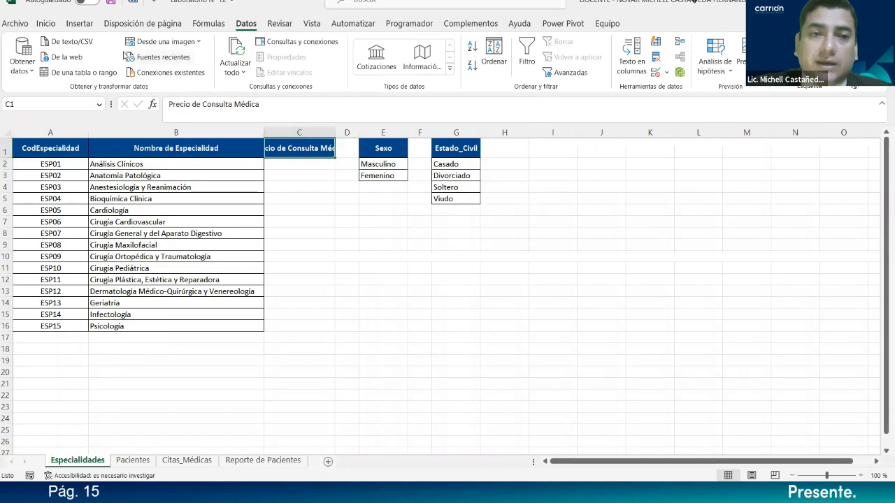
- Wrap the text of the Precio de Consulta Médica header in C1 and make row 1 taller to fit it
{"action": "left_click", "coordinate": [46, 23]}
{"action": "left_click", "coordinate": [345, 47]}
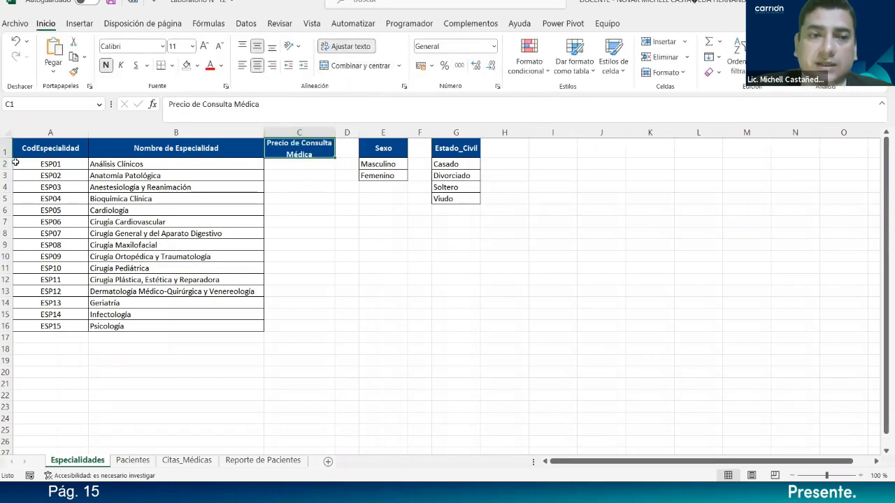
{"action": "left_click_drag", "start_coordinate": [10, 157], "coordinate": [10, 167]}
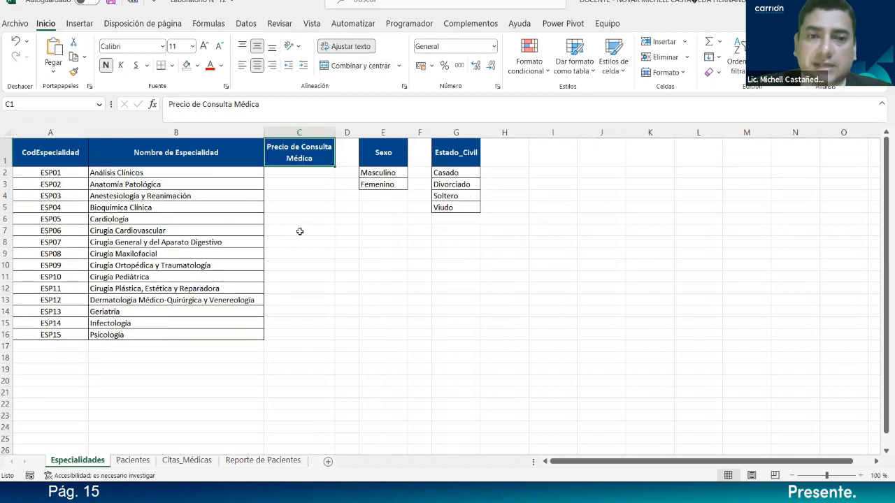
- Apply all borders to the price cells C2:C16
{"action": "left_click", "coordinate": [335, 216]}
{"action": "left_click_drag", "start_coordinate": [319, 183], "coordinate": [315, 300]}
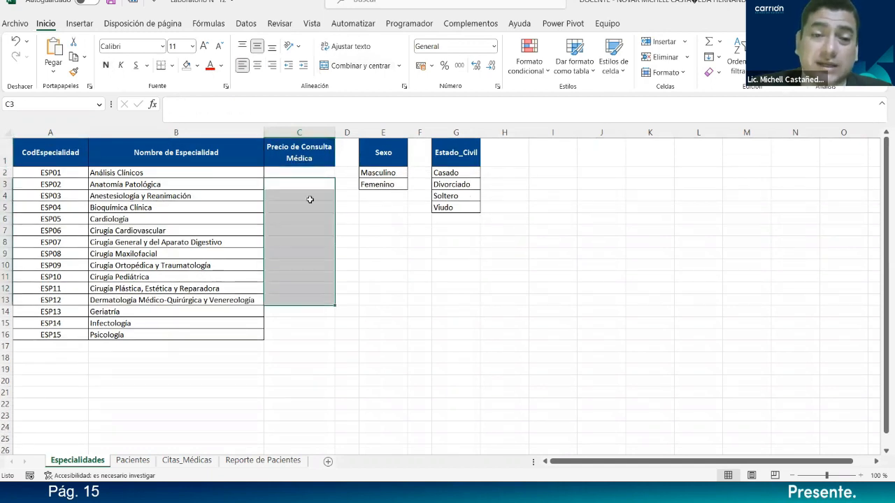
{"action": "left_click_drag", "start_coordinate": [304, 171], "coordinate": [301, 331]}
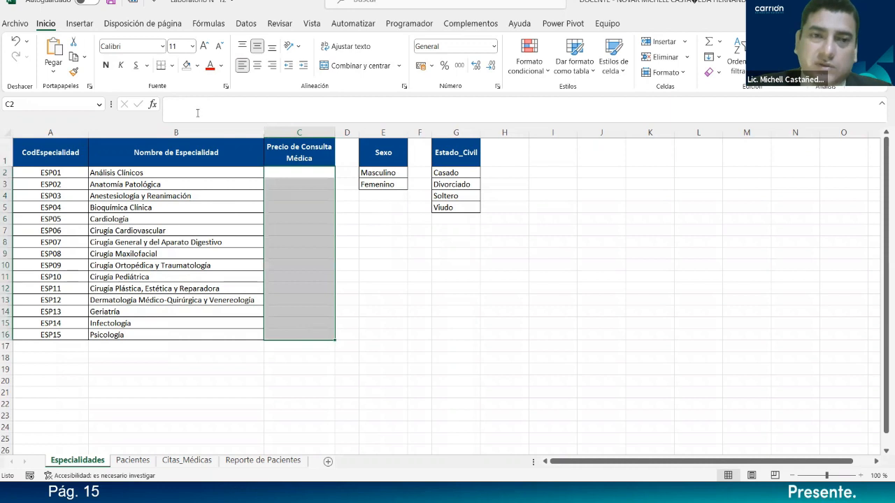
{"action": "left_click", "coordinate": [171, 65]}
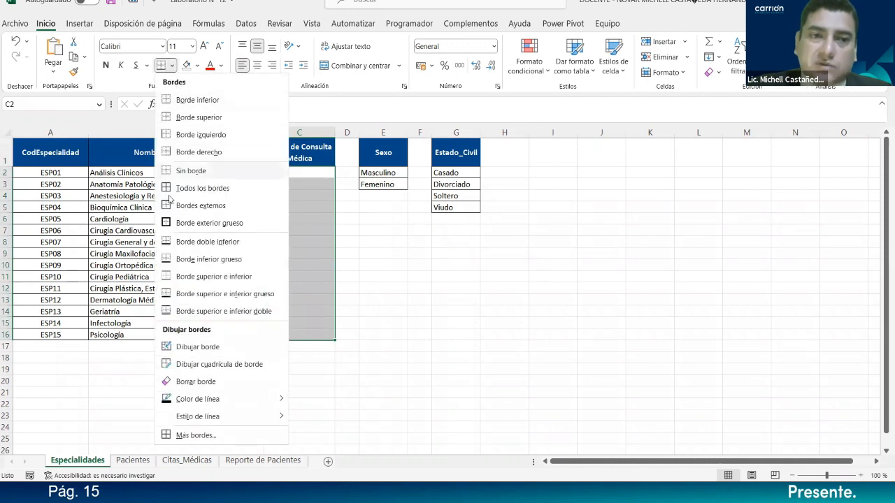
{"action": "left_click", "coordinate": [272, 187]}
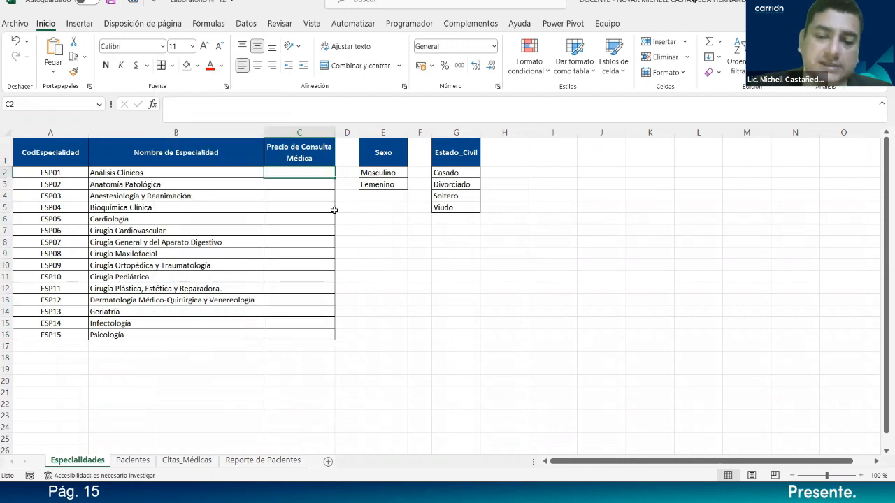
{"action": "type", "text": "="}
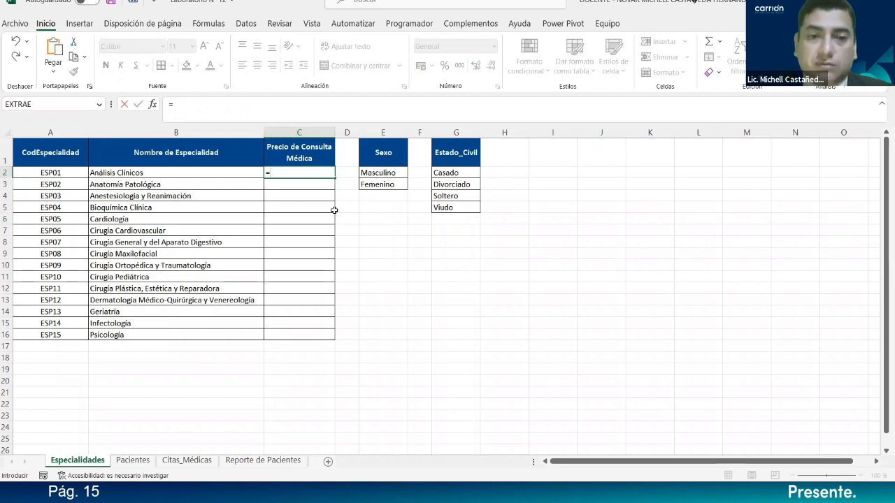
{"action": "key", "text": "BackSpace"}
{"action": "left_click", "coordinate": [441, 245]}
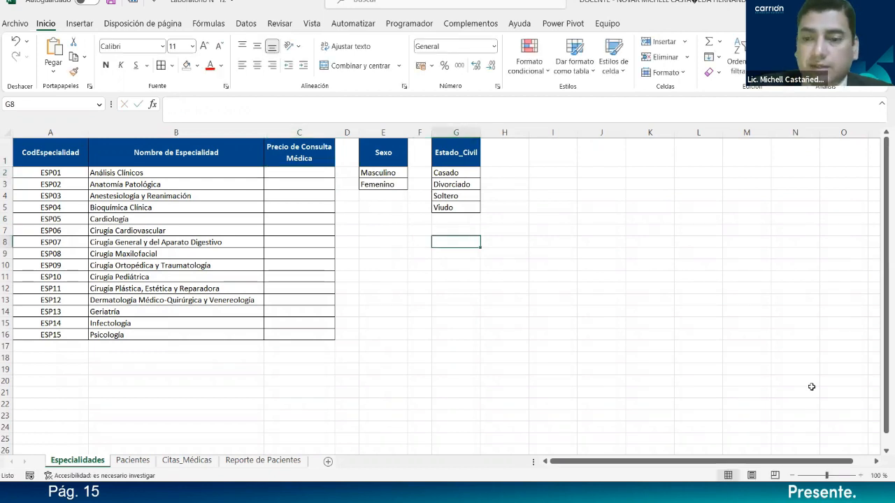
- Enter =ALEATORIO.ENTRE(45;100) in C2 and fill the formula down through C16
{"action": "left_click", "coordinate": [860, 475]}
{"action": "left_click", "coordinate": [860, 476]}
{"action": "left_click", "coordinate": [861, 476]}
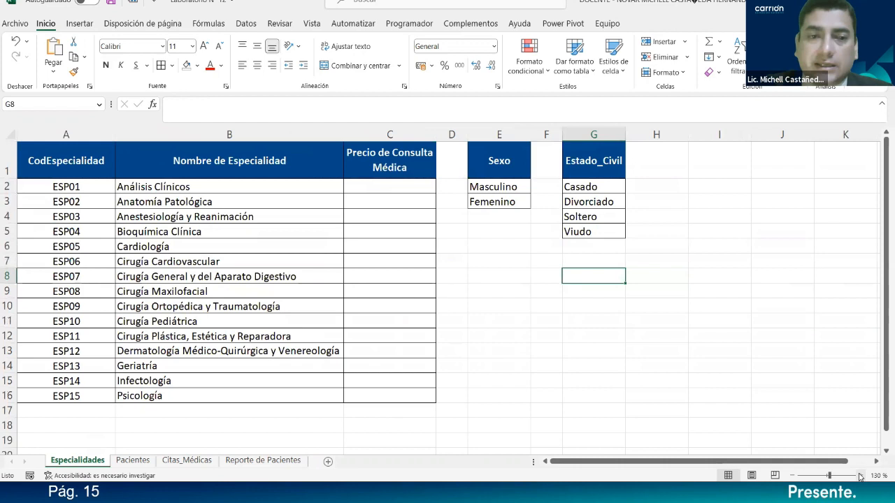
{"action": "left_click", "coordinate": [861, 476]}
{"action": "left_click", "coordinate": [431, 199]}
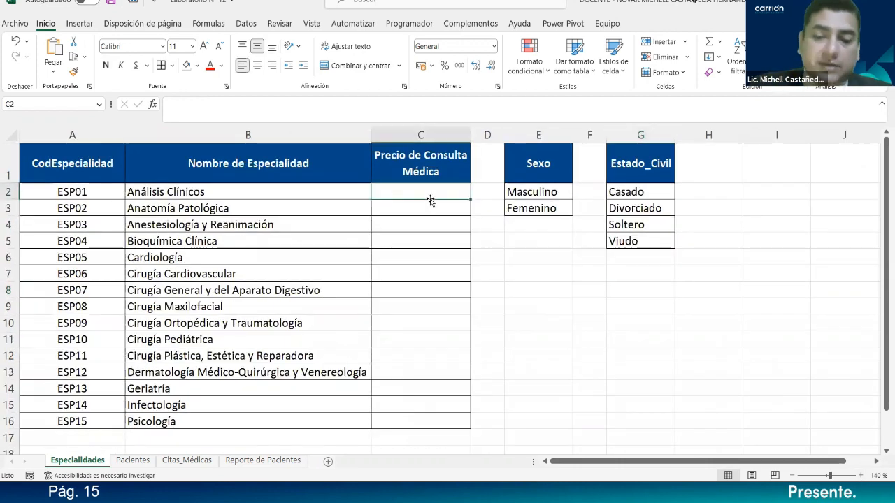
{"action": "type", "text": "=al"}
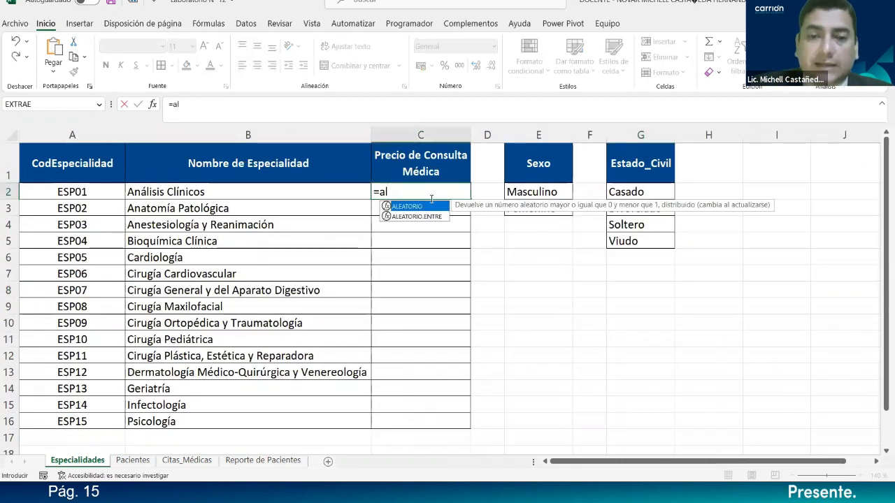
{"action": "key", "text": "Down"}
{"action": "key", "text": "Tab"}
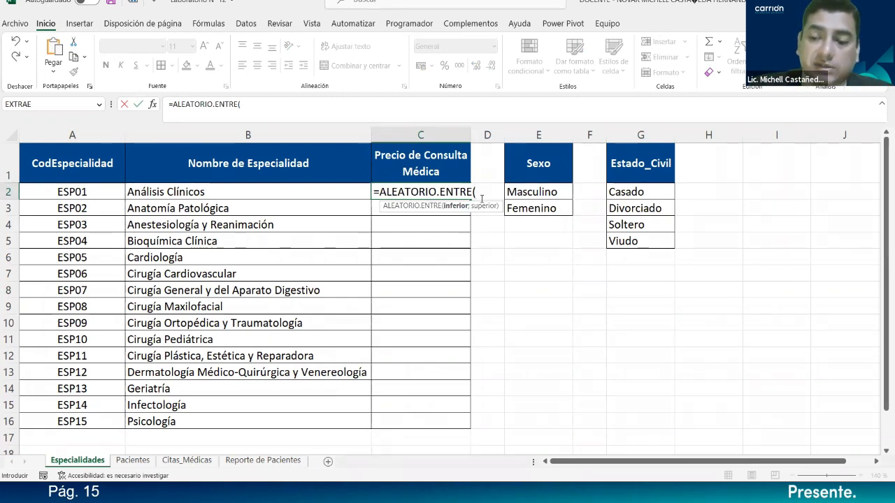
{"action": "type", "text": "5"}
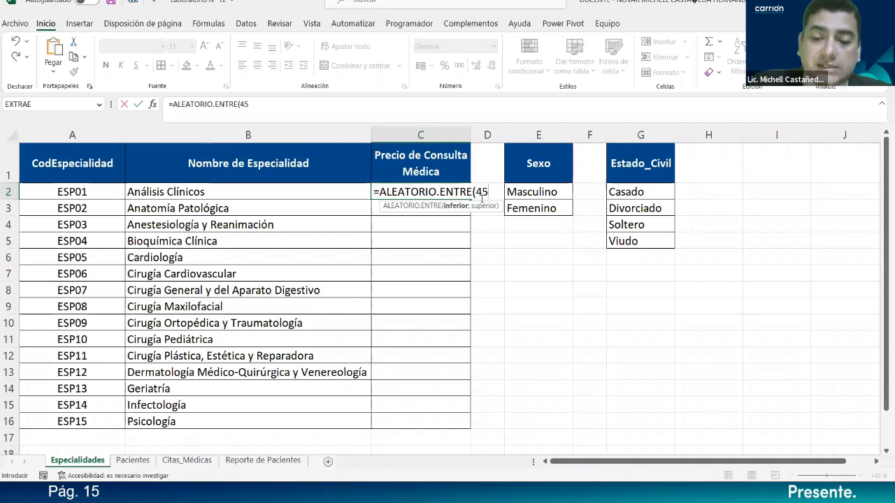
{"action": "type", "text": ";1"}
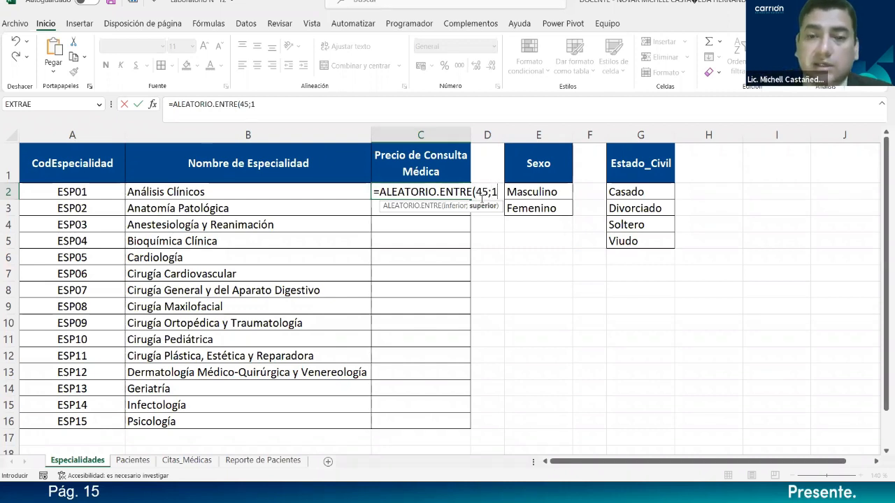
{"action": "type", "text": "00)"}
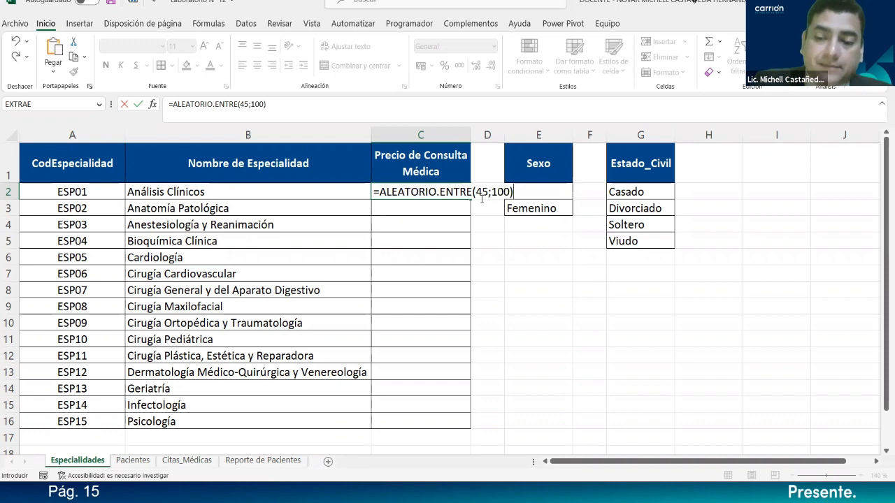
{"action": "key", "text": "Return"}
{"action": "left_click", "coordinate": [467, 194]}
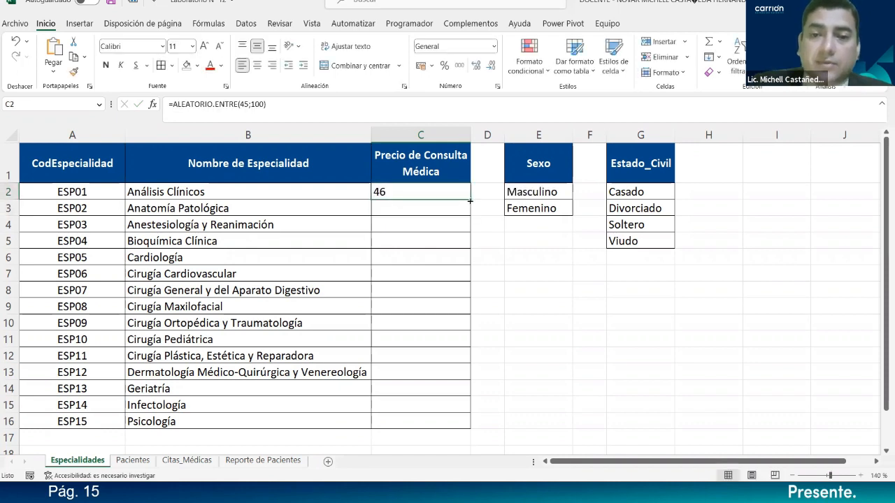
{"action": "double_click", "coordinate": [470, 200]}
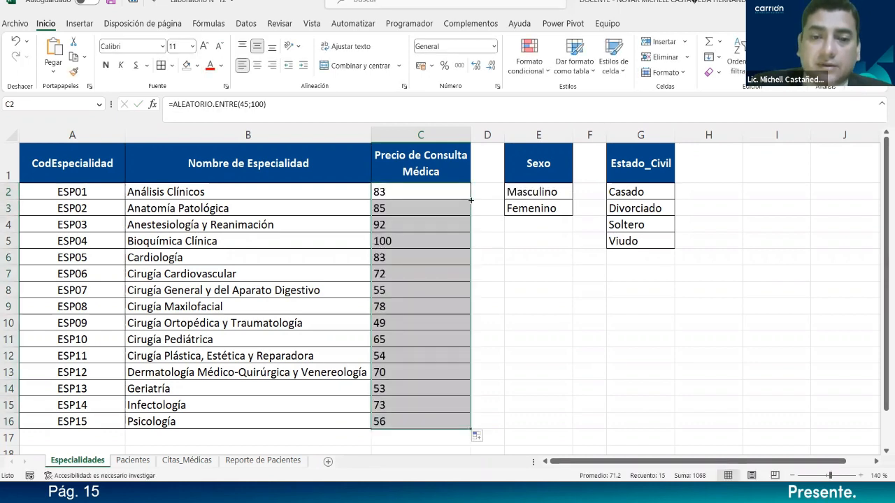
- Centre the prices in C2:C16 horizontally
{"action": "left_click", "coordinate": [257, 65]}
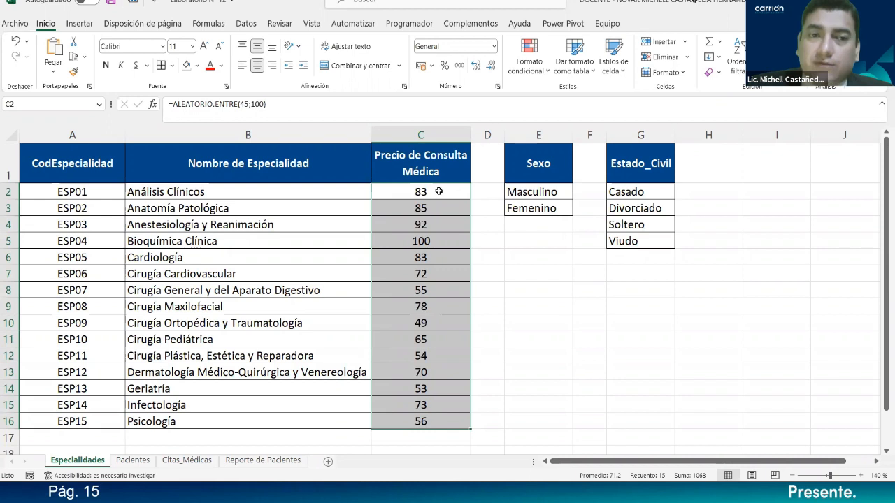
- Re-enter the random-number formula in C2 several times without editing it, to regenerate the consultation prices
{"action": "double_click", "coordinate": [438, 191]}
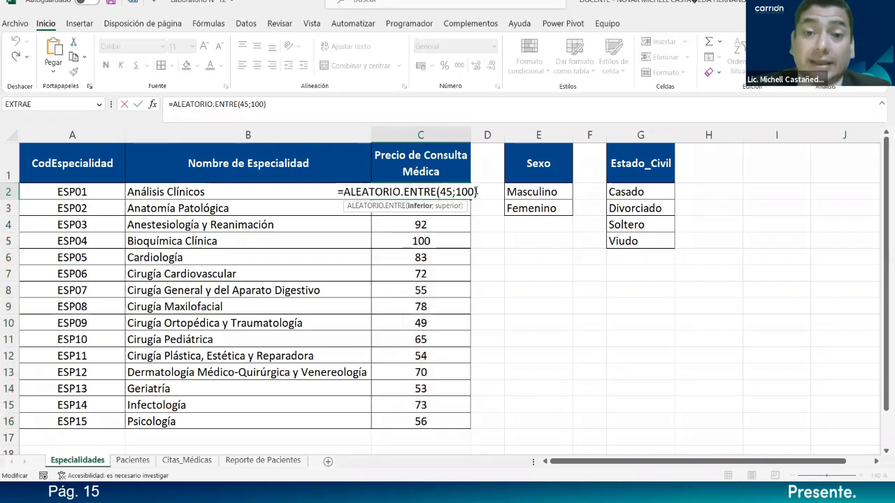
{"action": "key", "text": "ctrl+Return"}
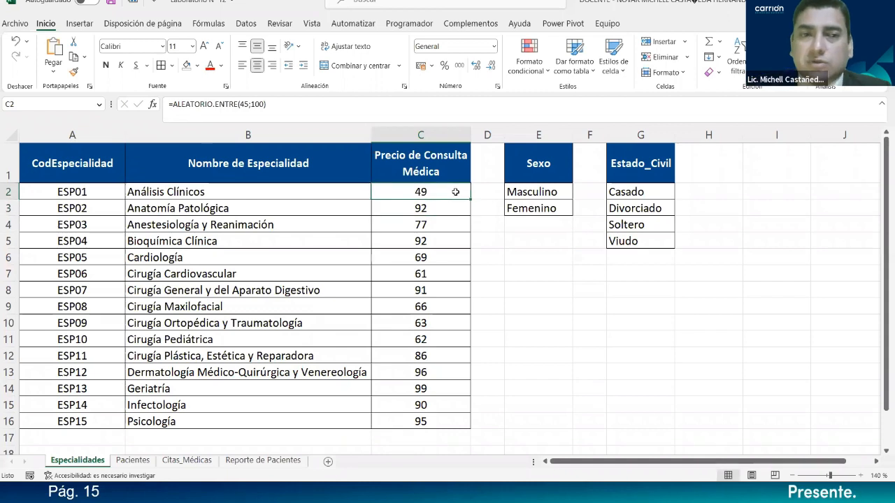
{"action": "double_click", "coordinate": [456, 192]}
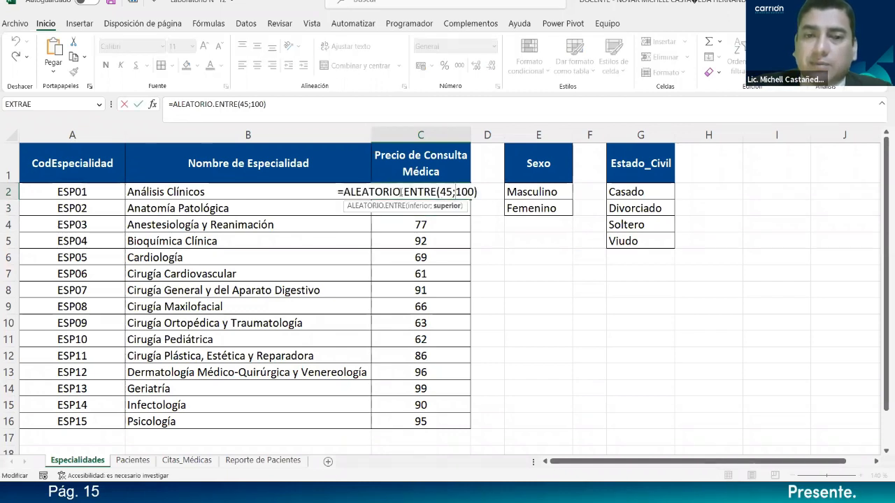
{"action": "key", "text": "Return"}
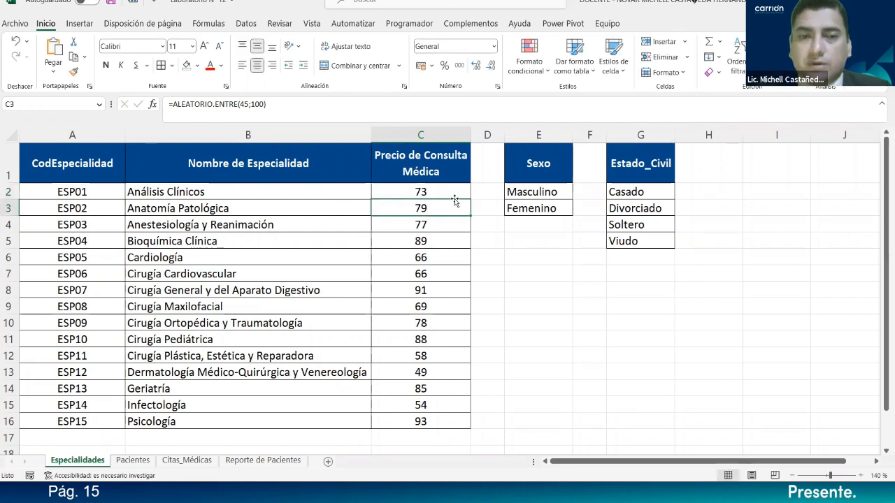
{"action": "double_click", "coordinate": [454, 191]}
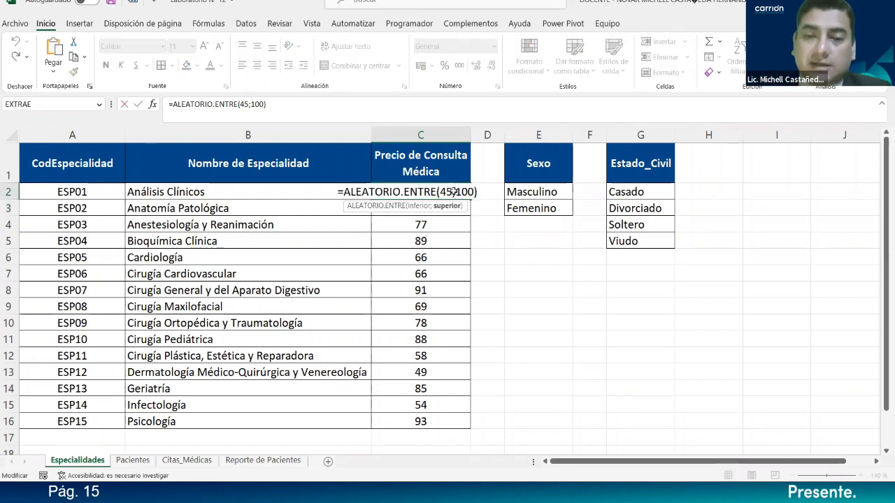
{"action": "key", "text": "Return"}
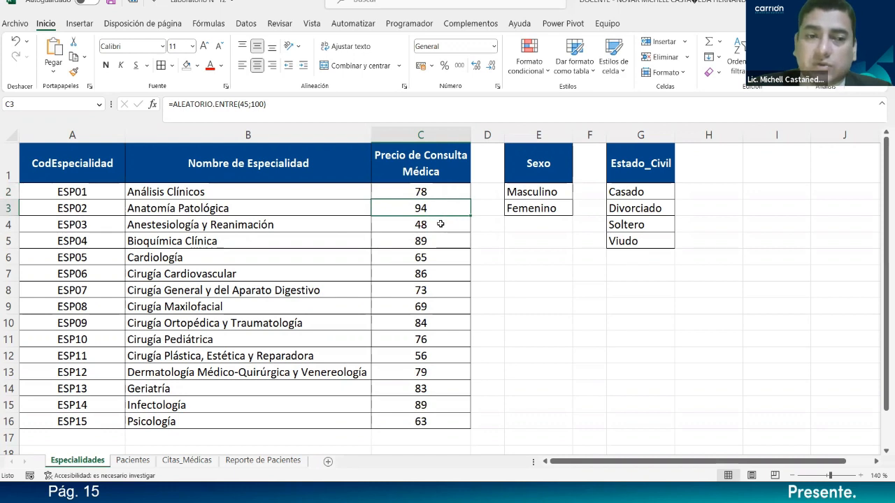
- Replace the random formulas in C2:C6 with the fixed prices 45, 50, 50, 55 and 60
{"action": "left_click", "coordinate": [452, 191]}
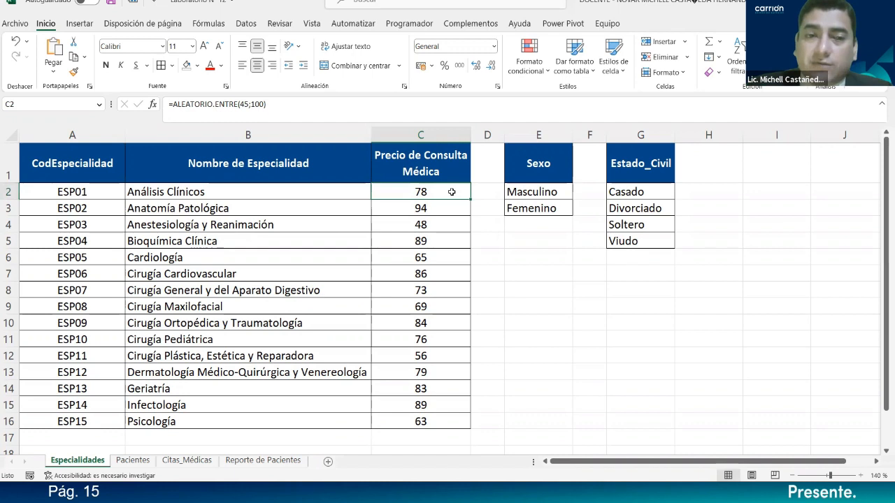
{"action": "key", "text": "F2"}
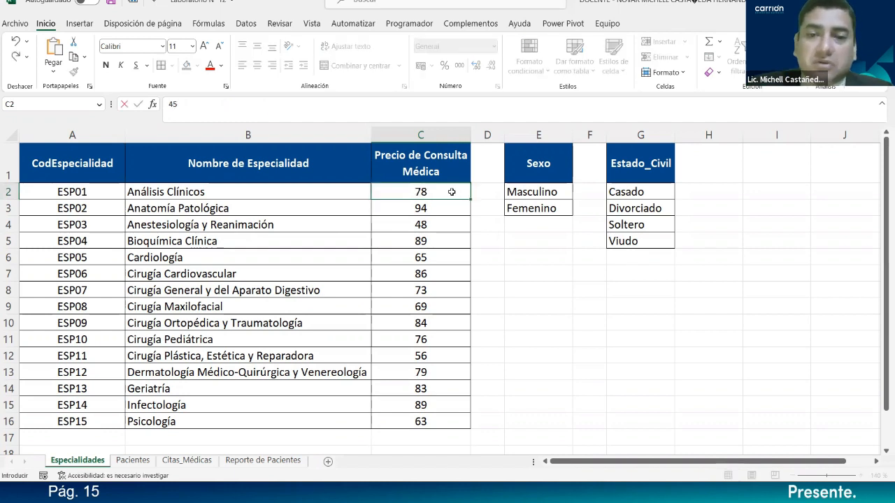
{"action": "key", "text": "Return"}
{"action": "key", "text": "F2"}
{"action": "key", "text": "Return"}
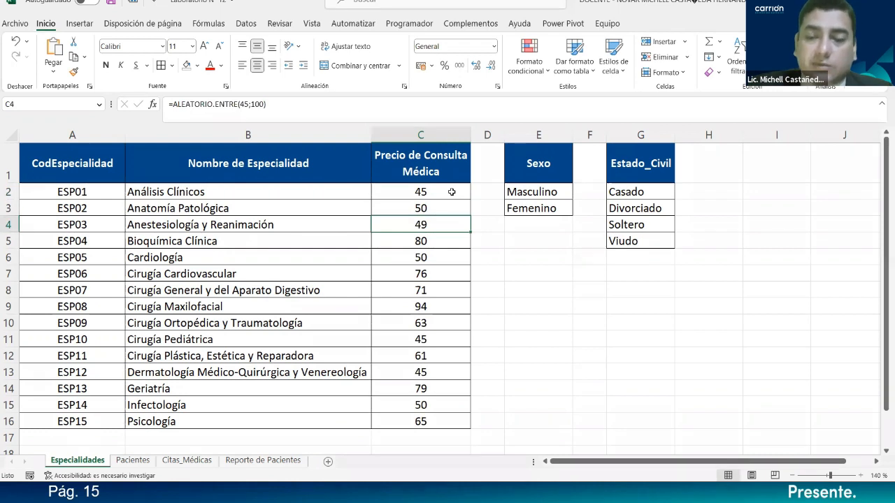
{"action": "key", "text": "F2"}
{"action": "key", "text": "F9"}
{"action": "key", "text": "Return"}
{"action": "key", "text": "F2"}
{"action": "key", "text": "F9"}
{"action": "key", "text": "Return"}
{"action": "key", "text": "F2"}
{"action": "key", "text": "F9"}
{"action": "key", "text": "Return"}
- Replace the random formulas in C7:C10 with the fixed prices 65, 70, 75 and 70
{"action": "key", "text": "F2"}
{"action": "key", "text": "F9"}
{"action": "key", "text": "Return"}
{"action": "key", "text": "F2"}
{"action": "key", "text": "F9"}
{"action": "key", "text": "Return"}
{"action": "key", "text": "F2"}
{"action": "key", "text": "F9"}
{"action": "key", "text": "Return"}
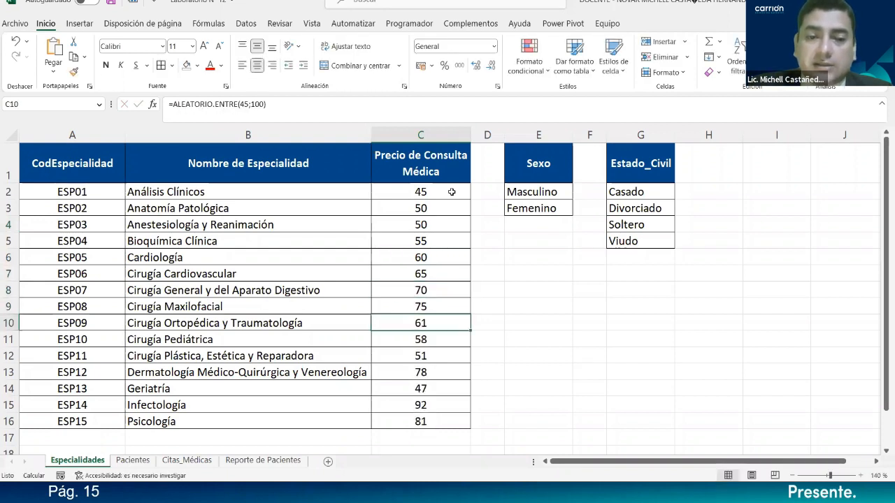
{"action": "key", "text": "F2"}
{"action": "key", "text": "F9"}
{"action": "key", "text": "Return"}
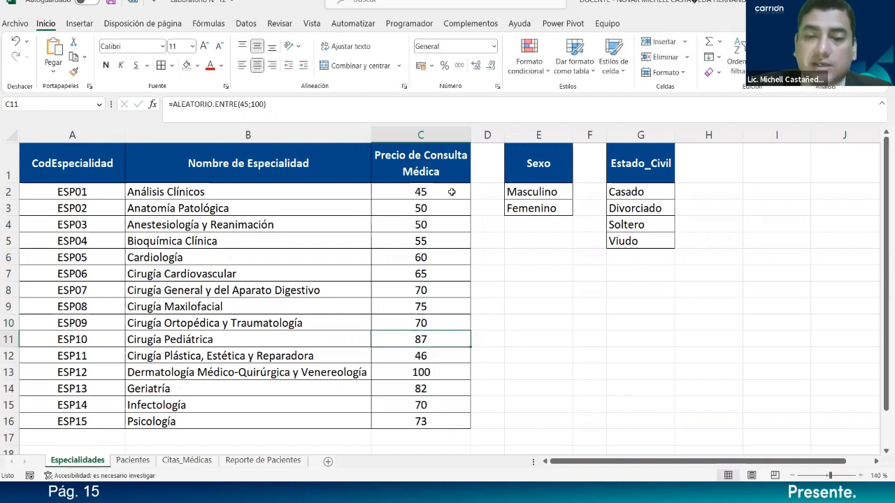
- Replace the random formulas in C11:C16 with the fixed prices 75, 100, 55, 50, 50 and 45
{"action": "type", "text": "75"}
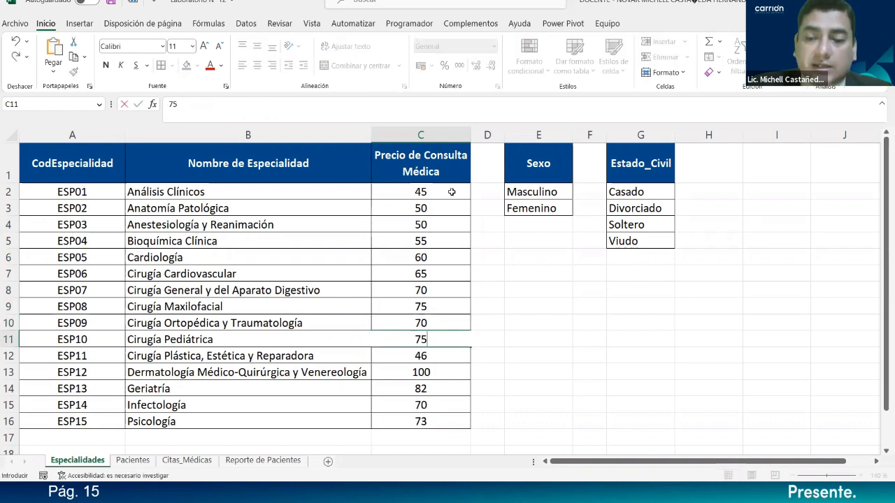
{"action": "key", "text": "Return"}
{"action": "type", "text": "100"}
{"action": "key", "text": "Return"}
{"action": "type", "text": "55"}
{"action": "key", "text": "Return"}
{"action": "type", "text": "50"}
{"action": "key", "text": "Return"}
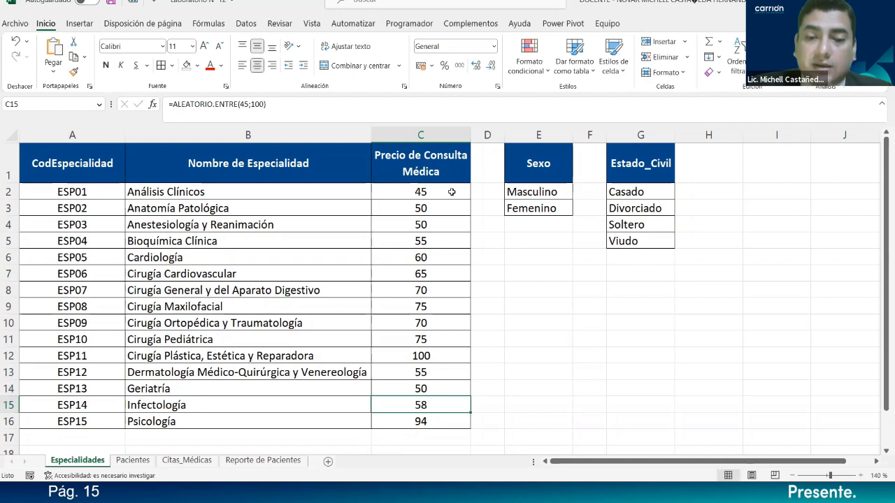
{"action": "type", "text": "50"}
{"action": "key", "text": "Return"}
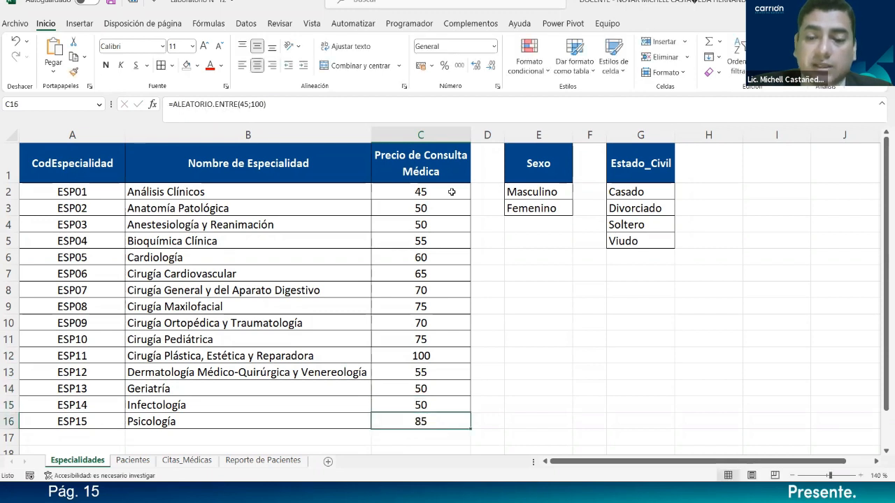
{"action": "type", "text": "45"}
{"action": "key", "text": "Return"}
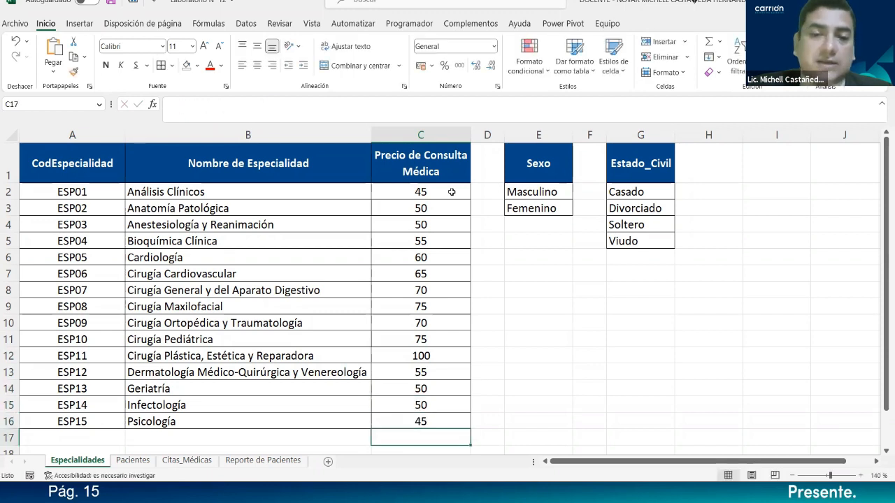
- Format the prices in C2:C16 as Contabilidad with two decimal places and the S/ Español (Perú) symbol
{"action": "left_click_drag", "start_coordinate": [452, 192], "coordinate": [448, 425]}
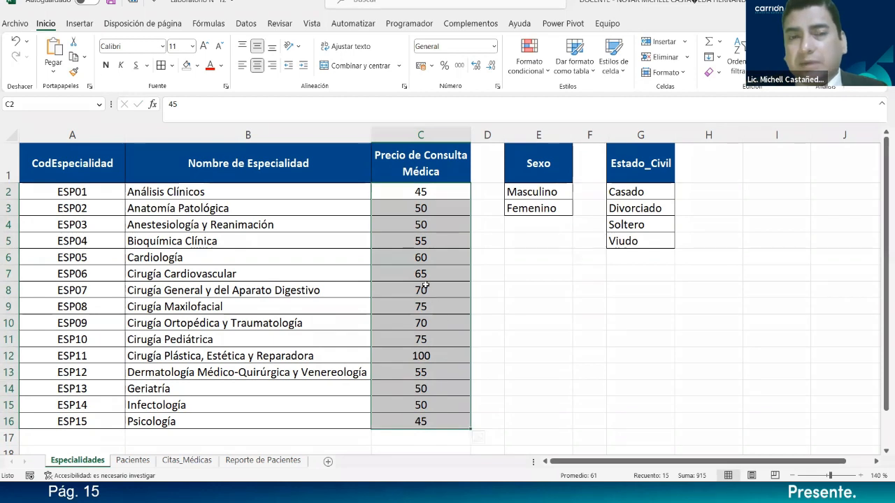
{"action": "right_click", "coordinate": [429, 214]}
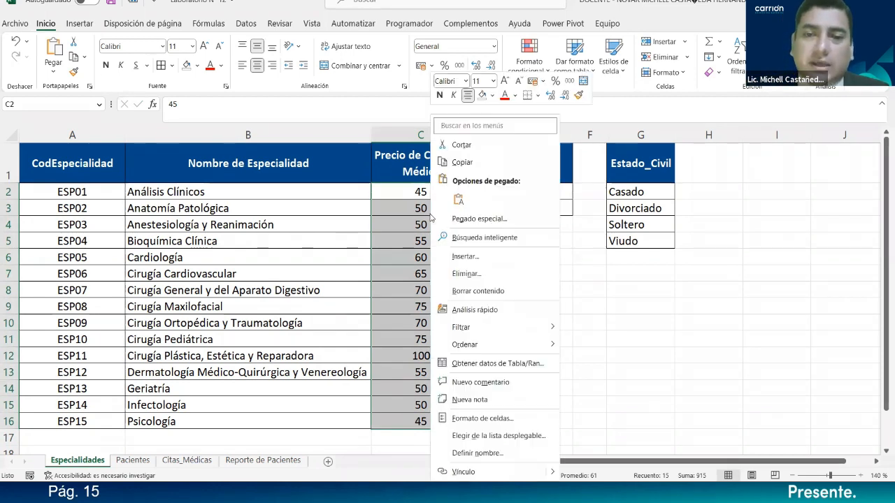
{"action": "left_click", "coordinate": [483, 419]}
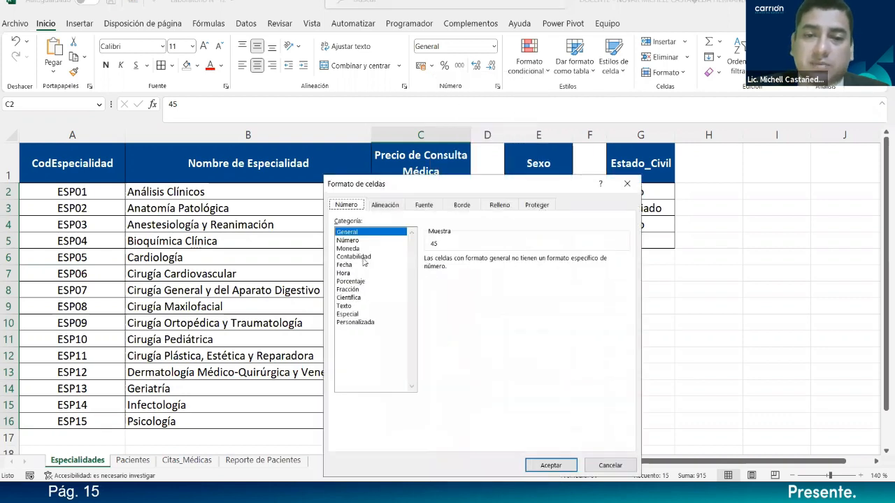
{"action": "left_click", "coordinate": [363, 258]}
{"action": "left_click", "coordinate": [624, 275]}
{"action": "scroll", "coordinate": [550, 365], "scroll_direction": "down", "scroll_amount": 10}
{"action": "scroll", "coordinate": [541, 402], "scroll_direction": "down", "scroll_amount": 10}
{"action": "scroll", "coordinate": [541, 404], "scroll_direction": "down", "scroll_amount": 10}
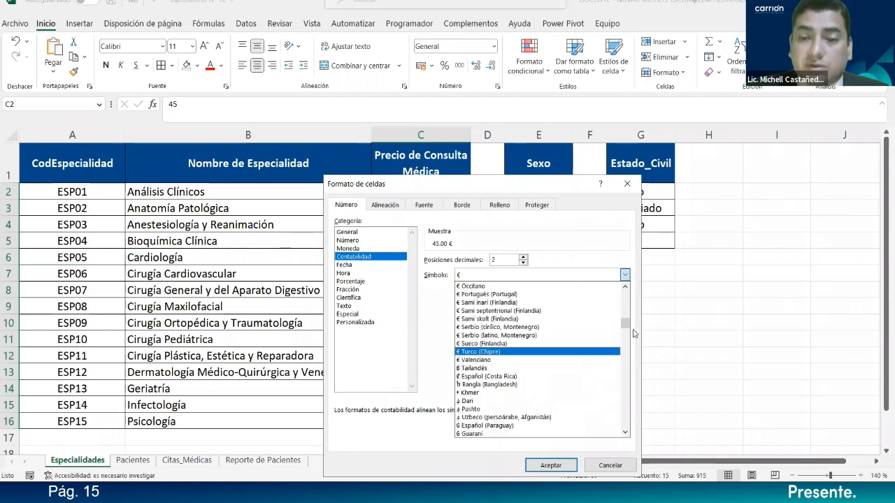
{"action": "left_click_drag", "start_coordinate": [626, 324], "coordinate": [631, 361]}
{"action": "scroll", "coordinate": [550, 362], "scroll_direction": "up", "scroll_amount": 3}
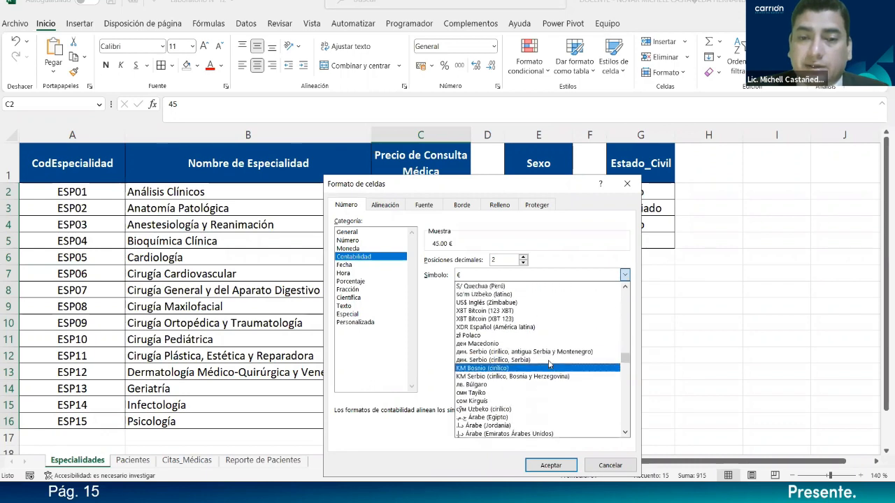
{"action": "left_click", "coordinate": [552, 295]}
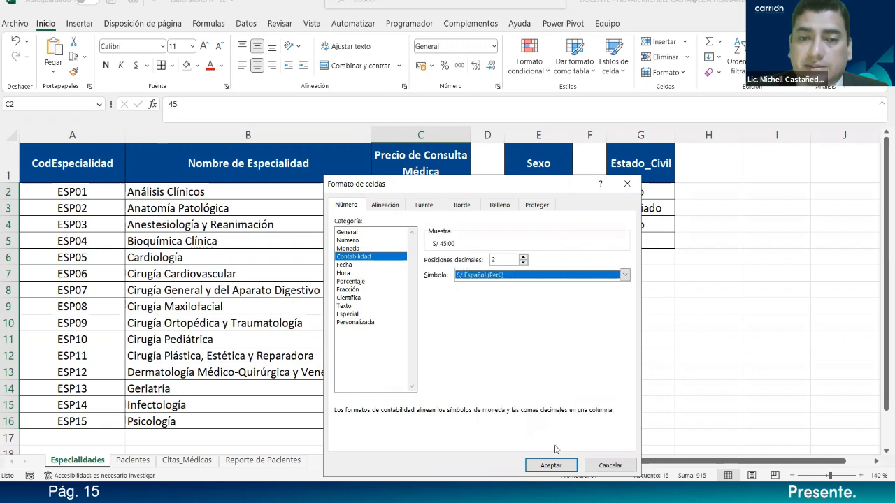
{"action": "left_click", "coordinate": [552, 466]}
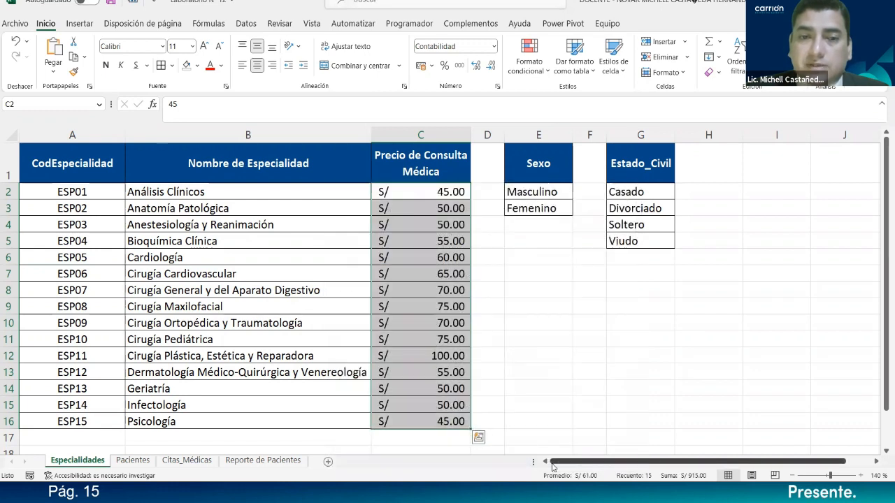
{"action": "left_click", "coordinate": [541, 336]}
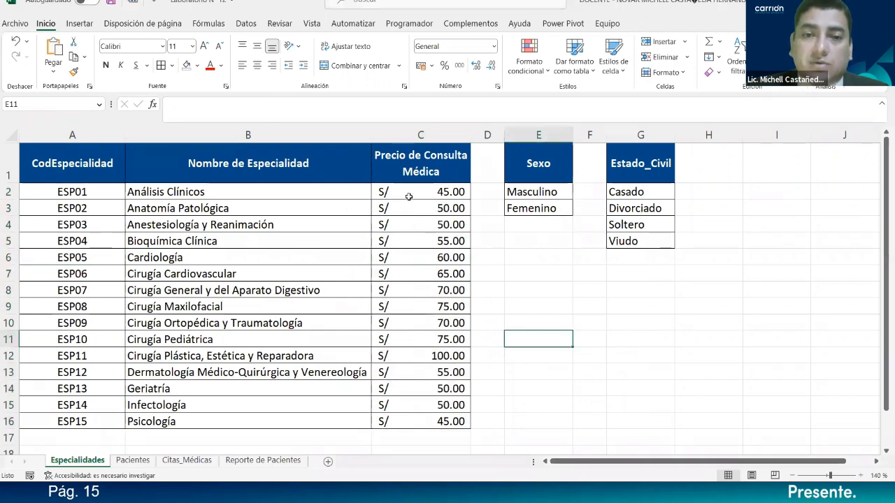
{"action": "left_click", "coordinate": [513, 411]}
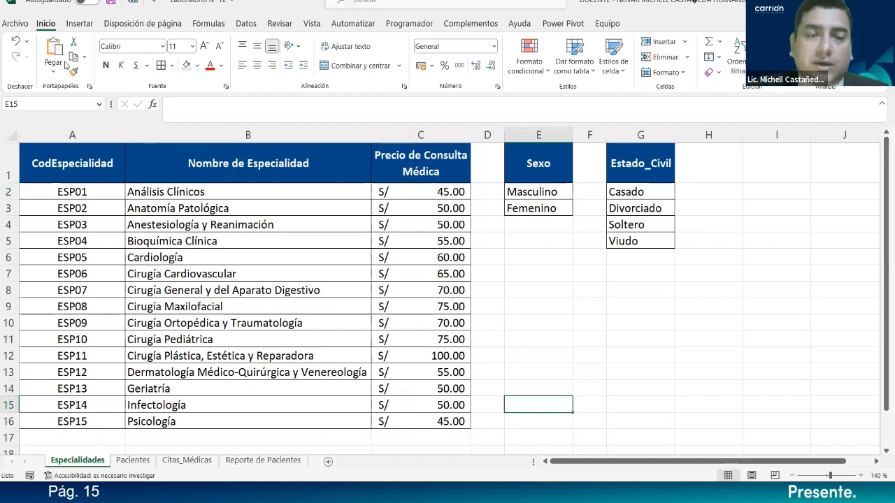
{"action": "left_click", "coordinate": [518, 229]}
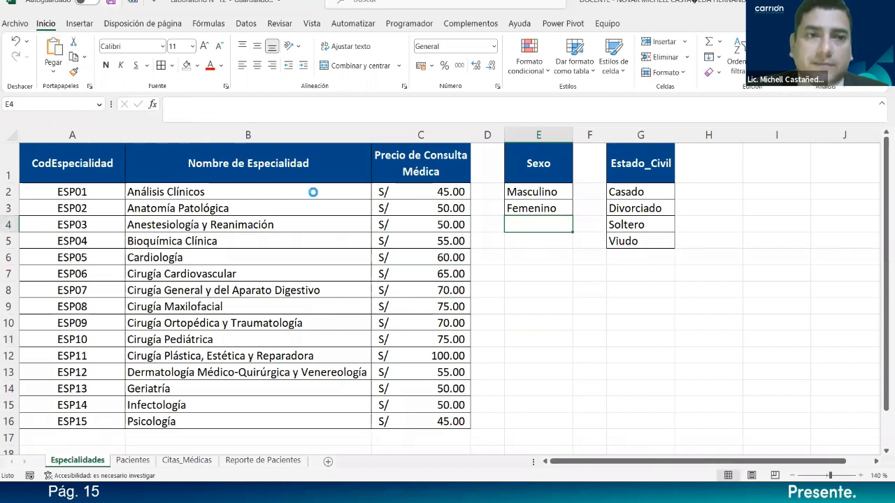
{"action": "left_click", "coordinate": [524, 301]}
{"action": "left_click", "coordinate": [434, 193]}
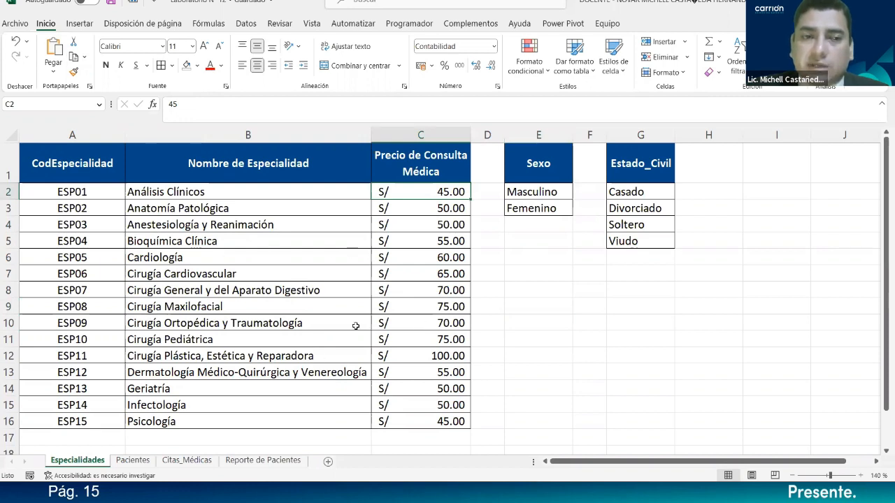
{"action": "left_click", "coordinate": [565, 323]}
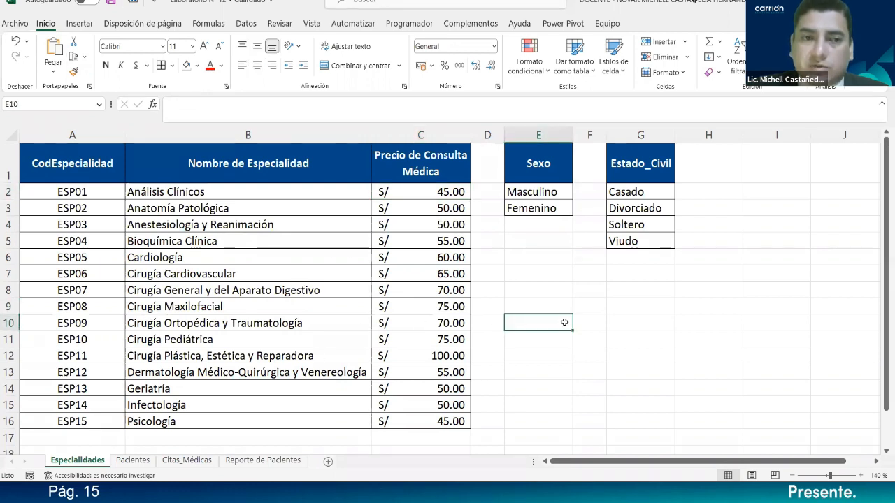
- Convert the specialties range A1:C16 into a table with headers
{"action": "left_click", "coordinate": [103, 197]}
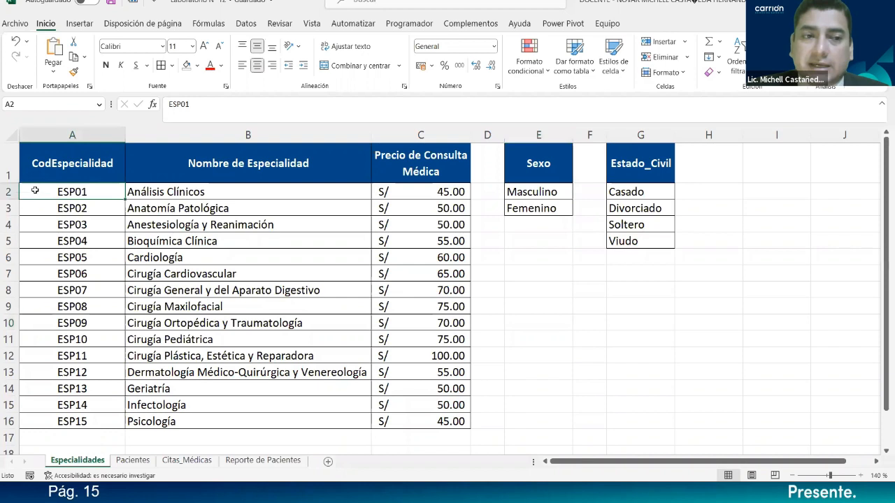
{"action": "left_click_drag", "start_coordinate": [38, 190], "coordinate": [437, 421]}
{"action": "left_click", "coordinate": [568, 369]}
{"action": "left_click_drag", "start_coordinate": [44, 161], "coordinate": [443, 420]}
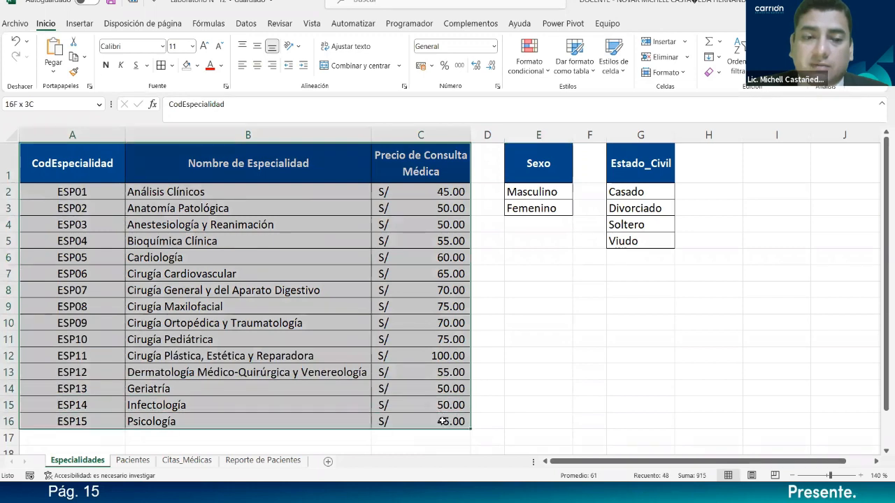
{"action": "left_click", "coordinate": [79, 24]}
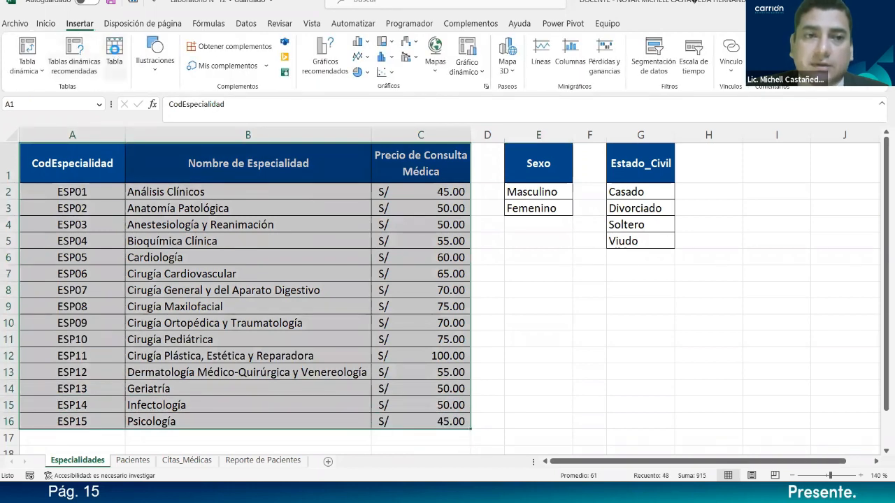
{"action": "left_click", "coordinate": [115, 53]}
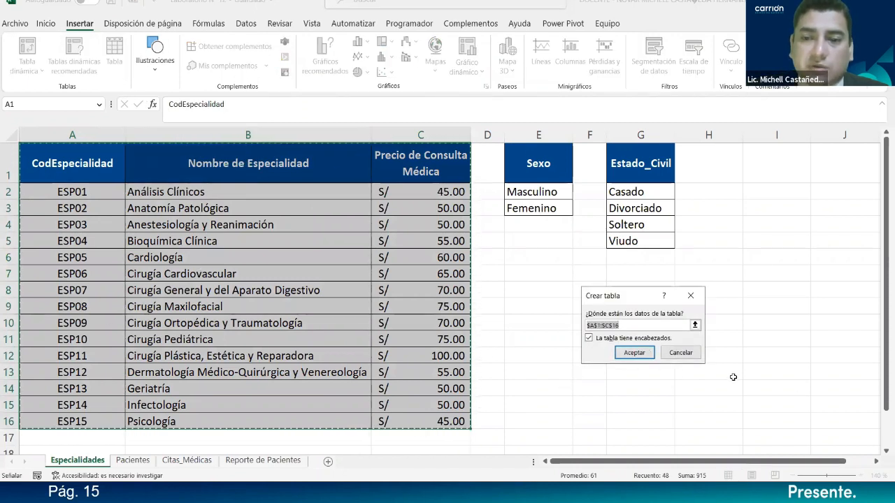
{"action": "left_click", "coordinate": [635, 353]}
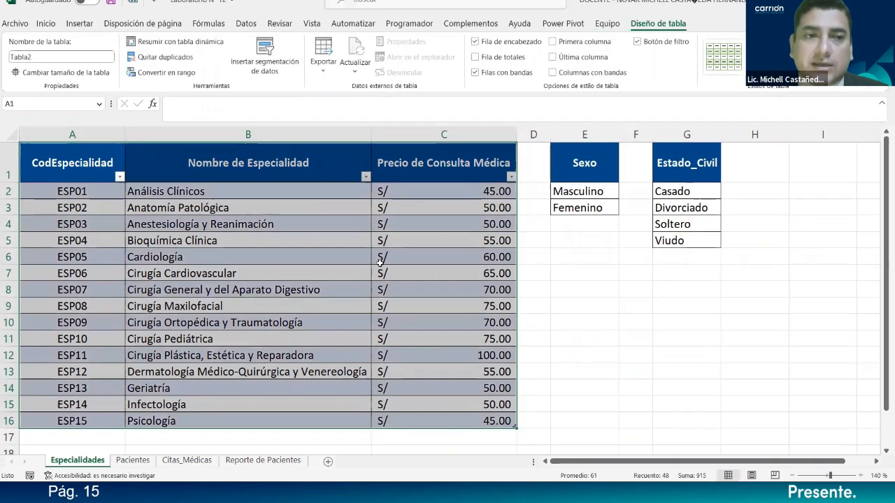
- Rename the specialties table as Tabla_Especialidades
{"action": "left_click", "coordinate": [61, 56]}
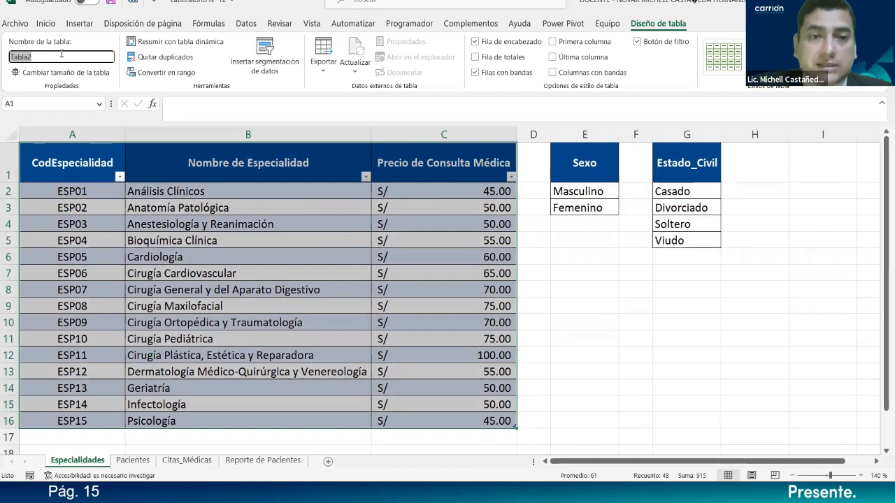
{"action": "key", "text": "End"}
{"action": "key", "text": "BackSpace"}
{"action": "type", "text": "_"}
{"action": "type", "text": "Emp"}
{"action": "type", "text": "pe"}
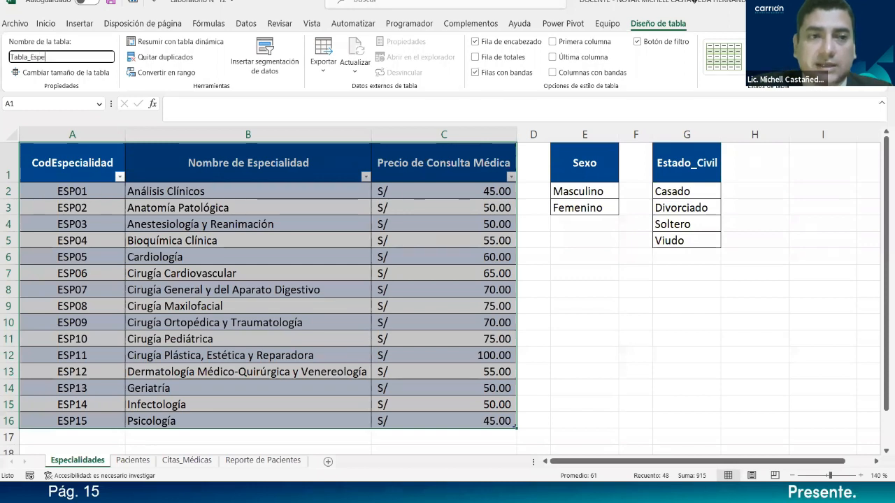
{"action": "key", "text": "BackSpace"}
{"action": "key", "text": "BackSpace"}
{"action": "type", "text": "ialida"}
{"action": "key", "text": "Return"}
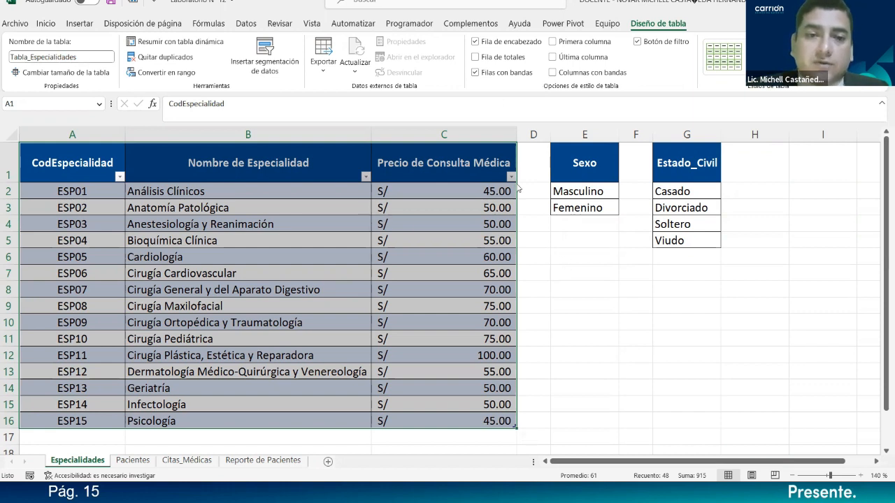
- Filter the Nombre de Especialidad column by the search text "cirugía" and clear that filter again
{"action": "left_click", "coordinate": [217, 168]}
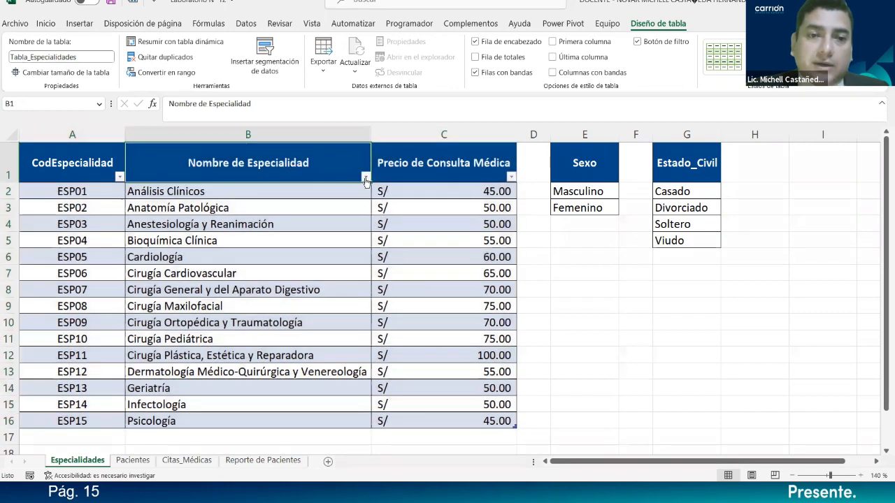
{"action": "left_click", "coordinate": [366, 177]}
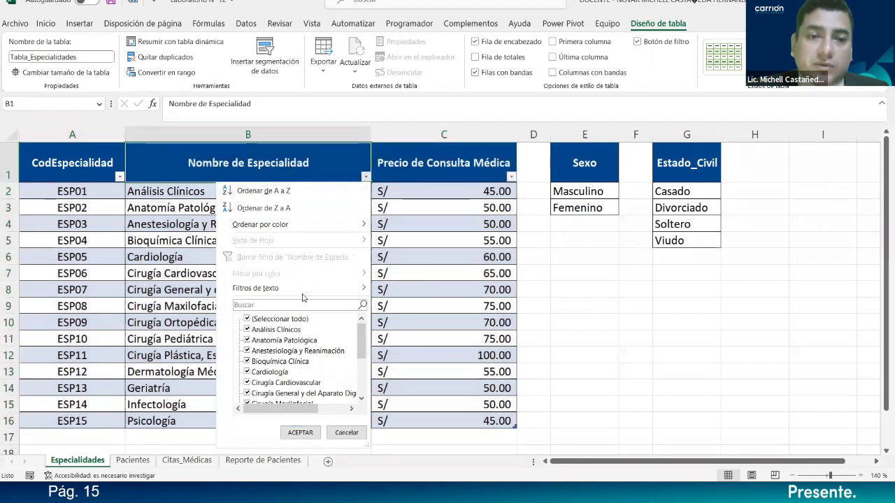
{"action": "left_click", "coordinate": [295, 305]}
{"action": "type", "text": "ciru"}
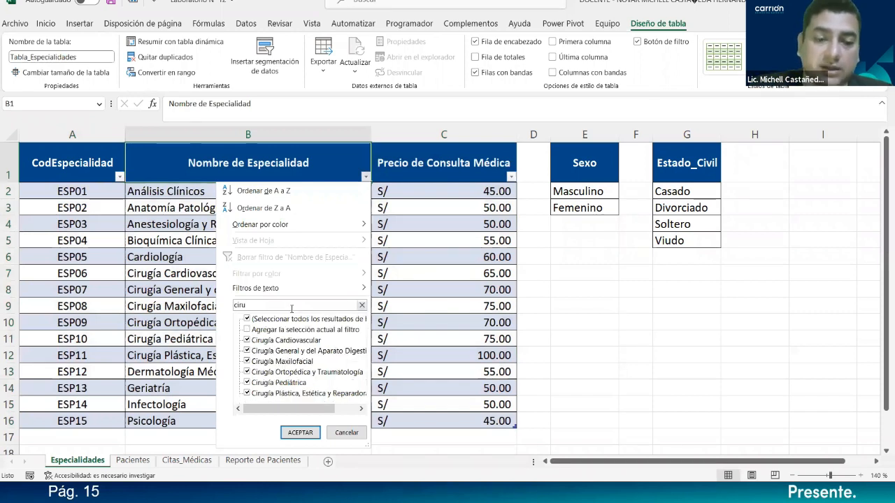
{"action": "type", "text": "gu"}
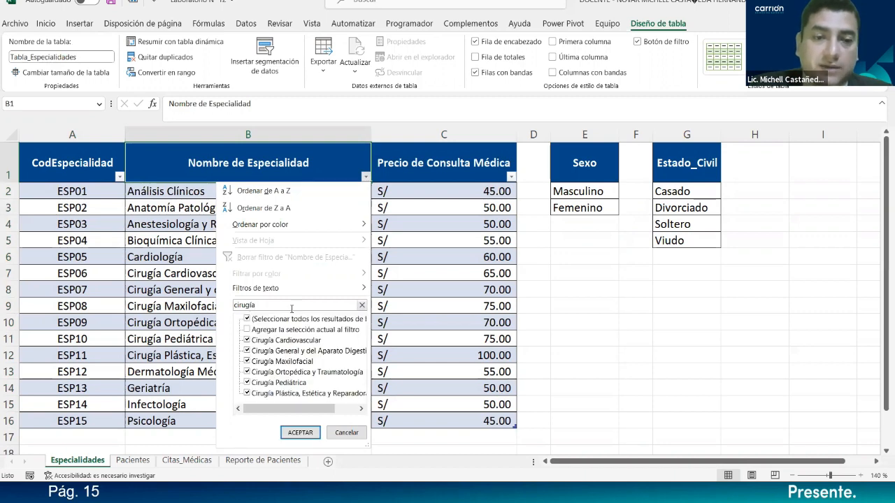
{"action": "left_click", "coordinate": [301, 433]}
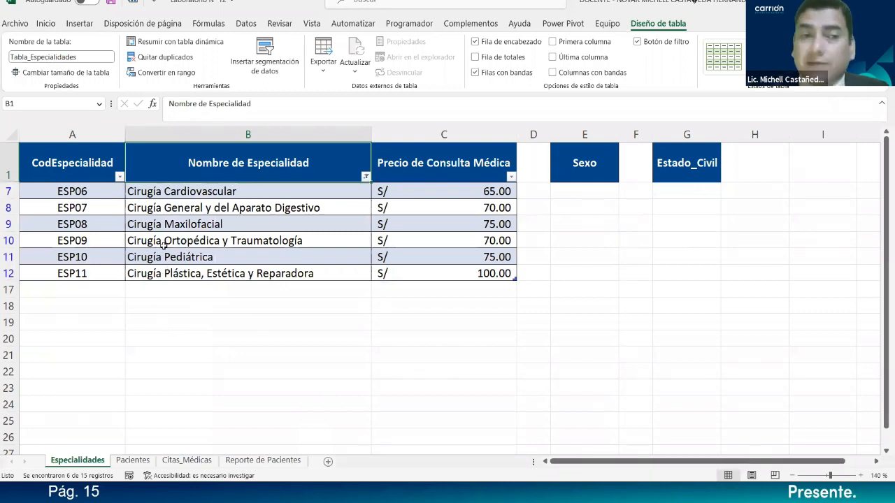
{"action": "left_click", "coordinate": [366, 178]}
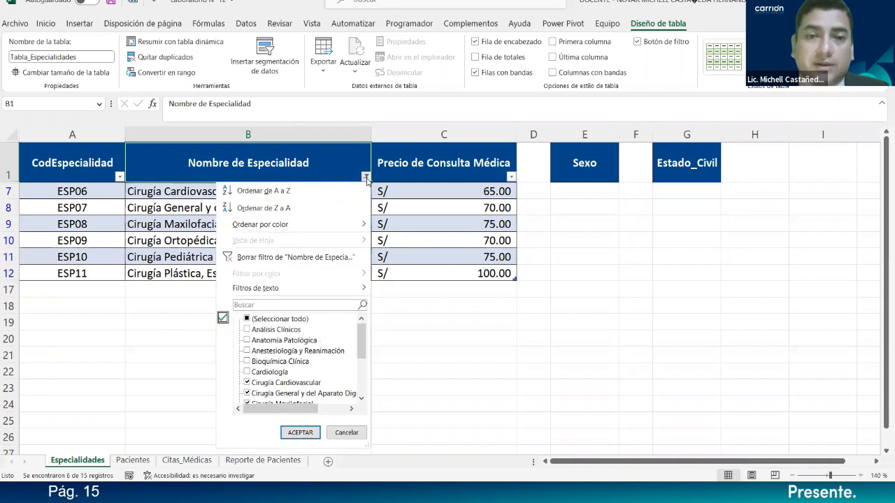
{"action": "left_click", "coordinate": [305, 258]}
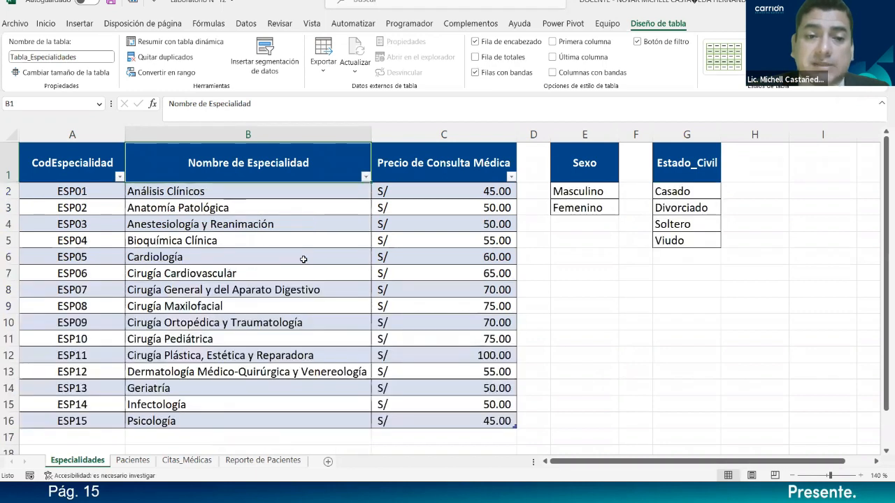
- Search the filter values of the Nombre de Especialidad column for "Pediatría"
{"action": "left_click", "coordinate": [366, 178]}
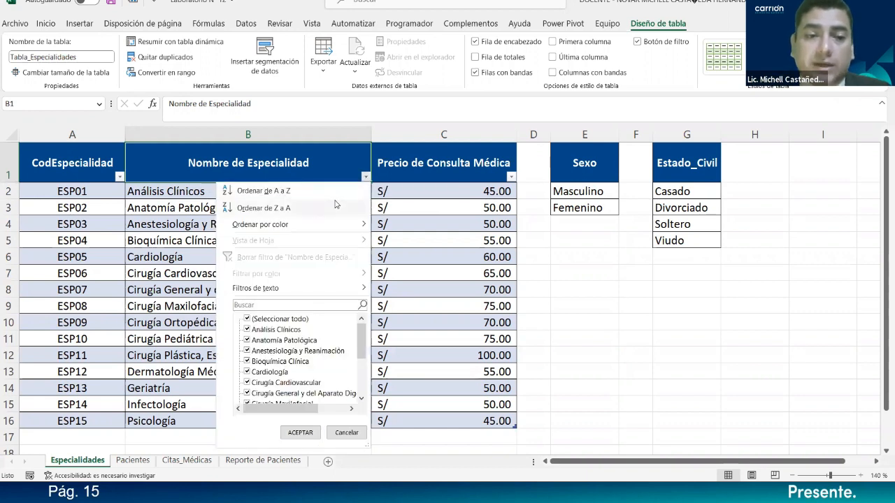
{"action": "left_click", "coordinate": [286, 304]}
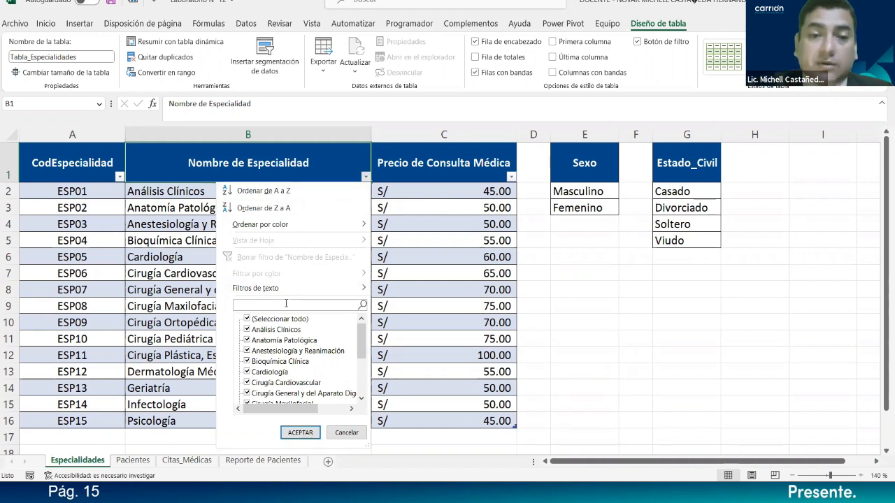
{"action": "type", "text": "Per"}
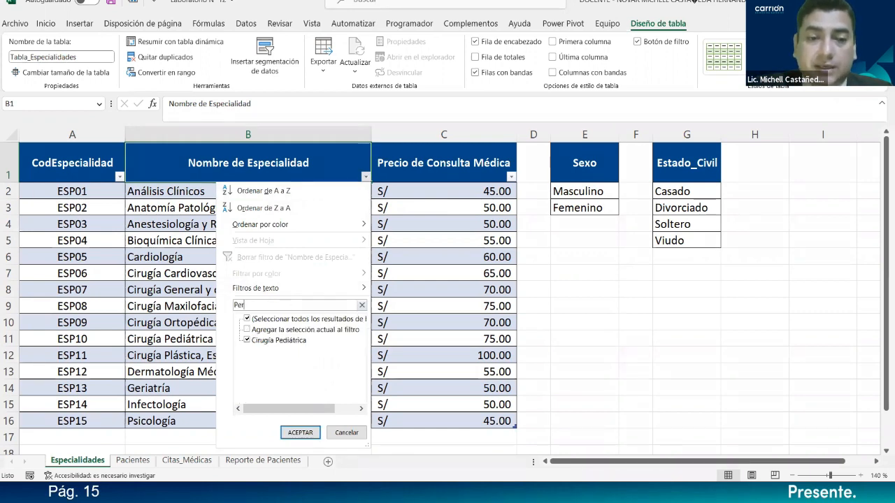
{"action": "key", "text": "BackSpace"}
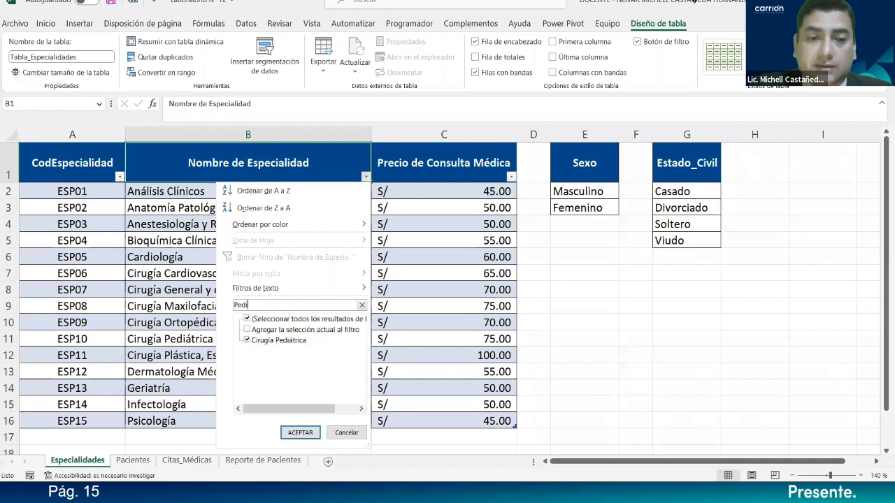
{"action": "type", "text": "diatría"}
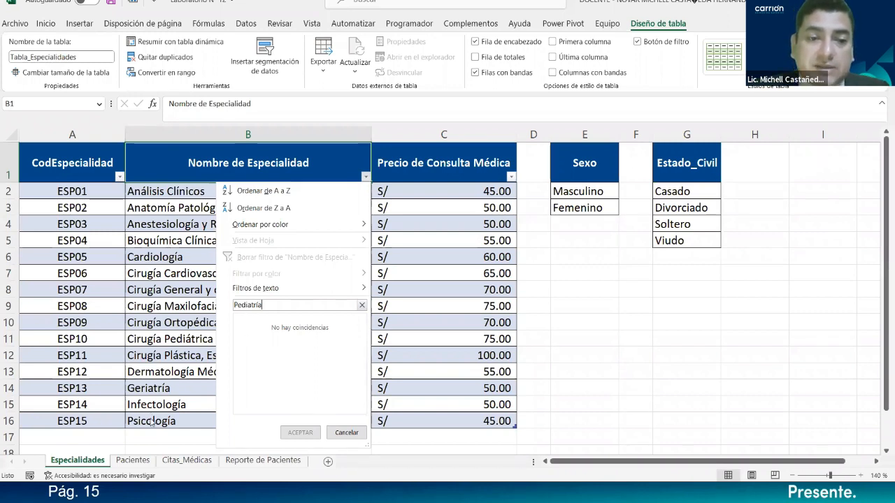
- Filter the Nombre de Especialidad column for names containing "Pediatría" with a custom text filter, and clear that filter again
{"action": "mouse_move", "coordinate": [355, 288]}
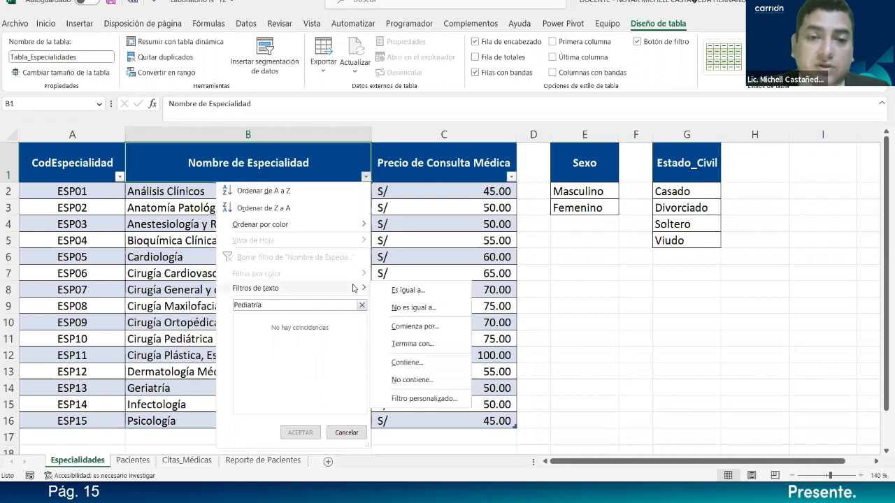
{"action": "left_click", "coordinate": [415, 368]}
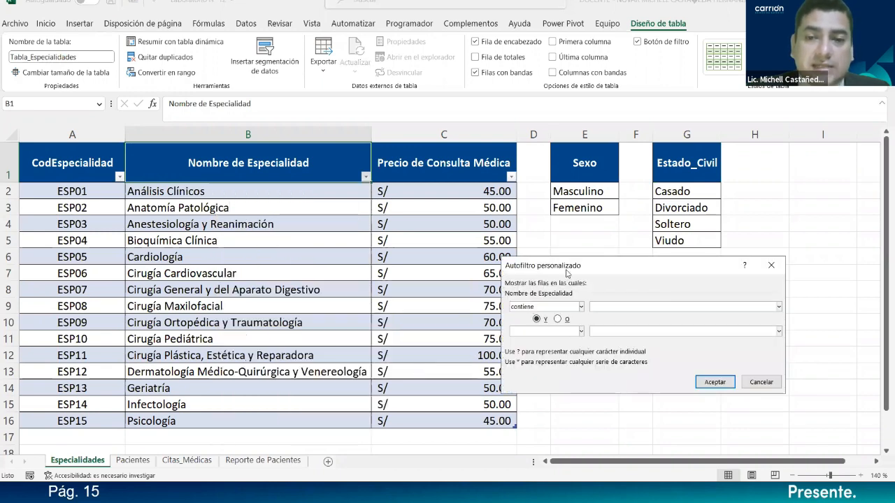
{"action": "left_click_drag", "start_coordinate": [568, 271], "coordinate": [403, 225]}
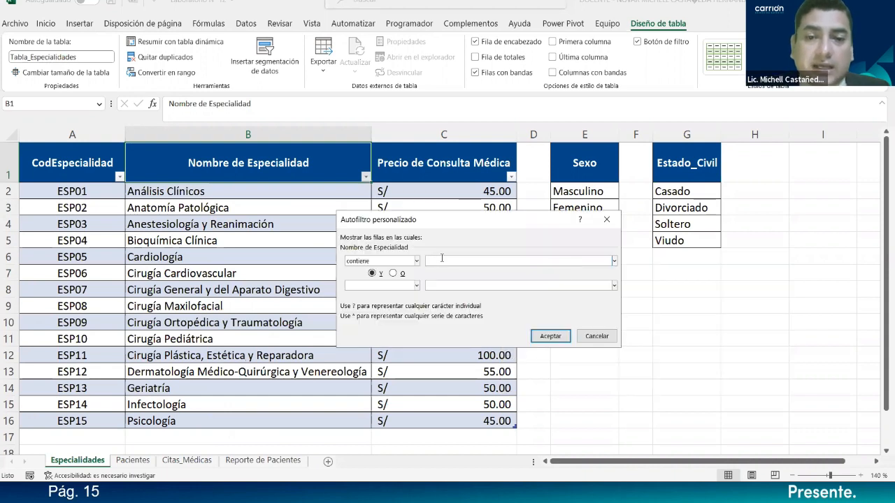
{"action": "type", "text": "Con"}
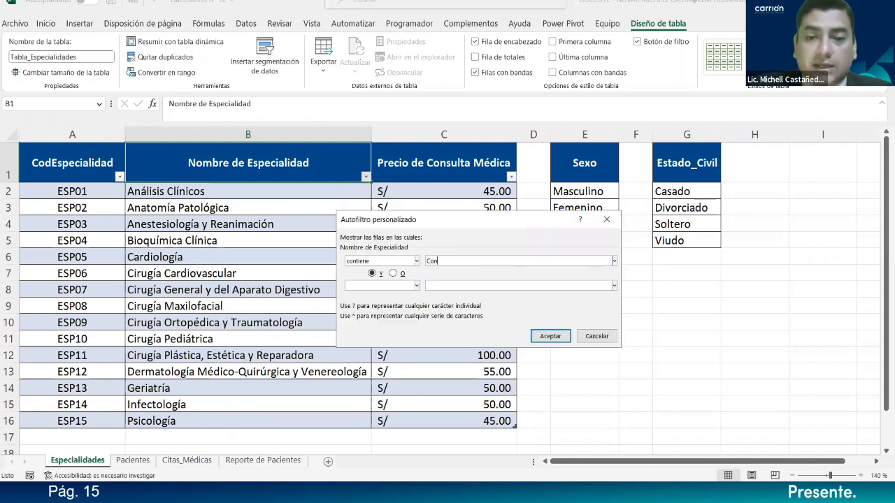
{"action": "type", "text": "iatria"}
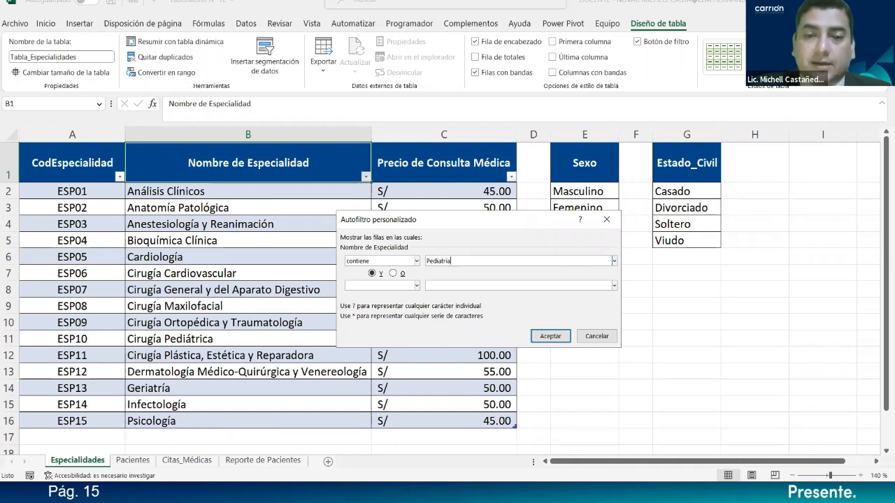
{"action": "left_click", "coordinate": [549, 336]}
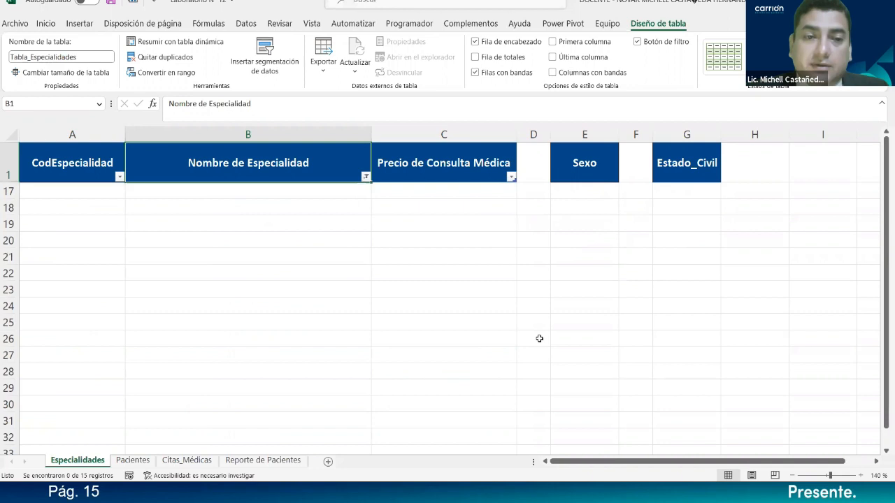
{"action": "left_click", "coordinate": [365, 177]}
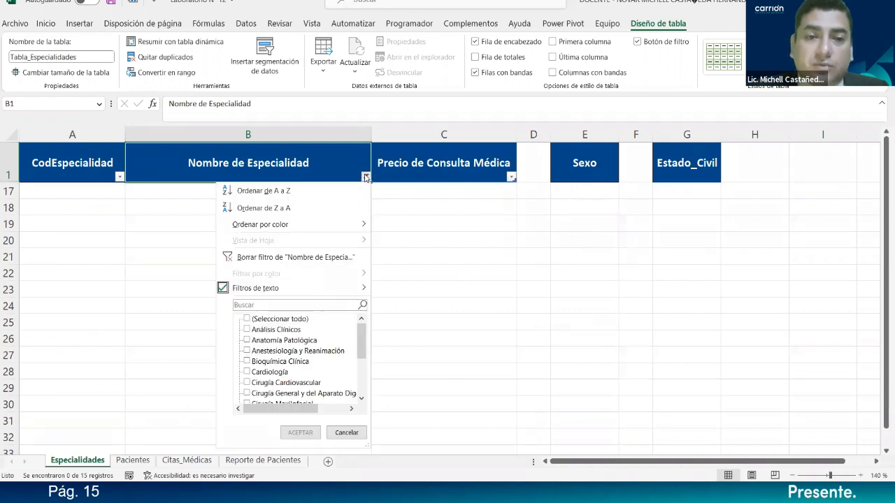
{"action": "scroll", "coordinate": [352, 340], "scroll_direction": "down", "scroll_amount": 3}
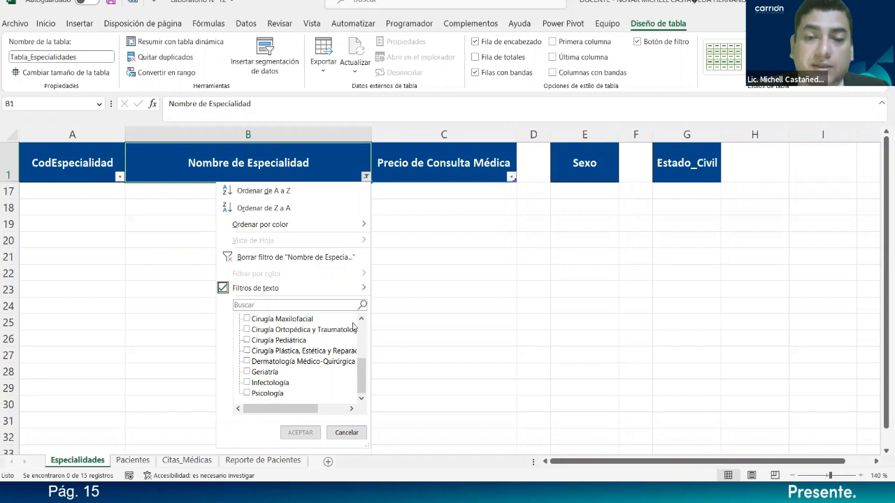
{"action": "left_click", "coordinate": [329, 257]}
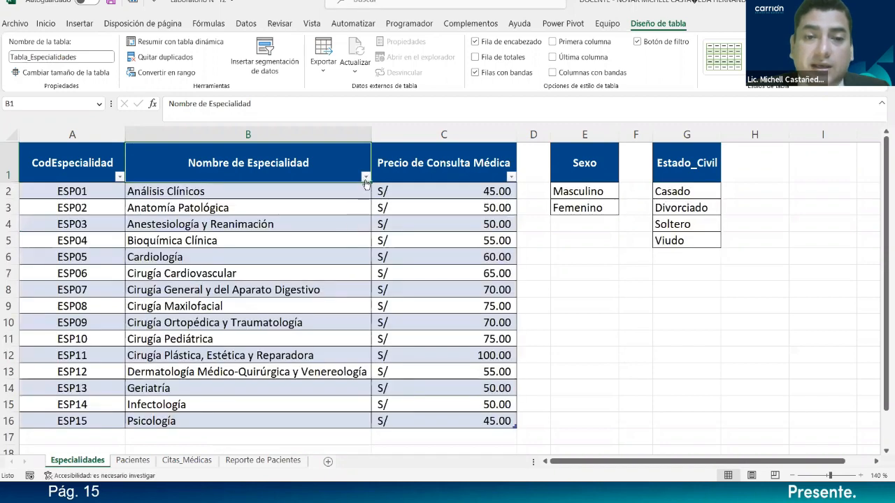
- Filter the Nombre de Especialidad column for names containing the partial text "Pedia" and clear the filter again
{"action": "left_click", "coordinate": [366, 178]}
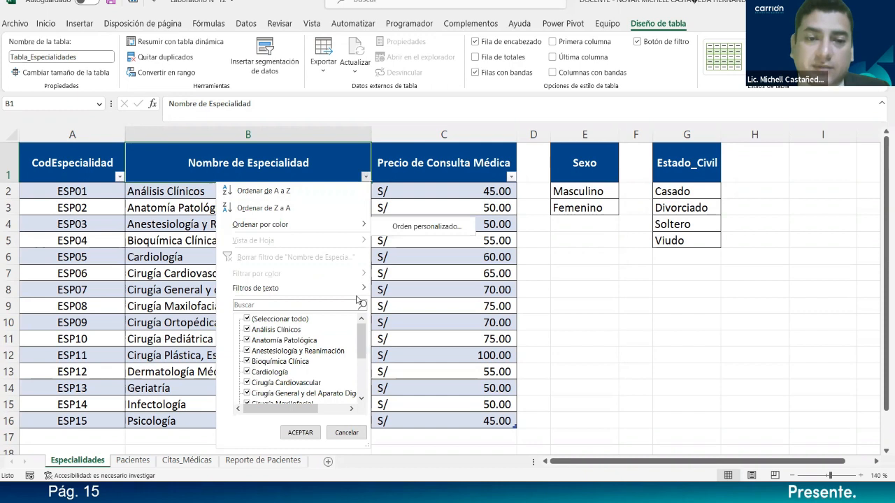
{"action": "mouse_move", "coordinate": [363, 292]}
{"action": "left_click", "coordinate": [405, 363]}
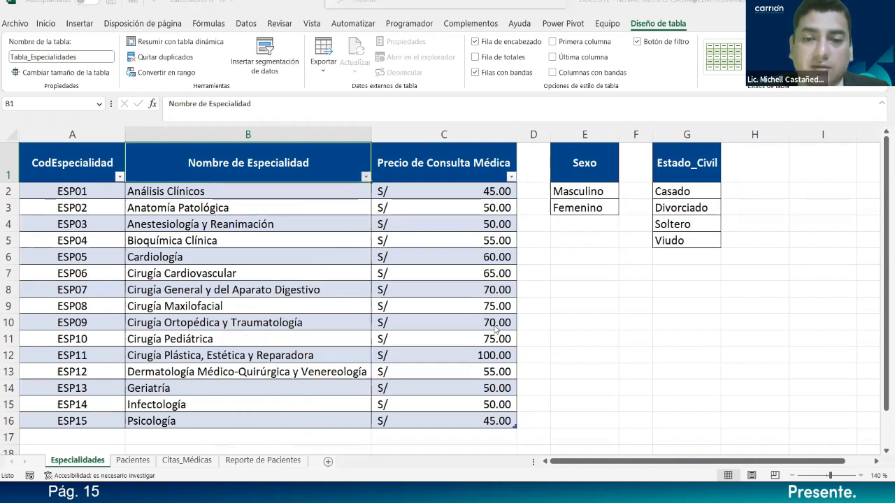
{"action": "type", "text": "Ped"}
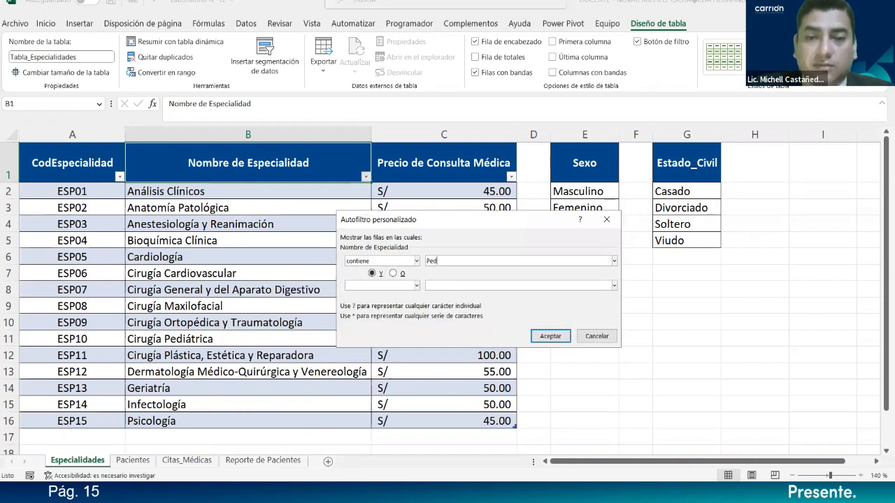
{"action": "type", "text": "ia"}
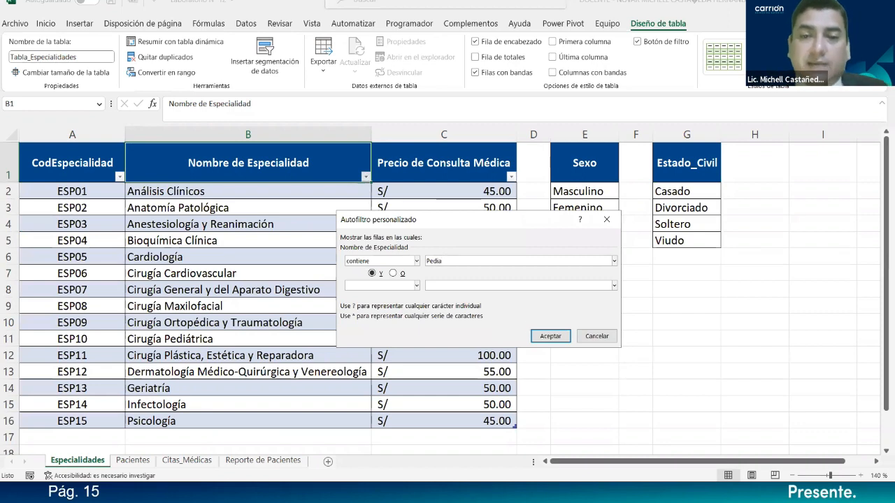
{"action": "left_click", "coordinate": [550, 336]}
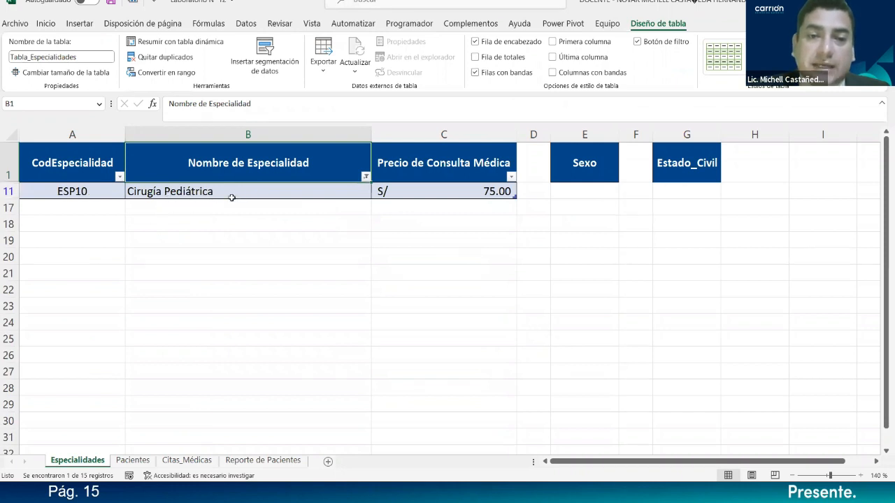
{"action": "left_click", "coordinate": [366, 176]}
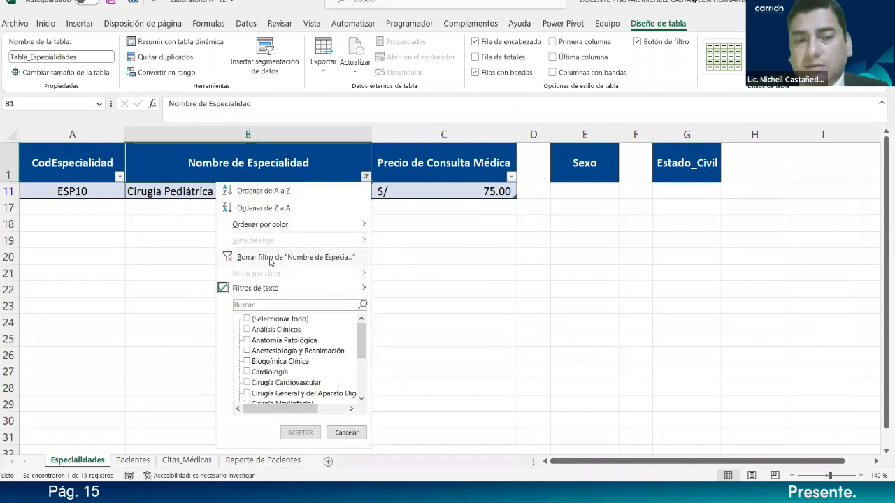
{"action": "mouse_move", "coordinate": [309, 295]}
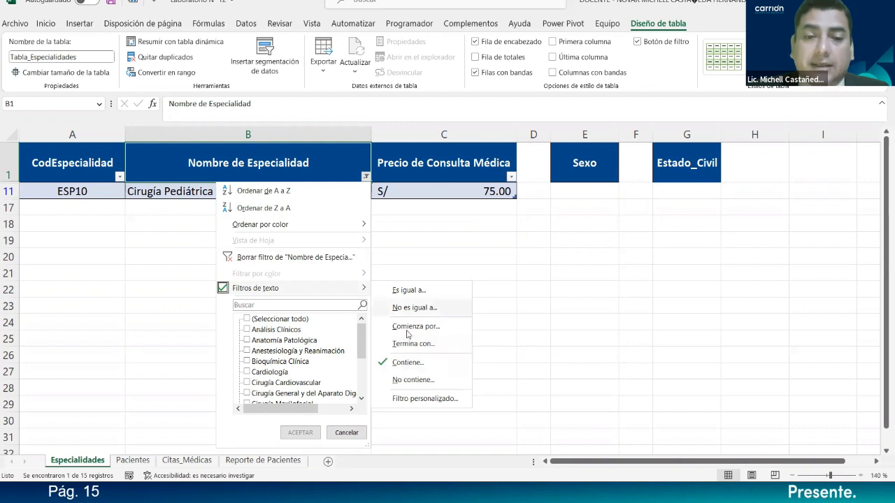
{"action": "left_click", "coordinate": [290, 259]}
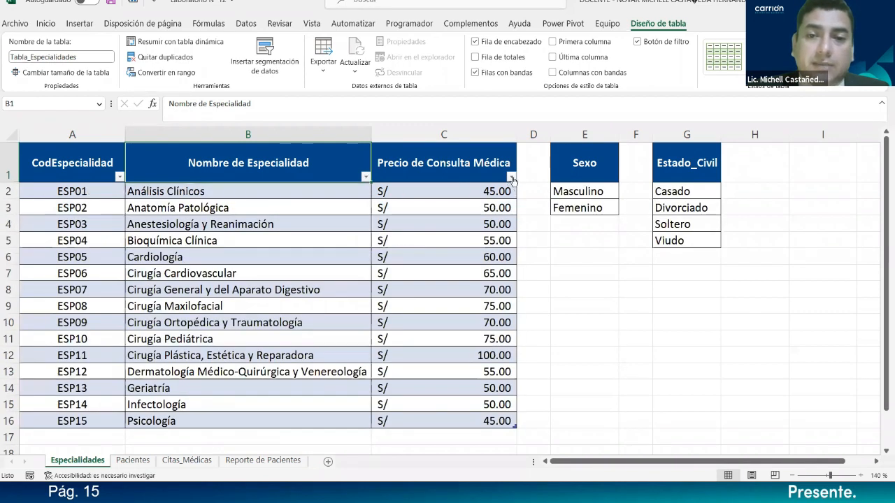
- Filter the Precio de Consulta Médica column to prices between 45 and 50, both limits included
{"action": "left_click", "coordinate": [511, 177]}
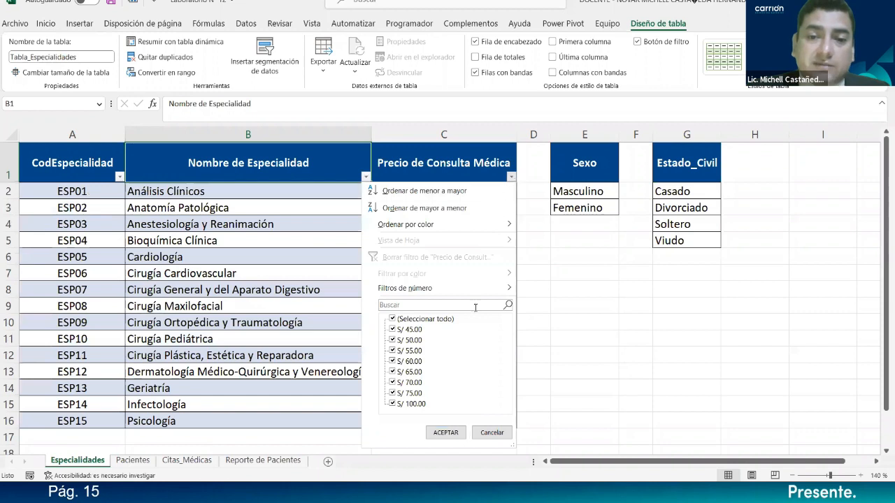
{"action": "mouse_move", "coordinate": [509, 293]}
{"action": "left_click", "coordinate": [547, 396]}
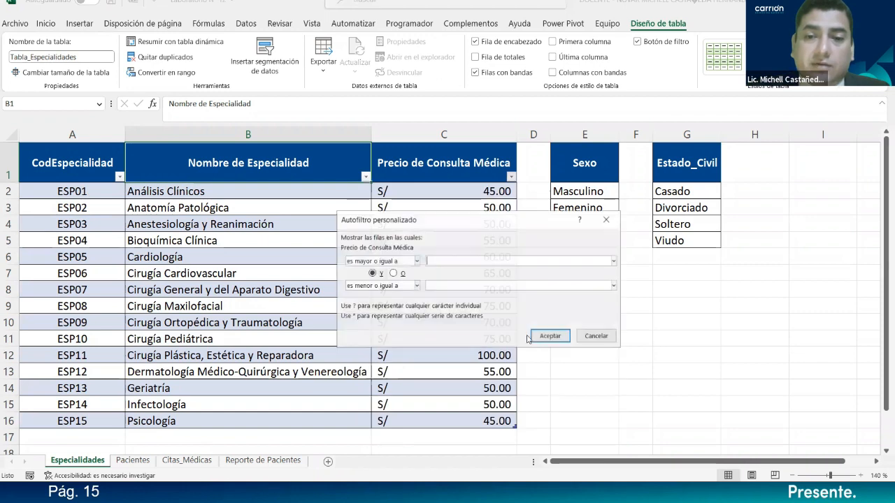
{"action": "left_click_drag", "start_coordinate": [480, 226], "coordinate": [253, 248]}
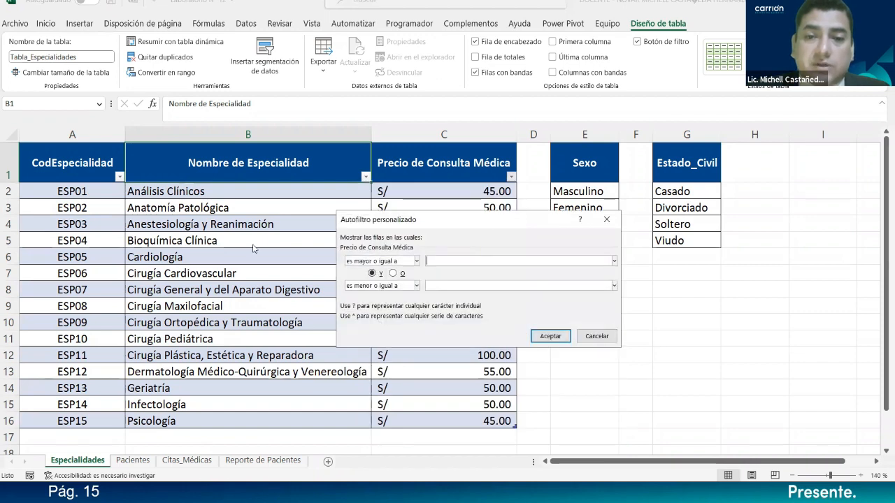
{"action": "type", "text": "45"}
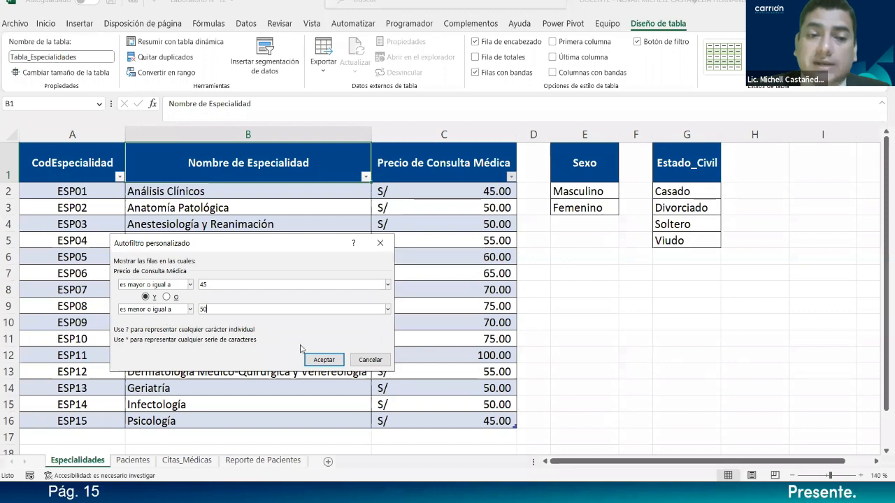
{"action": "left_click", "coordinate": [327, 359]}
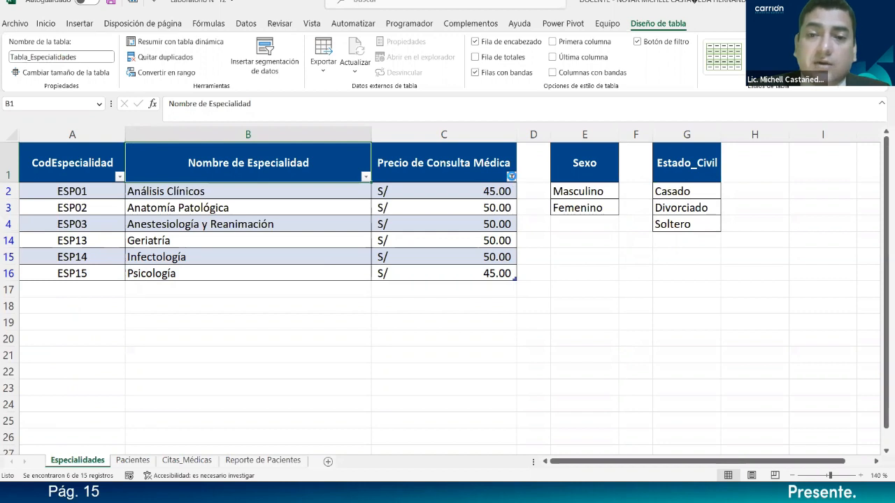
- Sort the filtered rows by price from smallest to largest and clear the Precio de Consulta Médica filter
{"action": "left_click", "coordinate": [511, 176]}
{"action": "left_click", "coordinate": [465, 193]}
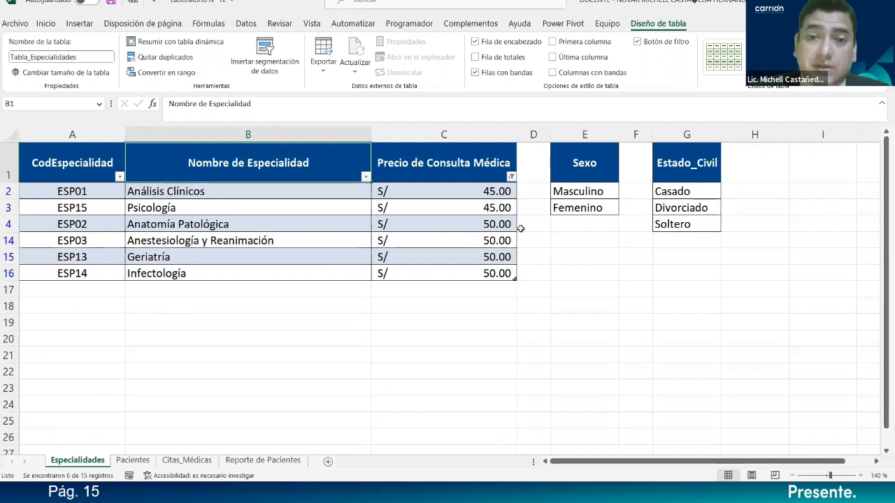
{"action": "left_click", "coordinate": [510, 177]}
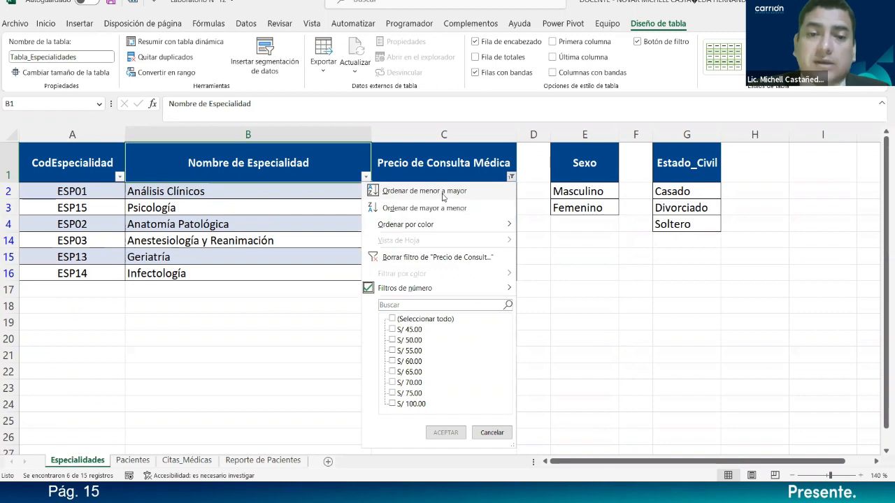
{"action": "left_click", "coordinate": [412, 258]}
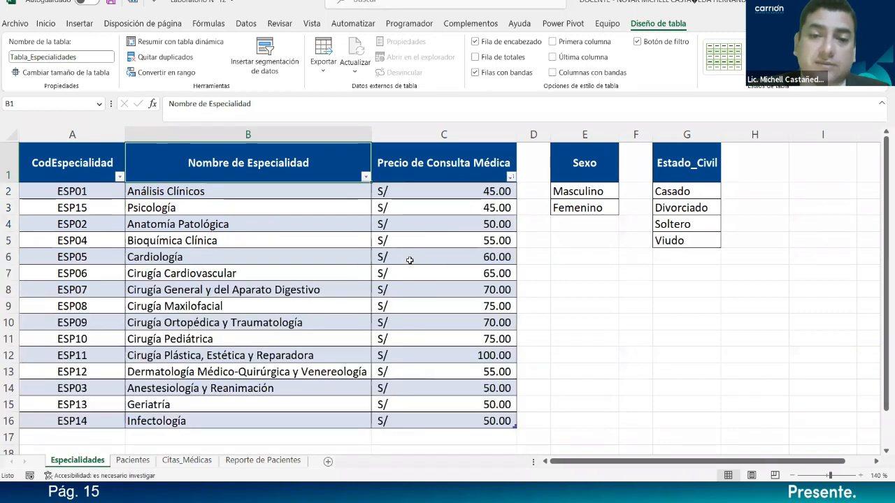
- Sort the whole table by Precio de Consulta Médica from largest to smallest, and re-sort it from smallest to largest
{"action": "left_click", "coordinate": [511, 178]}
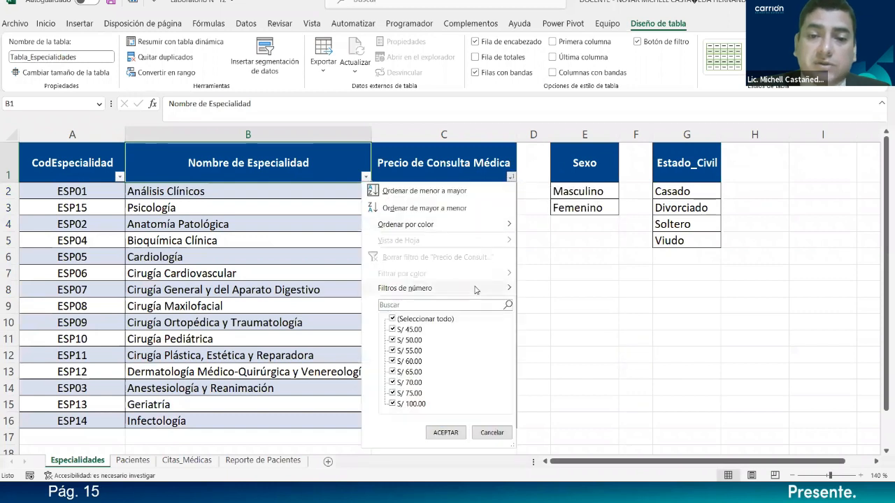
{"action": "left_click", "coordinate": [461, 210]}
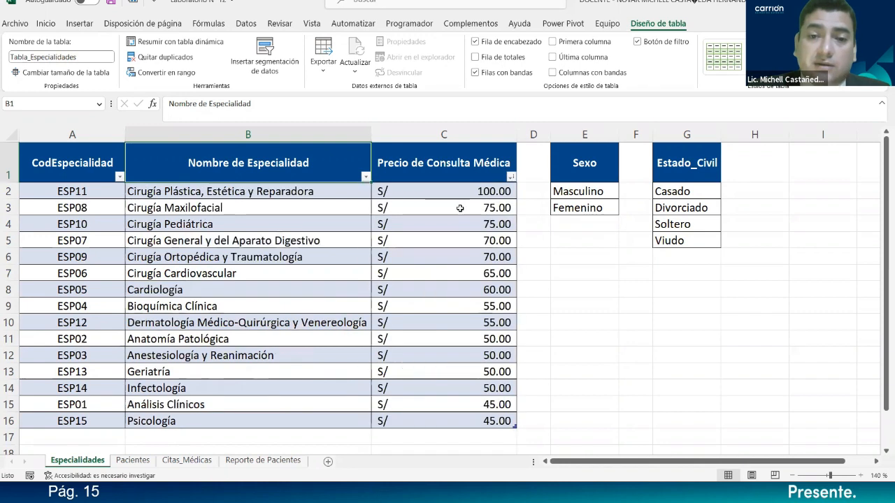
{"action": "left_click", "coordinate": [511, 177]}
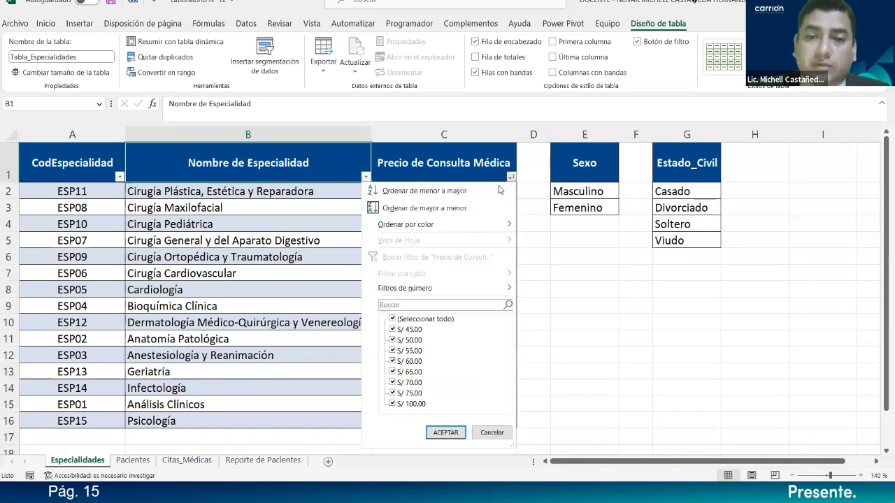
{"action": "left_click", "coordinate": [446, 193]}
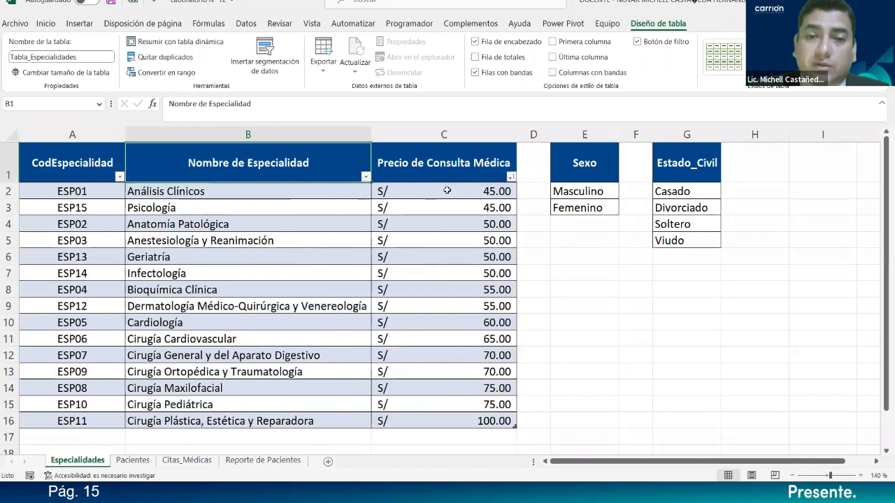
- Filter the Precio de Consulta Médica column to prices greater than or equal to 70 and clear that filter again
{"action": "left_click", "coordinate": [511, 178]}
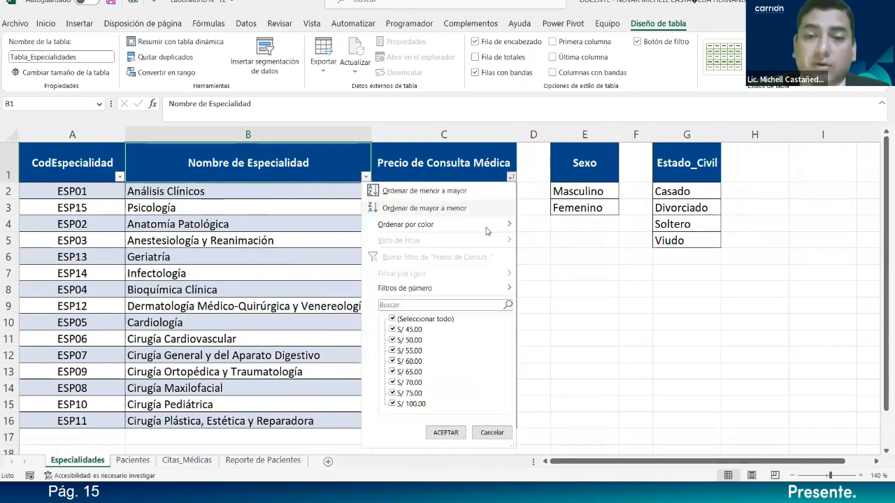
{"action": "mouse_move", "coordinate": [462, 294]}
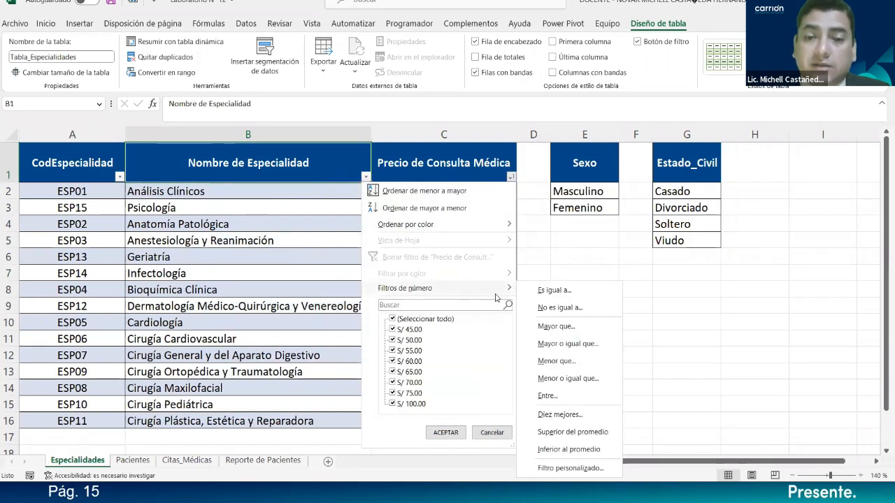
{"action": "left_click", "coordinate": [569, 346]}
{"action": "type", "text": "70"}
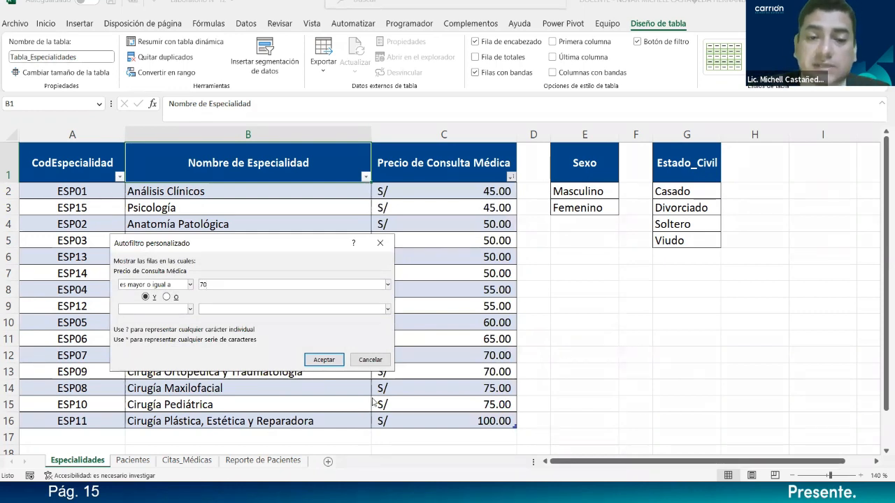
{"action": "left_click", "coordinate": [330, 362]}
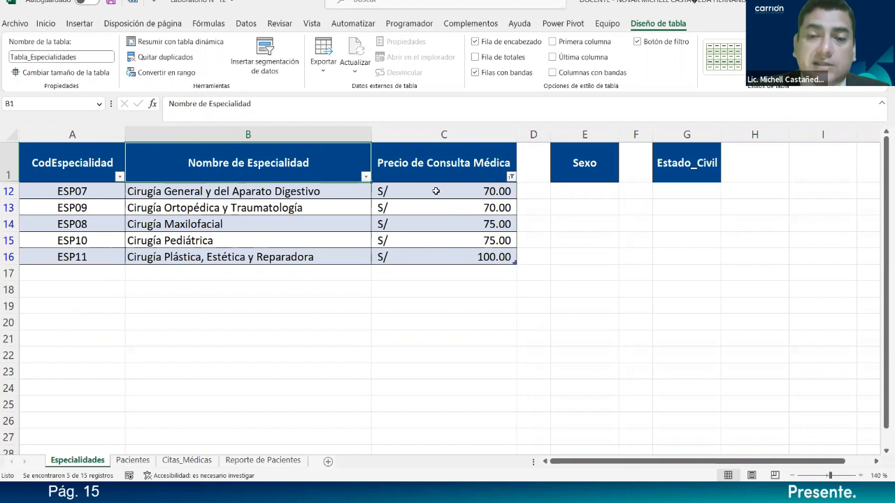
{"action": "left_click", "coordinate": [512, 177]}
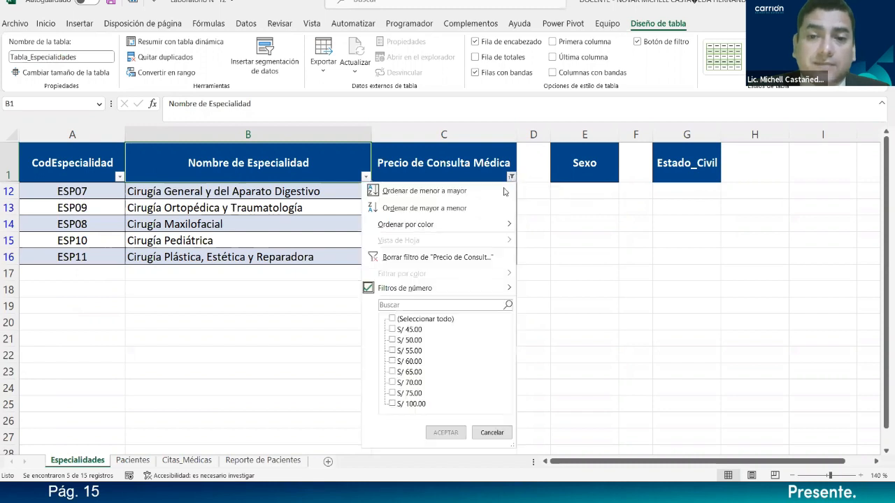
{"action": "left_click", "coordinate": [423, 259]}
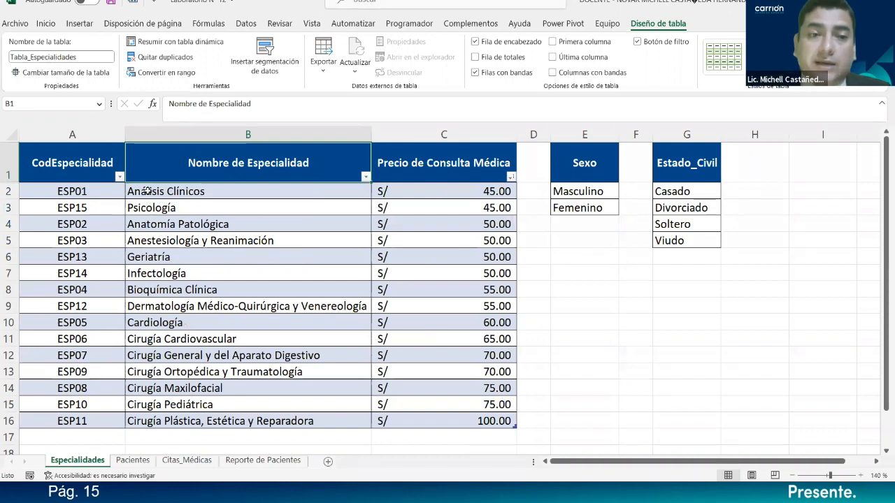
- Sort Tabla_Especialidades by Nombre de Especialidad from A to Z
{"action": "left_click", "coordinate": [364, 179]}
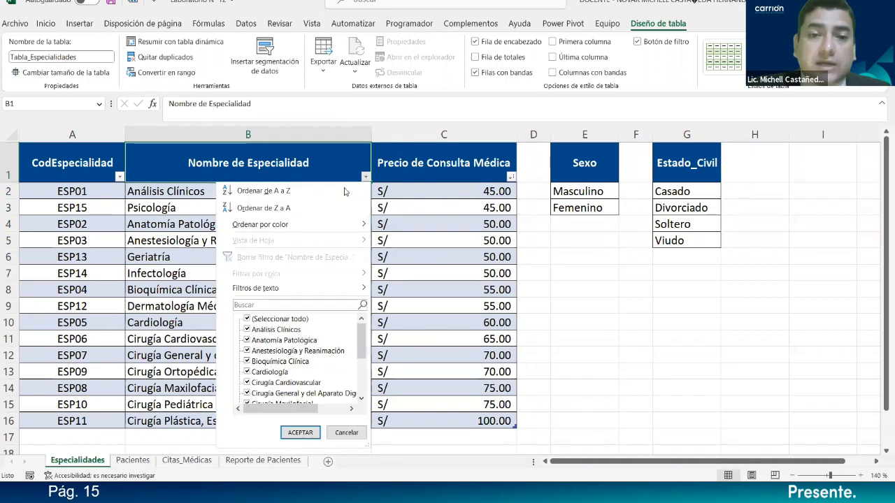
{"action": "left_click", "coordinate": [269, 191]}
{"action": "scroll", "coordinate": [282, 236], "scroll_direction": "down", "scroll_amount": 3}
{"action": "scroll", "coordinate": [279, 240], "scroll_direction": "up", "scroll_amount": 3}
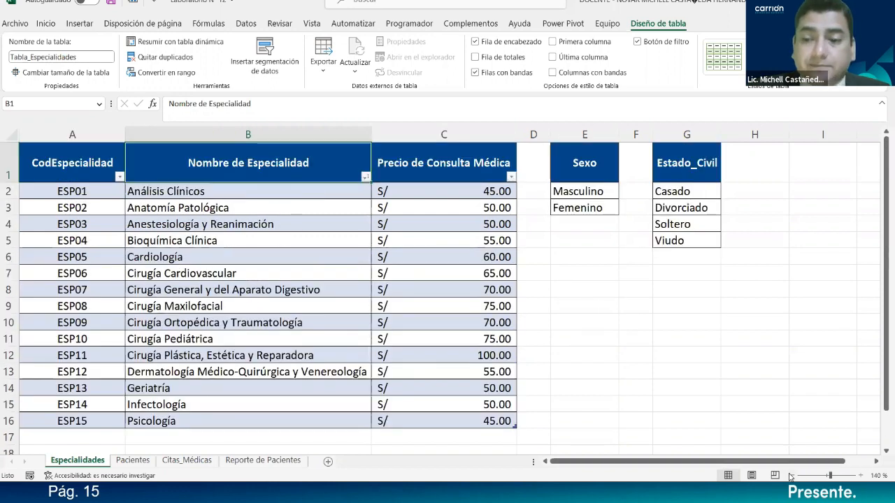
- Turn off the filter in the specialties table and narrow the Precio de Consulta Médica column so its header wraps onto two lines
{"action": "left_click", "coordinate": [793, 476]}
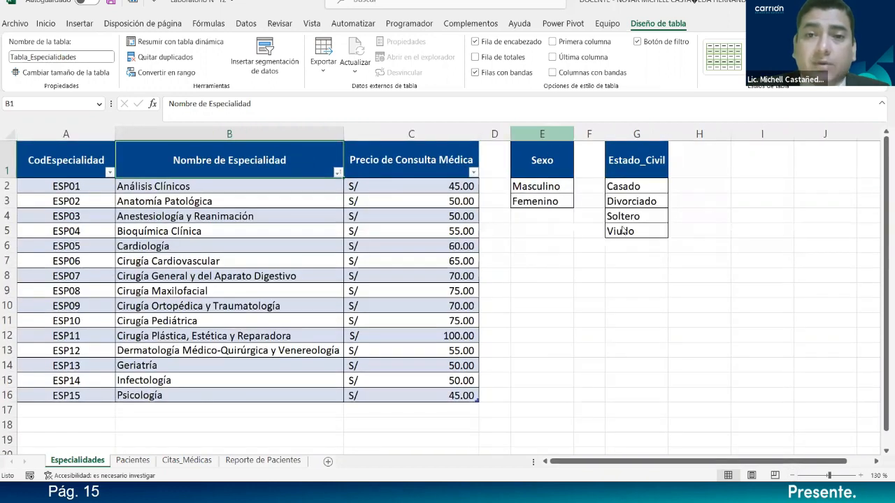
{"action": "left_click", "coordinate": [245, 23]}
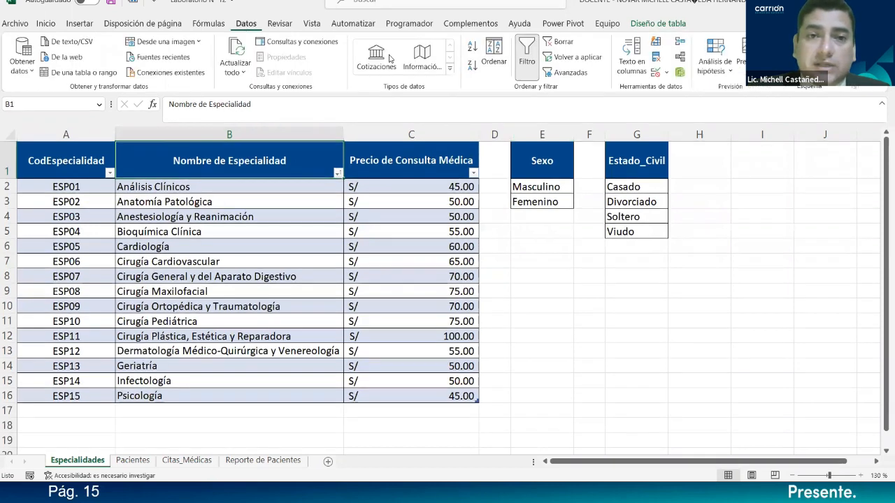
{"action": "left_click", "coordinate": [522, 64]}
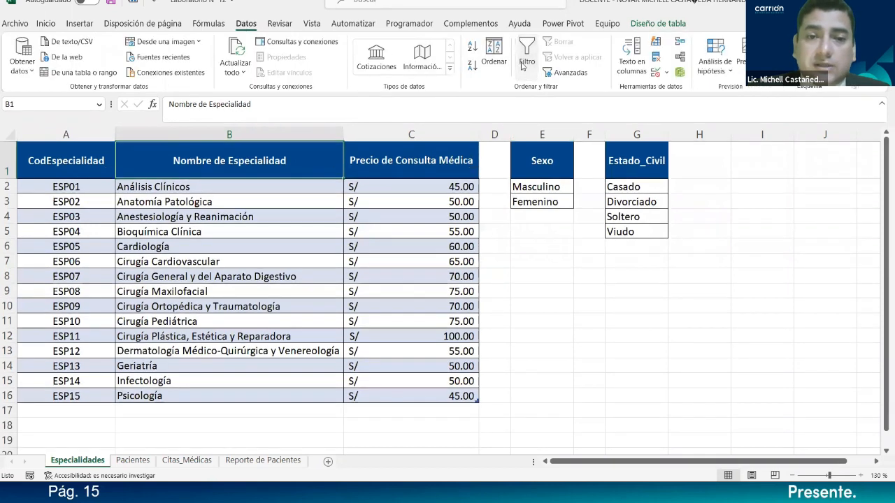
{"action": "left_click", "coordinate": [515, 307]}
{"action": "left_click_drag", "start_coordinate": [480, 134], "coordinate": [440, 134]}
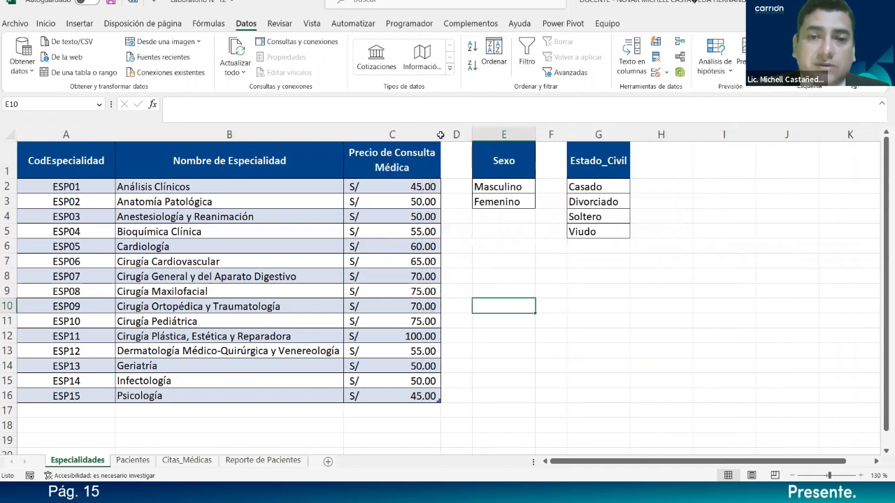
- Insert an empty column before Fec_Registro on the Citas_Médicas sheet and narrow it
{"action": "left_click", "coordinate": [180, 462]}
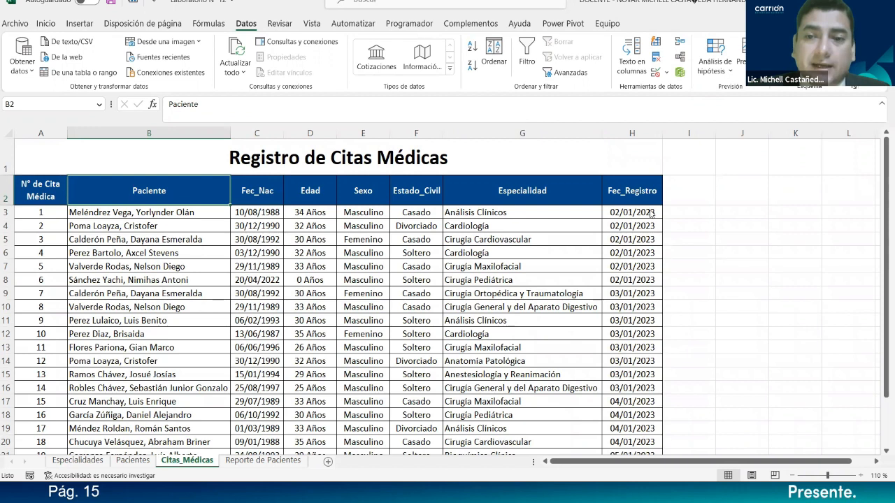
{"action": "left_click", "coordinate": [634, 132]}
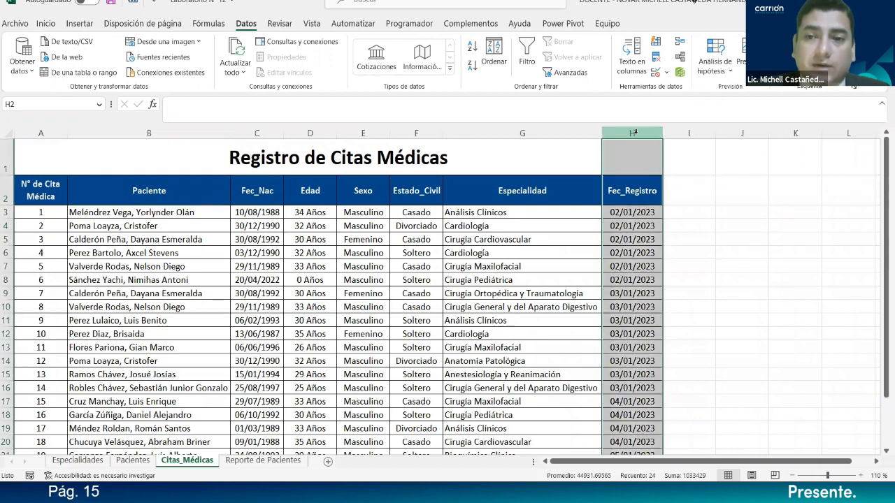
{"action": "right_click", "coordinate": [673, 238]}
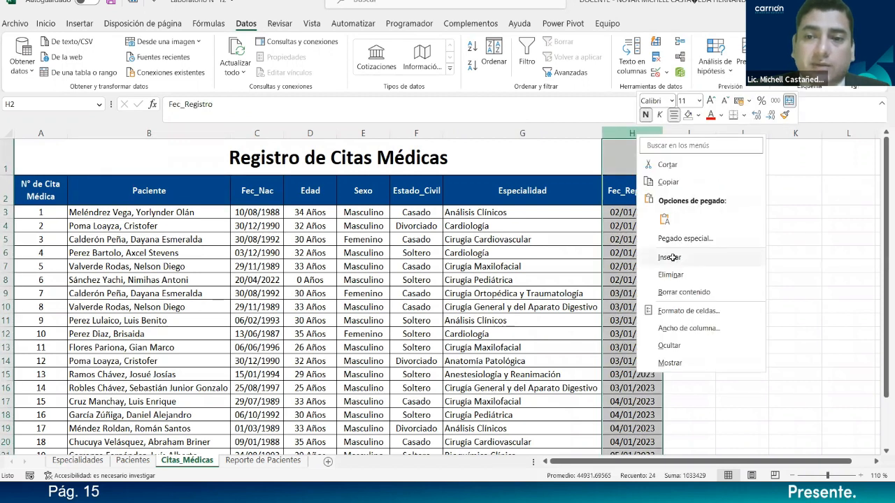
{"action": "left_click", "coordinate": [672, 259]}
{"action": "mouse_move", "coordinate": [760, 131]}
{"action": "left_mouse_down"}
{"action": "mouse_move", "coordinate": [689, 143]}
{"action": "mouse_move", "coordinate": [678, 136]}
{"action": "left_mouse_up"}
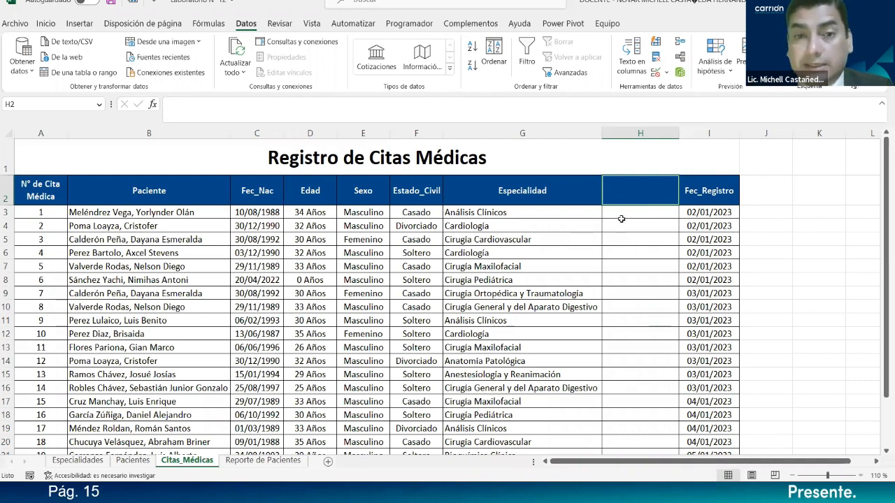
- Enter Precio Consulta as the header of the new column in H2
{"action": "type", "text": "Precio"}
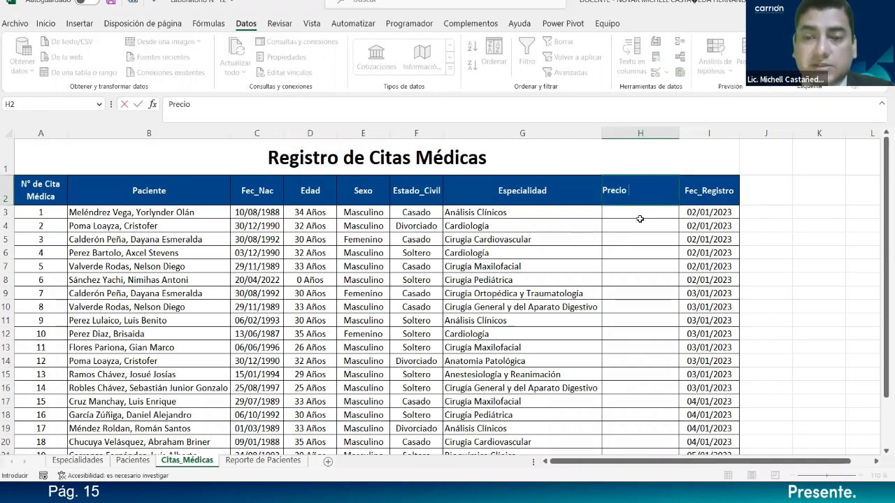
{"action": "type", "text": " Consulta"}
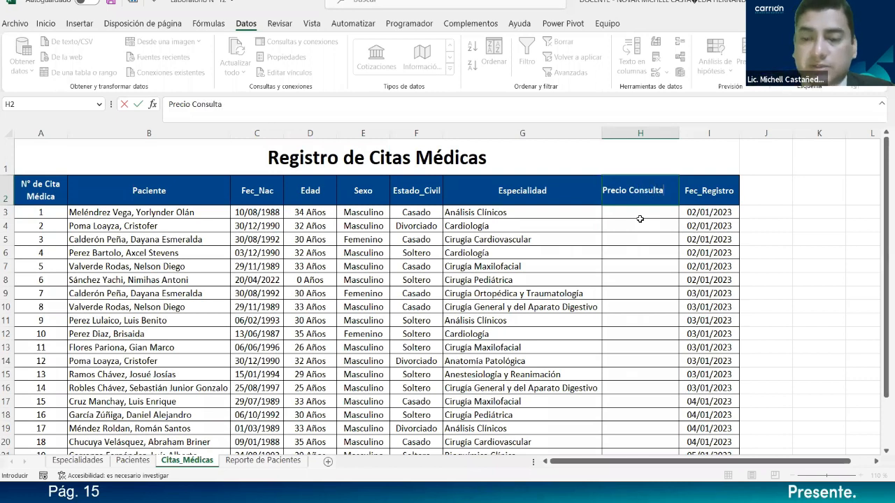
{"action": "key", "text": "Return"}
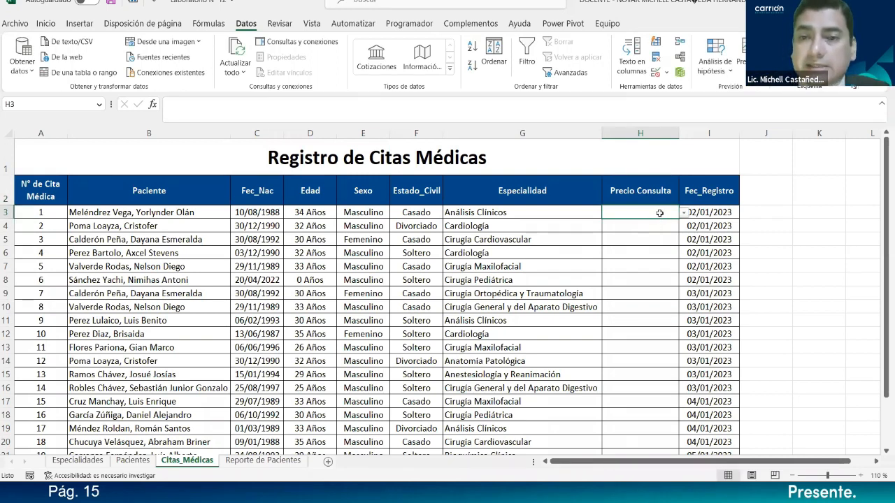
- Remove the inherited drop-down list from the Precio Consulta cells by setting their data validation to Cualquier valor
{"action": "left_click", "coordinate": [684, 214]}
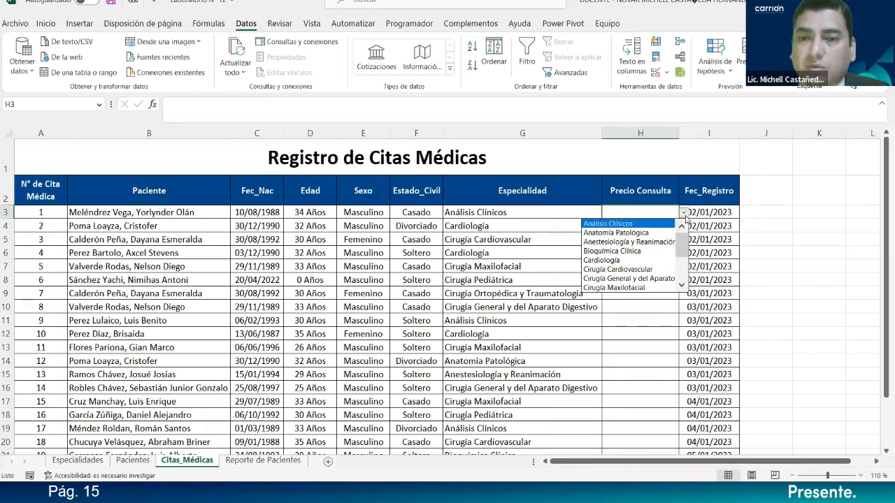
{"action": "left_click", "coordinate": [685, 214]}
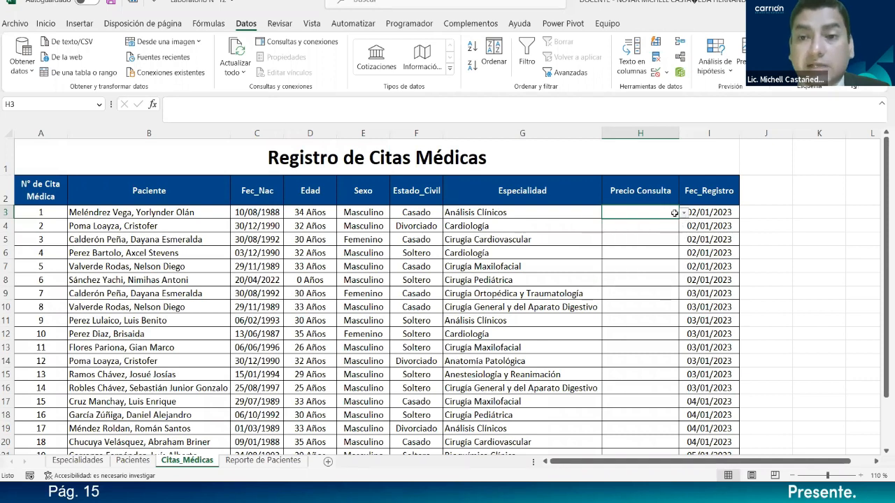
{"action": "left_click_drag", "start_coordinate": [668, 212], "coordinate": [673, 424]}
{"action": "scroll", "coordinate": [667, 315], "scroll_direction": "up", "scroll_amount": 1}
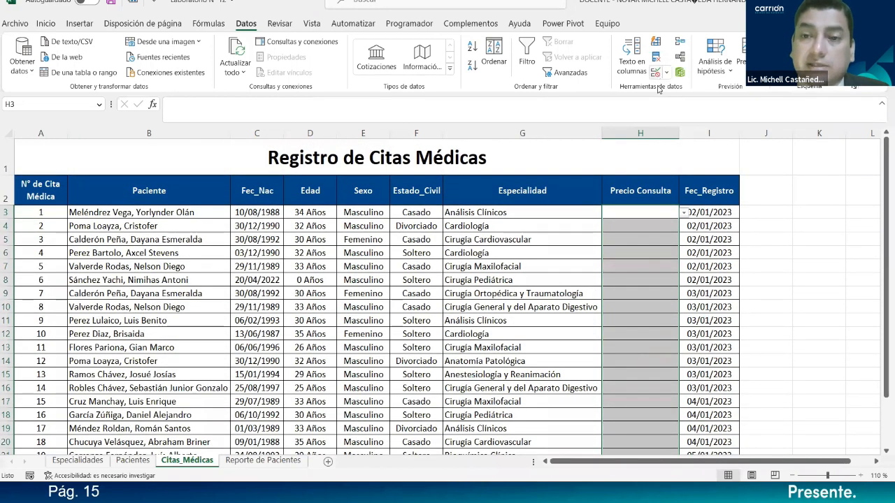
{"action": "left_click", "coordinate": [684, 213]}
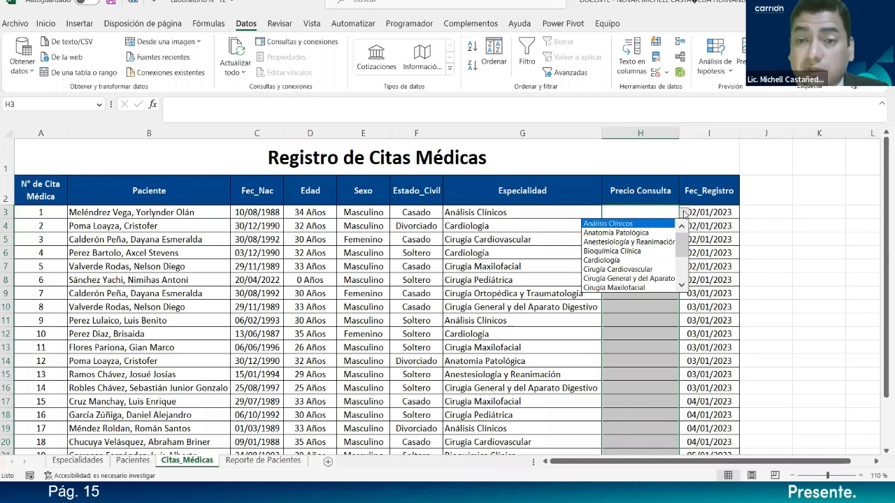
{"action": "left_click", "coordinate": [657, 72]}
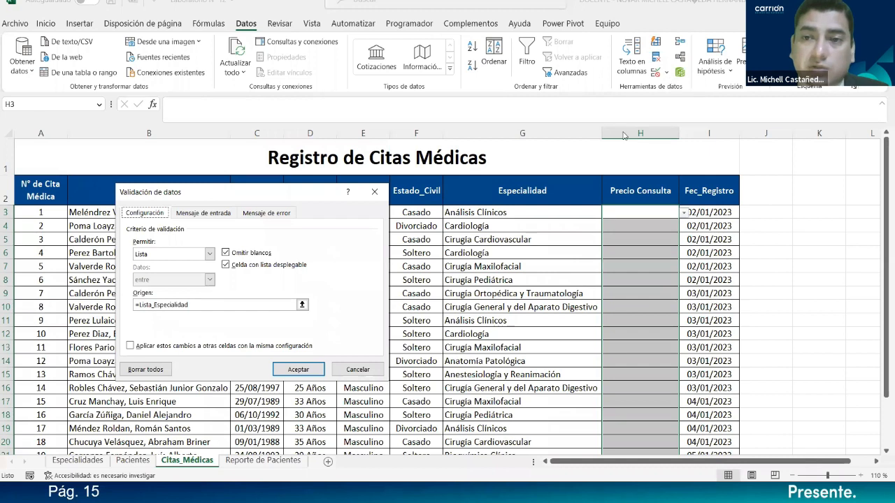
{"action": "left_click", "coordinate": [193, 256]}
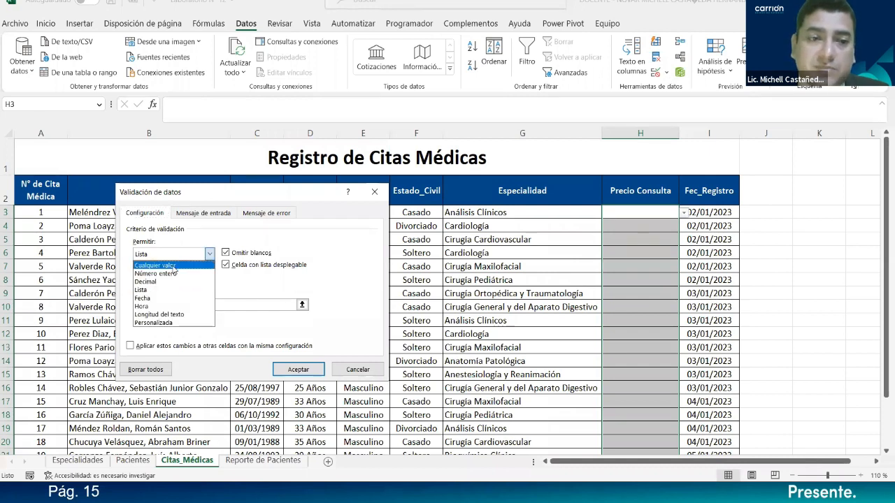
{"action": "left_click", "coordinate": [174, 267]}
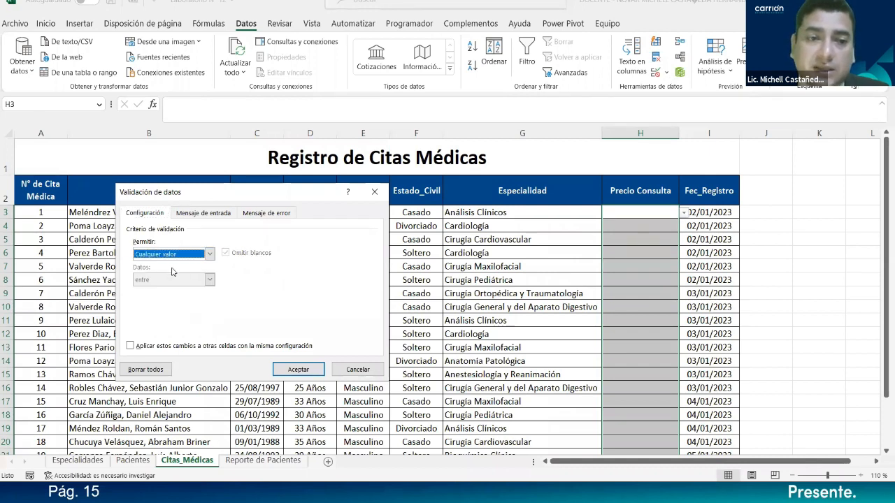
{"action": "left_click", "coordinate": [298, 370]}
{"action": "left_click", "coordinate": [630, 216]}
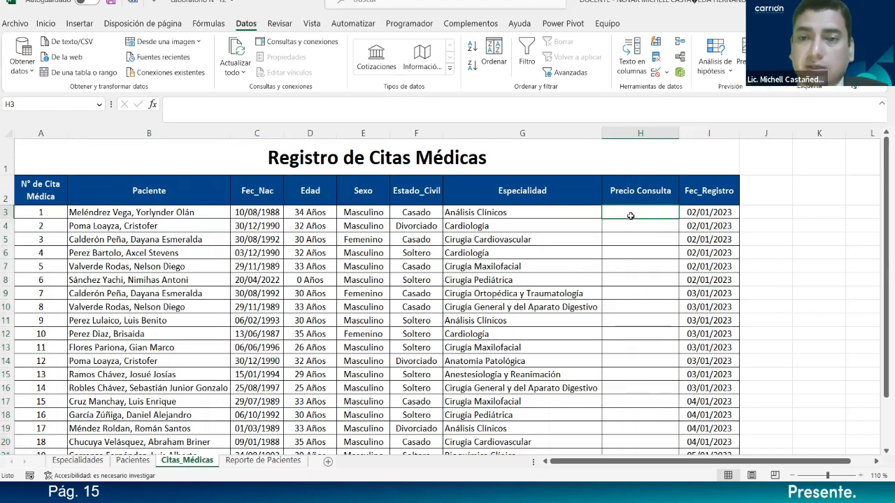
{"action": "type", "text": "="}
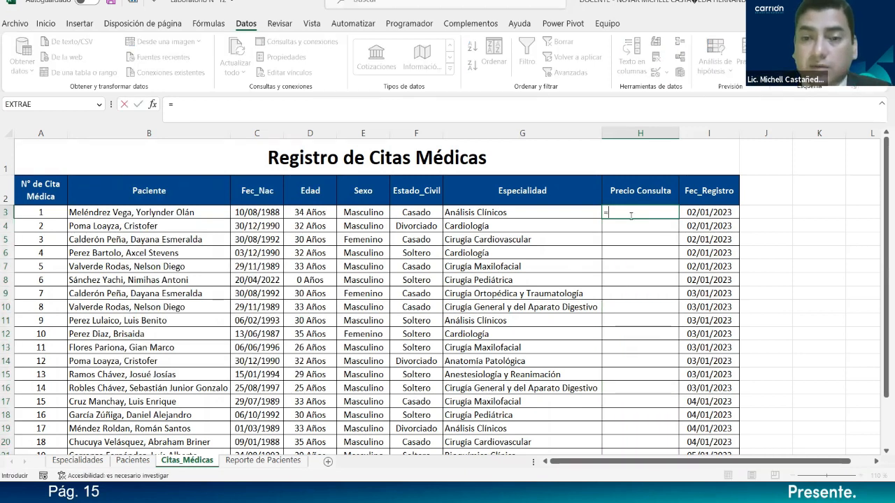
{"action": "type", "text": "b"}
{"action": "key", "text": "BackSpace"}
{"action": "key", "text": "BackSpace"}
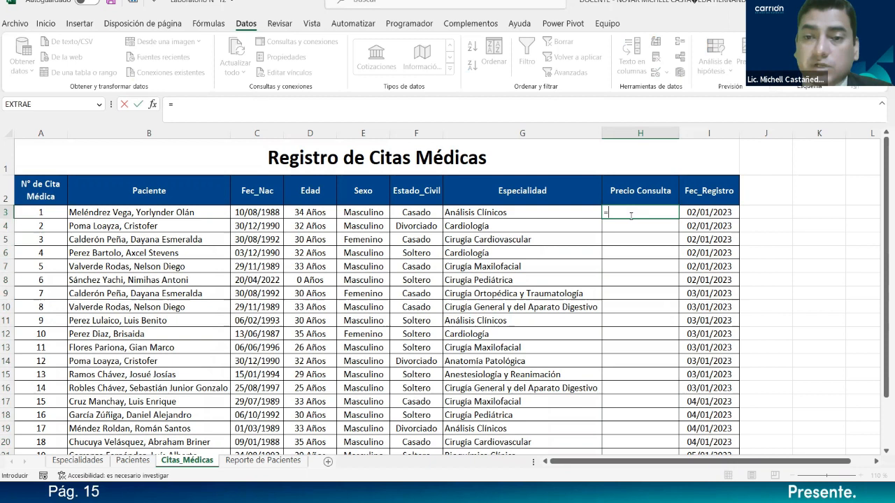
{"action": "left_click", "coordinate": [632, 231]}
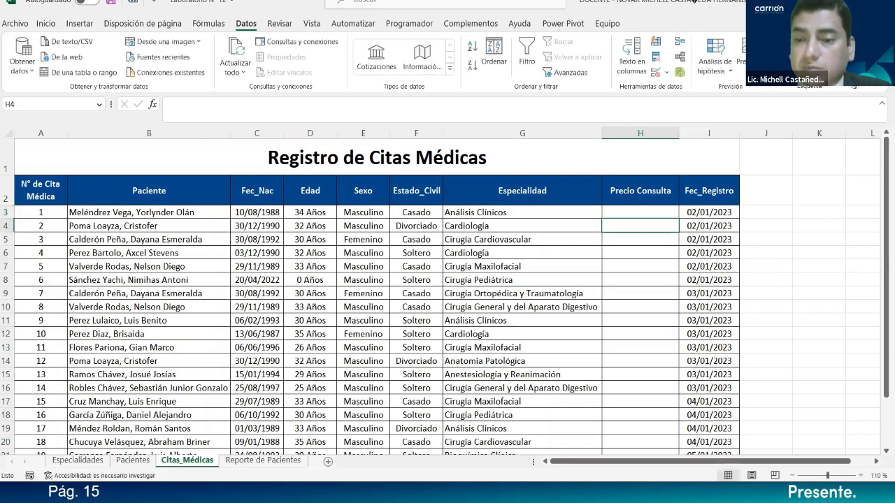
{"action": "left_click", "coordinate": [870, 479]}
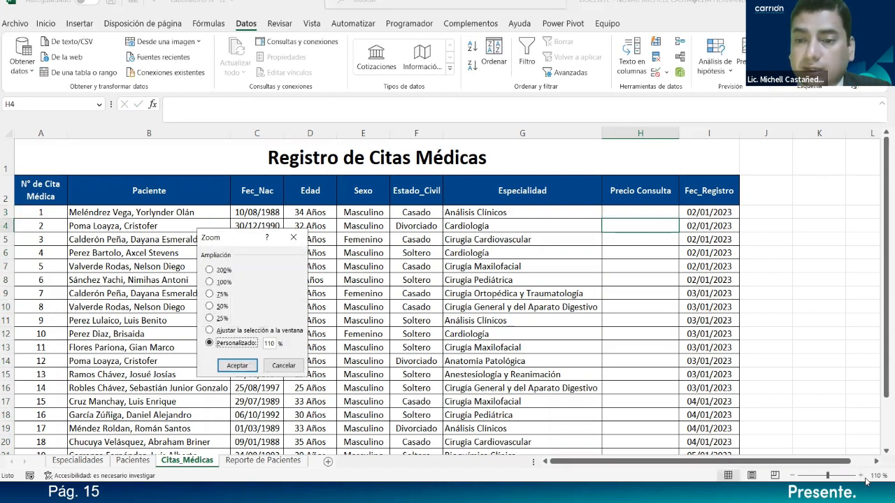
{"action": "left_click", "coordinate": [283, 366]}
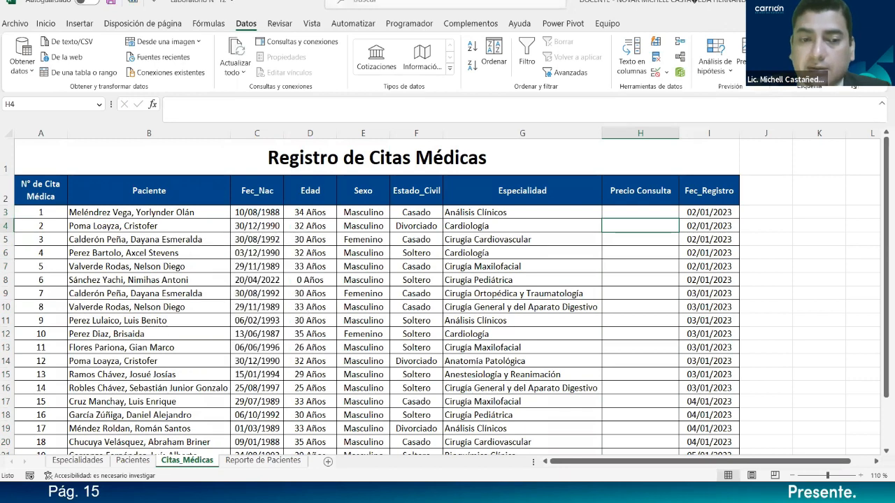
- Start a BUSCARV formula in H3 that uses the specialty in G3 as the lookup value
{"action": "left_click", "coordinate": [861, 475]}
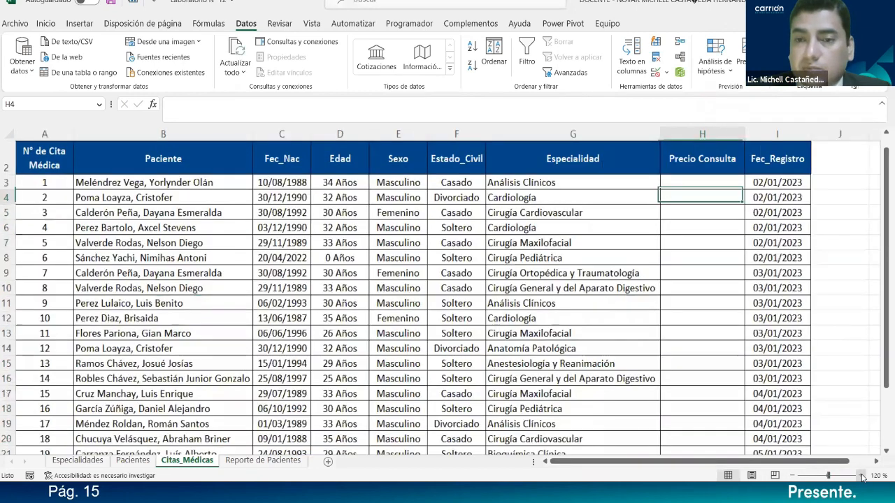
{"action": "left_click", "coordinate": [862, 476]}
{"action": "scroll", "coordinate": [682, 388], "scroll_direction": "up", "scroll_amount": 1}
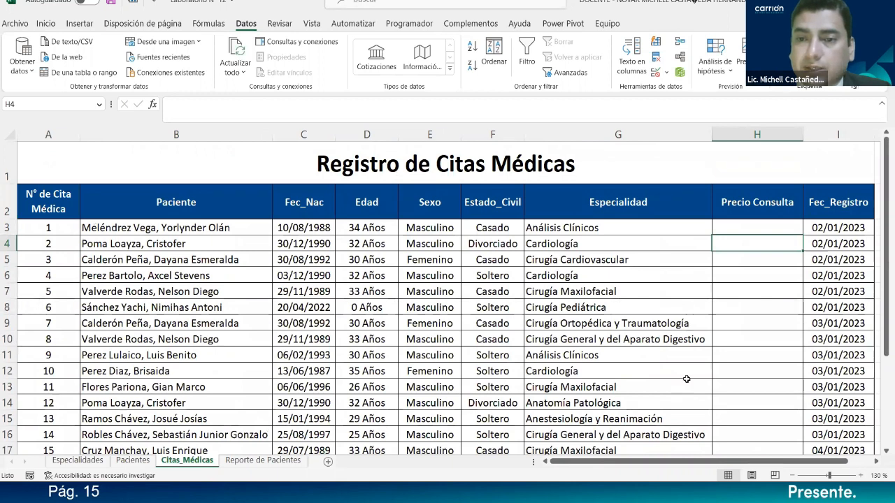
{"action": "left_click", "coordinate": [741, 226]}
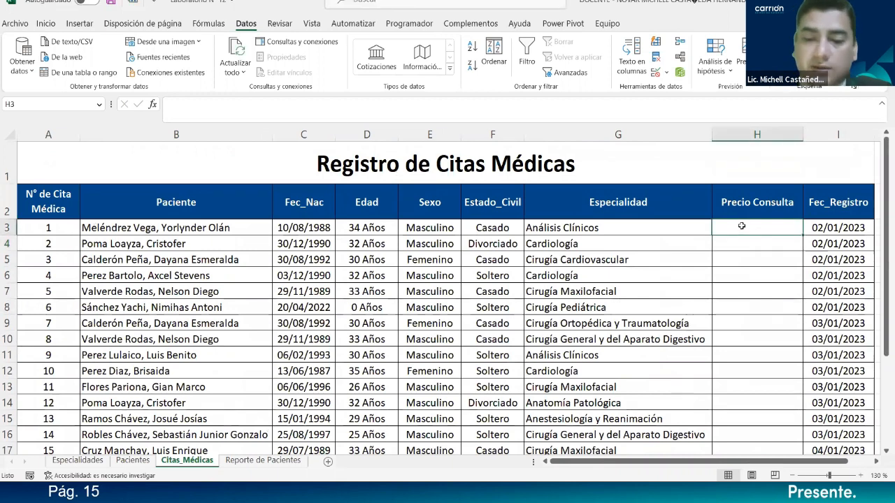
{"action": "type", "text": "="}
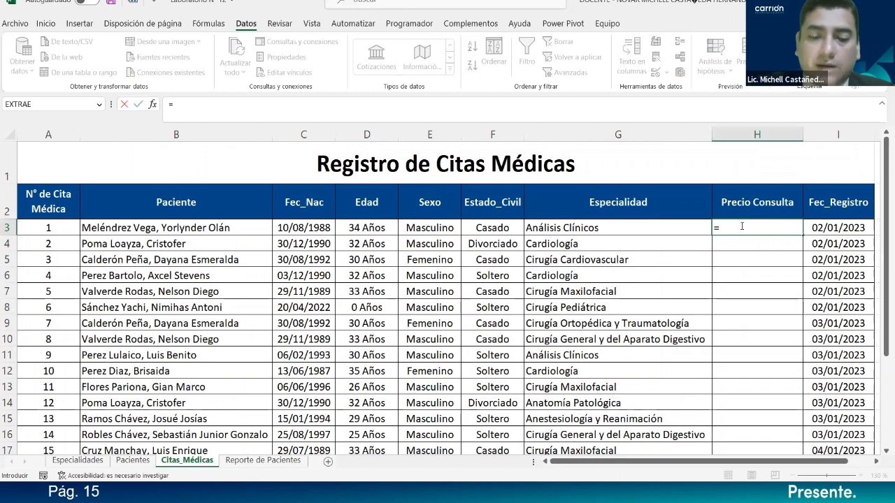
{"action": "type", "text": "bu"}
{"action": "key", "text": "Down"}
{"action": "key", "text": "Down"}
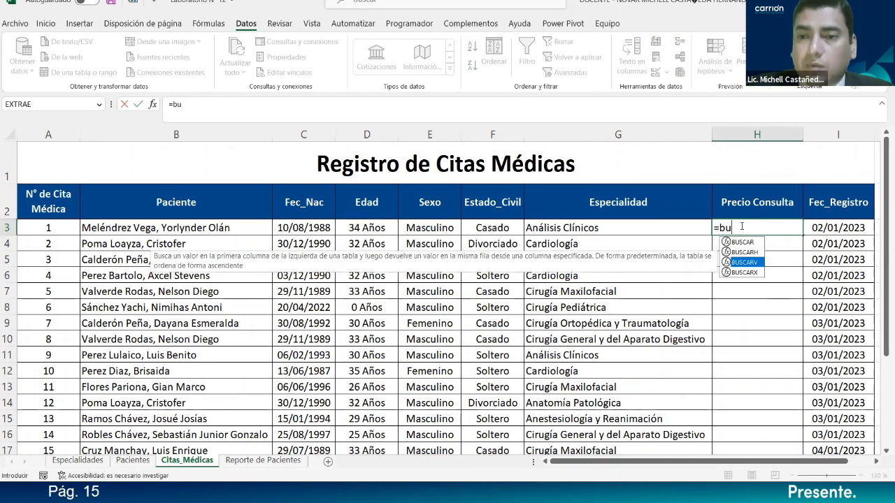
{"action": "key", "text": "Tab"}
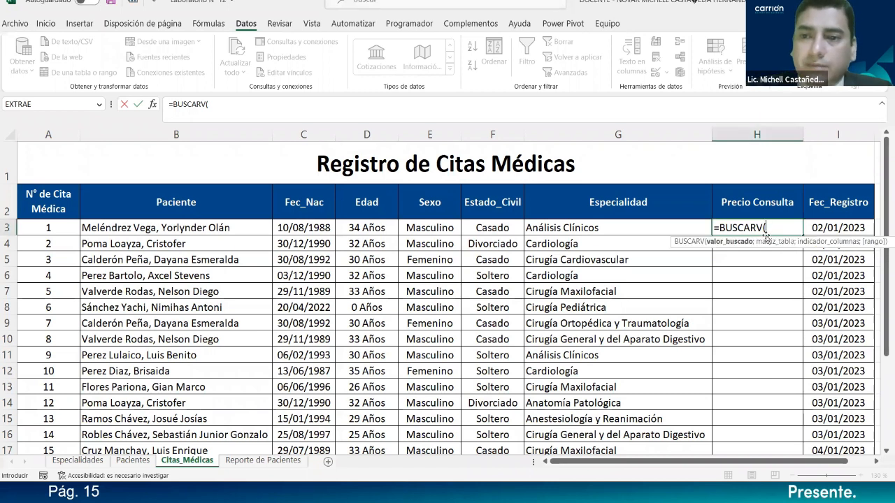
{"action": "left_click", "coordinate": [587, 227]}
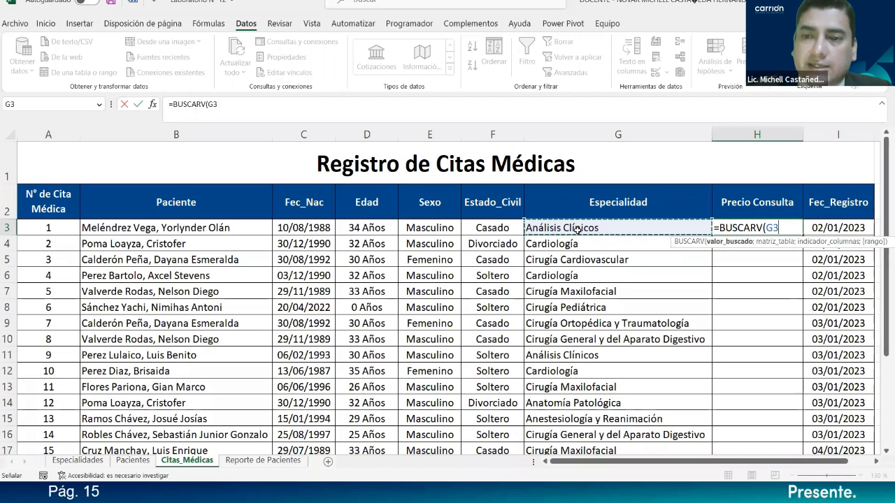
{"action": "type", "text": ";"}
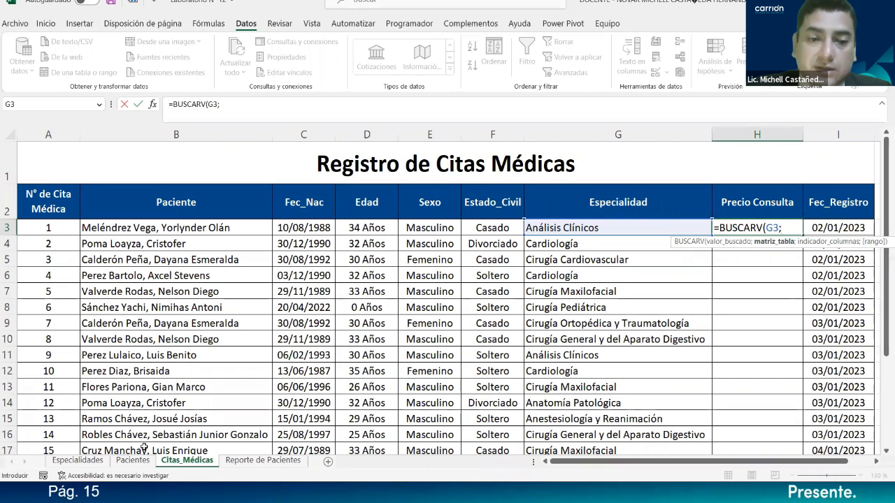
- Complete the H3 formula with Tabla_Especialidades as the table, column index 3 and FALSO for an exact match
{"action": "left_click", "coordinate": [96, 464]}
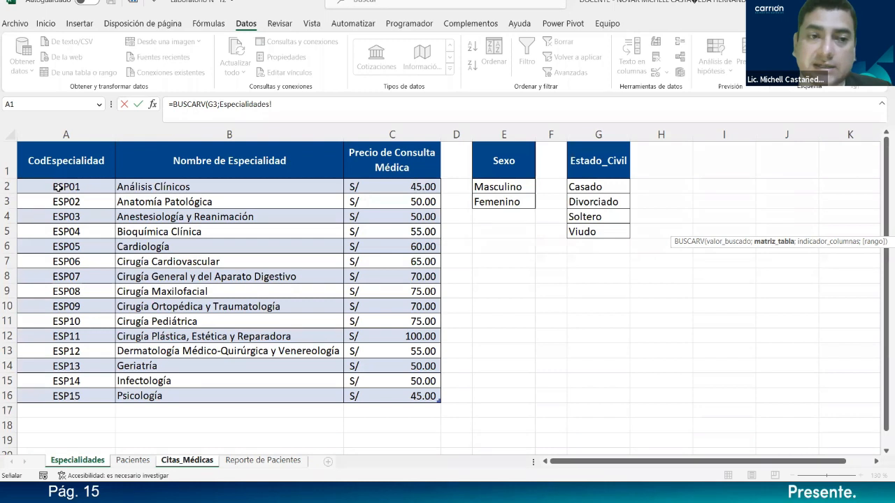
{"action": "left_click_drag", "start_coordinate": [47, 185], "coordinate": [396, 397]}
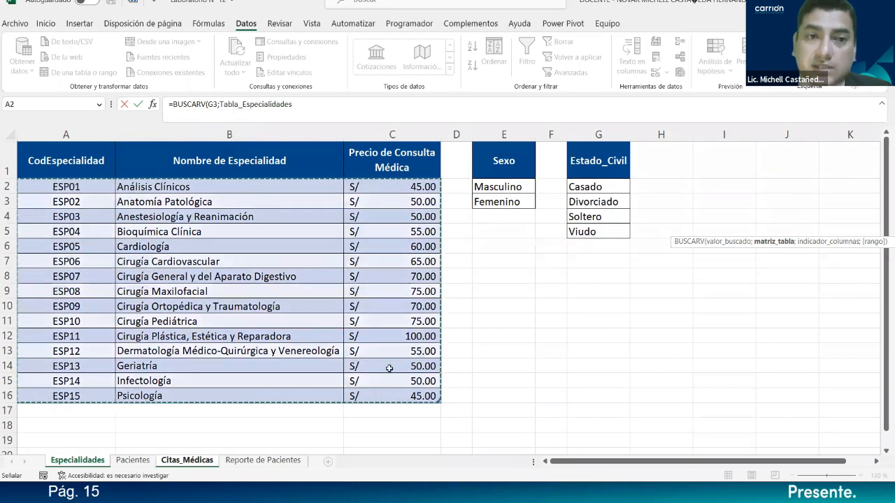
{"action": "left_click", "coordinate": [307, 109]}
{"action": "type", "text": ";3"}
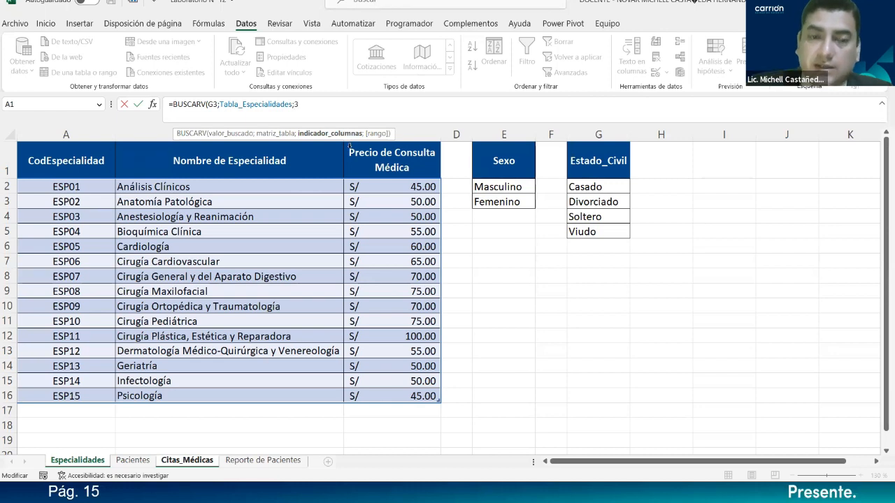
{"action": "type", "text": ";"}
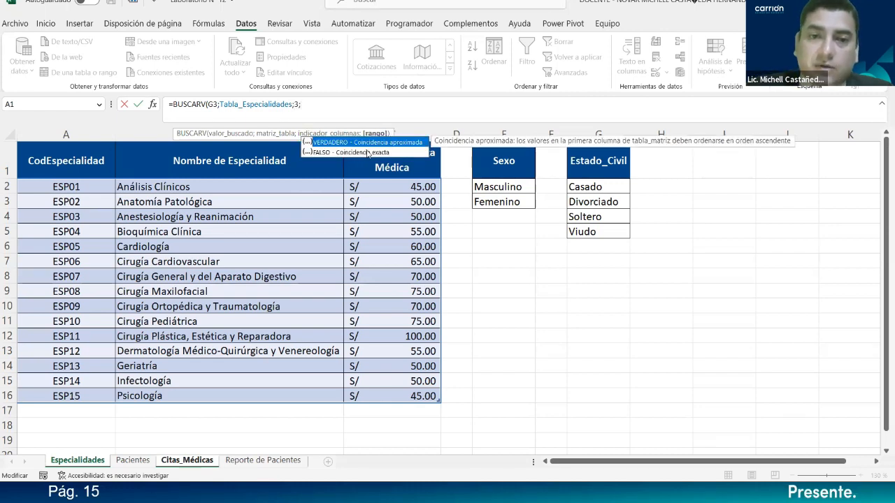
{"action": "double_click", "coordinate": [371, 152]}
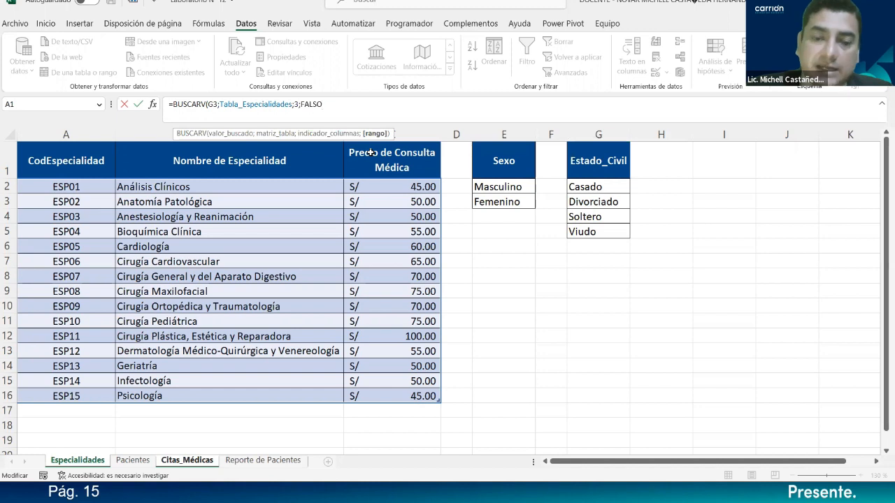
{"action": "key", "text": "Return"}
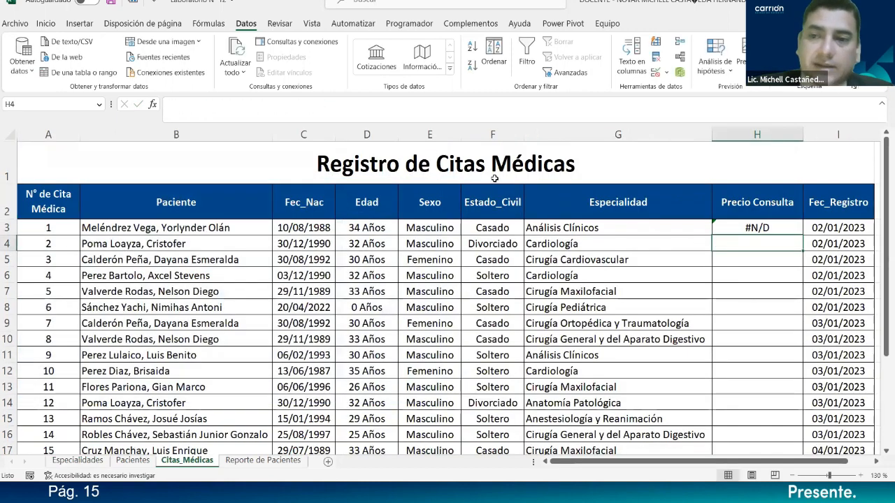
- Replace the table argument of the H3 formula with the Nombre de Especialidad through Precio de Consulta Médica columns of Tabla_Especialidades
{"action": "left_click", "coordinate": [759, 227]}
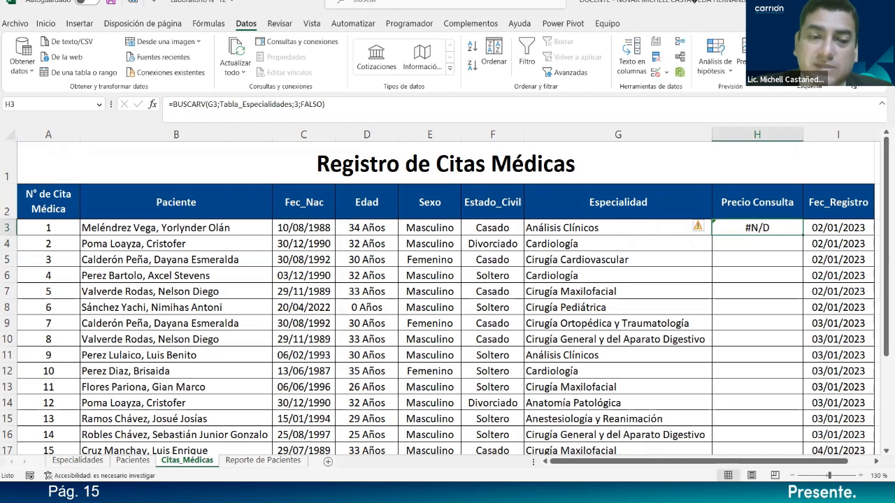
{"action": "left_click", "coordinate": [77, 460]}
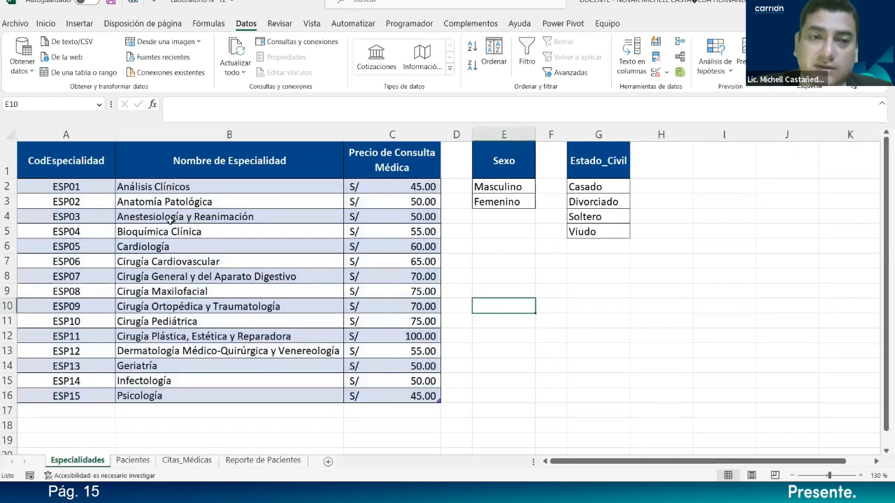
{"action": "left_click", "coordinate": [246, 459]}
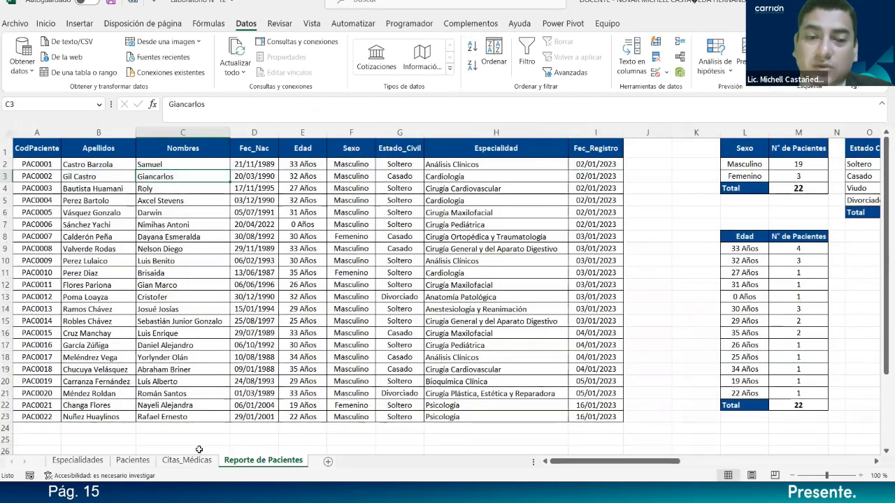
{"action": "left_click", "coordinate": [188, 461]}
{"action": "double_click", "coordinate": [775, 229]}
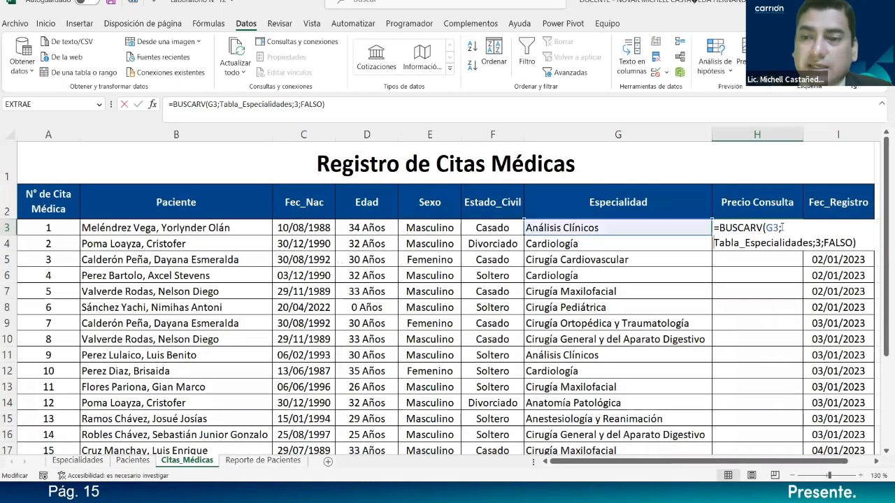
{"action": "left_click_drag", "start_coordinate": [714, 244], "coordinate": [814, 243]}
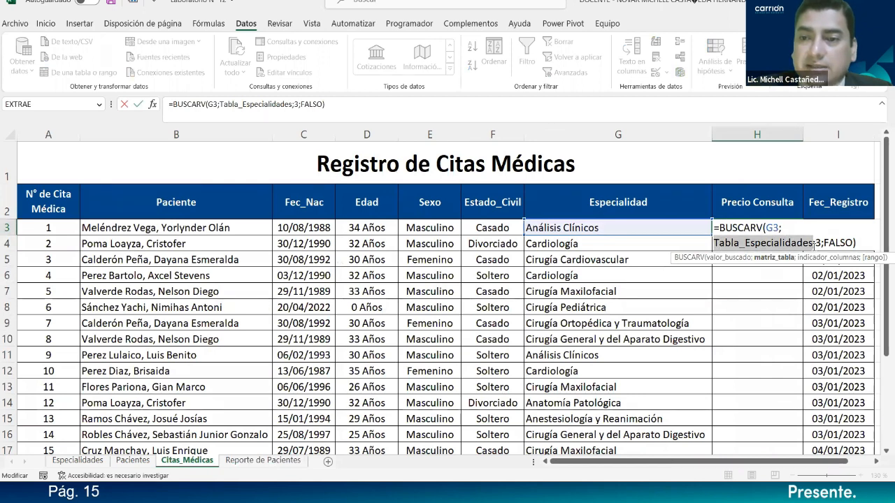
{"action": "key", "text": "Delete"}
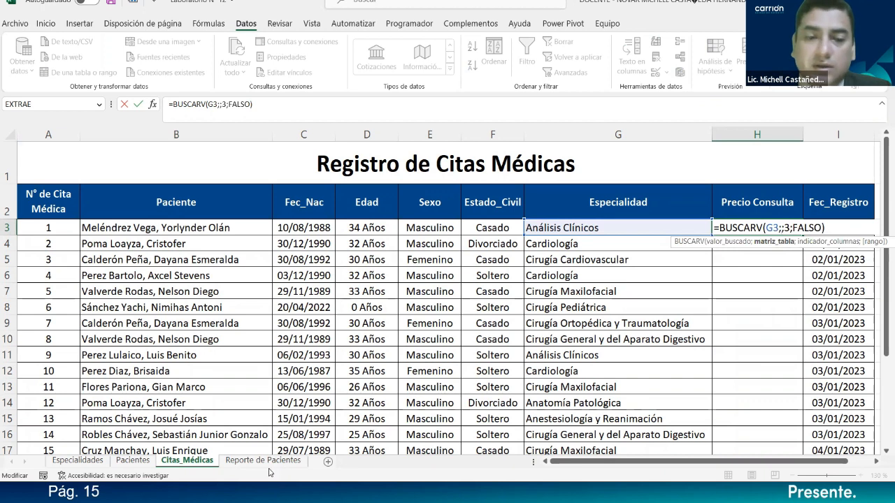
{"action": "left_click", "coordinate": [95, 463]}
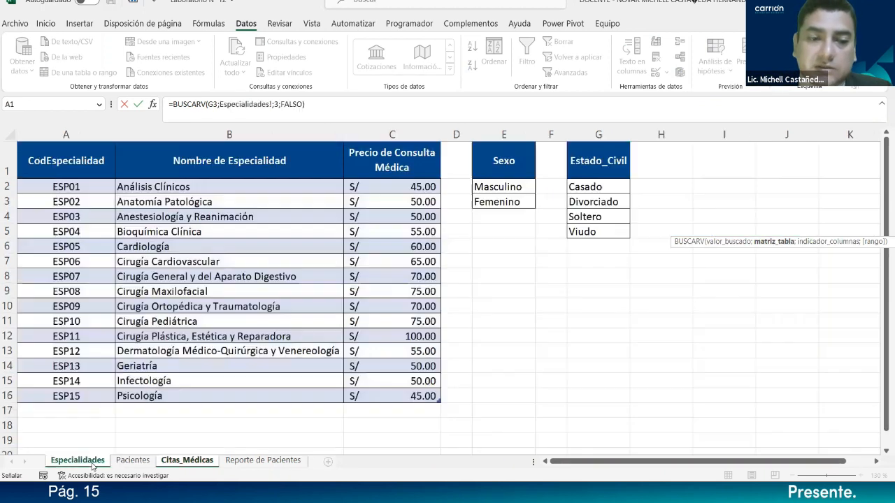
{"action": "left_click_drag", "start_coordinate": [135, 187], "coordinate": [388, 395]}
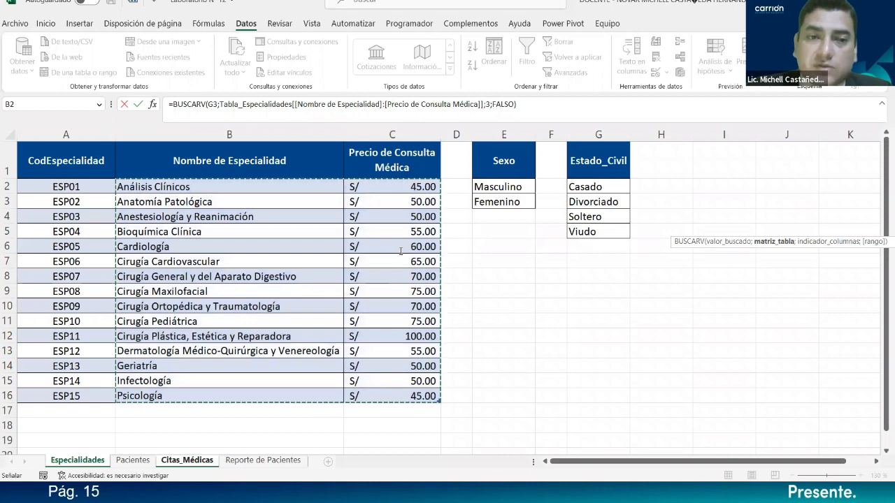
{"action": "left_click_drag", "start_coordinate": [221, 104], "coordinate": [479, 104]}
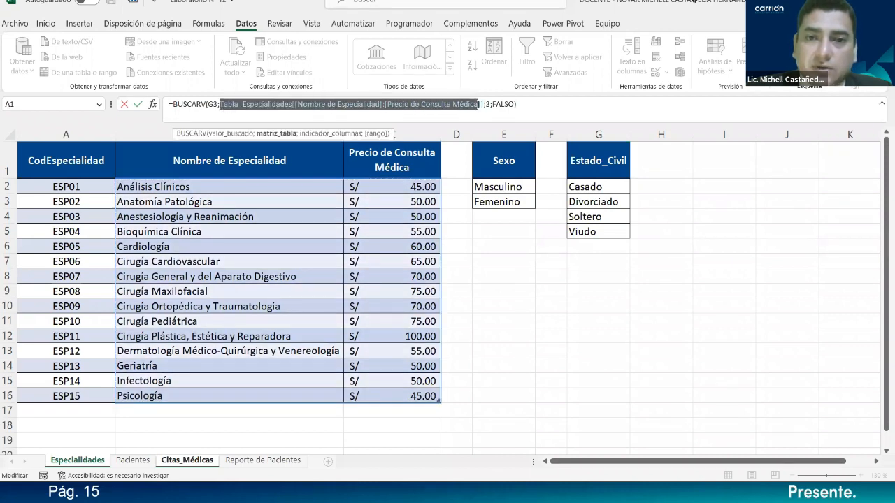
{"action": "key", "text": "Delete"}
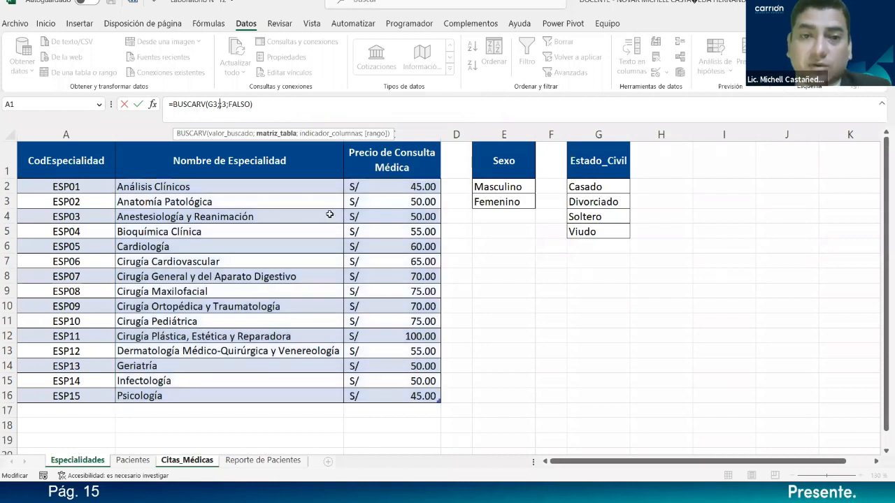
{"action": "left_click_drag", "start_coordinate": [190, 187], "coordinate": [387, 394]}
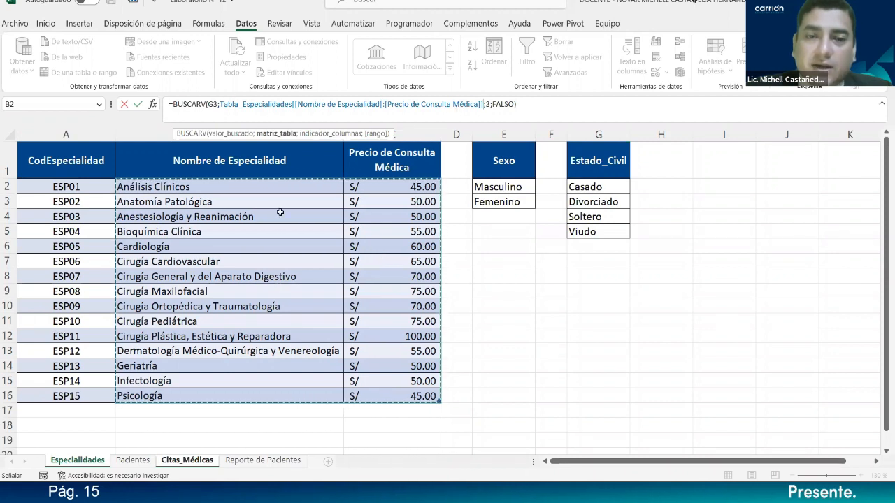
- Set the column index of the BUSCARV formula in H3 to 2 and enter the formula
{"action": "double_click", "coordinate": [487, 104]}
{"action": "type", "text": "2"}
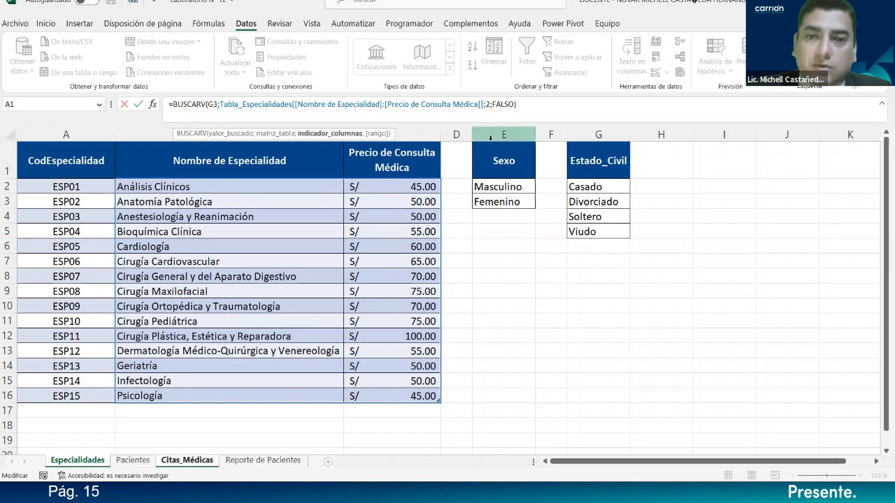
{"action": "key", "text": "Return"}
- Fill the BUSCARV formula from H3 down the Precio Consulta column to H25
{"action": "left_click", "coordinate": [786, 228]}
{"action": "left_click", "coordinate": [805, 236]}
{"action": "left_click", "coordinate": [800, 232]}
{"action": "double_click", "coordinate": [803, 236]}
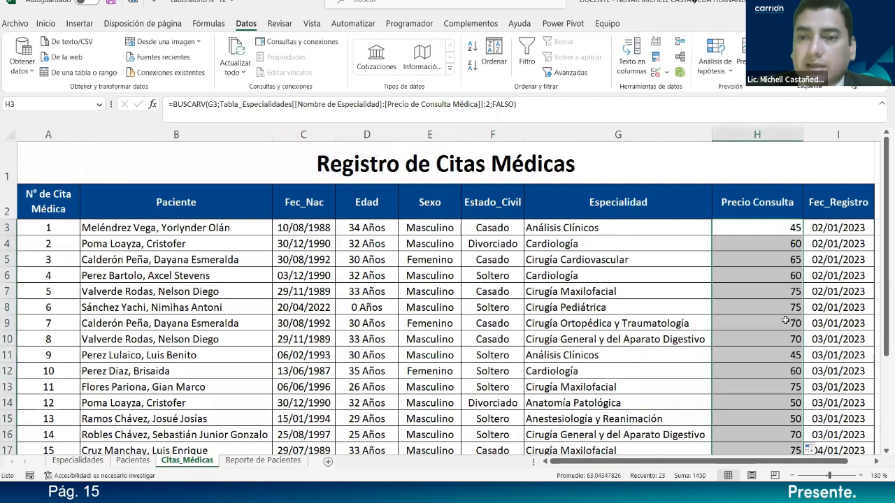
{"action": "scroll", "coordinate": [780, 307], "scroll_direction": "down", "scroll_amount": 3}
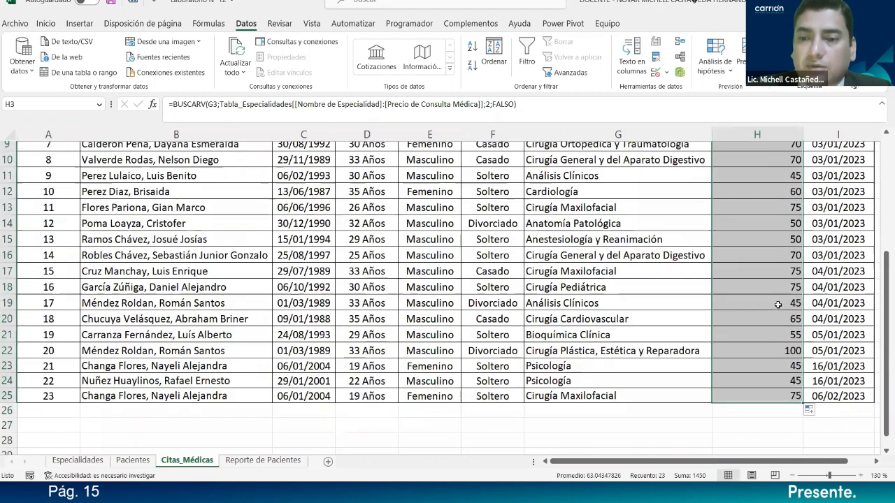
{"action": "scroll", "coordinate": [772, 258], "scroll_direction": "up", "scroll_amount": 3}
- Format the Precio Consulta values as Contabilidad with the S/ Español (Perú) currency symbol
{"action": "right_click", "coordinate": [772, 258]}
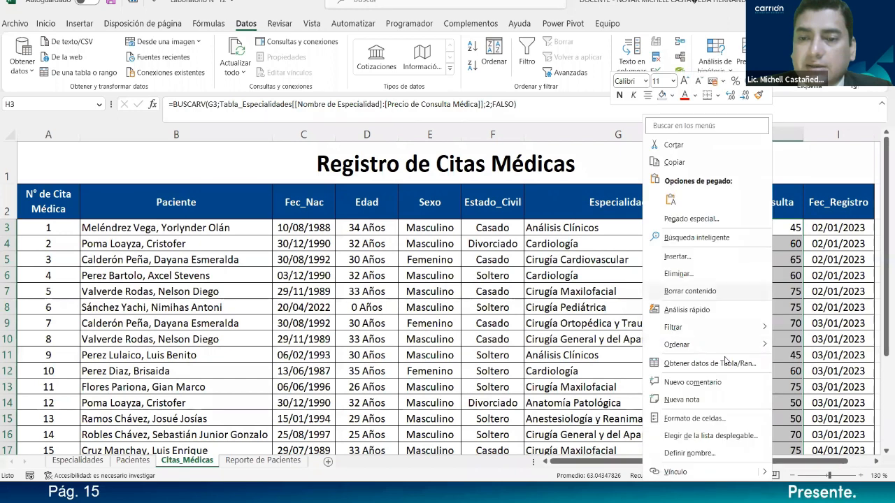
{"action": "left_click", "coordinate": [685, 423]}
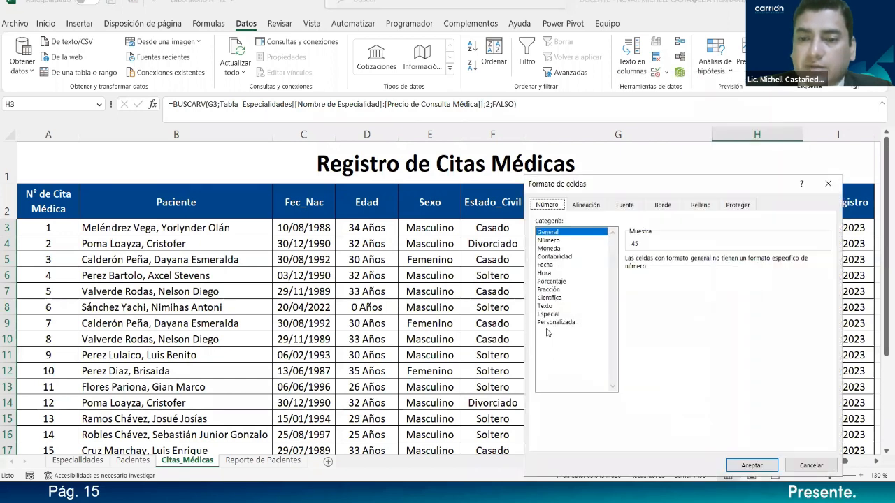
{"action": "left_click", "coordinate": [556, 258]}
{"action": "left_click", "coordinate": [732, 276]}
{"action": "scroll", "coordinate": [732, 362], "scroll_direction": "down", "scroll_amount": 10}
{"action": "scroll", "coordinate": [732, 364], "scroll_direction": "down", "scroll_amount": 12}
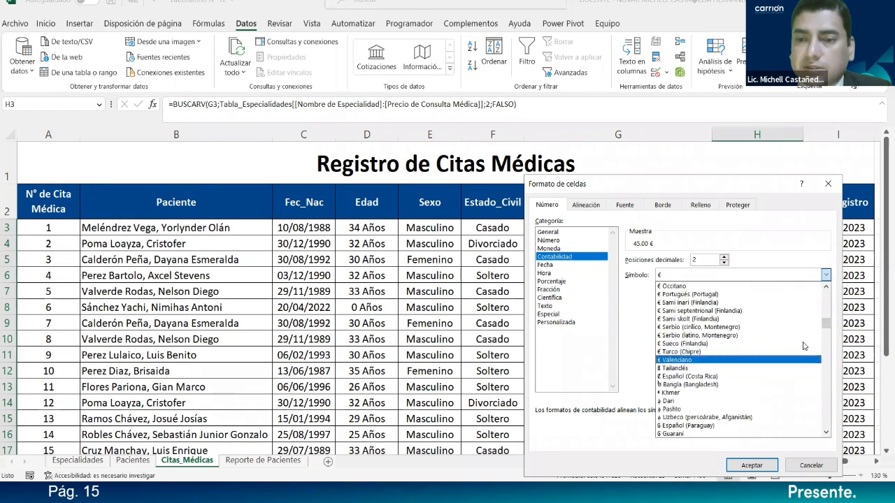
{"action": "left_click_drag", "start_coordinate": [826, 325], "coordinate": [827, 361]}
{"action": "scroll", "coordinate": [730, 351], "scroll_direction": "down", "scroll_amount": 2}
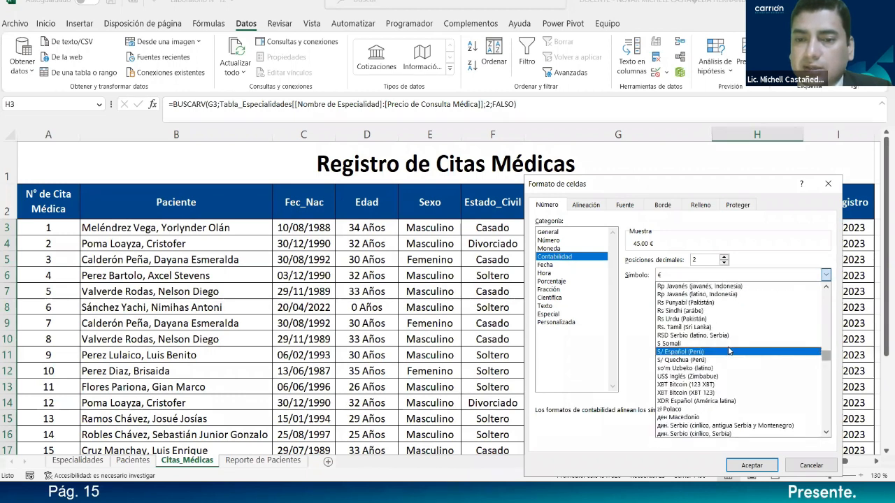
{"action": "left_click", "coordinate": [729, 351]}
{"action": "left_click", "coordinate": [752, 466]}
- Test the price lookup by setting the specialty in G3 to Anatomía Patológica, Cardiología, Cirugía Pediátrica and finally Infectología
{"action": "left_click", "coordinate": [690, 239]}
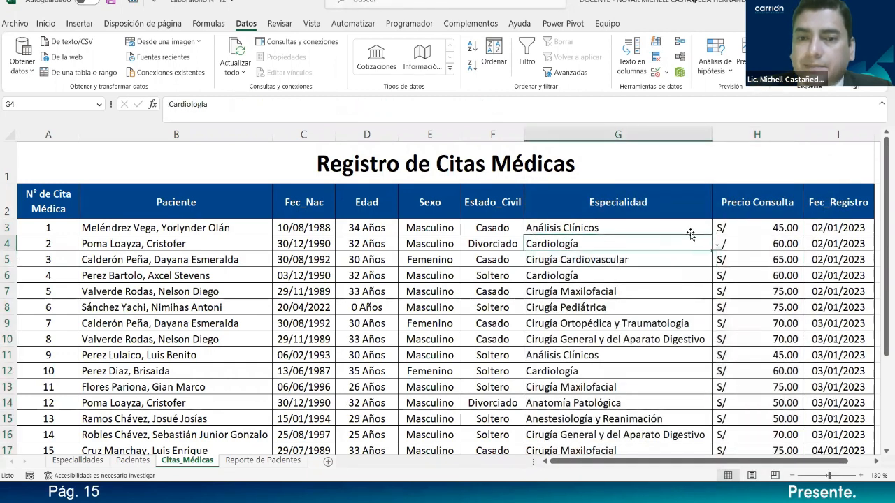
{"action": "left_click", "coordinate": [691, 232]}
{"action": "left_click", "coordinate": [715, 231]}
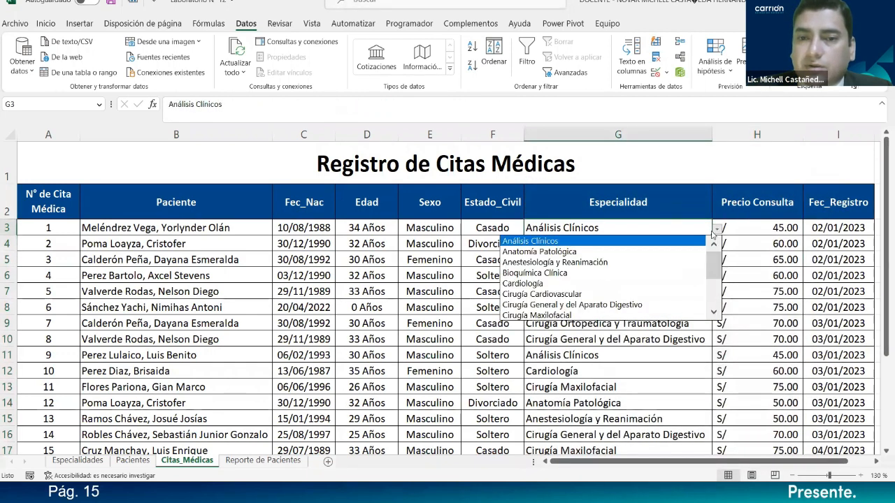
{"action": "left_click", "coordinate": [584, 252]}
{"action": "left_click", "coordinate": [716, 230]}
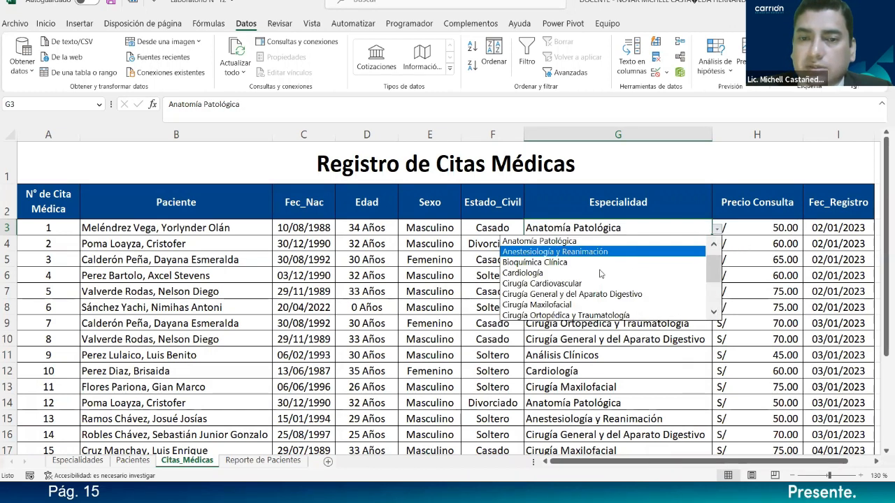
{"action": "left_click", "coordinate": [589, 273]}
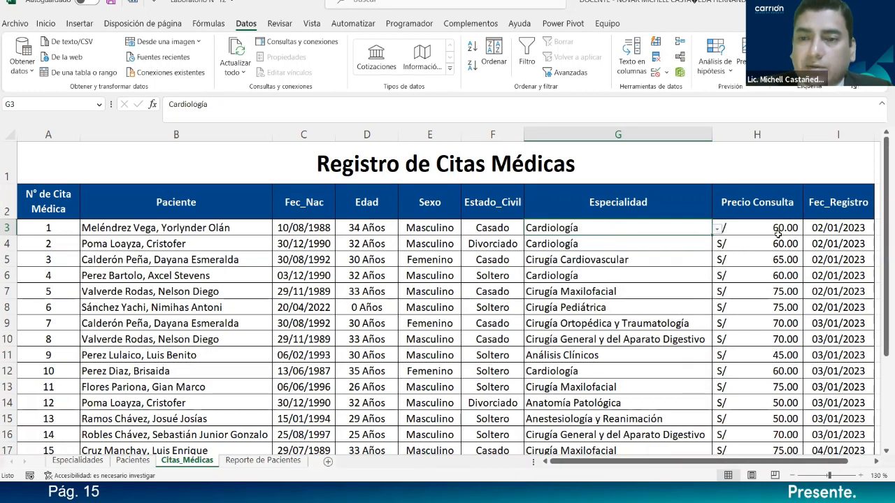
{"action": "left_click", "coordinate": [716, 230]}
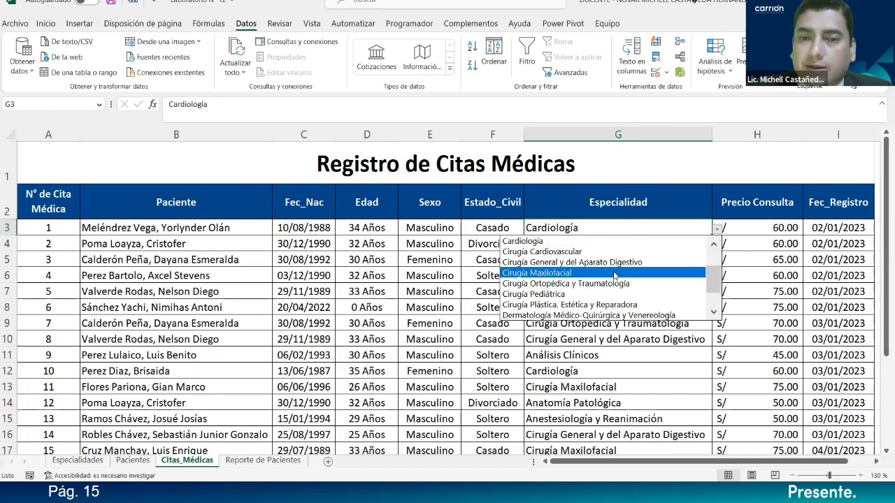
{"action": "left_click", "coordinate": [604, 295]}
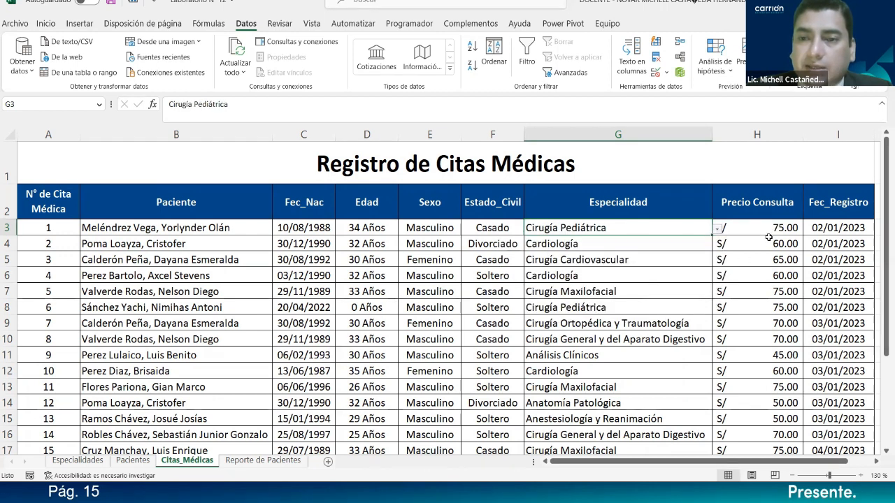
{"action": "left_click", "coordinate": [717, 230]}
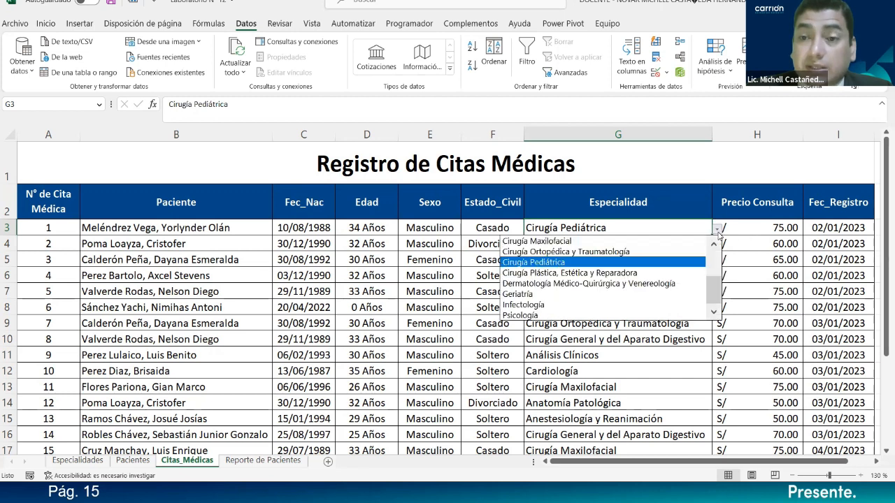
{"action": "left_click", "coordinate": [611, 306]}
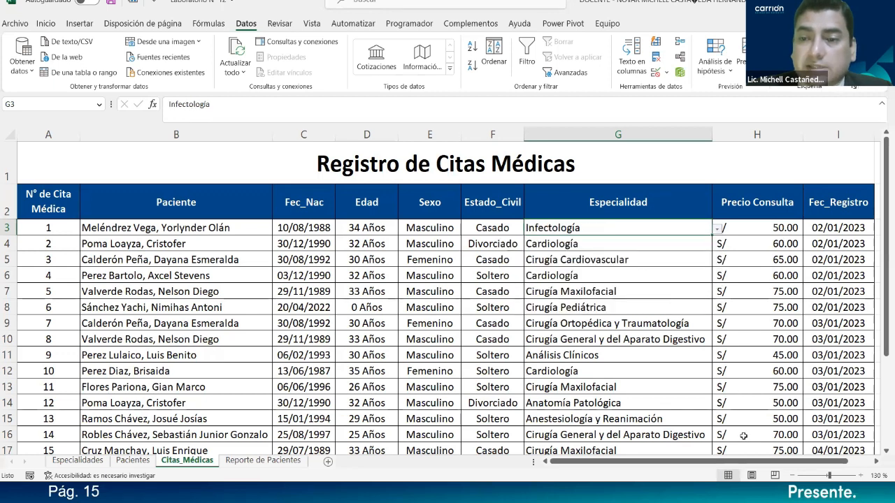
- Review the lookup value, table and remaining arguments of the BUSCARV formula in H3 without changing them
{"action": "scroll", "coordinate": [747, 462], "scroll_direction": "right", "scroll_amount": 1}
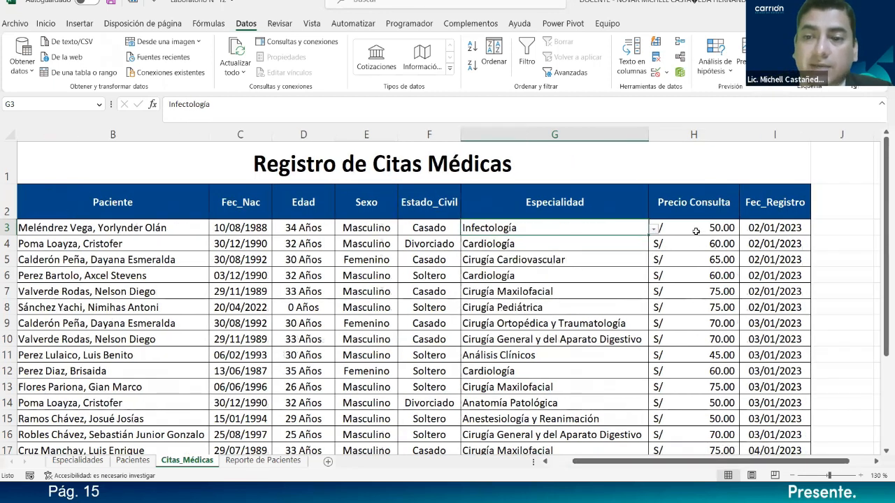
{"action": "left_click", "coordinate": [696, 231]}
{"action": "left_click", "coordinate": [204, 103]}
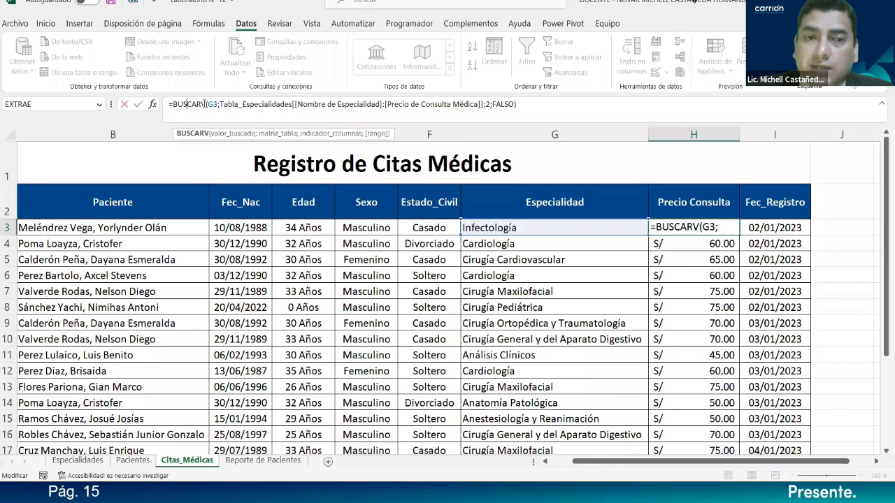
{"action": "left_click", "coordinate": [288, 104]}
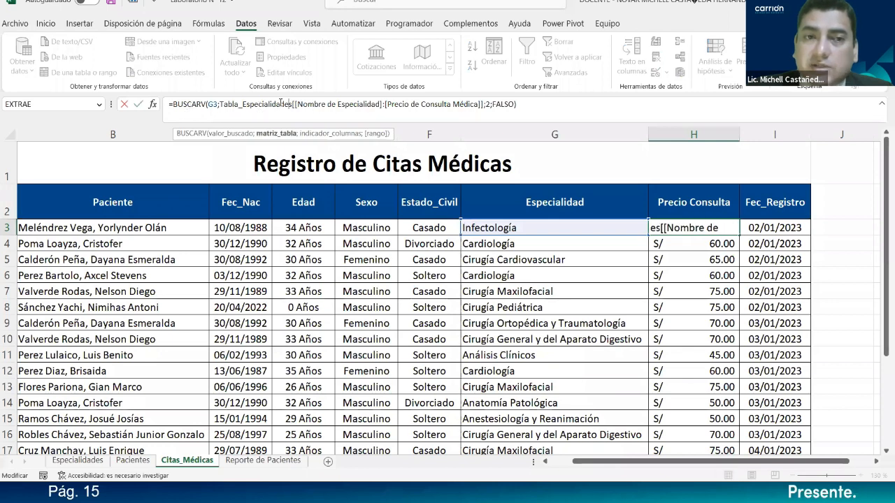
{"action": "left_click", "coordinate": [251, 105]}
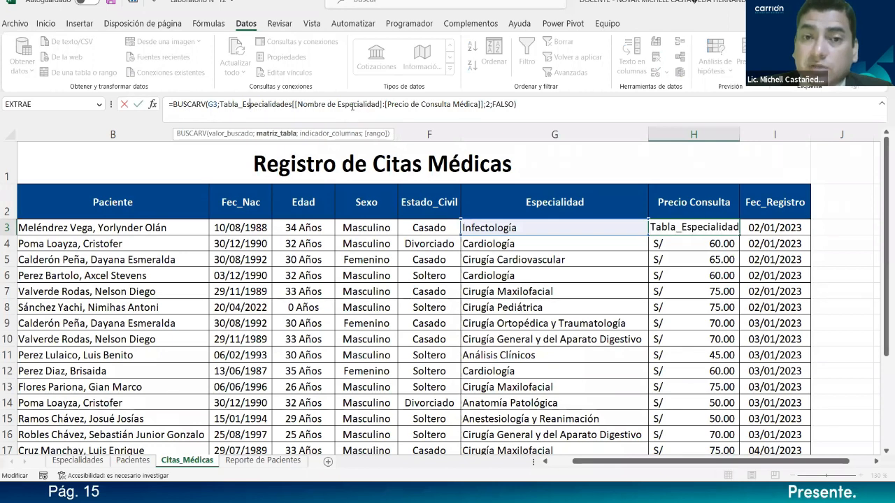
{"action": "left_click", "coordinate": [523, 104]}
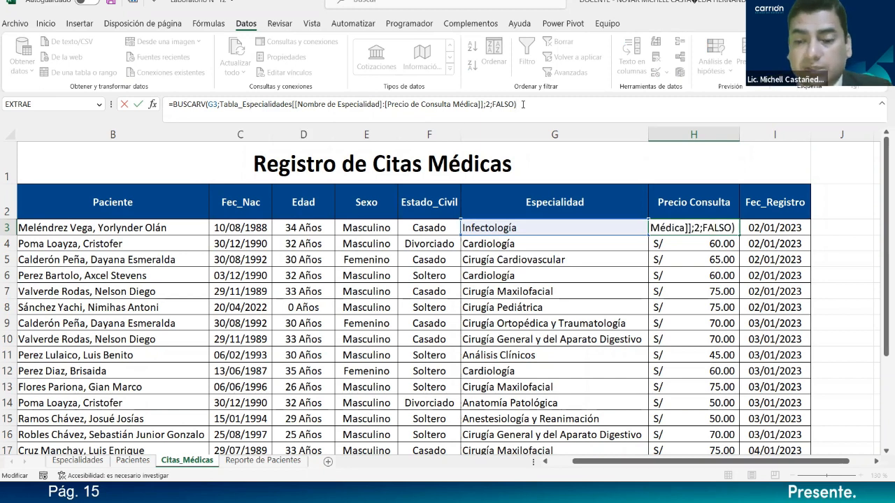
{"action": "key", "text": "Return"}
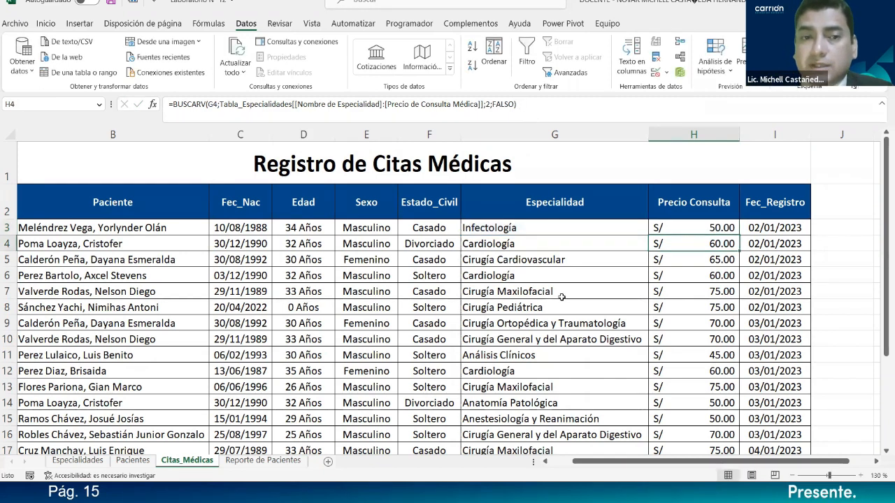
- Add the header Día de Semana in J2, beside the Fec_Registro column
{"action": "left_click_drag", "start_coordinate": [744, 463], "coordinate": [702, 464]}
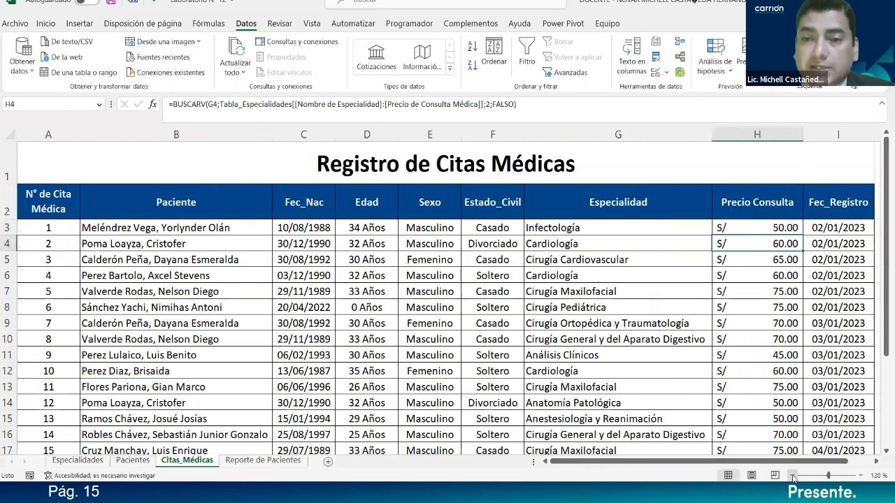
{"action": "left_click", "coordinate": [793, 476]}
{"action": "left_click", "coordinate": [793, 476]}
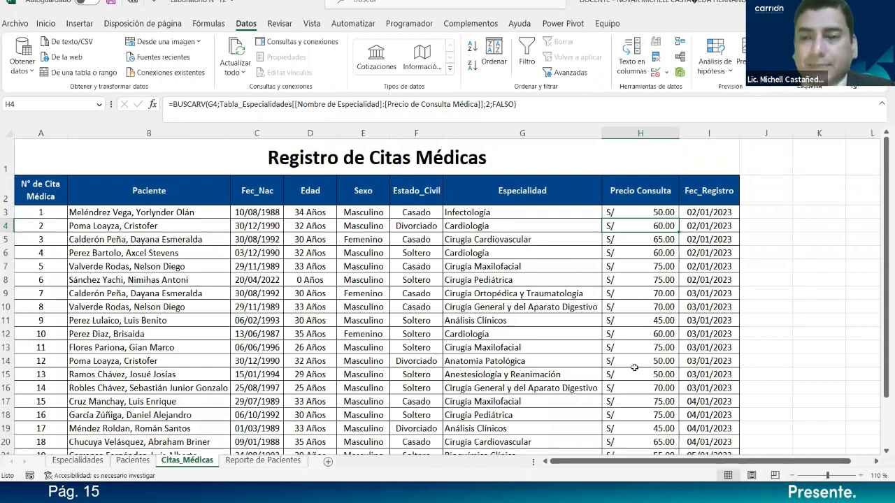
{"action": "left_click_drag", "start_coordinate": [824, 464], "coordinate": [843, 464]}
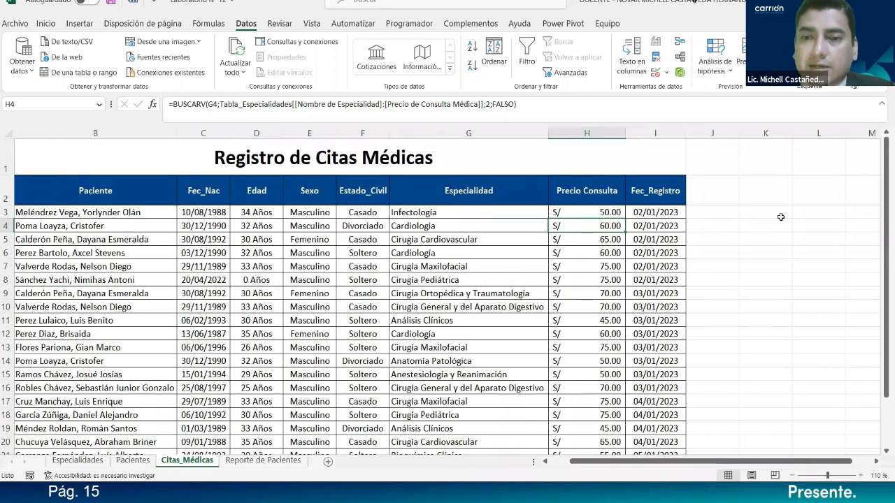
{"action": "left_click", "coordinate": [699, 188]}
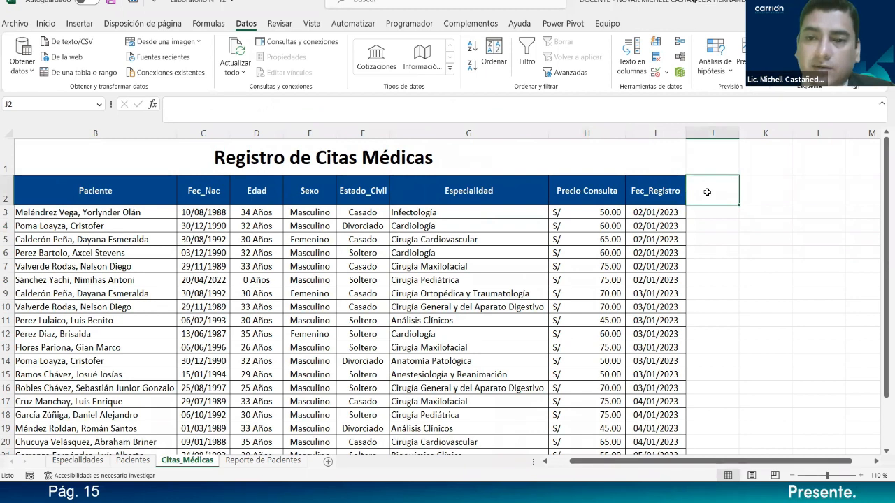
{"action": "type", "text": "D"}
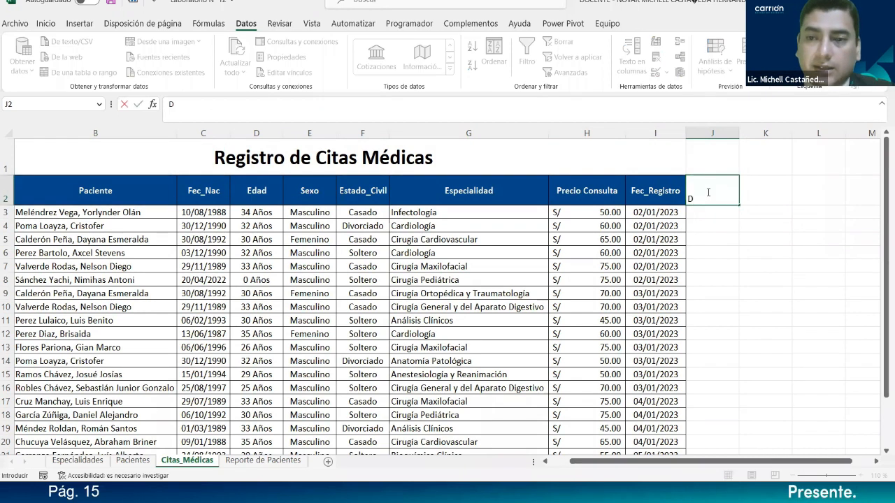
{"action": "type", "text": "ía de Semana"}
{"action": "key", "text": "Return"}
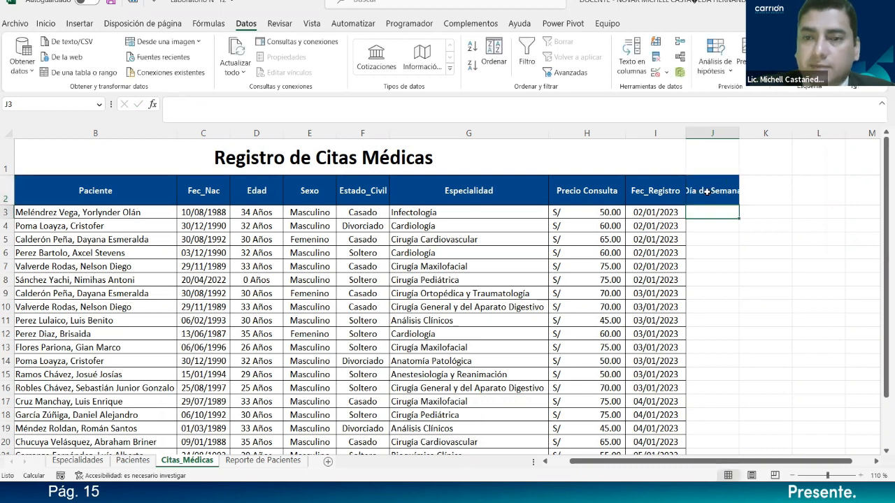
- Wrap the text of the Día de Semana header in J2
{"action": "left_click", "coordinate": [707, 190]}
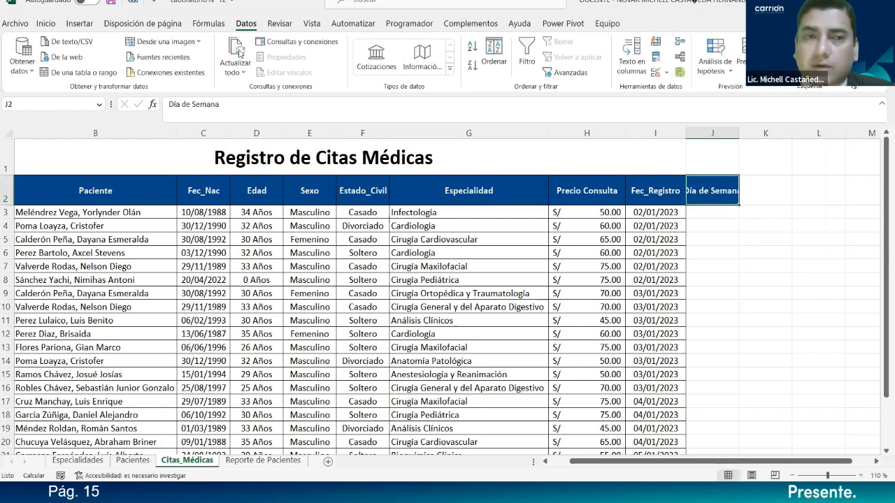
{"action": "left_click", "coordinate": [45, 23]}
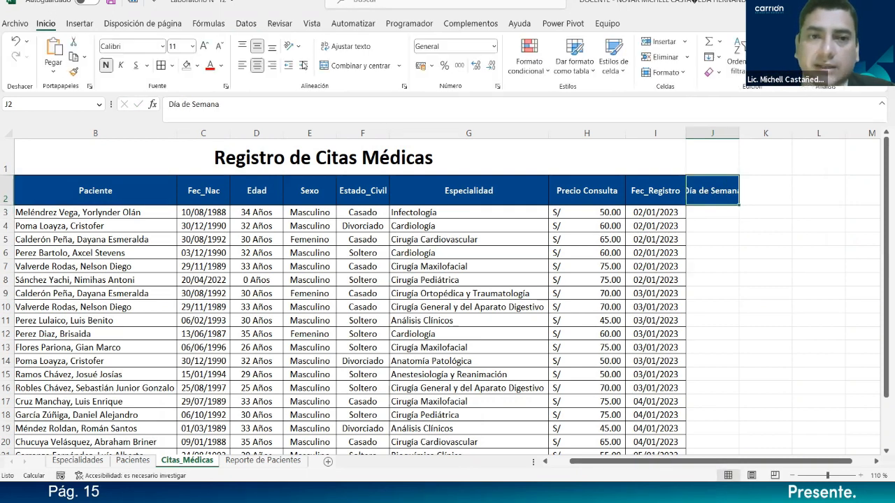
{"action": "left_click", "coordinate": [348, 46]}
- Start a TEXTO formula in J3 with the registration date in I3 as its value argument
{"action": "left_click", "coordinate": [713, 212]}
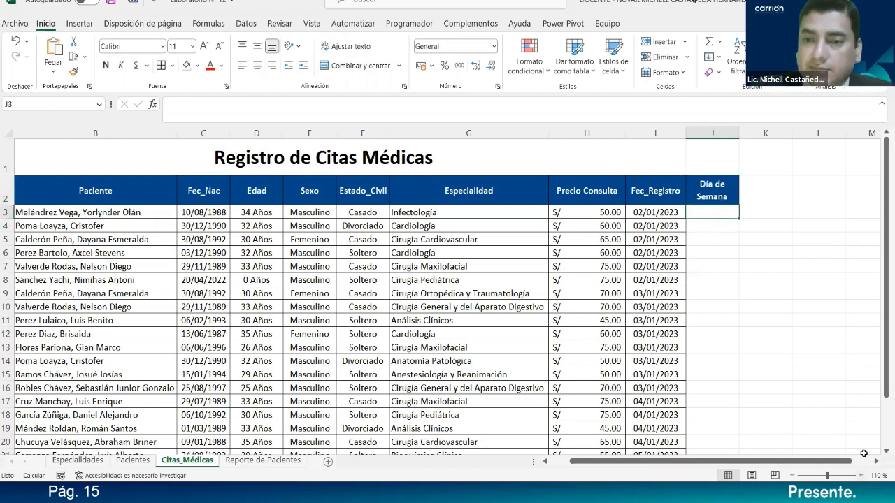
{"action": "scroll", "coordinate": [864, 454], "scroll_direction": "up", "scroll_amount": 1, "text": "ctrl"}
{"action": "scroll", "coordinate": [869, 340], "scroll_direction": "right", "scroll_amount": 1}
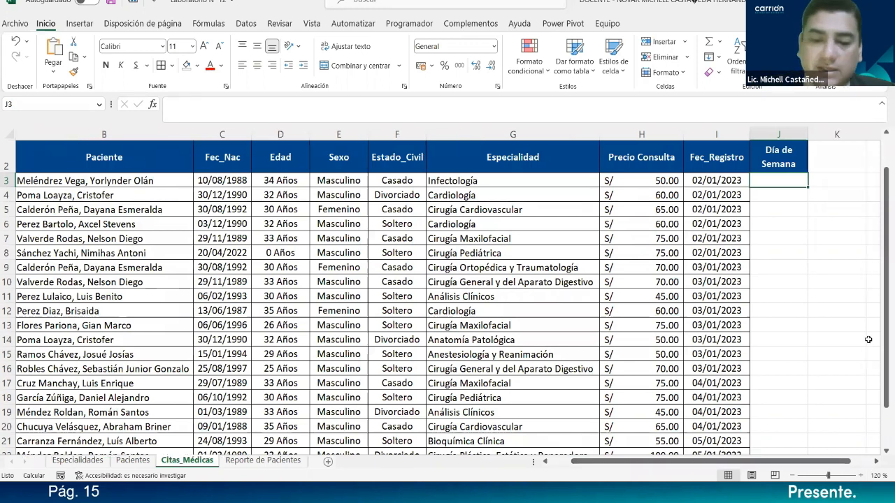
{"action": "type", "text": "="}
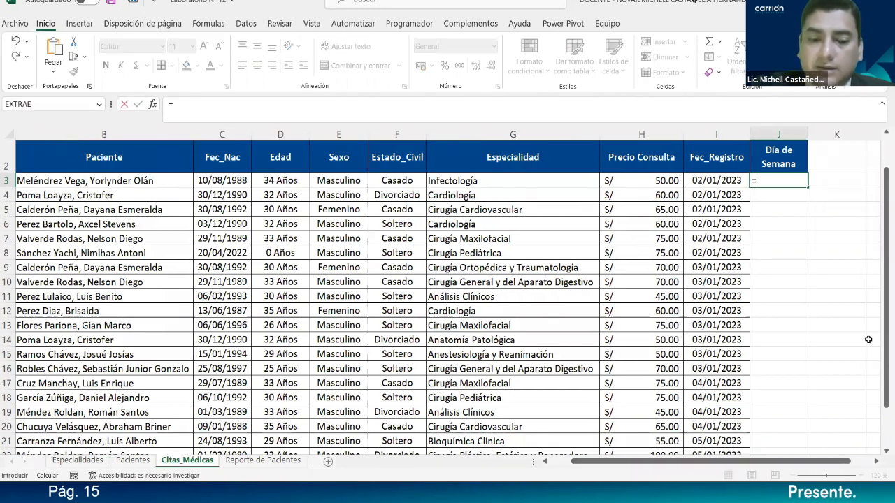
{"action": "type", "text": "te"}
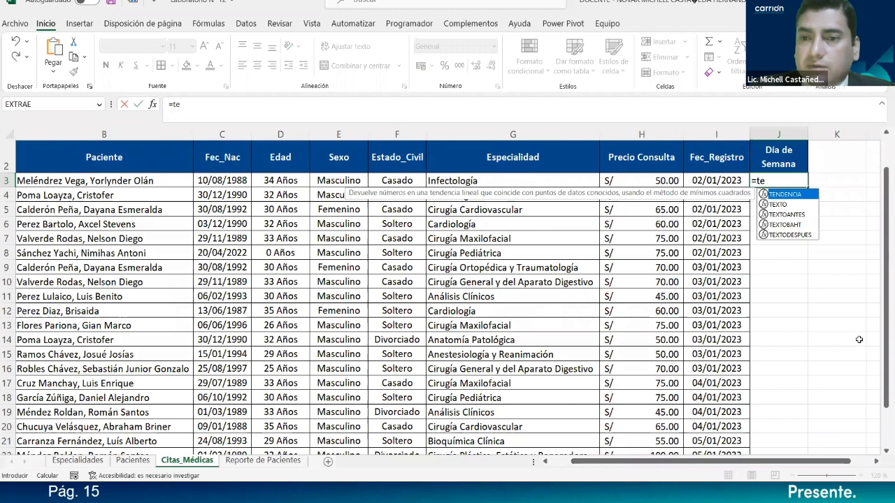
{"action": "double_click", "coordinate": [780, 204]}
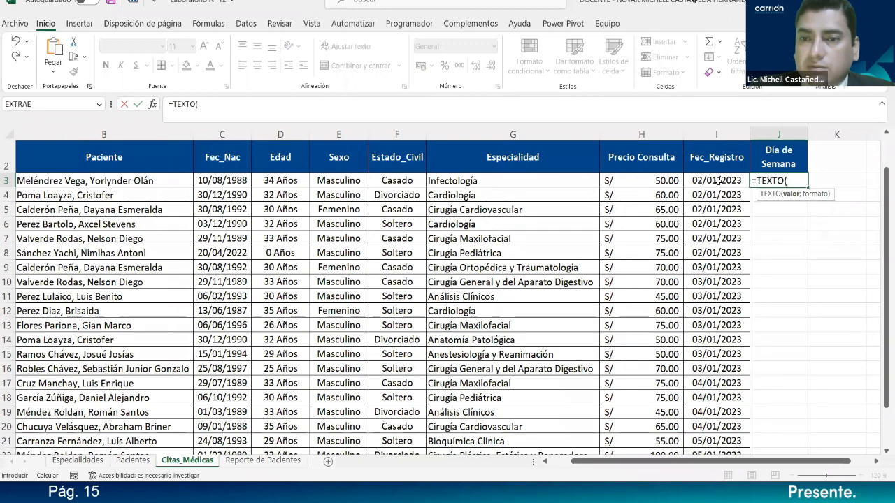
{"action": "left_click", "coordinate": [718, 180]}
- Set the format argument of the TEXTO formula in J3 to "dddd" and enter the formula
{"action": "type", "text": ";"}
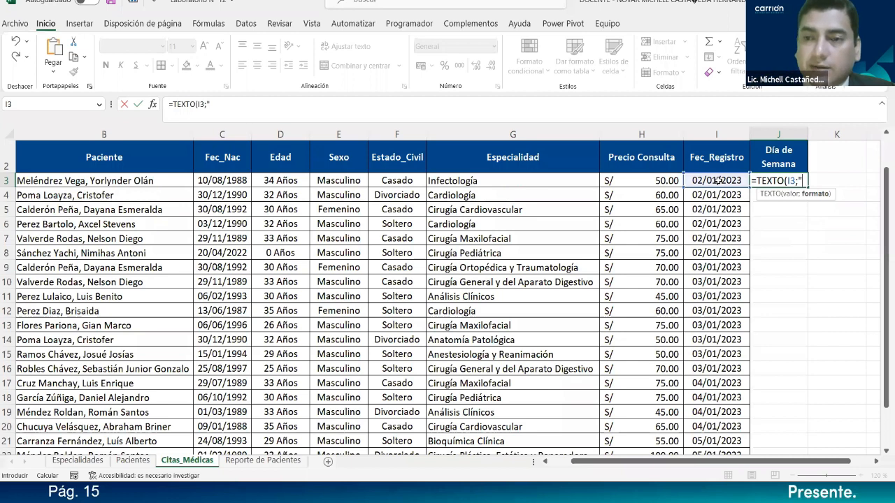
{"action": "type", "text": "\"D"}
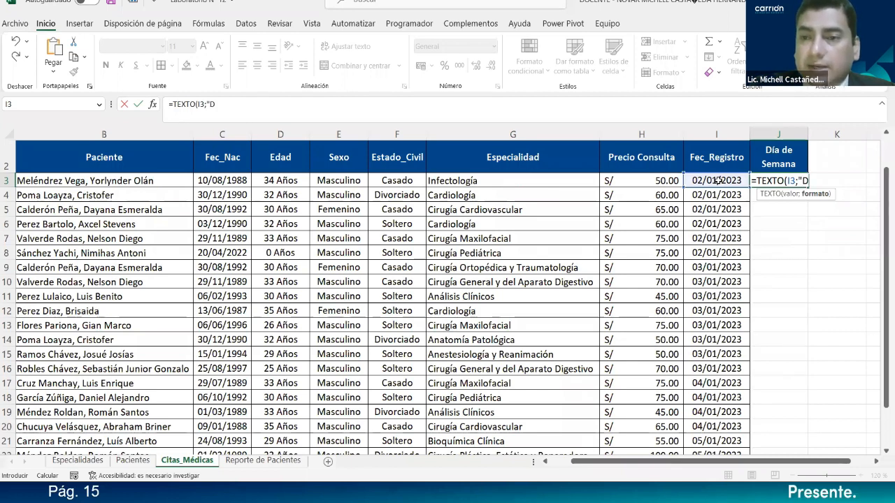
{"action": "key", "text": "BackSpace"}
{"action": "type", "text": "ddd"}
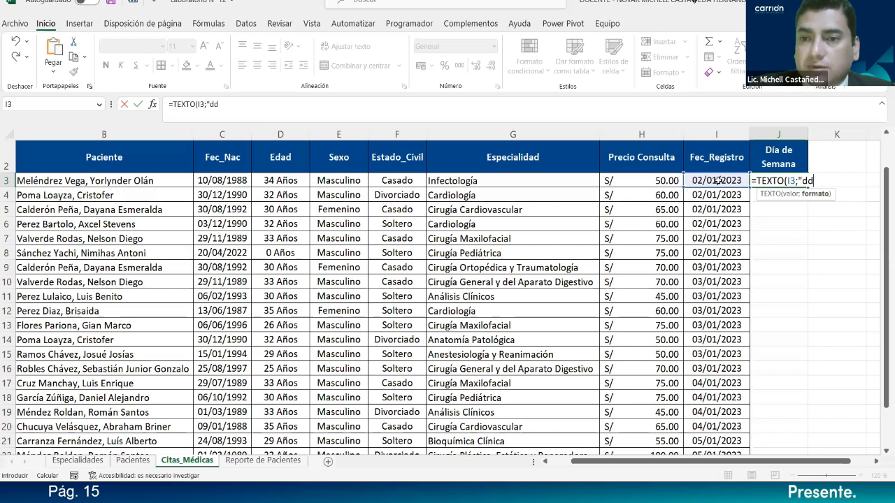
{"action": "type", "text": "\")"}
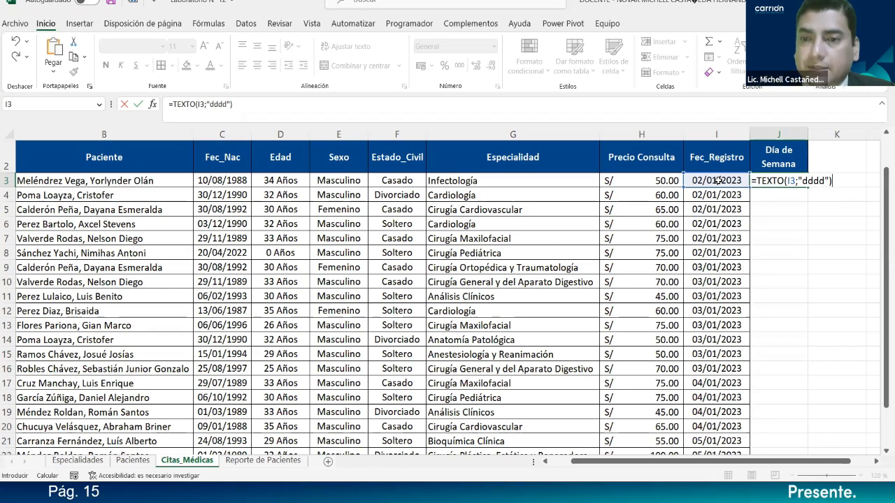
{"action": "key", "text": "Return"}
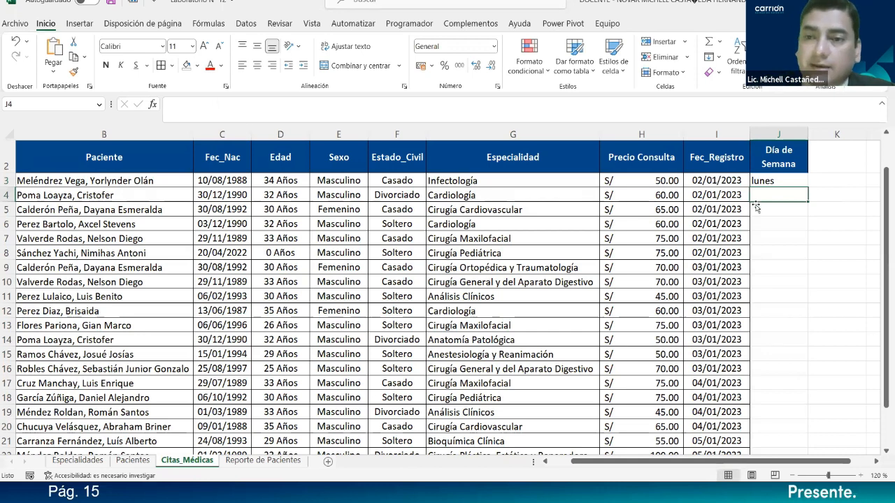
- Centre J3 horizontally and vertically, and fill its formula down the Día de Semana column to the last appointment
{"action": "left_click", "coordinate": [789, 179]}
{"action": "left_click", "coordinate": [257, 64]}
{"action": "left_click", "coordinate": [258, 46]}
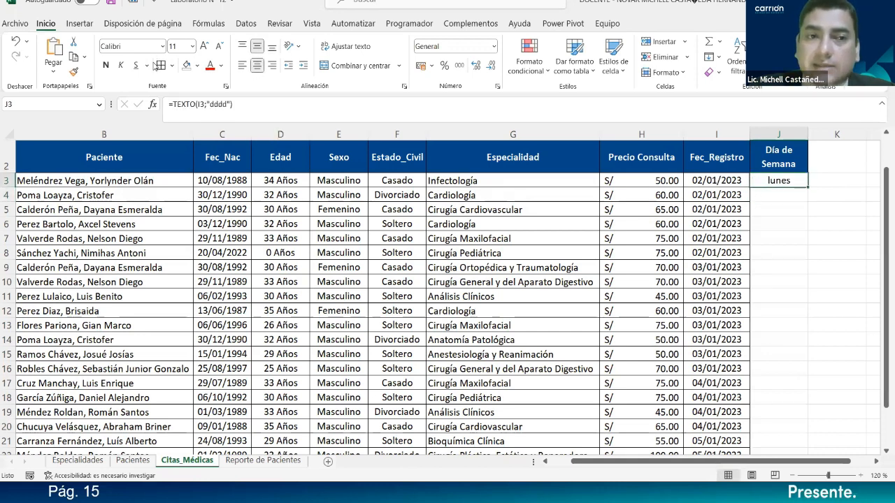
{"action": "double_click", "coordinate": [807, 187]}
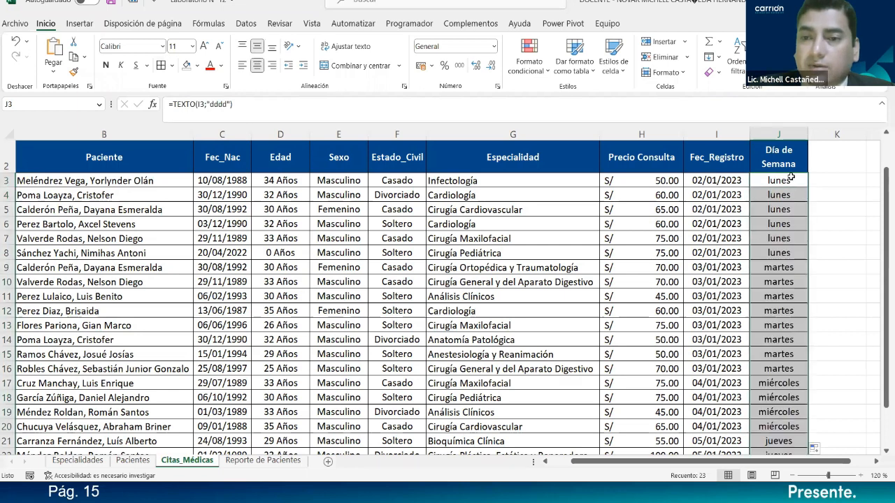
{"action": "left_click", "coordinate": [791, 179]}
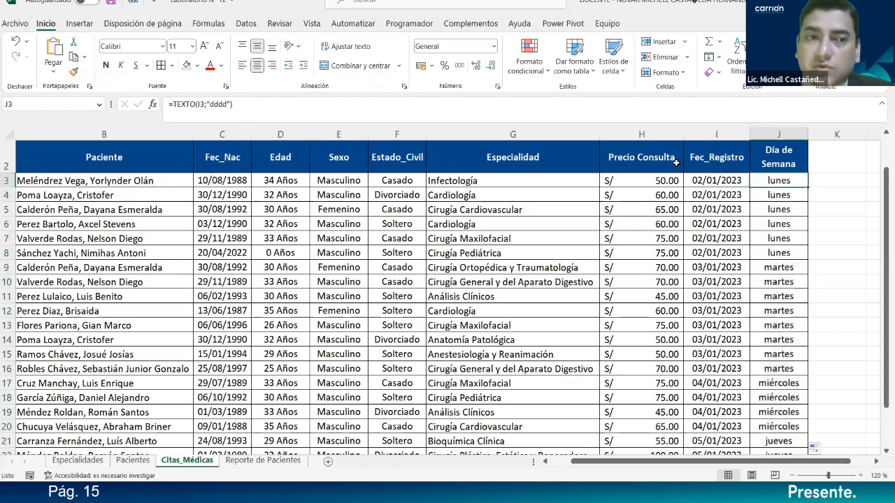
- Wrap the TEXTO formula in J3 in NOMPROPIO so the weekday name starts with a capital letter, and enter it
{"action": "double_click", "coordinate": [769, 180]}
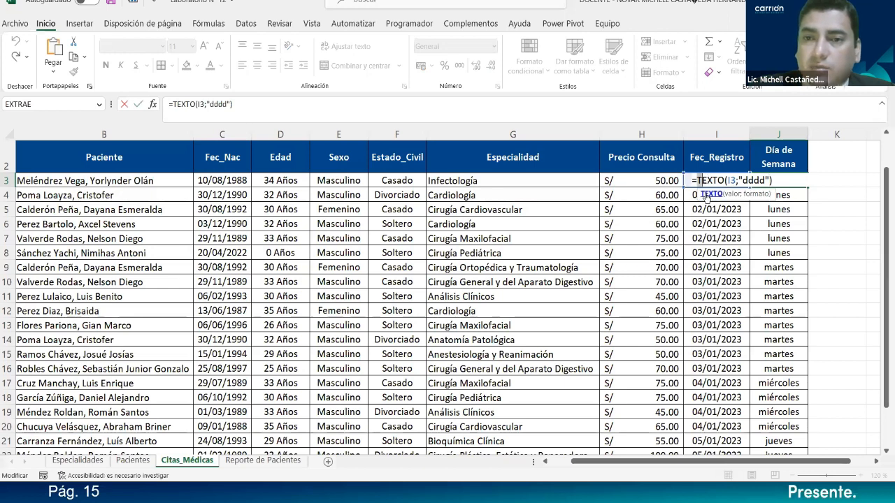
{"action": "type", "text": "N"}
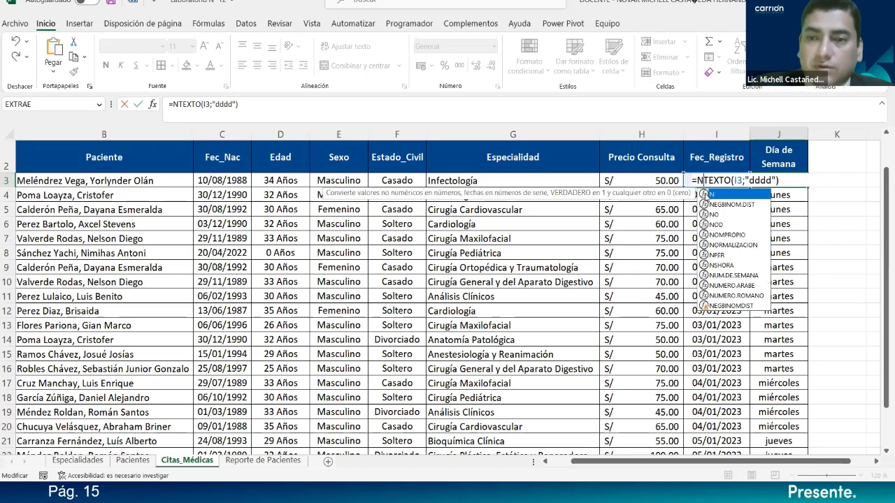
{"action": "type", "text": "OMB"}
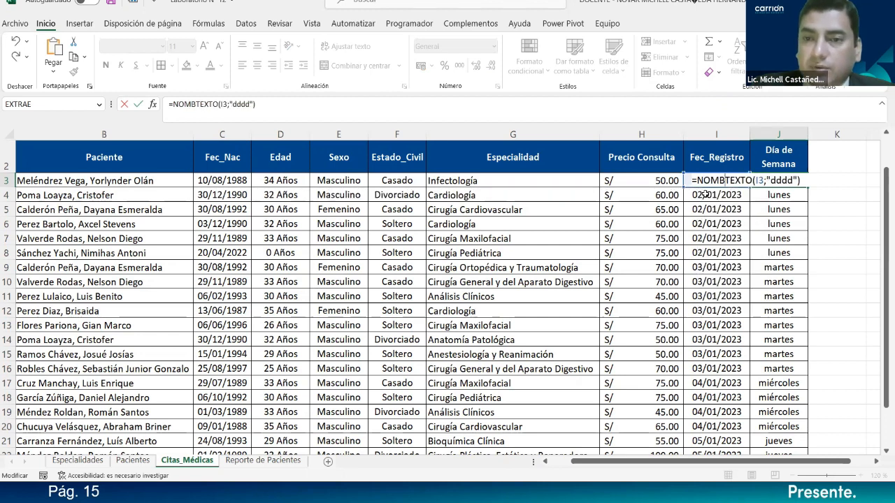
{"action": "key", "text": "BackSpace"}
{"action": "double_click", "coordinate": [707, 195]}
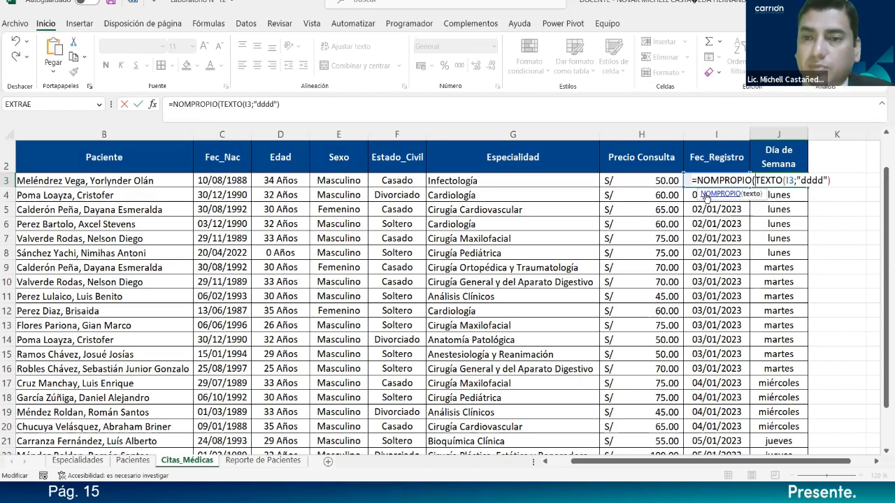
{"action": "type", "text": ")"}
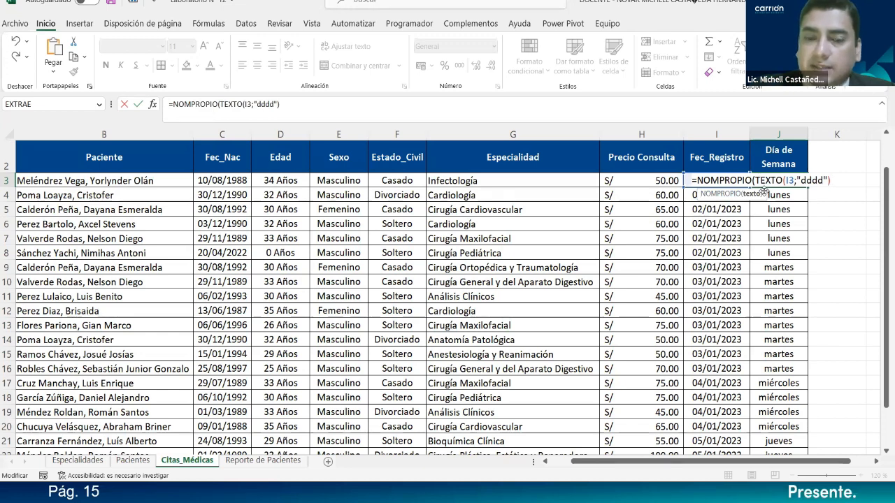
{"action": "type", "text": ")"}
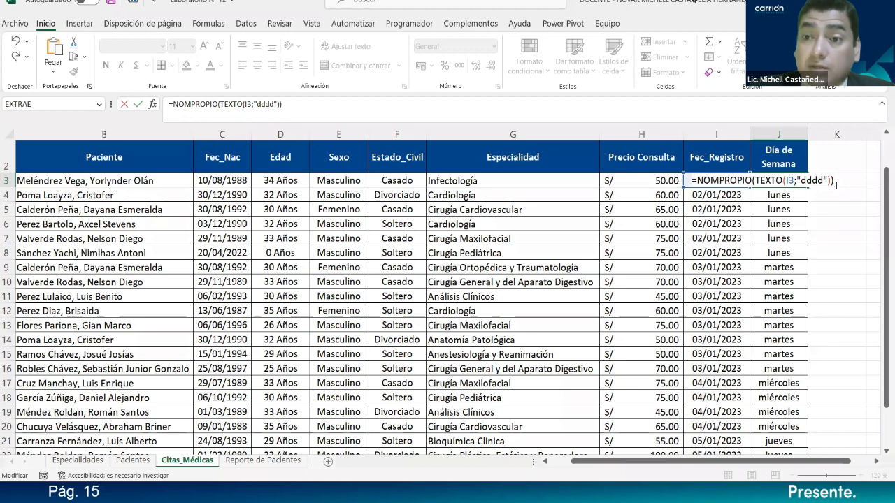
{"action": "key", "text": "ctrl+Return"}
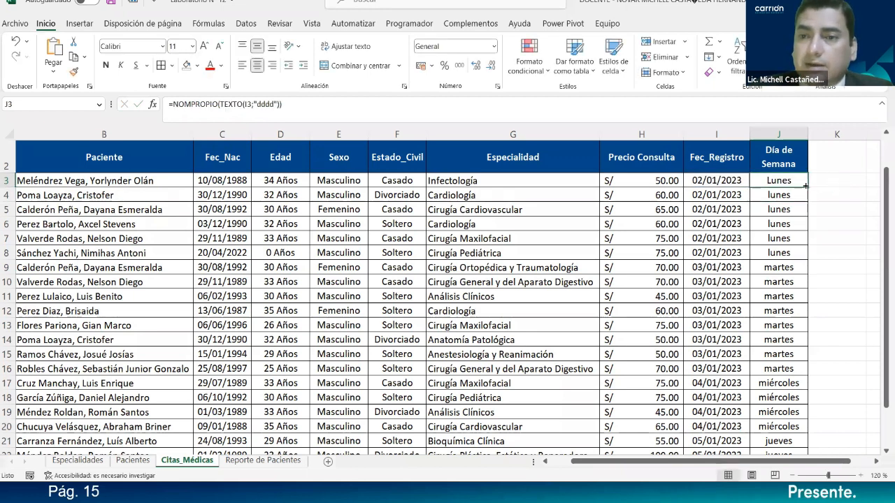
- Fill the NOMPROPIO formula from J3 down the Día de Semana column to the last appointment
{"action": "double_click", "coordinate": [807, 186]}
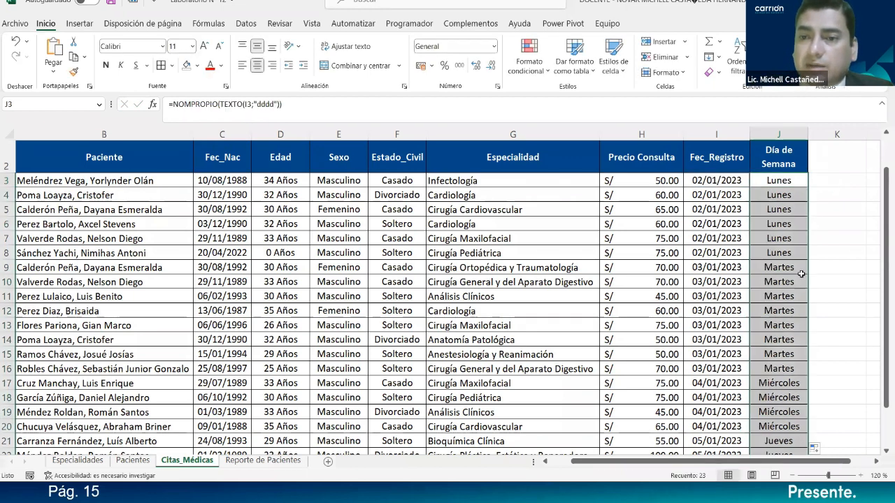
{"action": "scroll", "coordinate": [801, 275], "scroll_direction": "down", "scroll_amount": 1}
{"action": "scroll", "coordinate": [801, 274], "scroll_direction": "down", "scroll_amount": 2}
{"action": "scroll", "coordinate": [801, 274], "scroll_direction": "up", "scroll_amount": 3}
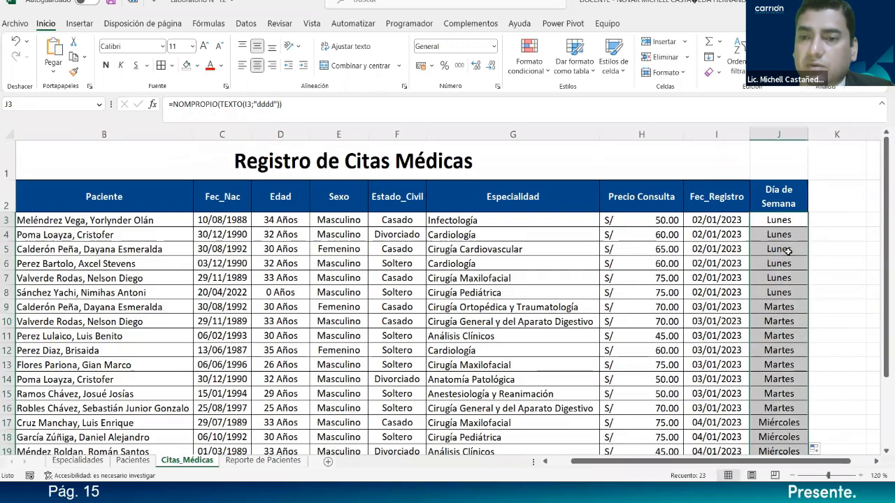
{"action": "scroll", "coordinate": [788, 278], "scroll_direction": "down", "scroll_amount": 2}
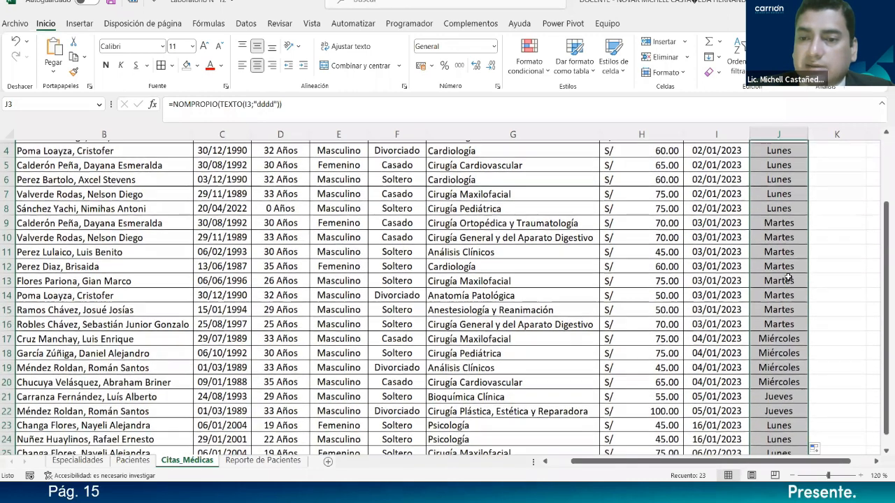
{"action": "scroll", "coordinate": [788, 278], "scroll_direction": "up", "scroll_amount": 2}
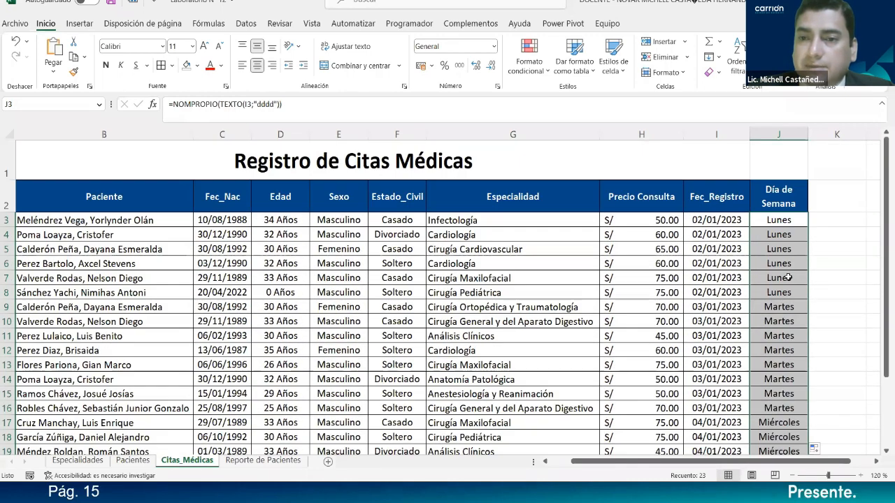
{"action": "left_click", "coordinate": [823, 250]}
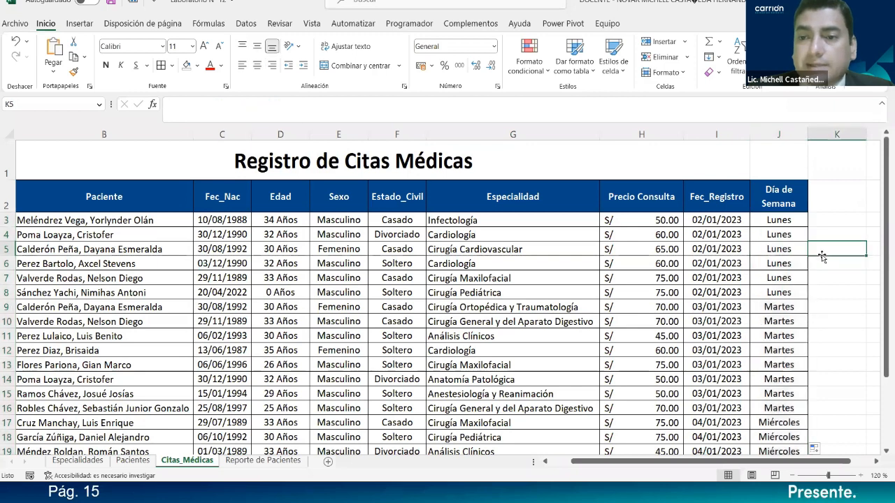
{"action": "left_click", "coordinate": [796, 475]}
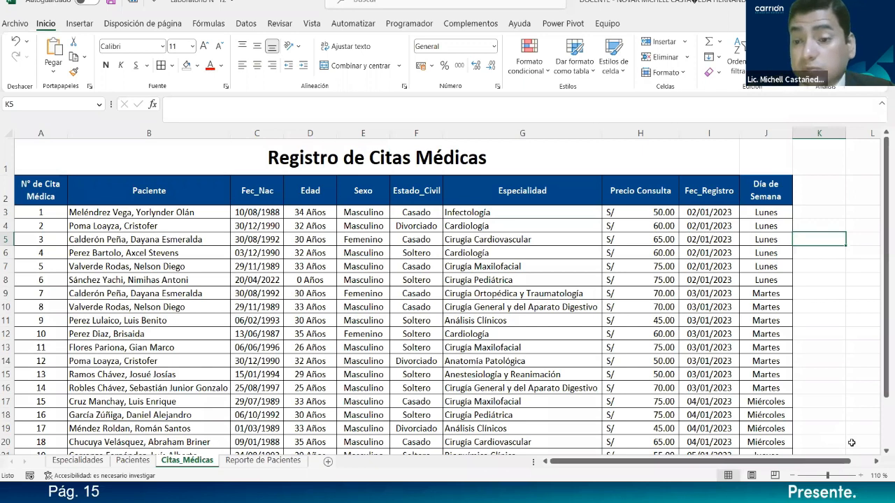
{"action": "scroll", "coordinate": [821, 276], "scroll_direction": "up", "scroll_amount": 1}
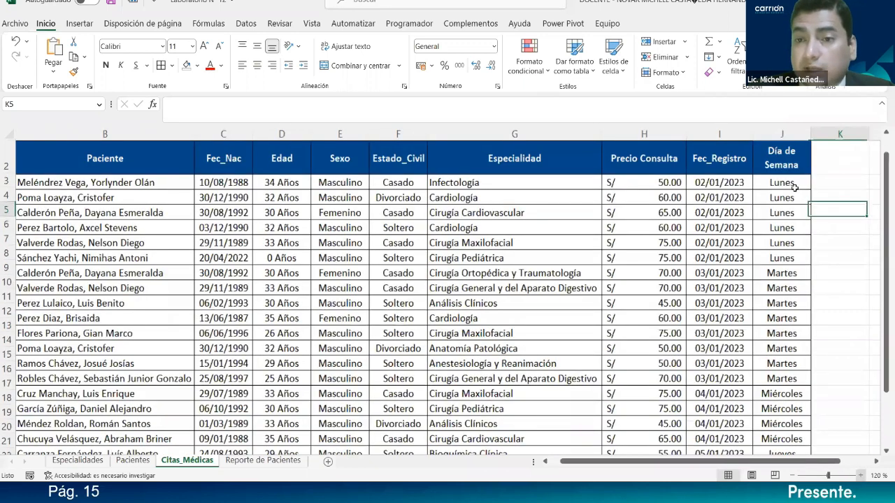
{"action": "scroll", "coordinate": [789, 196], "scroll_direction": "up", "scroll_amount": 1}
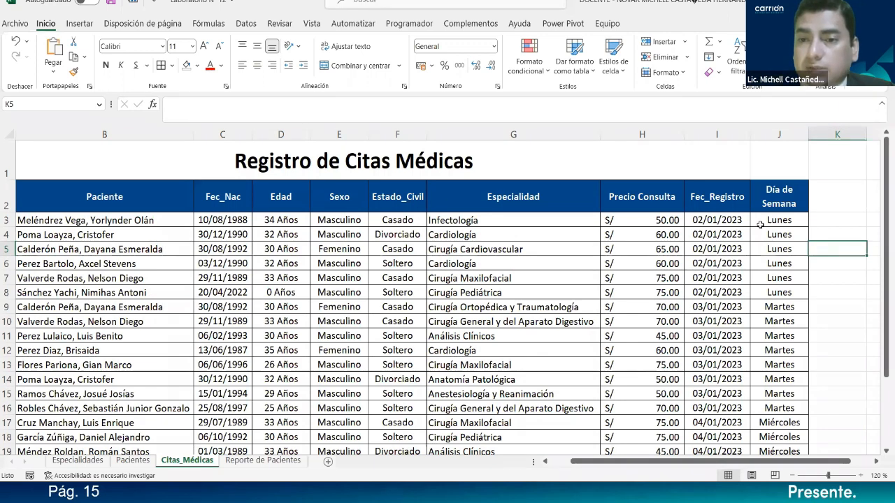
{"action": "left_click", "coordinate": [784, 222]}
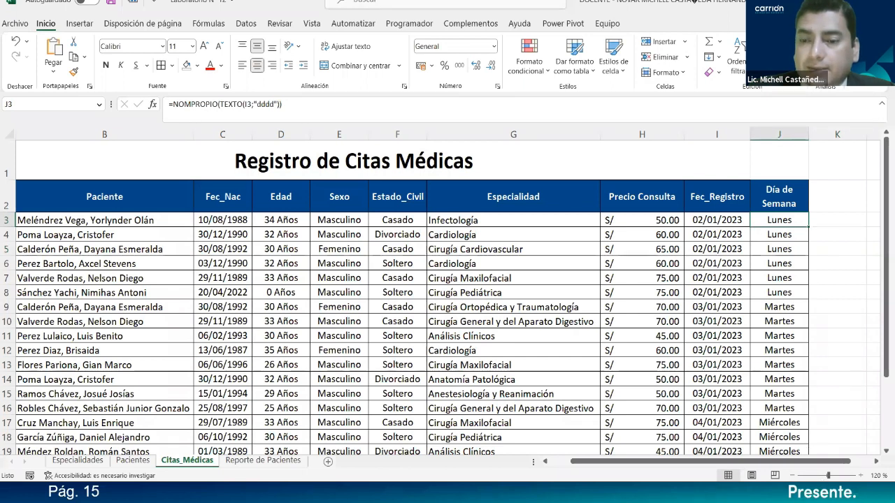
- Extend the Día de Semana header from J2 into K2 to add a formatted header cell
{"action": "scroll", "coordinate": [719, 262], "scroll_direction": "right", "scroll_amount": 1}
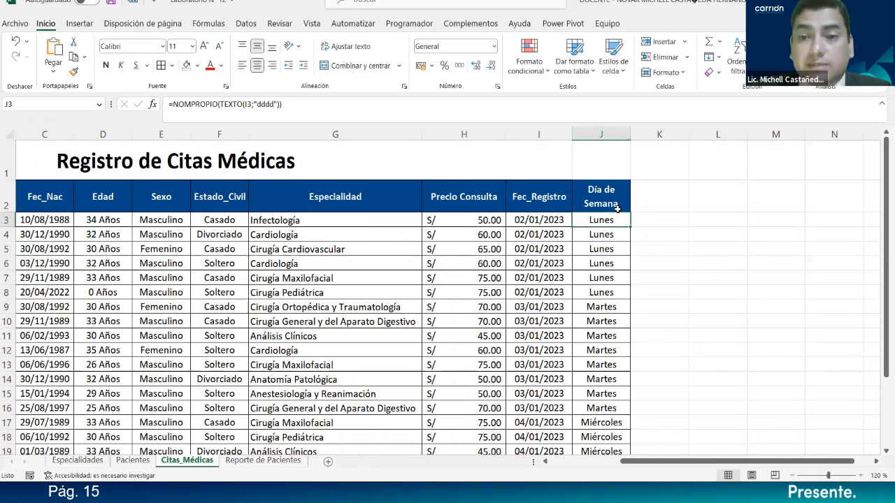
{"action": "left_click_drag", "start_coordinate": [715, 465], "coordinate": [692, 465]}
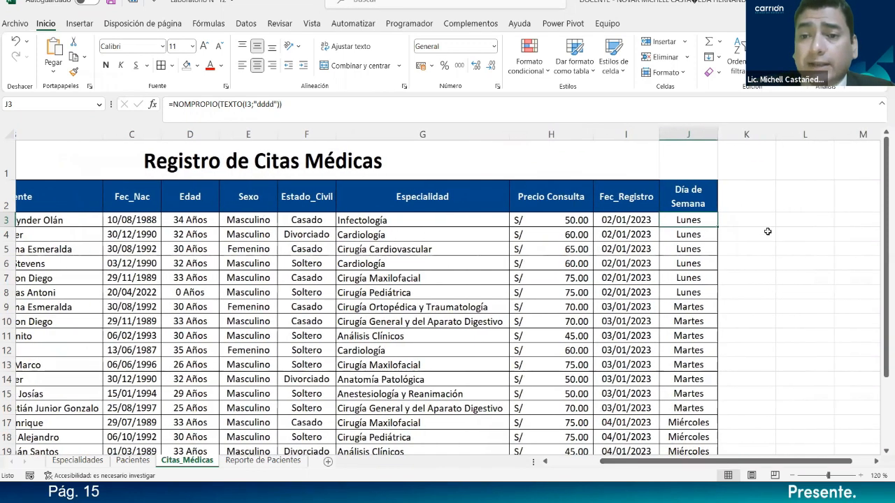
{"action": "left_click", "coordinate": [746, 218]}
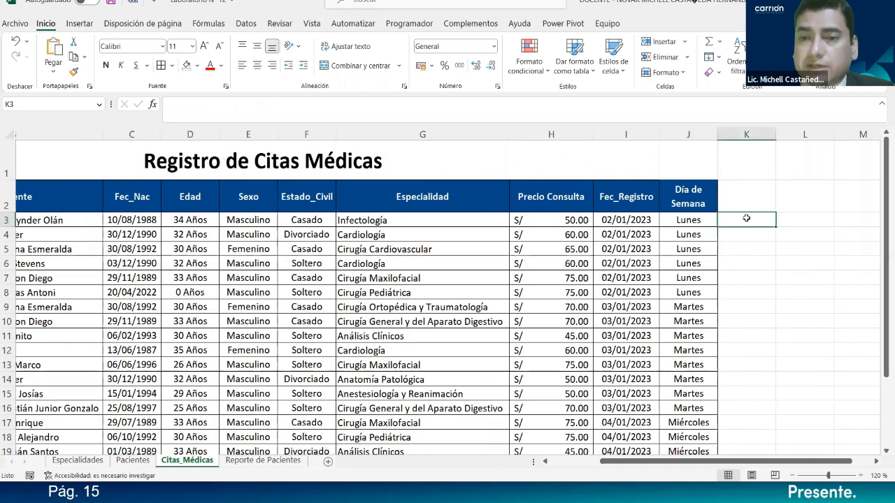
{"action": "left_click", "coordinate": [713, 199]}
{"action": "left_click_drag", "start_coordinate": [751, 208], "coordinate": [777, 204]}
- Replace the header text in K2 with "Mes"
{"action": "double_click", "coordinate": [738, 190]}
{"action": "type", "text": "mES"}
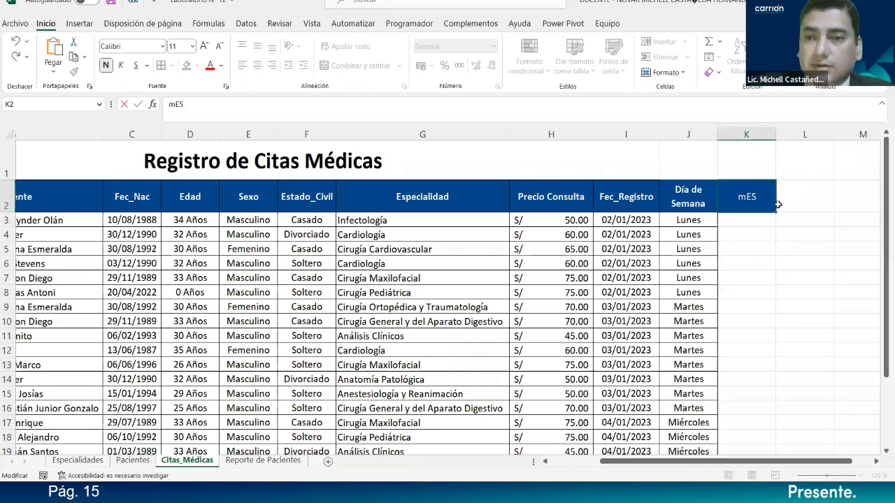
{"action": "key", "text": "BackSpace"}
{"action": "key", "text": "BackSpace"}
{"action": "type", "text": "Mes"}
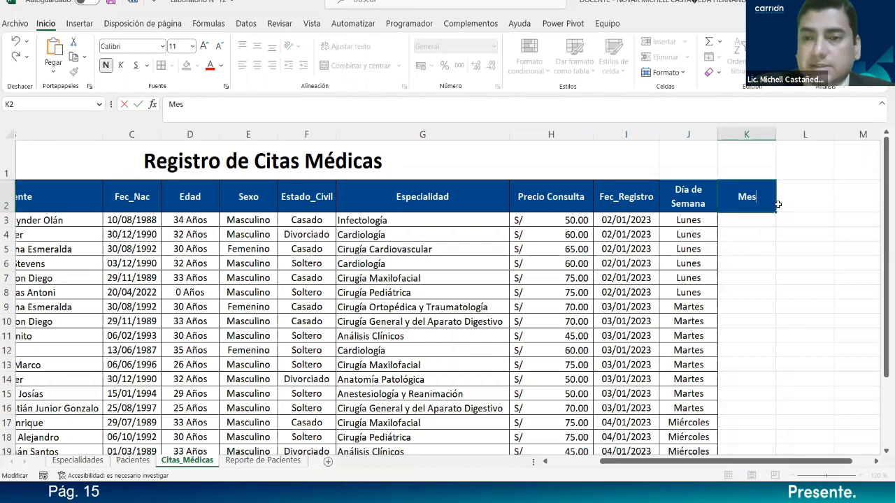
{"action": "key", "text": "Return"}
- Enter a TEXTO formula in K3 that returns the registration date in I3 with the format "mmmm"
{"action": "type", "text": "=tex"}
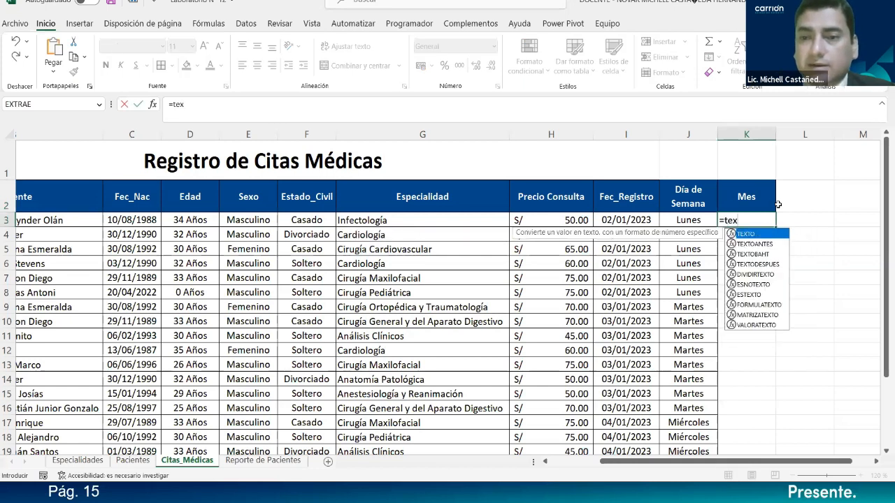
{"action": "key", "text": "Tab"}
{"action": "left_click", "coordinate": [651, 219]}
{"action": "type", "text": ";\"mmmm"}
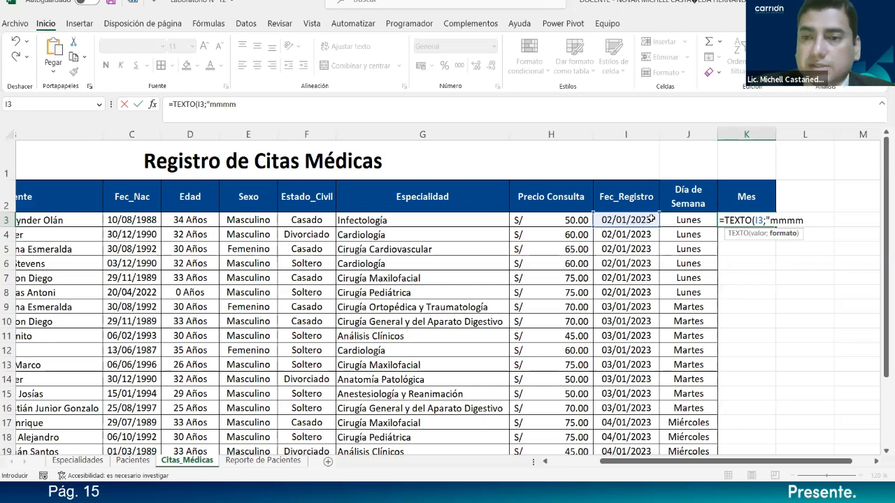
{"action": "key", "text": "Return"}
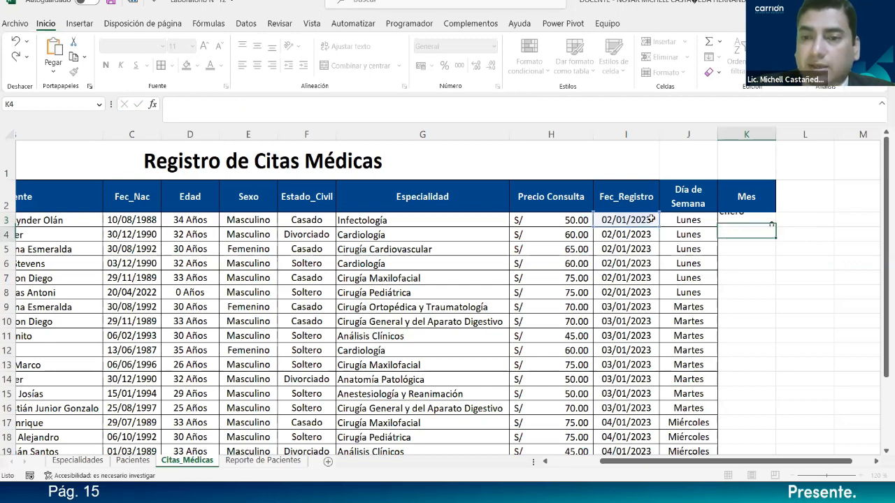
- Fill the K3 formula down the Mes column to the last appointment and centre the cells
{"action": "key", "text": "Up"}
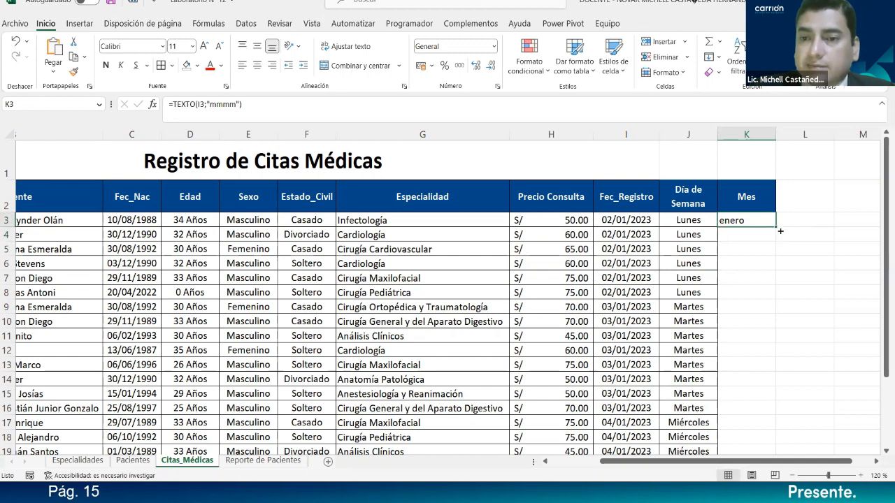
{"action": "double_click", "coordinate": [775, 227]}
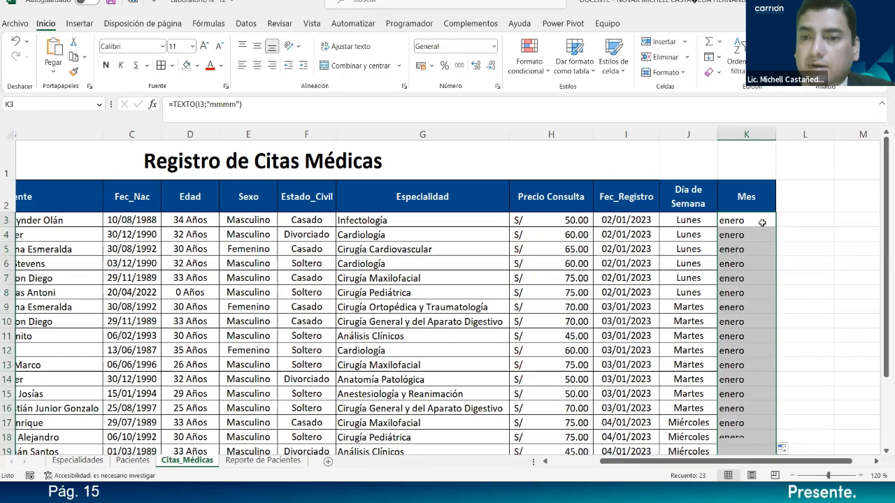
{"action": "left_click", "coordinate": [260, 47]}
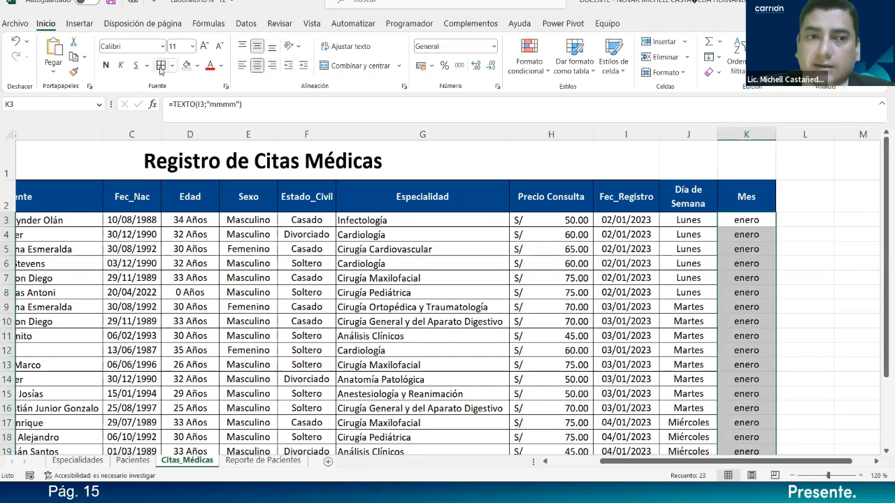
- Wrap the TEXTO formula in K3 in NOMPROPIO to capitalise the month name, and enter it
{"action": "double_click", "coordinate": [738, 218]}
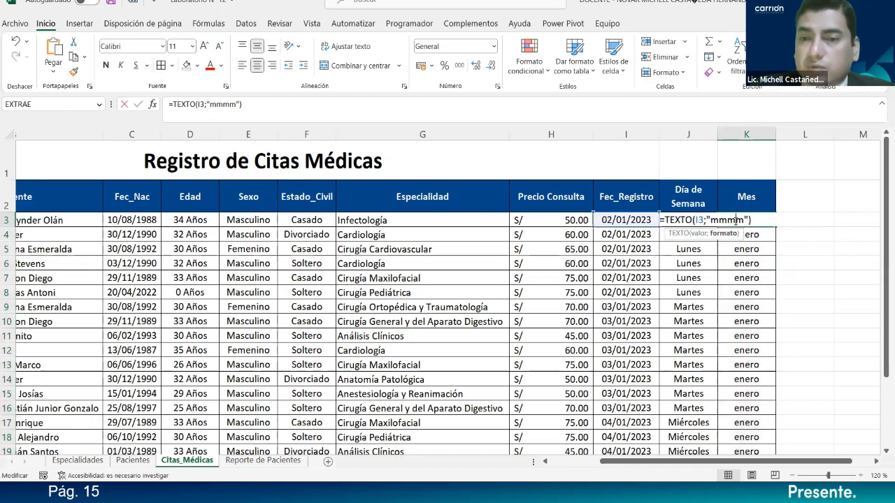
{"action": "left_click", "coordinate": [666, 220]}
{"action": "type", "text": "nomb"}
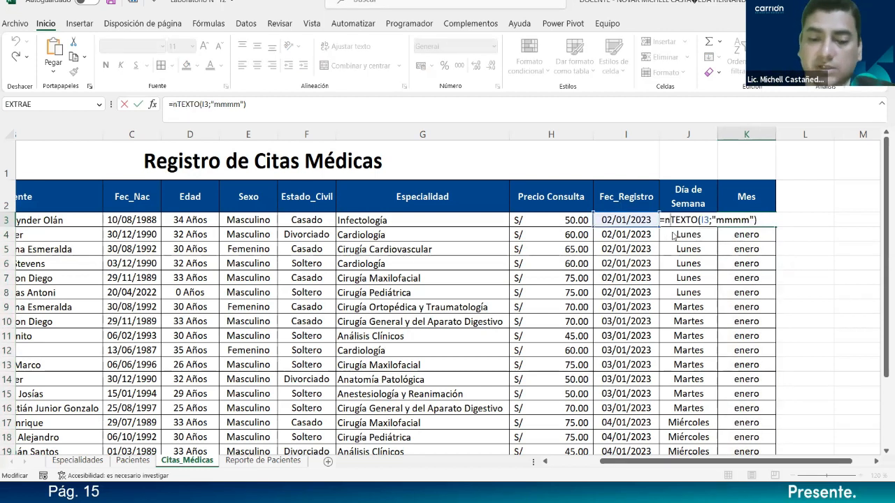
{"action": "type", "text": "r"}
{"action": "key", "text": "Tab"}
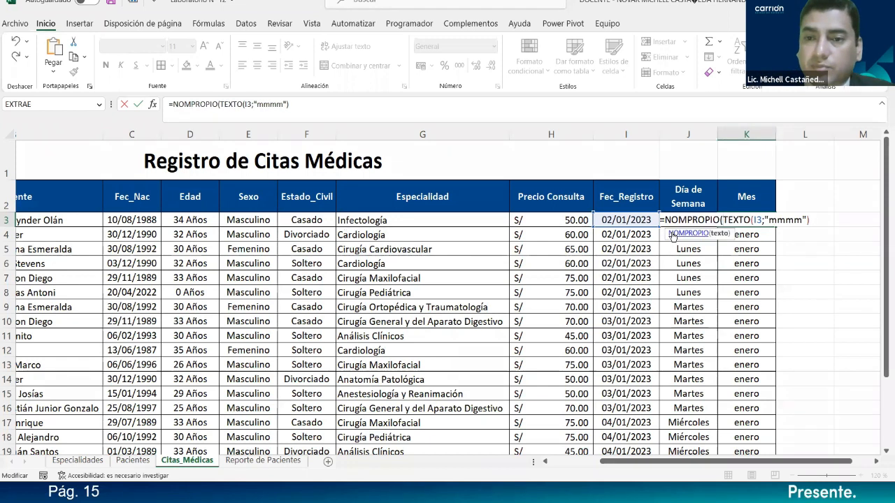
{"action": "left_click", "coordinate": [814, 221]}
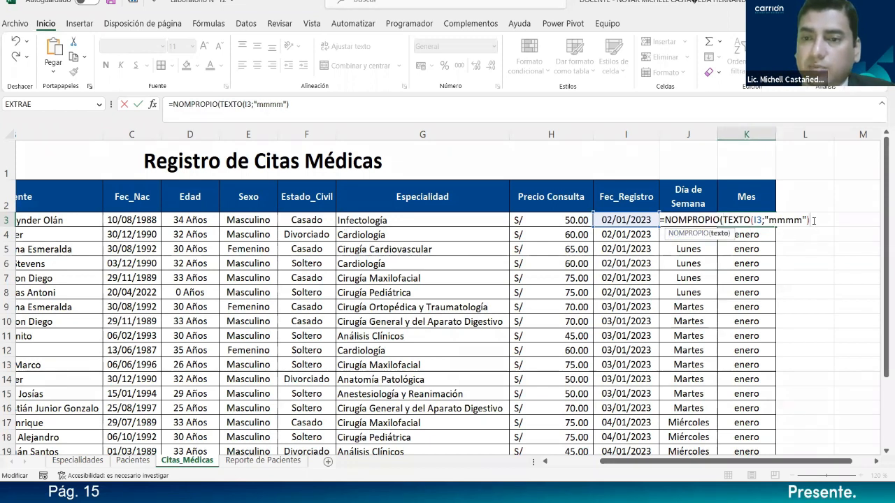
{"action": "type", "text": ")"}
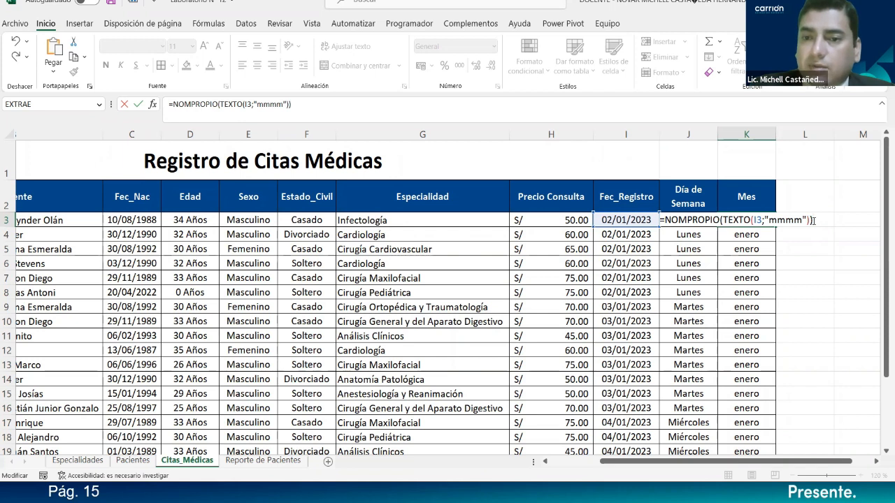
{"action": "type", "text": "74"}
{"action": "key", "text": "BackSpace"}
{"action": "key", "text": "BackSpace"}
{"action": "key", "text": "Return"}
- Fill the NOMPROPIO formula from K3 down the Mes column through row 25
{"action": "left_click", "coordinate": [762, 221]}
{"action": "double_click", "coordinate": [774, 227]}
{"action": "scroll", "coordinate": [762, 294], "scroll_direction": "down", "scroll_amount": 1}
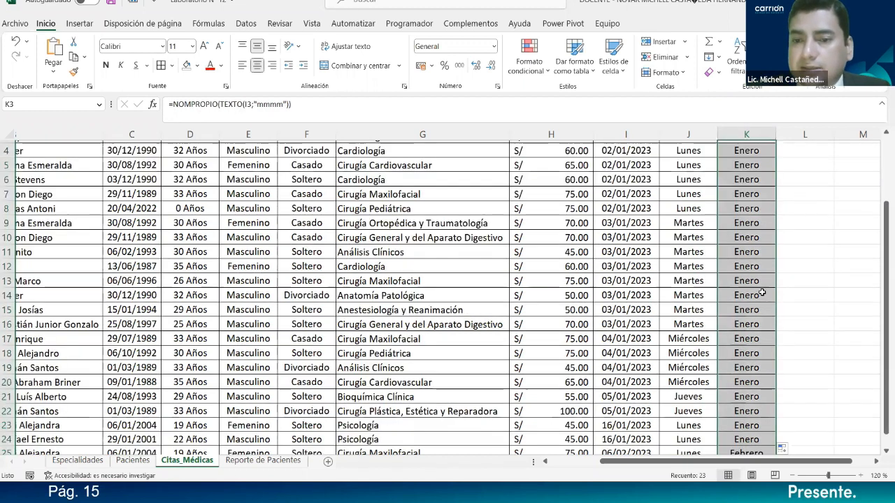
{"action": "scroll", "coordinate": [762, 293], "scroll_direction": "down", "scroll_amount": 2}
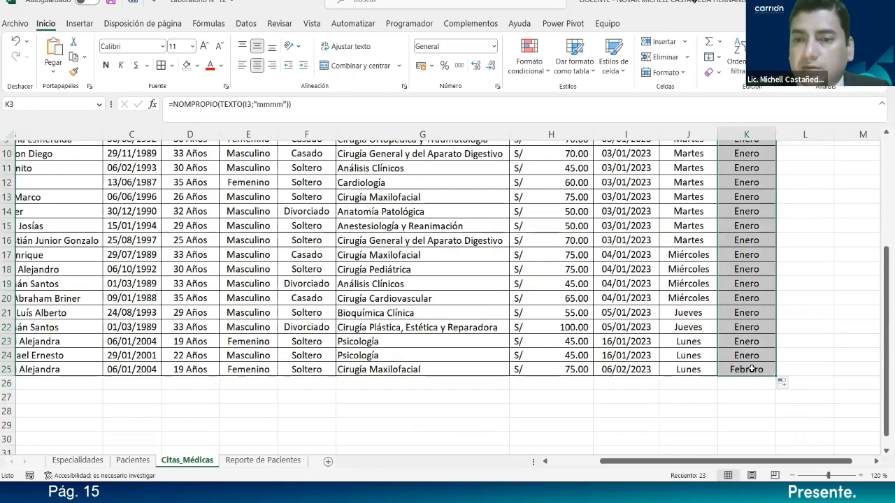
{"action": "scroll", "coordinate": [751, 369], "scroll_direction": "up", "scroll_amount": 3}
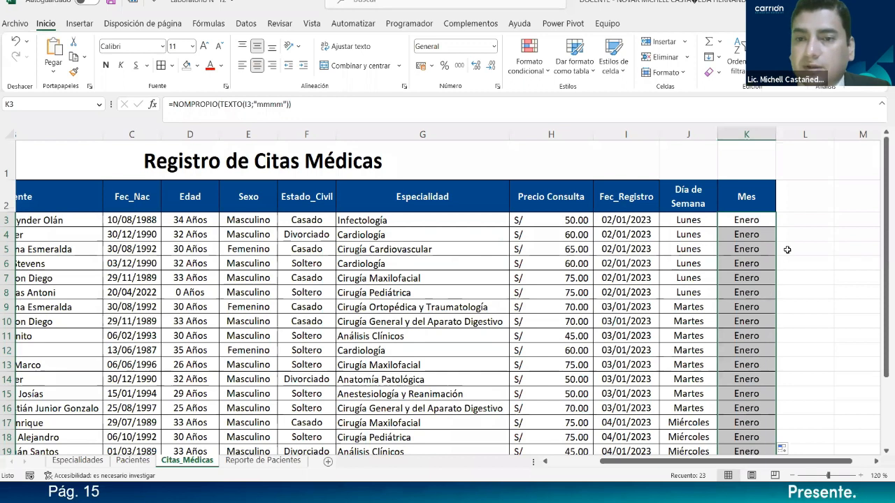
- Enter a TEXTO formula in L3 that returns the registration date in I3 with the format "yyyy"
{"action": "scroll", "coordinate": [787, 251], "scroll_direction": "down", "scroll_amount": 3}
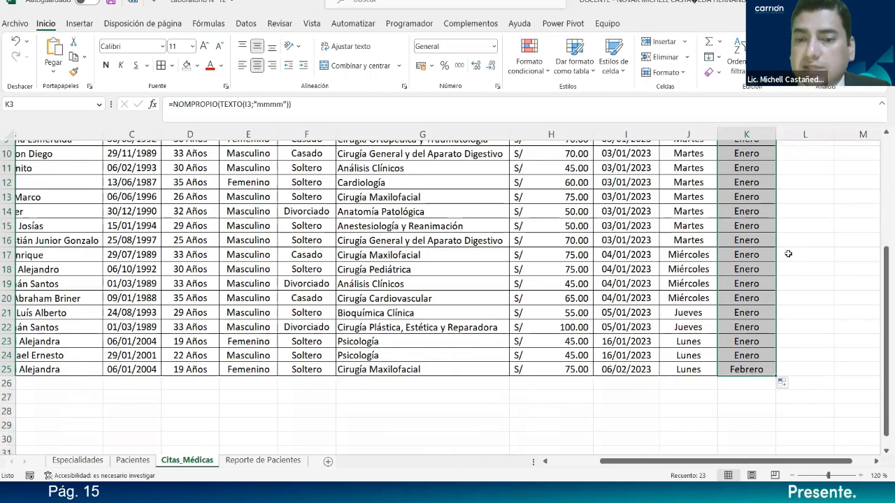
{"action": "scroll", "coordinate": [787, 254], "scroll_direction": "up", "scroll_amount": 3}
{"action": "left_click", "coordinate": [793, 221]}
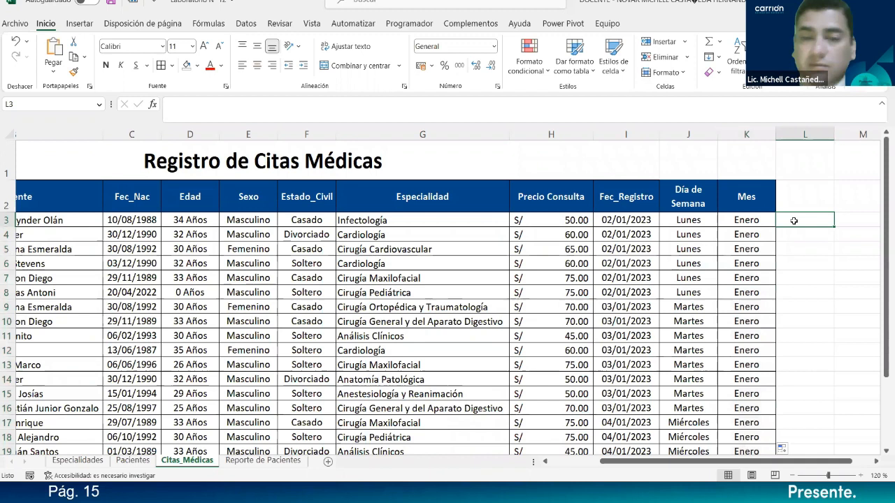
{"action": "type", "text": "="}
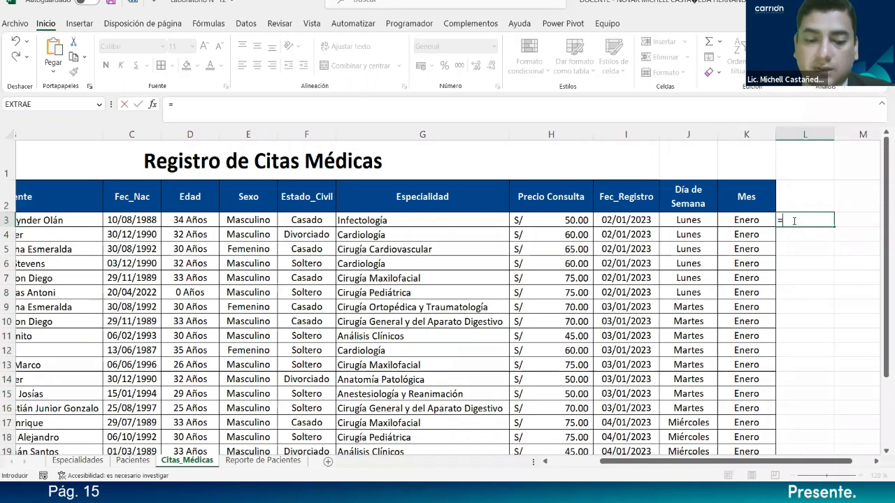
{"action": "type", "text": "te"}
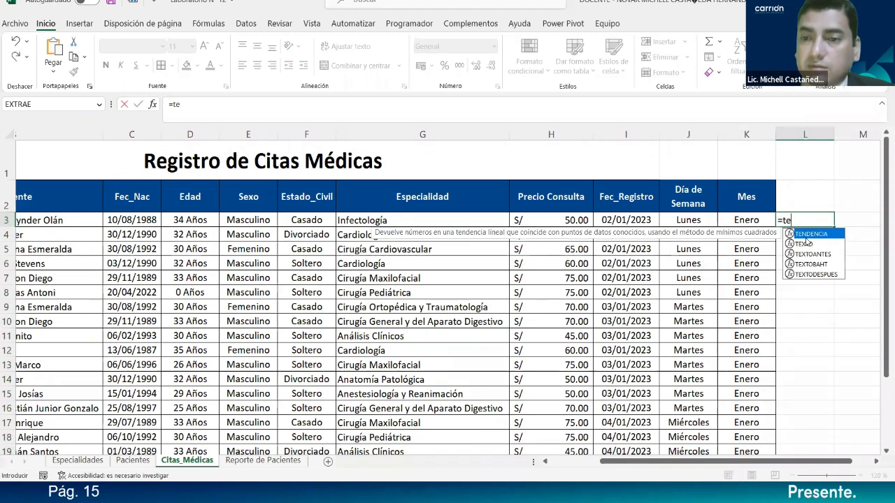
{"action": "double_click", "coordinate": [806, 245]}
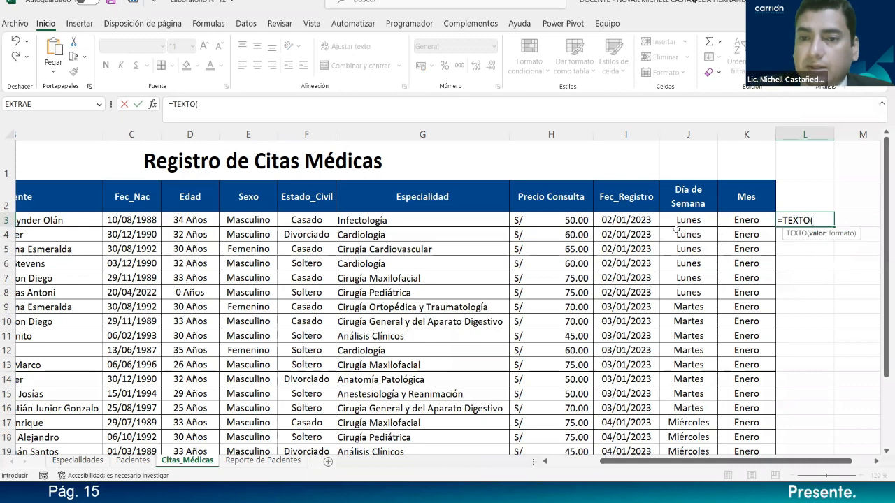
{"action": "left_click", "coordinate": [649, 221]}
{"action": "type", "text": ";"}
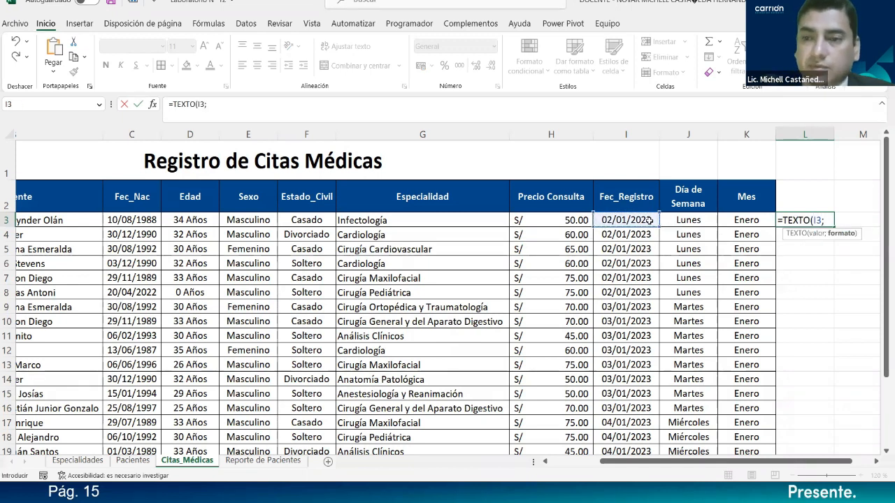
{"action": "type", "text": "\"yy"}
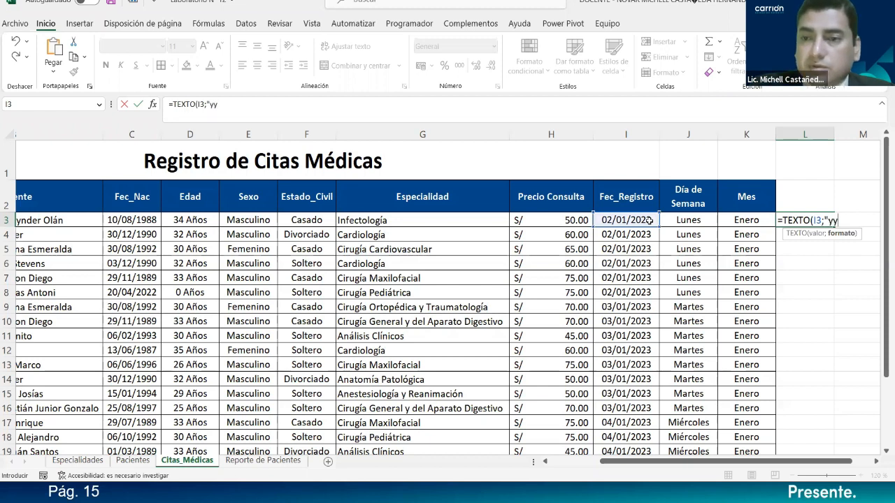
{"action": "type", "text": "yy\")"}
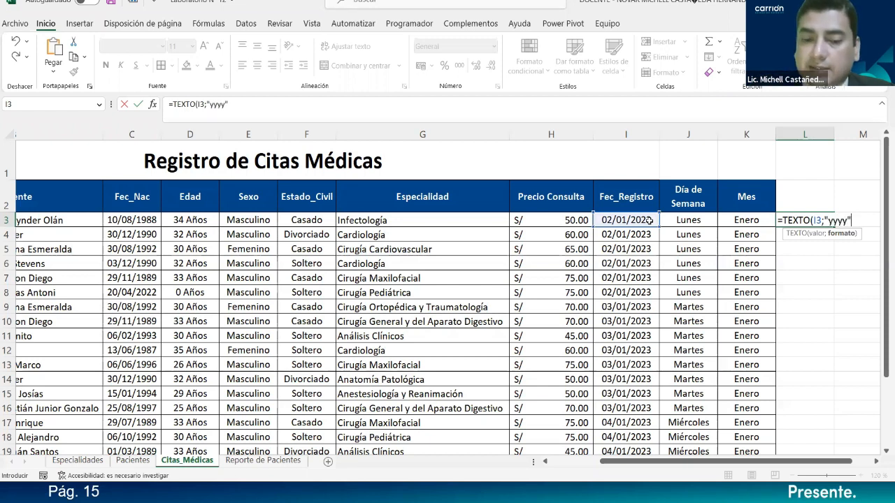
{"action": "key", "text": "Return"}
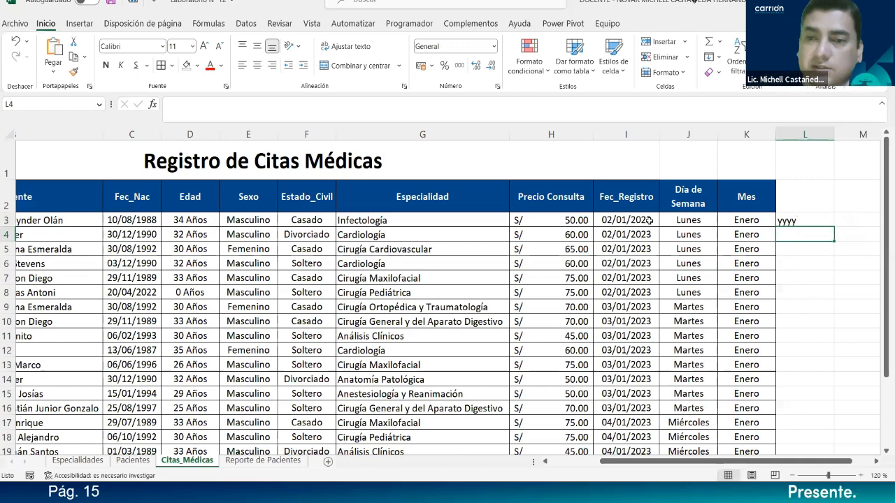
- Change the format argument of the TEXTO formula in L3 to "aaaa" and enter it
{"action": "double_click", "coordinate": [793, 222]}
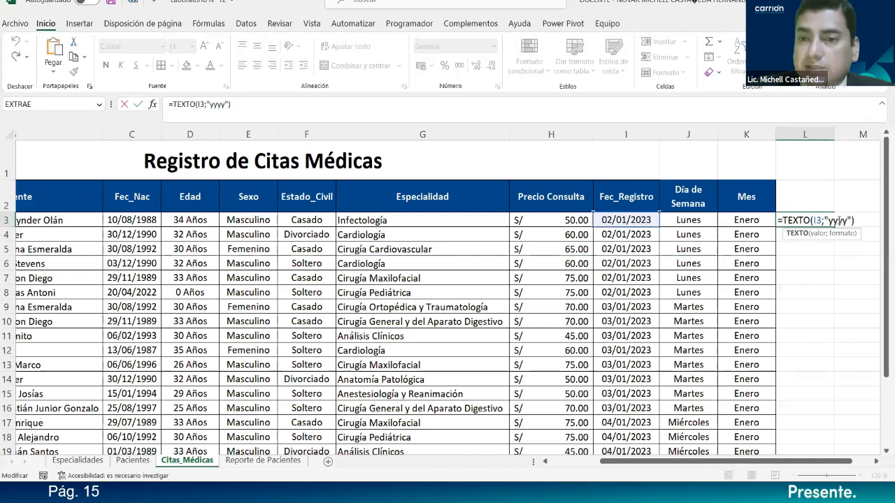
{"action": "type", "text": "aaaa"}
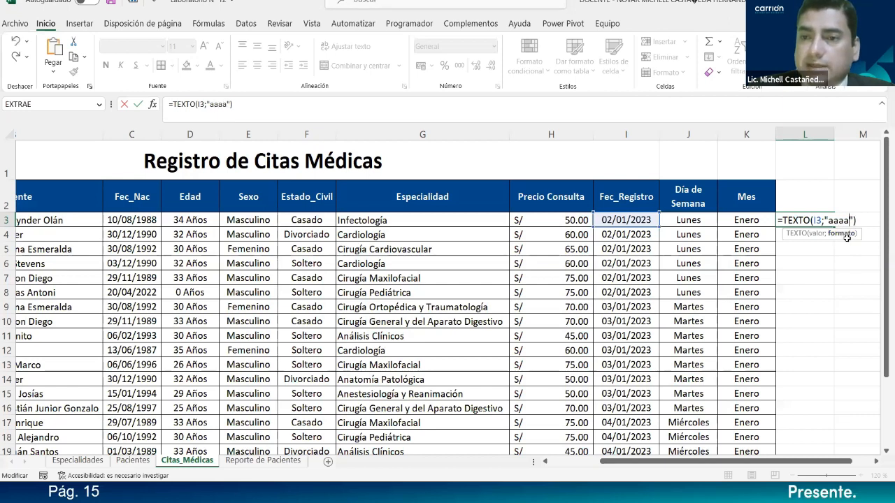
{"action": "key", "text": "Return"}
{"action": "key", "text": "Up"}
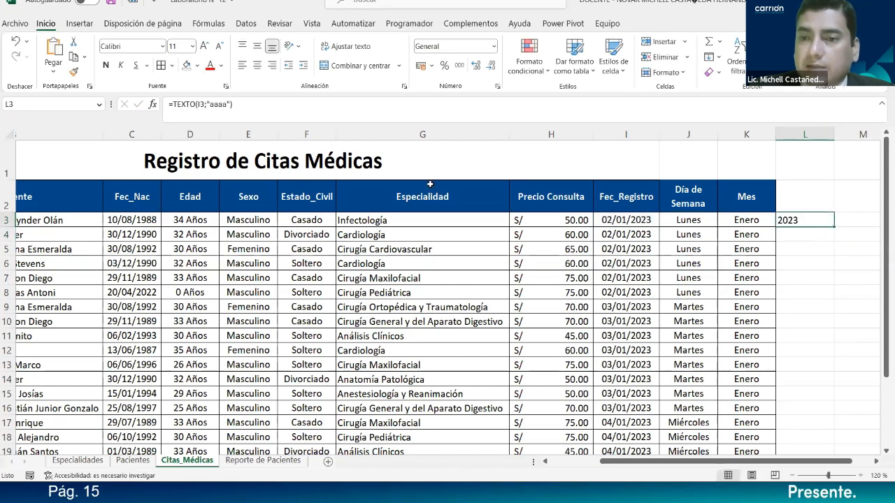
- Centre cell L3 and fill its year formula down column L to the last appointment
{"action": "left_click", "coordinate": [257, 65]}
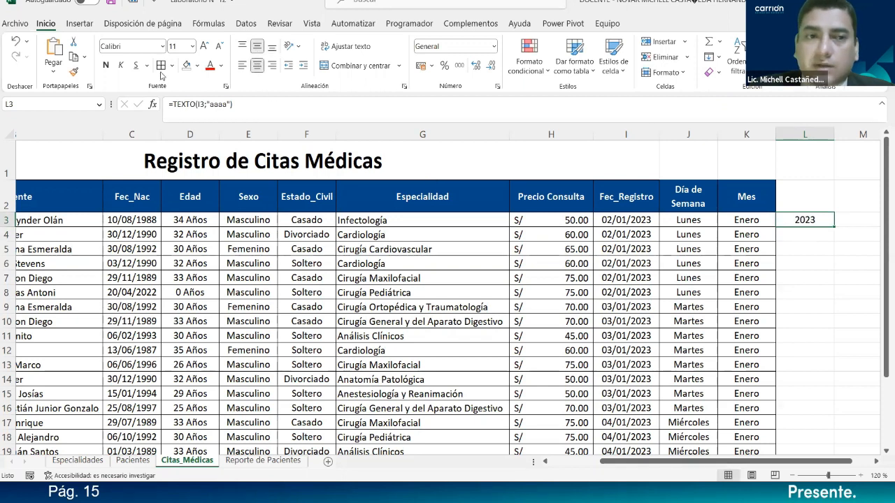
{"action": "double_click", "coordinate": [834, 225]}
{"action": "scroll", "coordinate": [834, 225], "scroll_direction": "down", "scroll_amount": 2}
{"action": "scroll", "coordinate": [833, 226], "scroll_direction": "up", "scroll_amount": 2}
- Enter the header "Año de Consulta" in L2 and wrap its text within the cell
{"action": "left_click", "coordinate": [782, 205]}
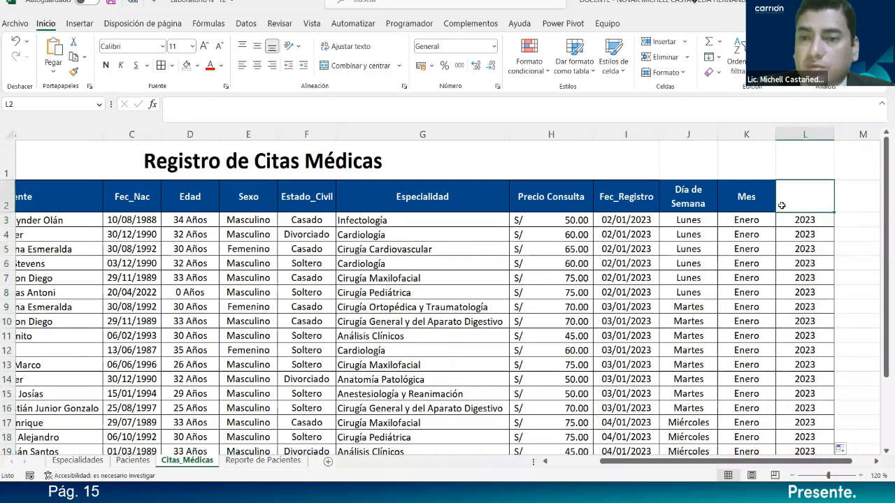
{"action": "type", "text": "Año"}
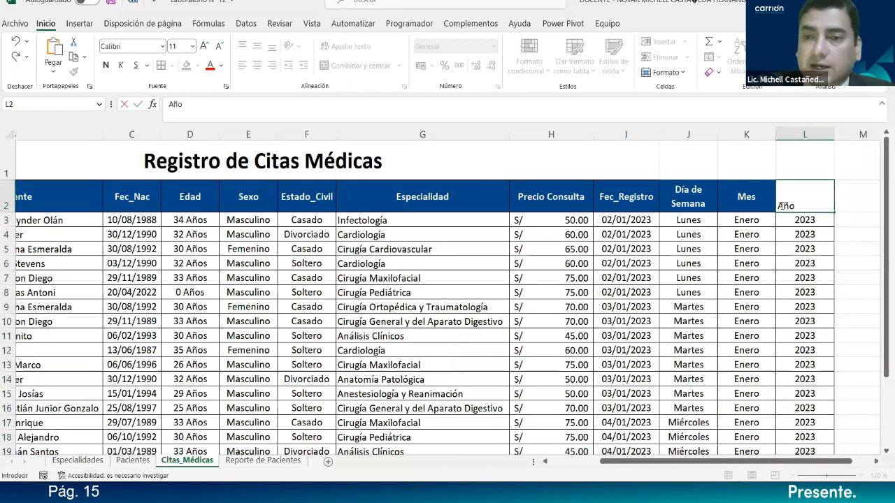
{"action": "type", "text": " de Consulta"}
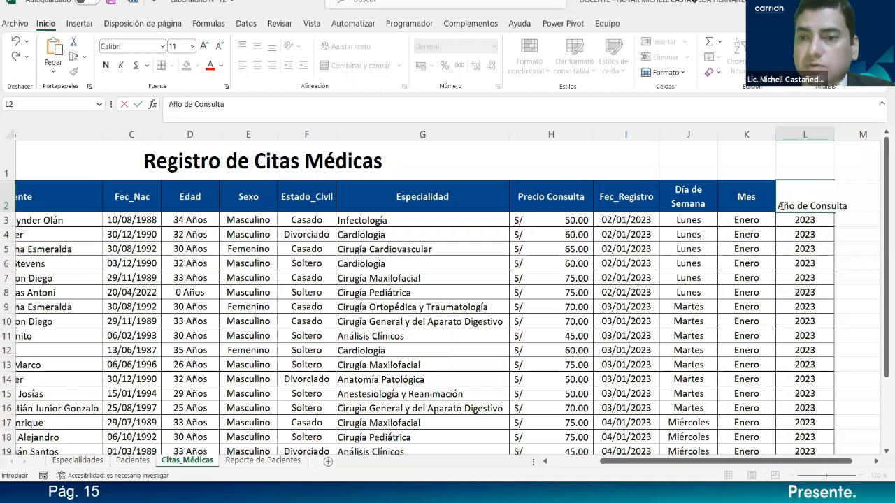
{"action": "key", "text": "Return"}
{"action": "left_click", "coordinate": [765, 209]}
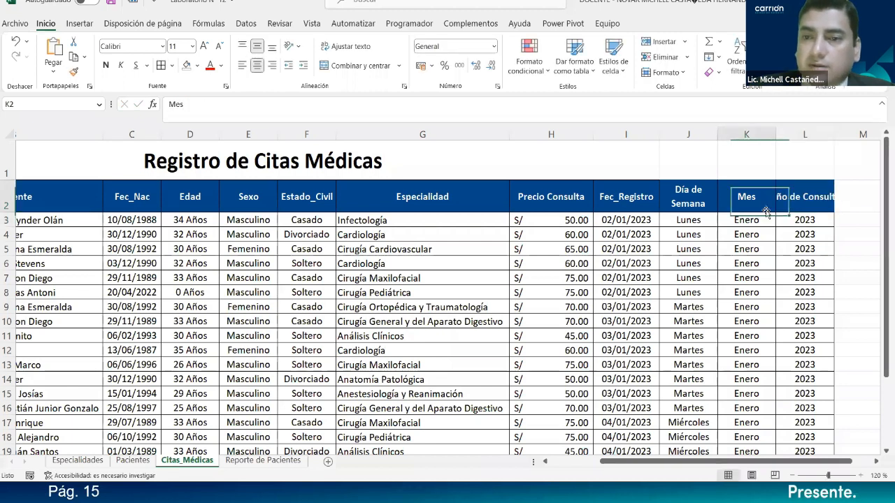
{"action": "left_click", "coordinate": [784, 207]}
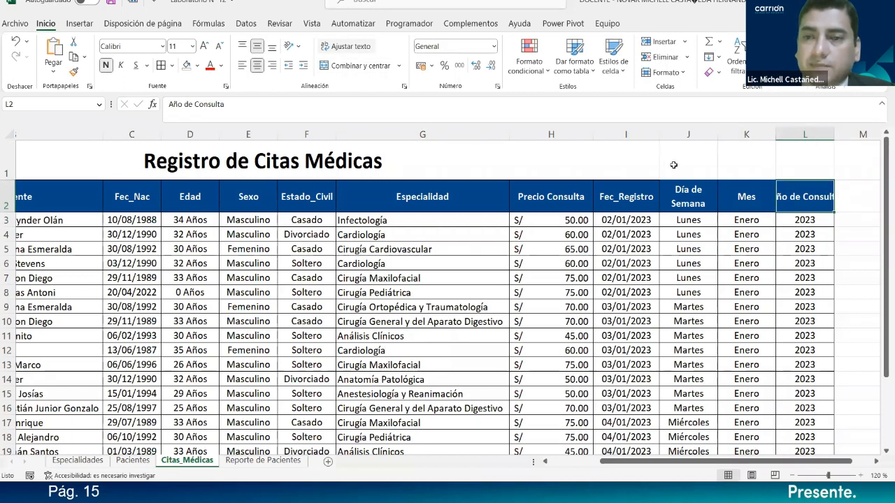
{"action": "left_click", "coordinate": [345, 46]}
- Extend the month column's header in K2 to read "Mes de Consulta"
{"action": "double_click", "coordinate": [765, 197]}
{"action": "type", "text": "d"}
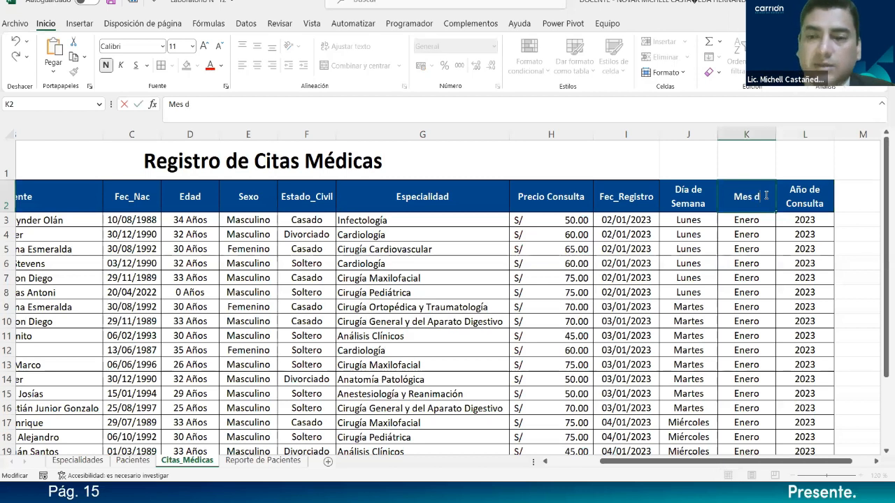
{"action": "type", "text": "e Consulta"}
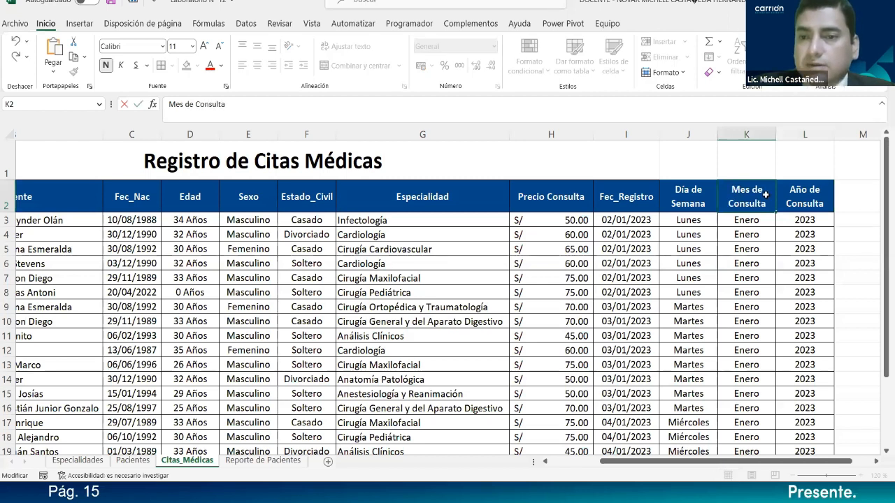
{"action": "key", "text": "Return"}
- Reword the weekday column's header in J2 as "Día de Consulta", matching the neighbouring month and year headers
{"action": "left_click", "coordinate": [705, 196]}
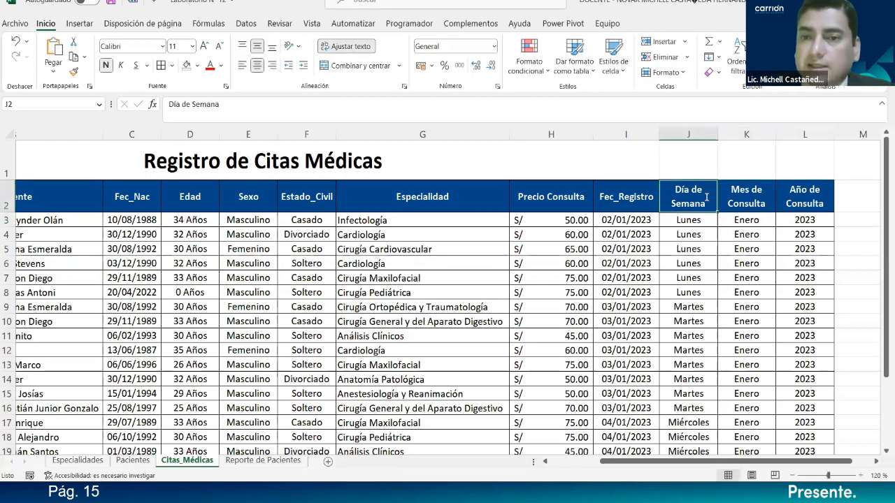
{"action": "double_click", "coordinate": [689, 203]}
{"action": "type", "text": "Consuñ"}
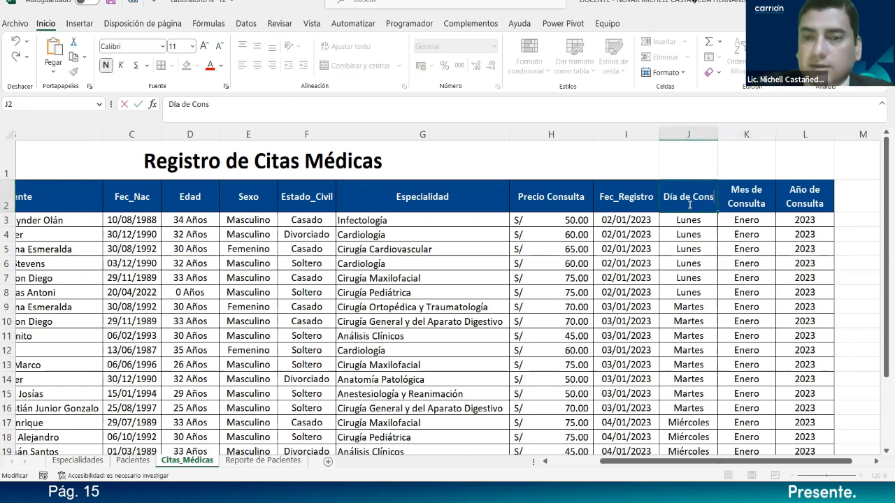
- Complete the header in cell J2 as "Día de Consulta"
{"action": "key", "text": "BackSpace"}
{"action": "type", "text": "lta"}
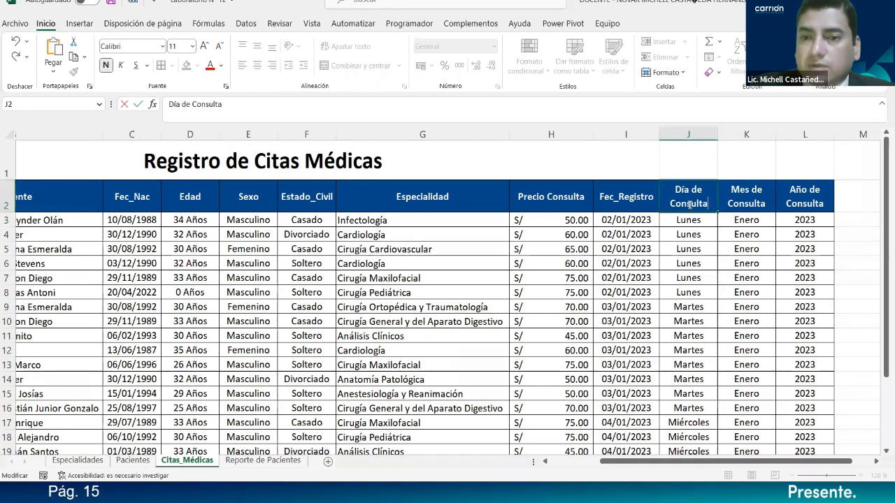
{"action": "key", "text": "Return"}
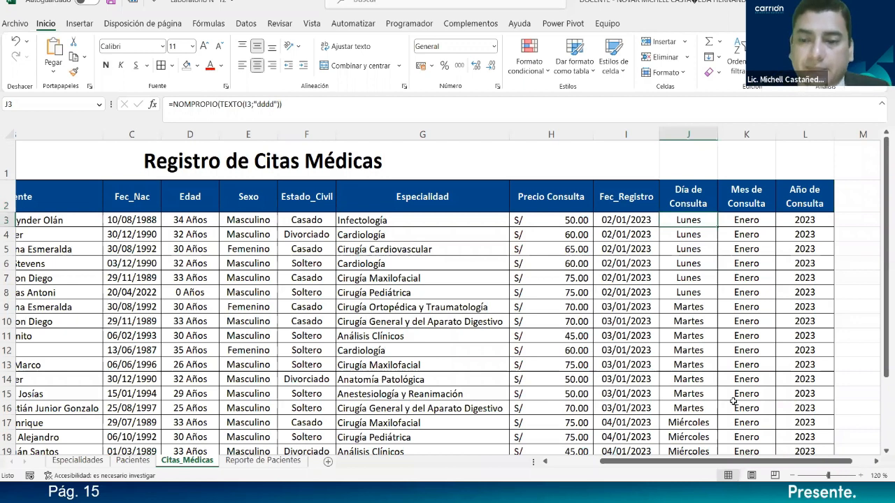
- Merge and centre the title "Registro de Citas Médicas" across A1:L1, including the three added consultation columns
{"action": "left_click_drag", "start_coordinate": [342, 160], "coordinate": [804, 158]}
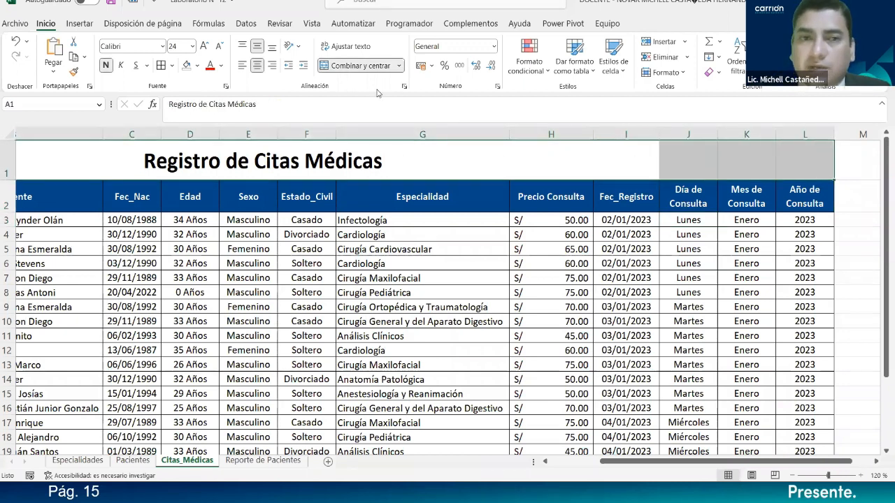
{"action": "left_click", "coordinate": [334, 70]}
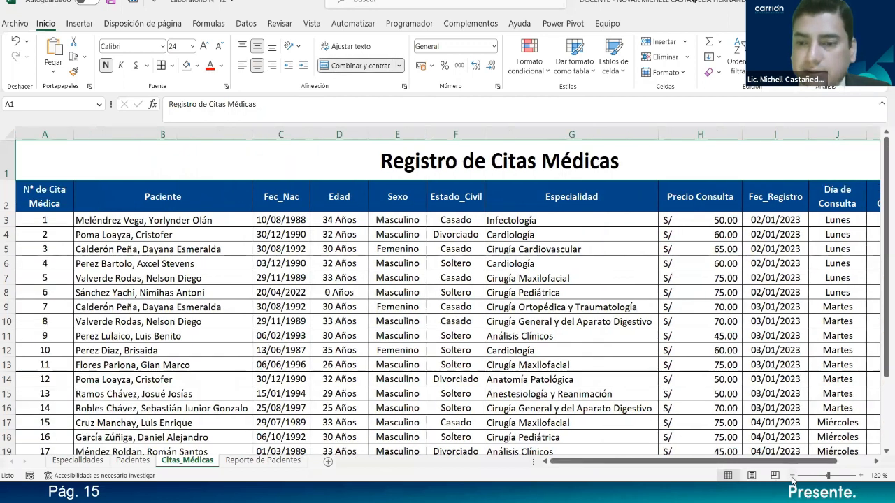
{"action": "left_click", "coordinate": [792, 477]}
{"action": "left_click", "coordinate": [792, 477]}
{"action": "left_click", "coordinate": [793, 478]}
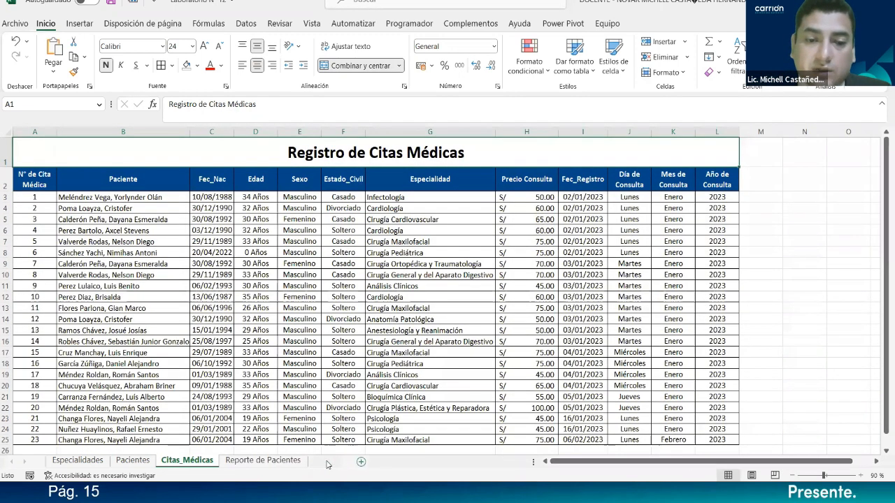
- Add a new sheet before Reporte de Pacientes and name it "Consultar Citas Médicas"
{"action": "double_click", "coordinate": [326, 464]}
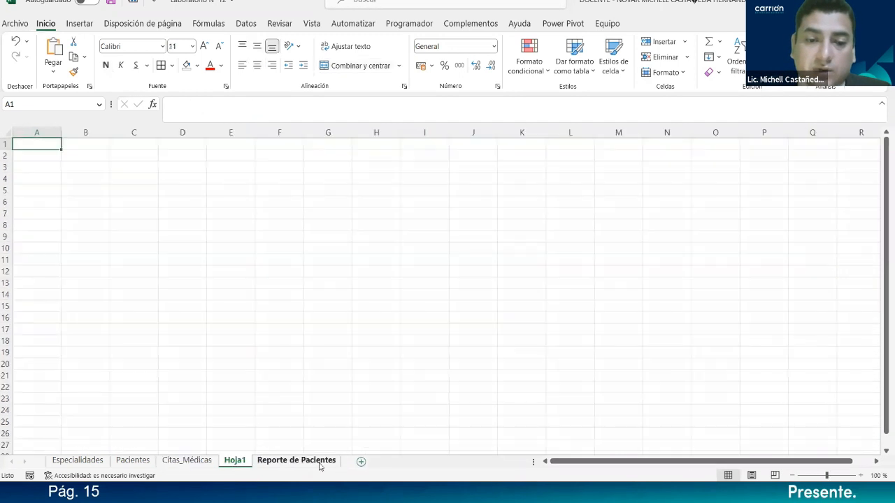
{"action": "double_click", "coordinate": [235, 460]}
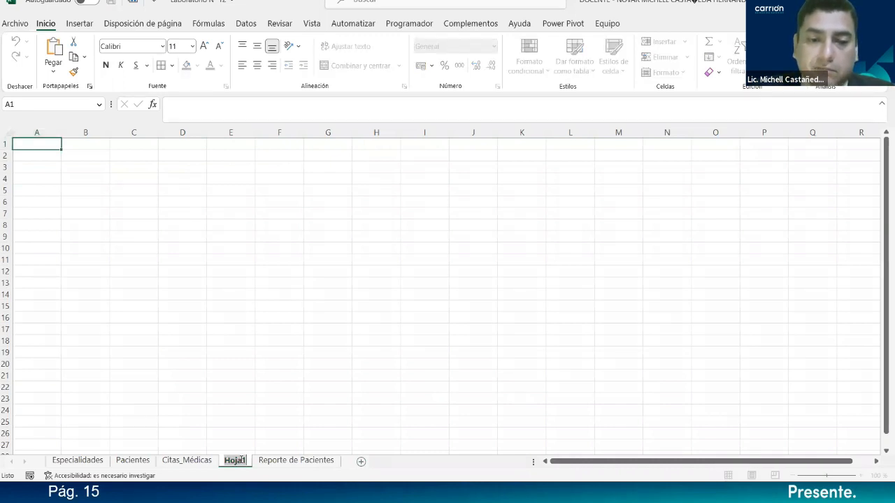
{"action": "key", "text": "Return"}
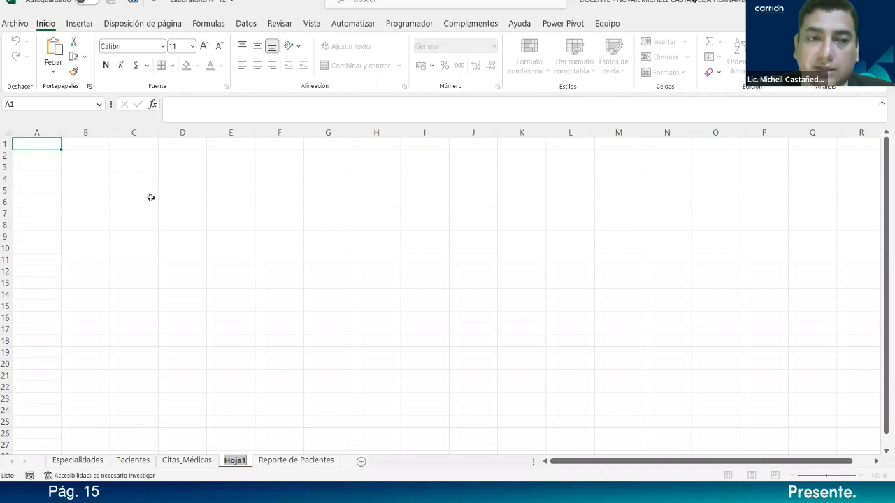
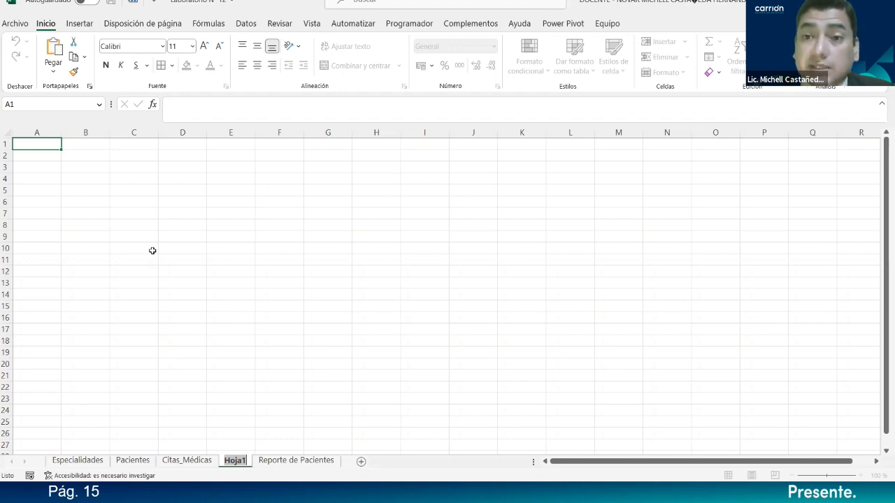
{"action": "type", "text": "C"}
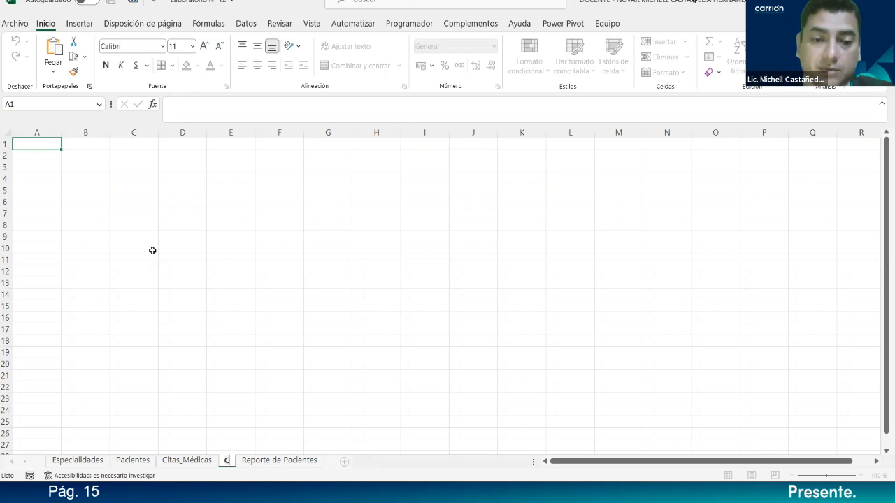
{"action": "type", "text": "i"}
{"action": "type", "text": "Consultar"}
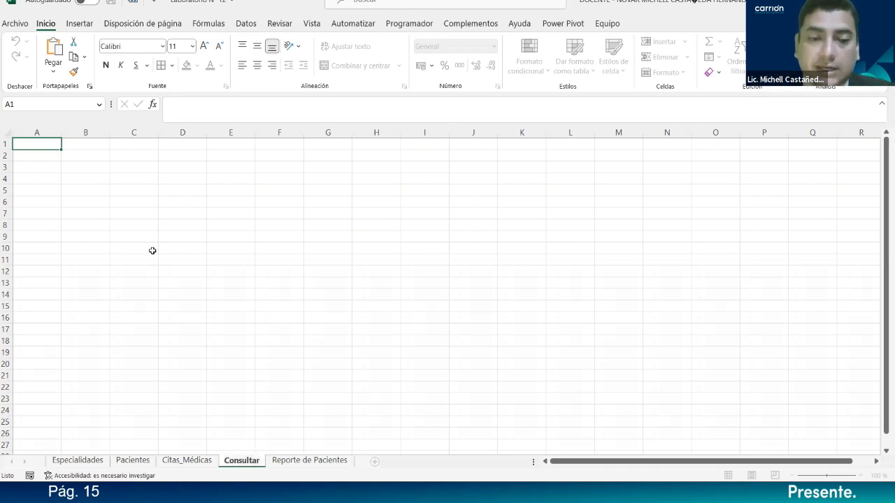
{"action": "key", "text": "Return"}
{"action": "type", "text": "Citas"}
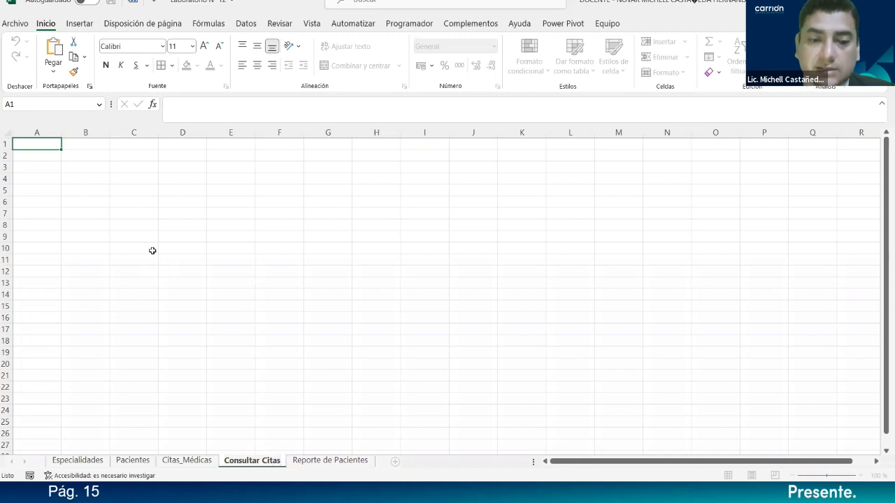
{"action": "type", "text": " Médicas"}
{"action": "key", "text": "Return"}
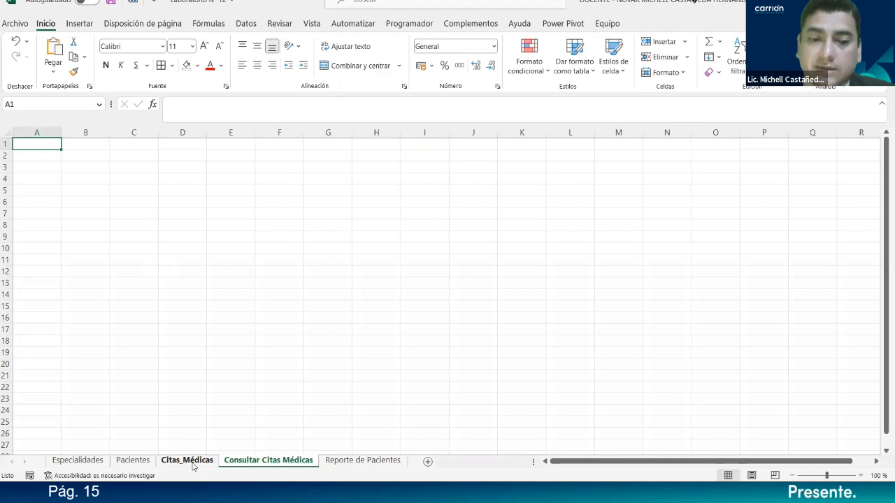
- Copy the title and header rows A1:L2 from Citas_Médicas to cell A1 of the Consultar Citas Médicas sheet
{"action": "left_click", "coordinate": [193, 461]}
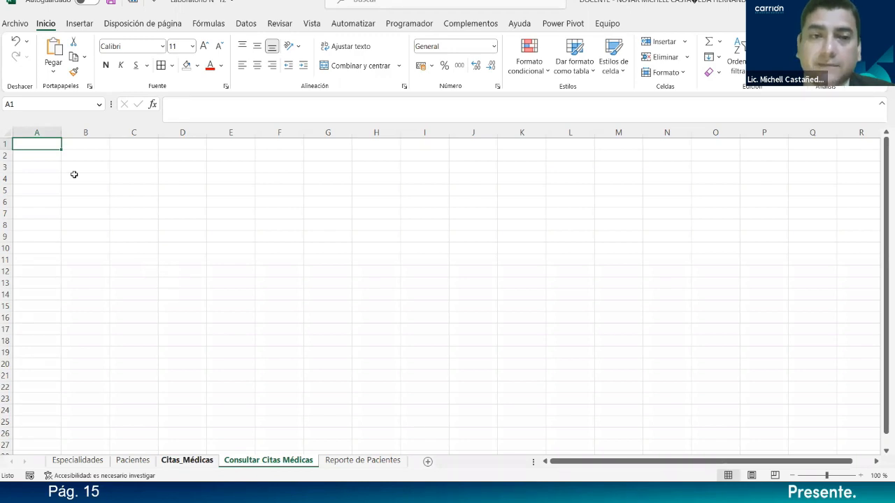
{"action": "left_click_drag", "start_coordinate": [35, 177], "coordinate": [669, 186]}
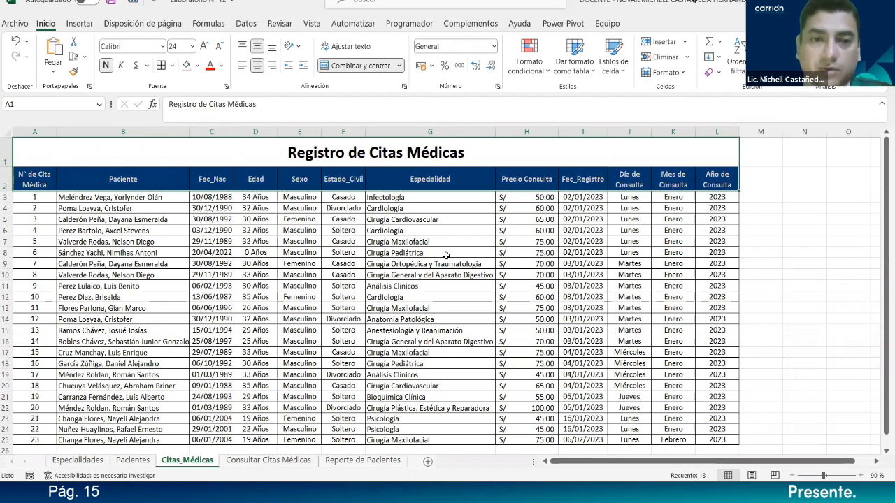
{"action": "key", "text": "ctrl+c"}
{"action": "left_click", "coordinate": [279, 461]}
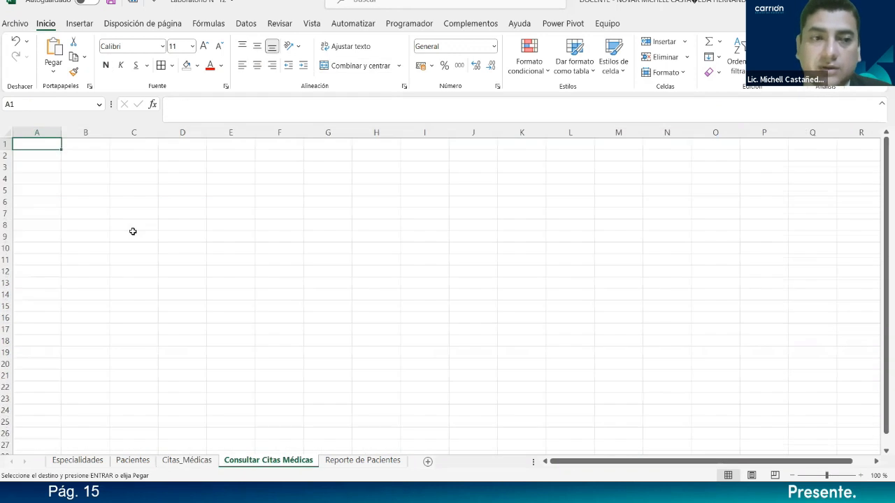
{"action": "key", "text": "ctrl+v"}
{"action": "left_click", "coordinate": [259, 226]}
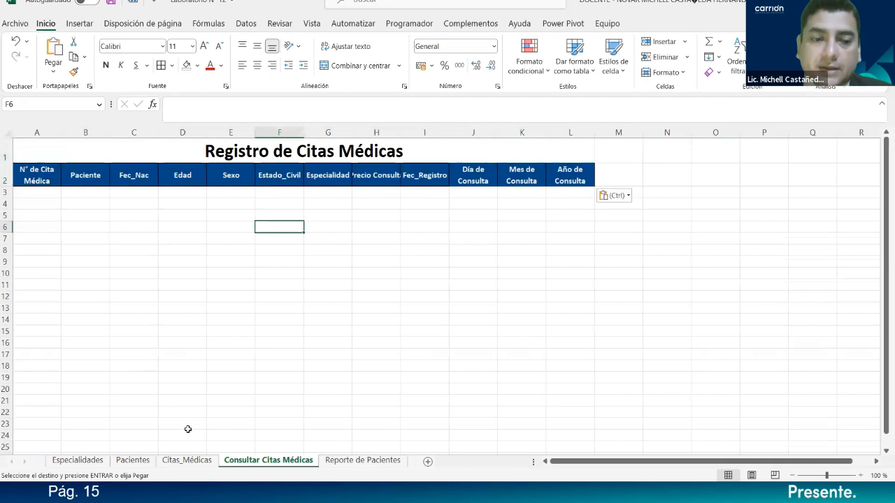
- Check the title row's height on Citas_Médicas and set row 1 of Consultar Citas Médicas to a height of 40.8
{"action": "left_click", "coordinate": [187, 460]}
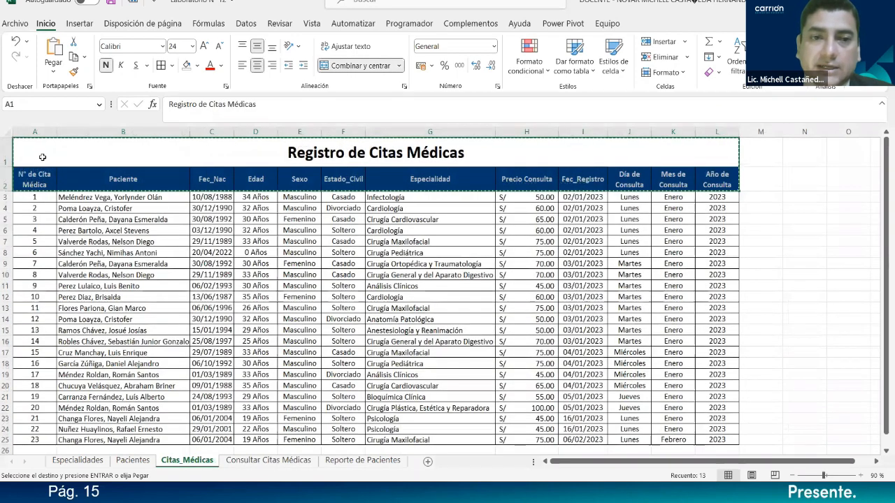
{"action": "left_click", "coordinate": [6, 148]}
{"action": "right_click", "coordinate": [7, 153]}
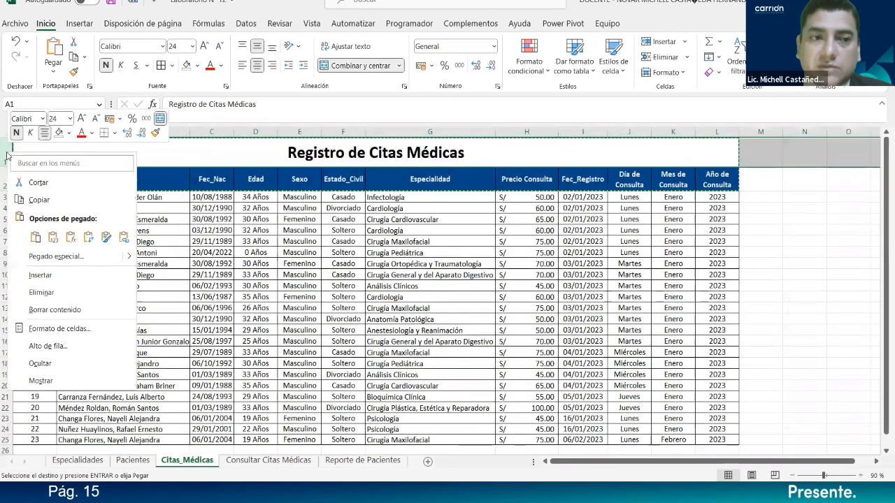
{"action": "left_click", "coordinate": [67, 348]}
{"action": "left_click", "coordinate": [82, 378]}
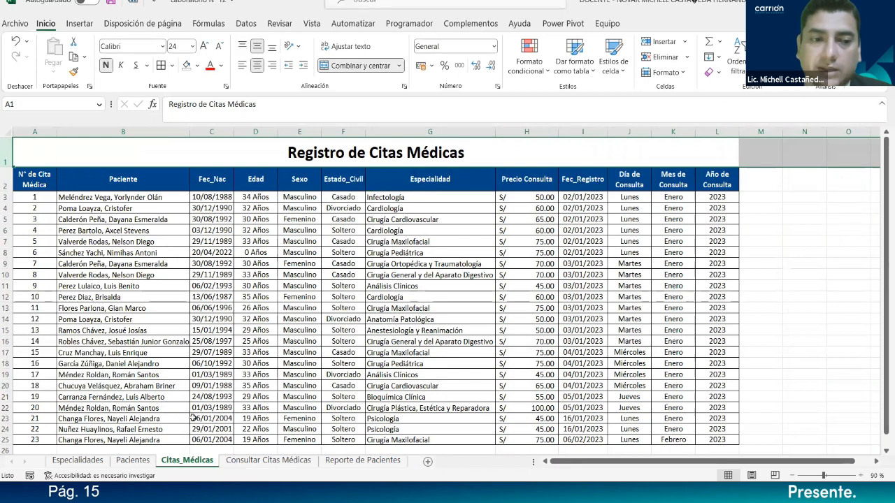
{"action": "left_click", "coordinate": [268, 460]}
{"action": "left_click", "coordinate": [6, 150]}
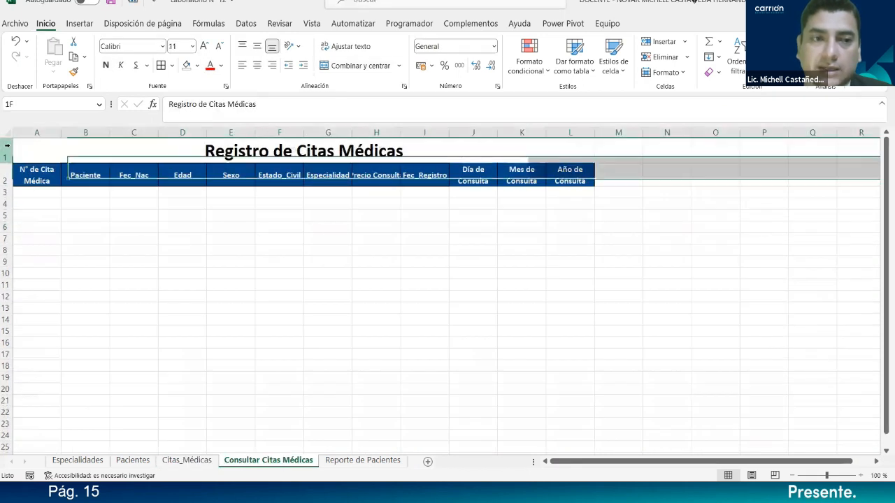
{"action": "right_click", "coordinate": [7, 154]}
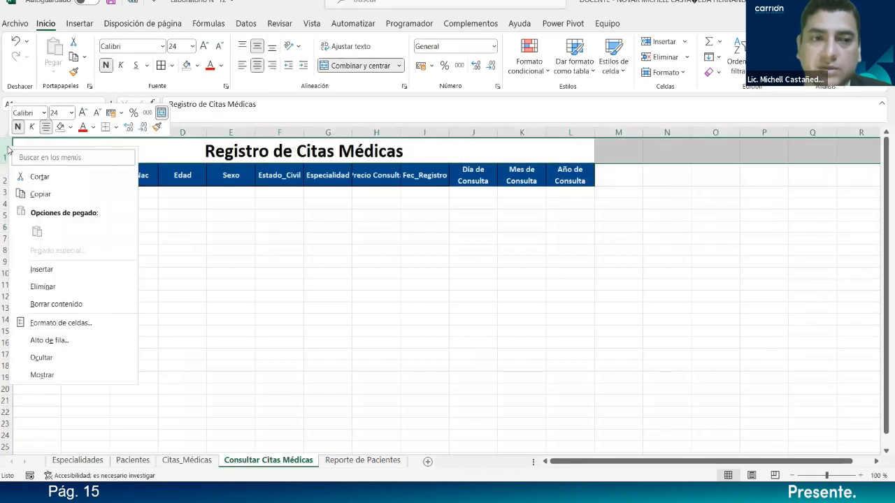
{"action": "left_click", "coordinate": [62, 341]}
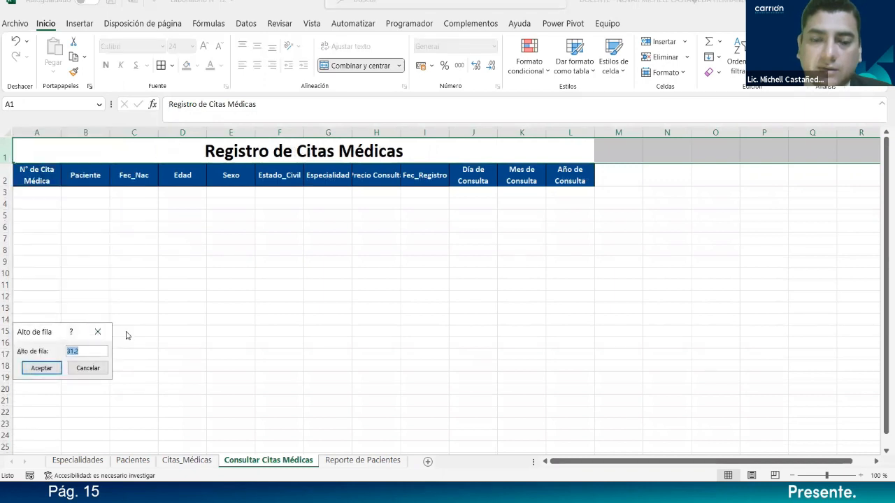
{"action": "type", "text": "40"}
{"action": "type", "text": ",5"}
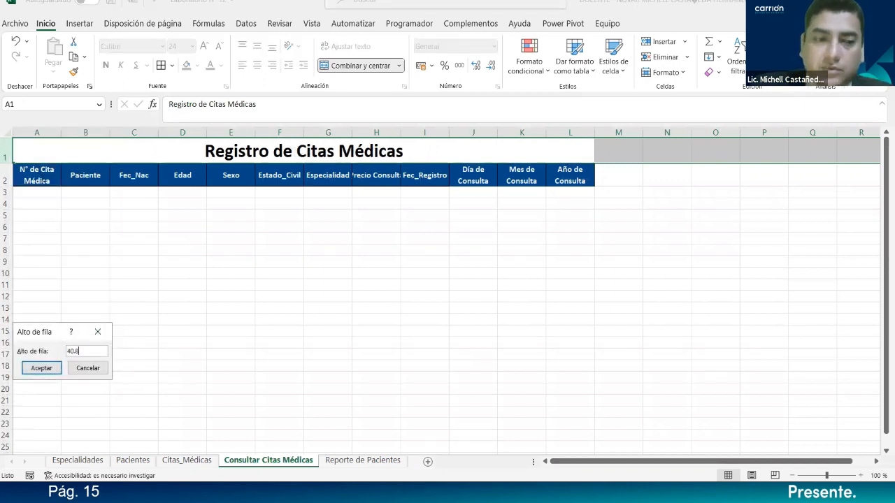
{"action": "left_click", "coordinate": [41, 368]}
{"action": "left_click", "coordinate": [221, 292]}
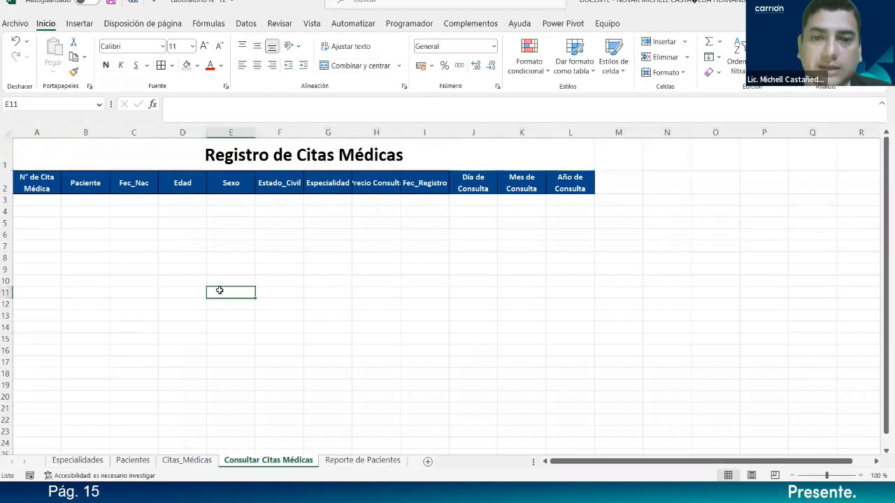
- Insert three blank rows between the title and the header row on the Consultar Citas Médicas sheet
{"action": "left_click", "coordinate": [70, 209]}
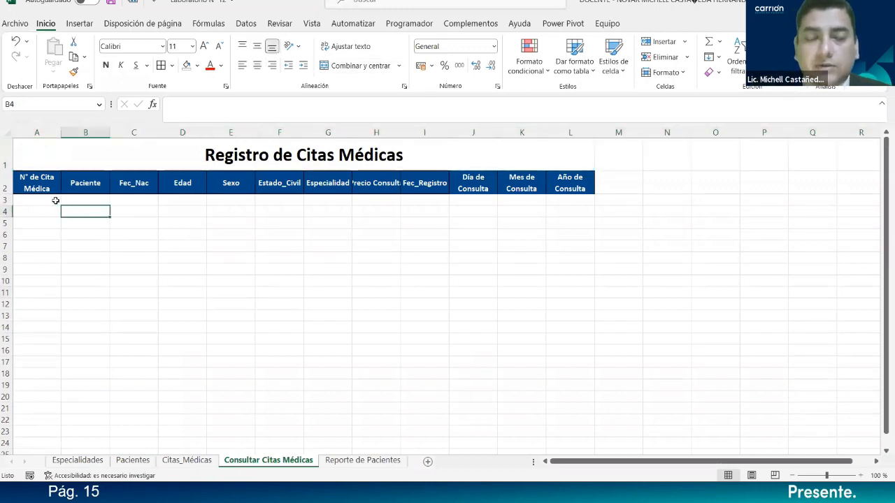
{"action": "left_click", "coordinate": [7, 188]}
{"action": "right_click", "coordinate": [7, 188]}
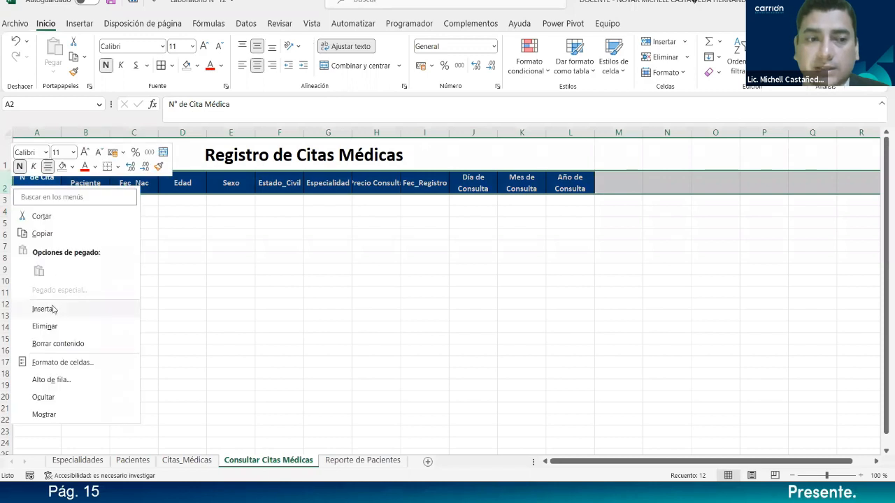
{"action": "left_click", "coordinate": [49, 308]}
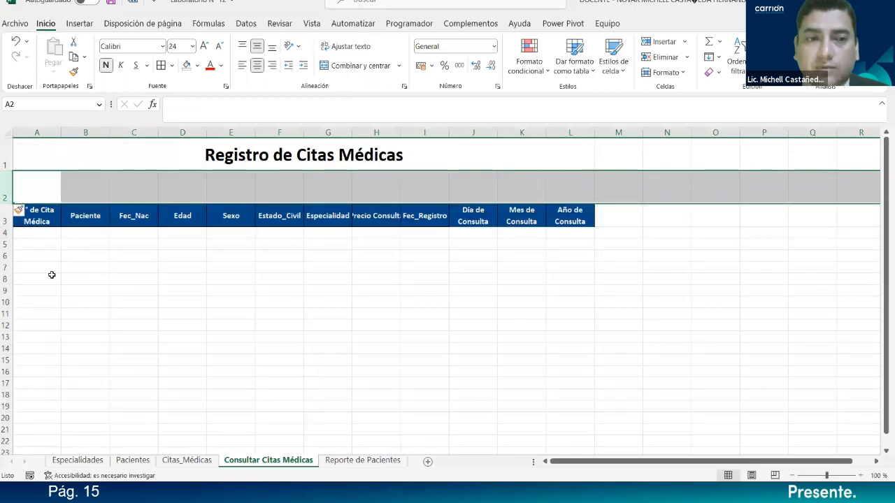
{"action": "right_click", "coordinate": [6, 187]}
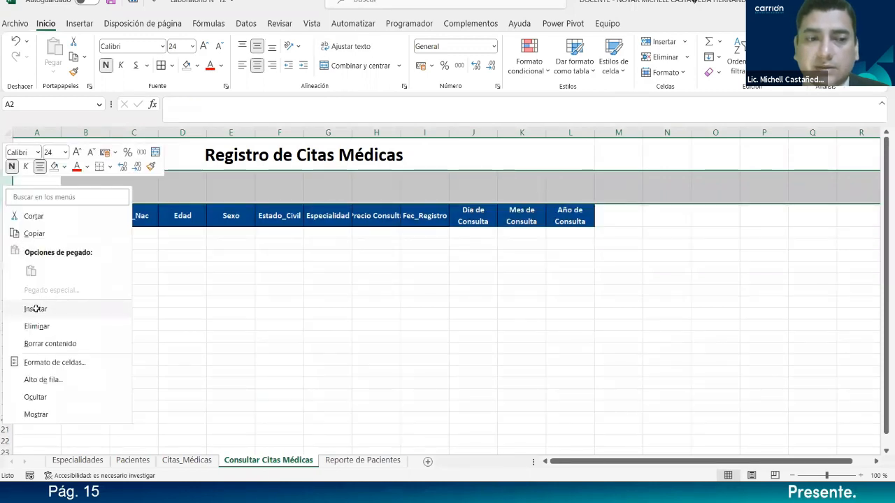
{"action": "left_click", "coordinate": [36, 309]}
{"action": "left_click", "coordinate": [168, 324]}
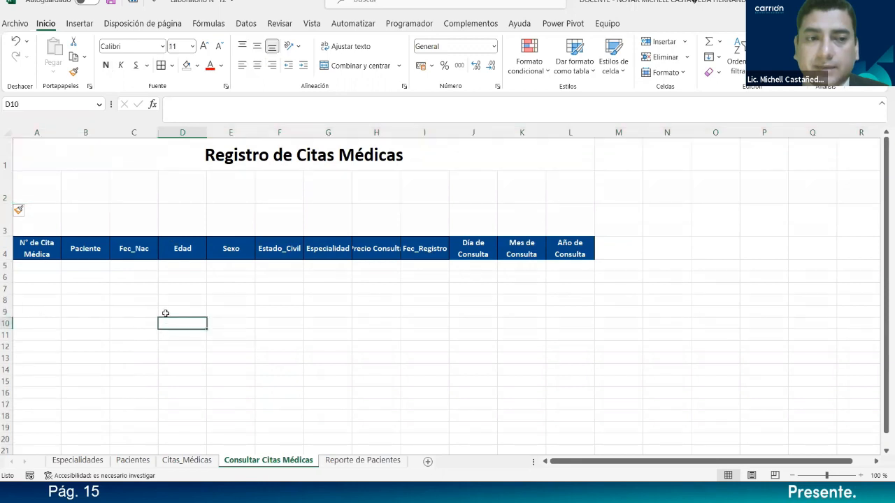
{"action": "left_click", "coordinate": [45, 195]}
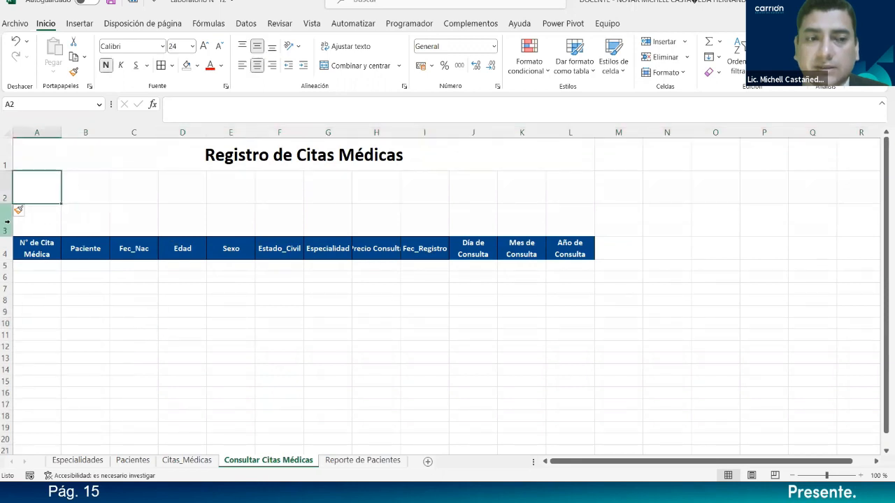
{"action": "right_click", "coordinate": [7, 221]}
{"action": "left_click", "coordinate": [44, 342]}
{"action": "left_click", "coordinate": [172, 333]}
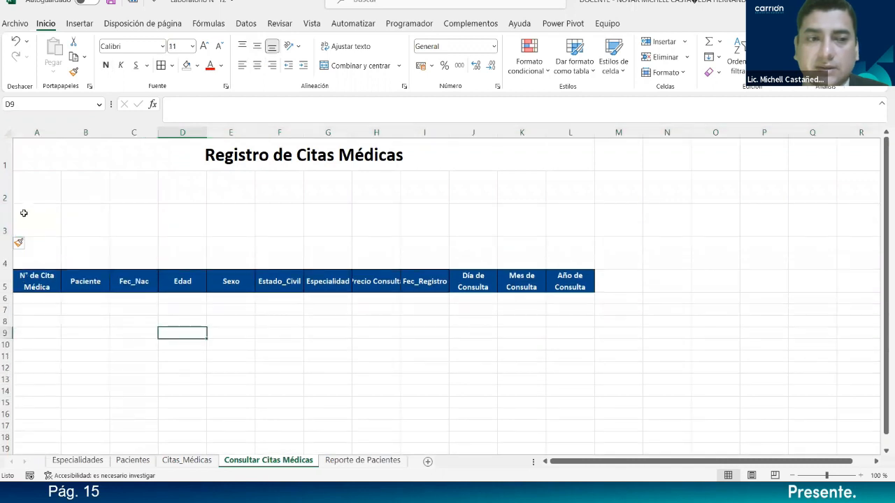
- Set the height of the blank rows 2 to 4 to 20
{"action": "left_click_drag", "start_coordinate": [7, 187], "coordinate": [7, 255]}
{"action": "right_click", "coordinate": [7, 255]}
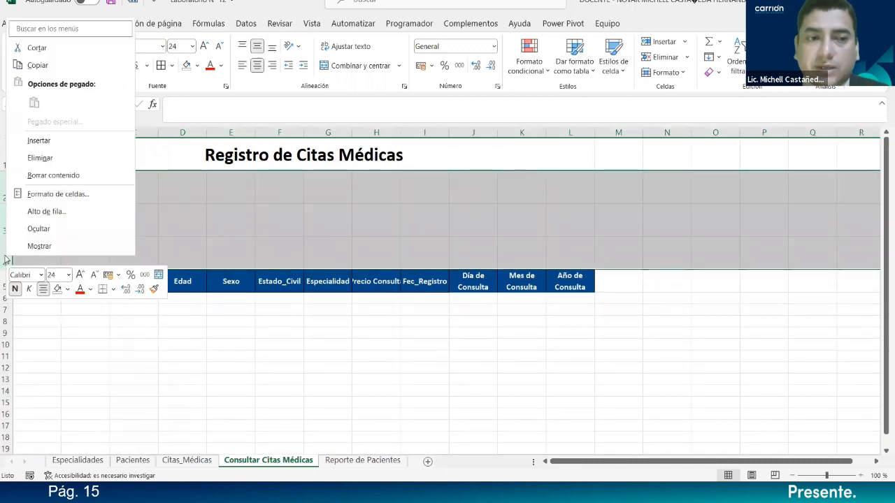
{"action": "left_click", "coordinate": [51, 211]}
{"action": "type", "text": "120"}
{"action": "key", "text": "Return"}
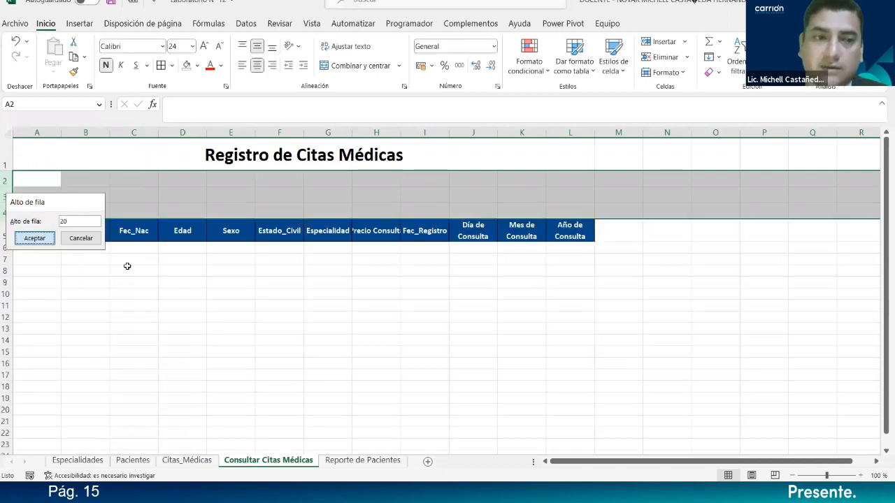
{"action": "left_click", "coordinate": [119, 263]}
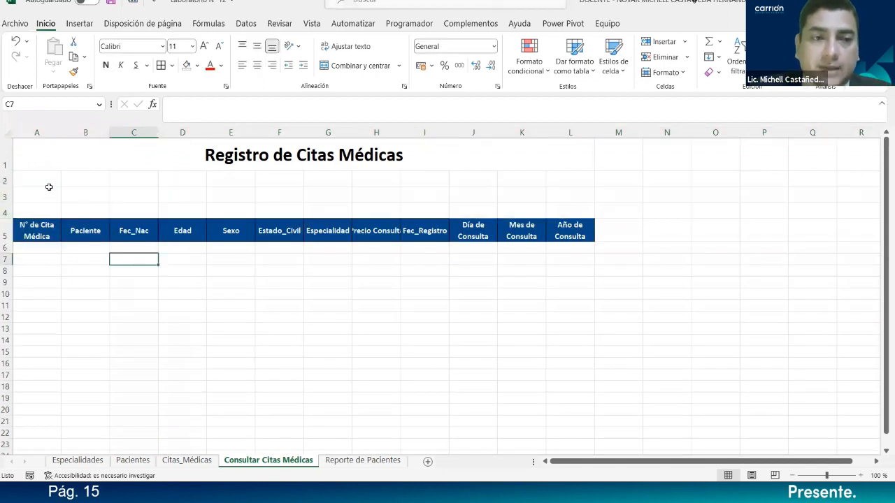
{"action": "left_click", "coordinate": [48, 189]}
{"action": "left_click", "coordinate": [45, 231]}
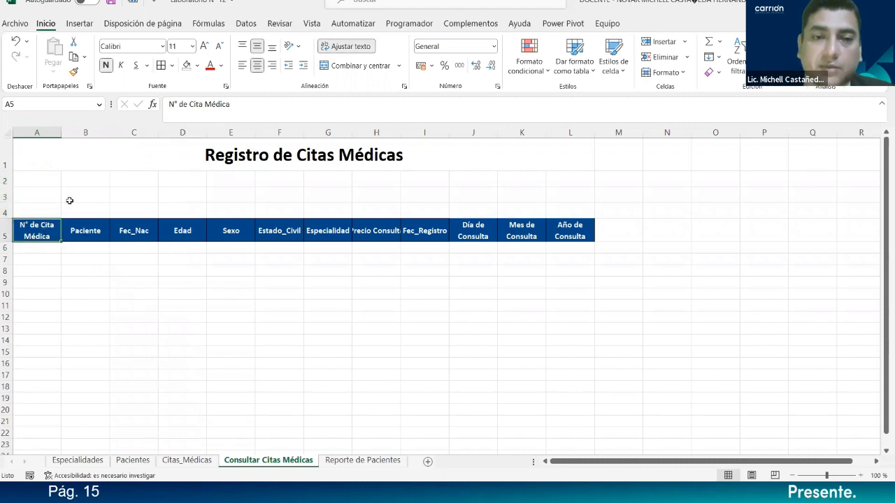
{"action": "left_click", "coordinate": [42, 190]}
{"action": "left_click", "coordinate": [43, 179]}
{"action": "left_click", "coordinate": [183, 176]}
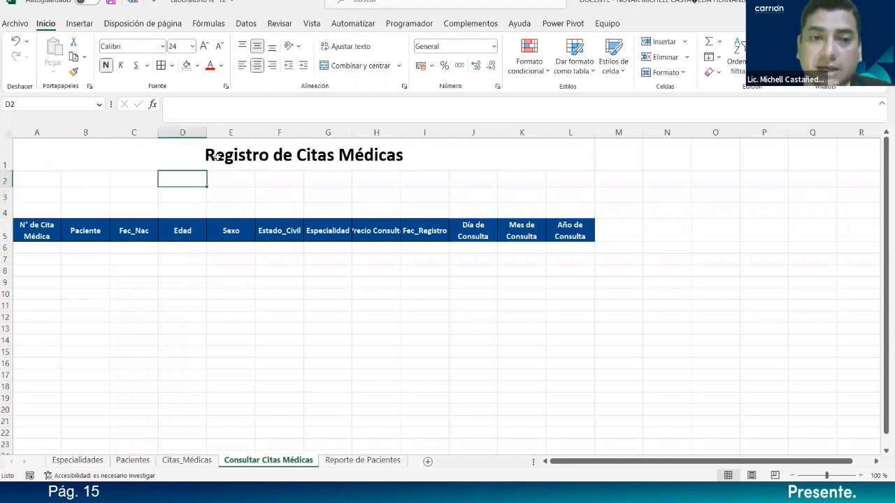
- Change the sheet title in the merged cell A1 to "Consultar Citas Médicas"
{"action": "left_click", "coordinate": [218, 157]}
{"action": "left_click_drag", "start_coordinate": [168, 105], "coordinate": [212, 104]}
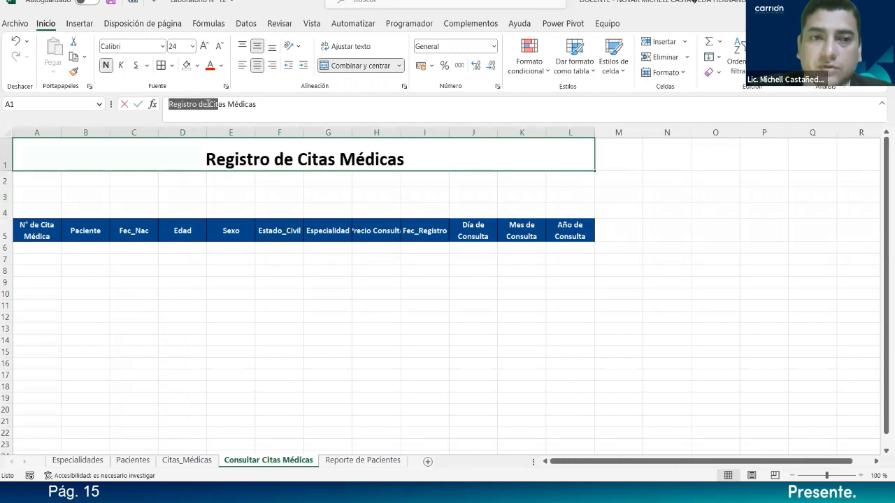
{"action": "type", "text": "Cons"}
{"action": "key", "text": "BackSpace"}
{"action": "type", "text": "sultar "}
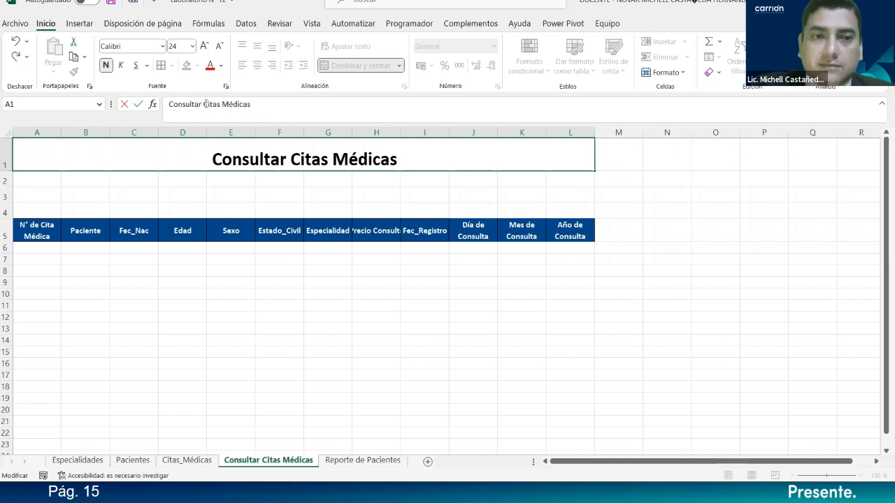
{"action": "type", "text": "Ci"}
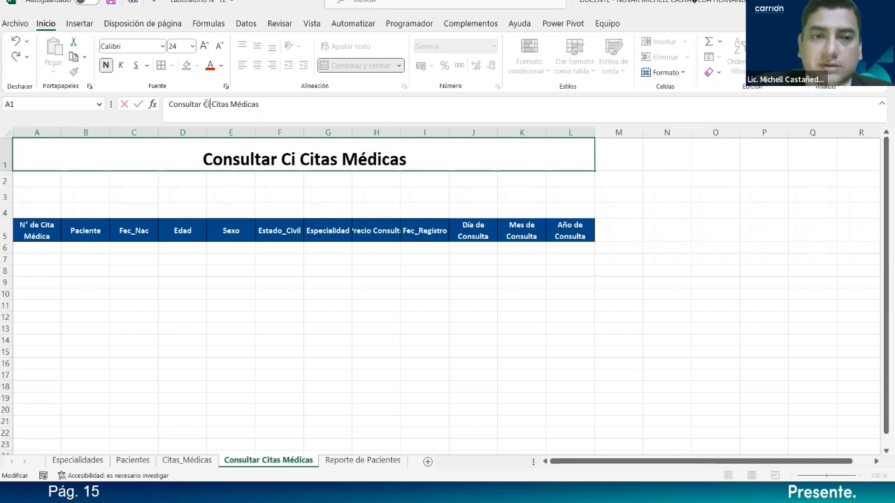
{"action": "key", "text": "BackSpace"}
{"action": "key", "text": "BackSpace"}
{"action": "key", "text": "Return"}
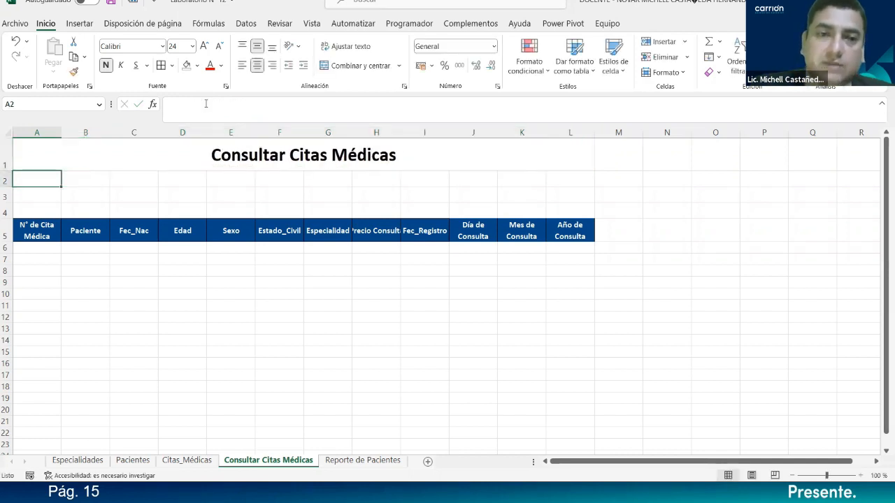
- Widen columns H and G so the Precio Consulta and Especialidad headers fit on one line
{"action": "left_click", "coordinate": [152, 256]}
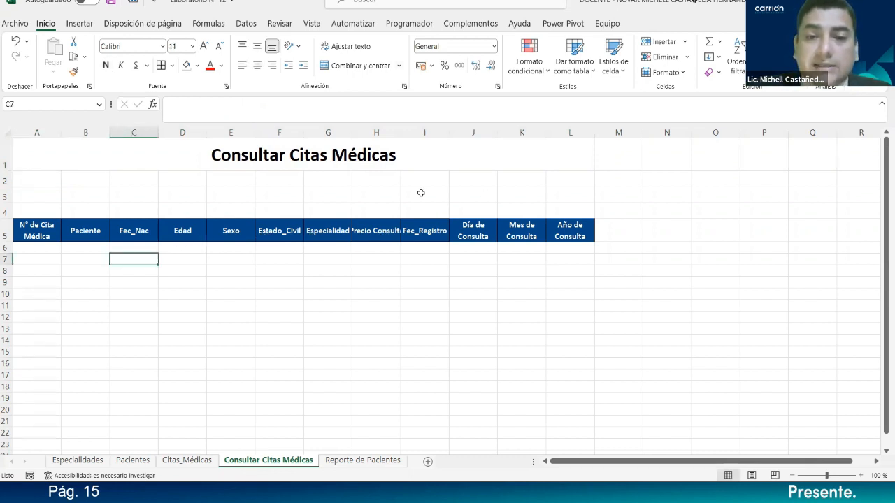
{"action": "left_click_drag", "start_coordinate": [399, 126], "coordinate": [412, 125]}
{"action": "left_click_drag", "start_coordinate": [352, 128], "coordinate": [357, 129]}
{"action": "left_click", "coordinate": [326, 248]}
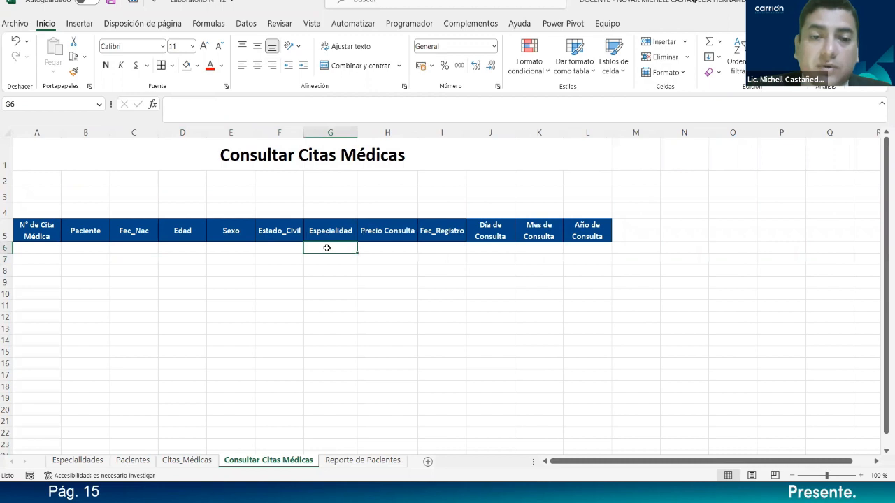
{"action": "left_click", "coordinate": [327, 191]}
{"action": "left_click", "coordinate": [328, 181]}
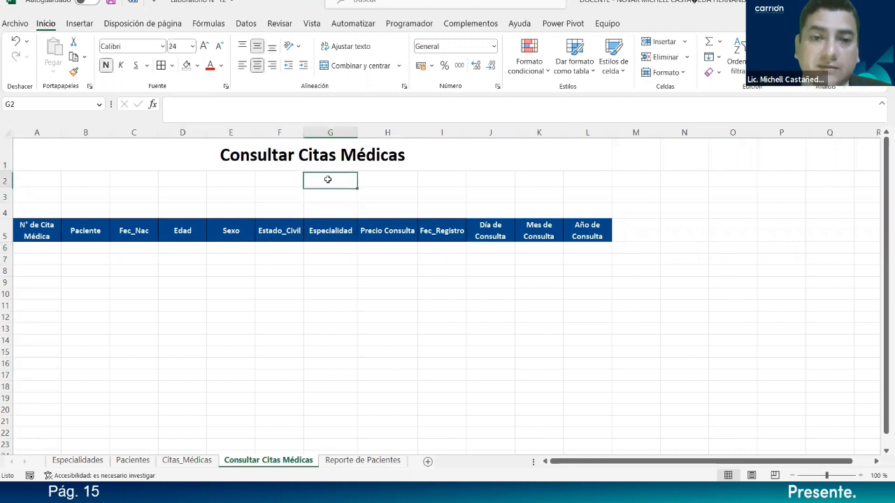
{"action": "left_click", "coordinate": [52, 186]}
{"action": "left_click", "coordinate": [333, 227]}
{"action": "left_click", "coordinate": [331, 190]}
{"action": "left_click", "coordinate": [331, 181]}
- Add a border around cell G3 in the blank rows above the Especialidad header
{"action": "left_click", "coordinate": [332, 196]}
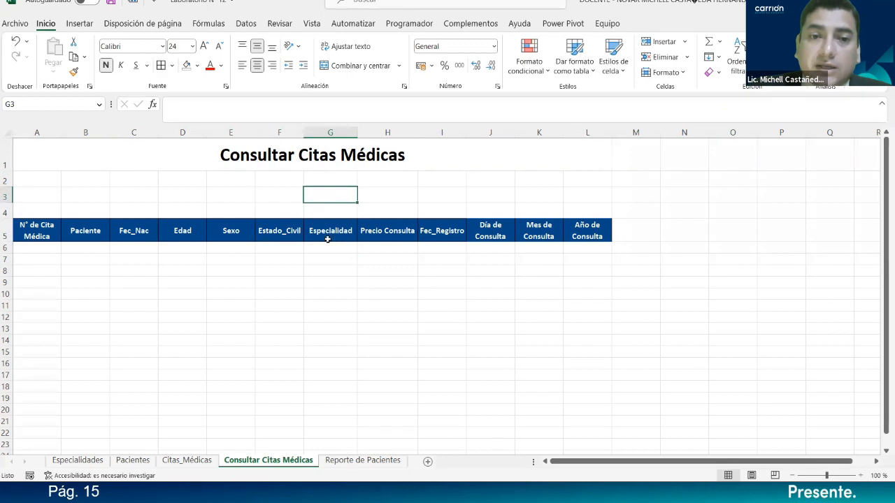
{"action": "left_click", "coordinate": [334, 272]}
{"action": "left_click", "coordinate": [332, 192]}
{"action": "left_click", "coordinate": [332, 176]}
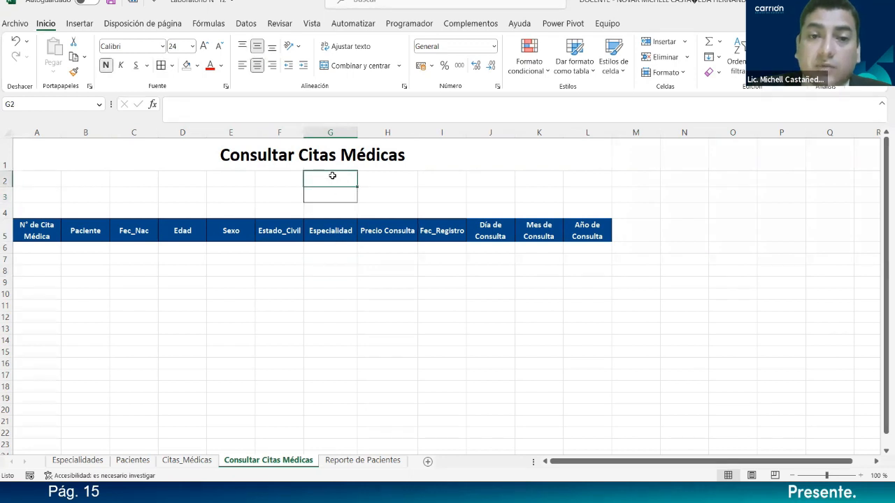
- Copy the Especialidad header from G5 to cell G2 as the label of the search field
{"action": "left_click", "coordinate": [344, 235]}
{"action": "key", "text": "ctrl+c"}
{"action": "left_click", "coordinate": [339, 180]}
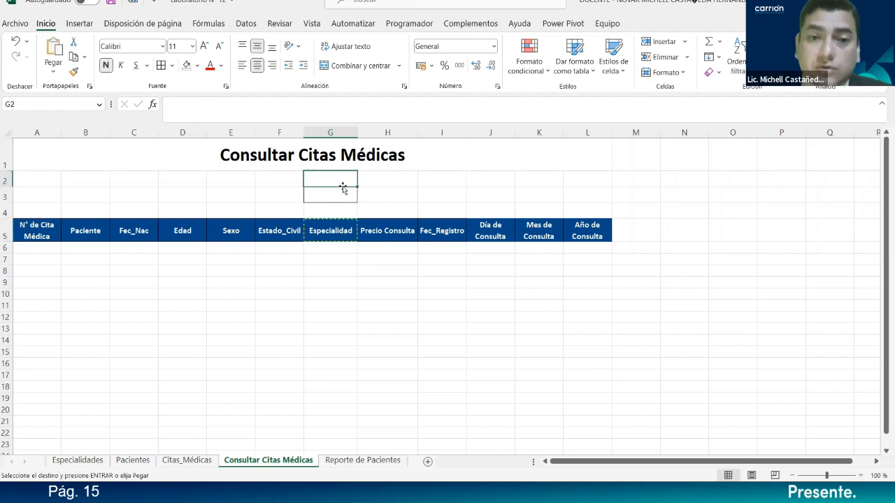
{"action": "key", "text": "ctrl+v"}
- Set up list data validation for cell G3 with the specialty names on the Especialidades sheet, =Lista_Especialidad, as its source
{"action": "left_click", "coordinate": [339, 196]}
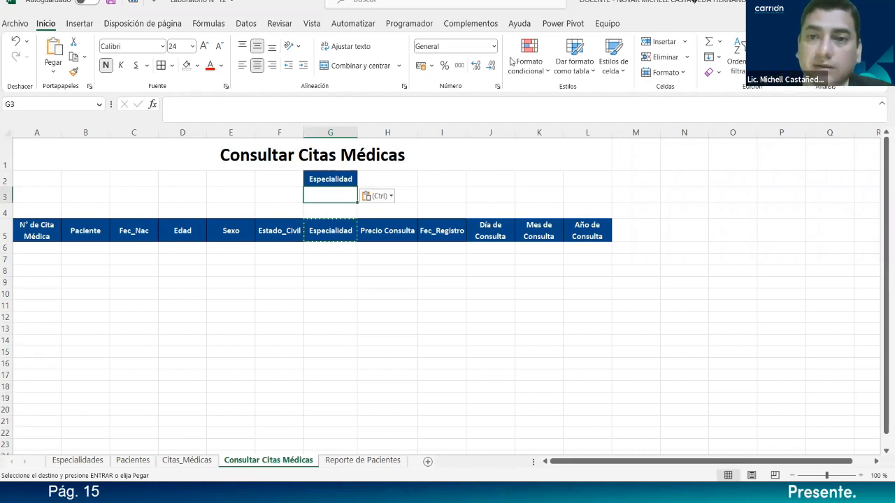
{"action": "left_click", "coordinate": [250, 23]}
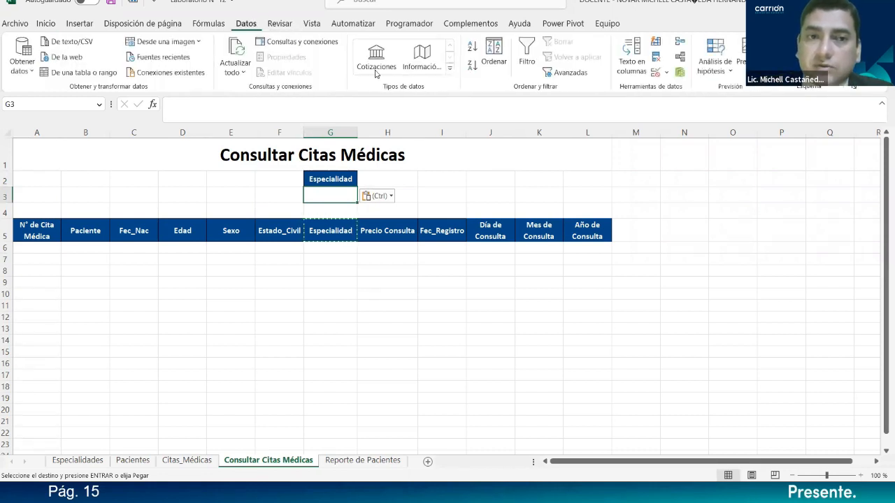
{"action": "left_click", "coordinate": [655, 72]}
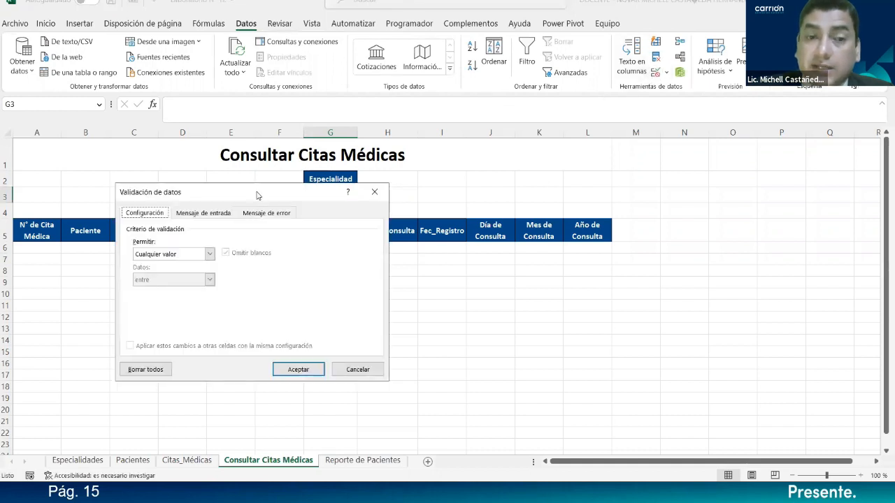
{"action": "left_click_drag", "start_coordinate": [256, 195], "coordinate": [611, 148]}
{"action": "left_click", "coordinate": [553, 205]}
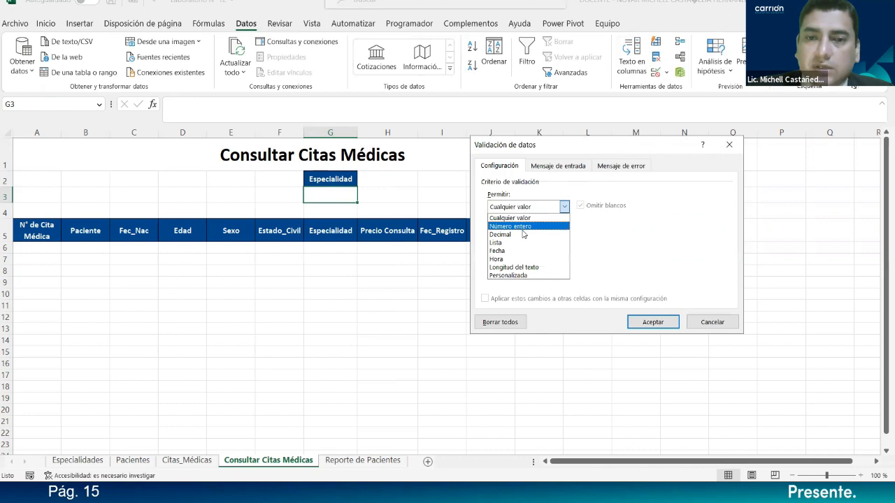
{"action": "left_click", "coordinate": [516, 240]}
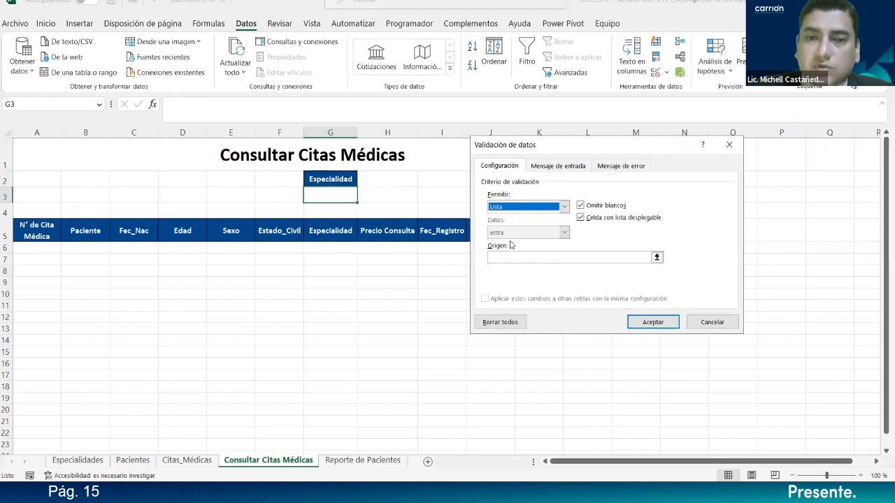
{"action": "left_click", "coordinate": [549, 257]}
{"action": "left_click", "coordinate": [89, 461]}
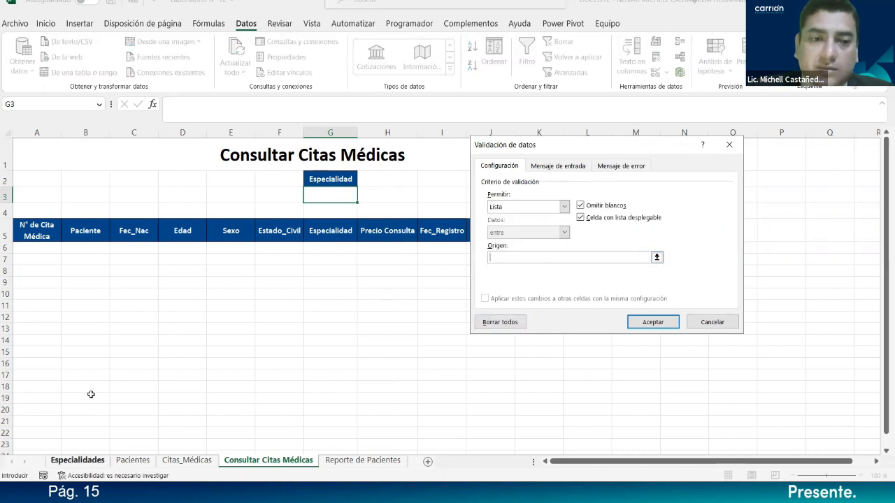
{"action": "left_click", "coordinate": [175, 186]}
{"action": "left_click_drag", "start_coordinate": [175, 203], "coordinate": [179, 395]}
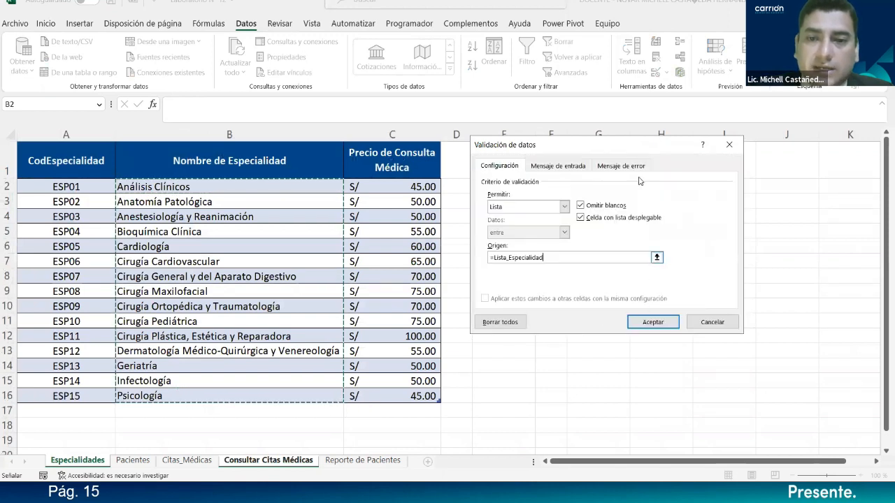
- Give the validation an error alert titled "Consulta de Citas Médicas" with the message "Seleccione una Especialidad de la Lista" and apply it
{"action": "left_click", "coordinate": [633, 169]}
{"action": "left_click", "coordinate": [621, 223]}
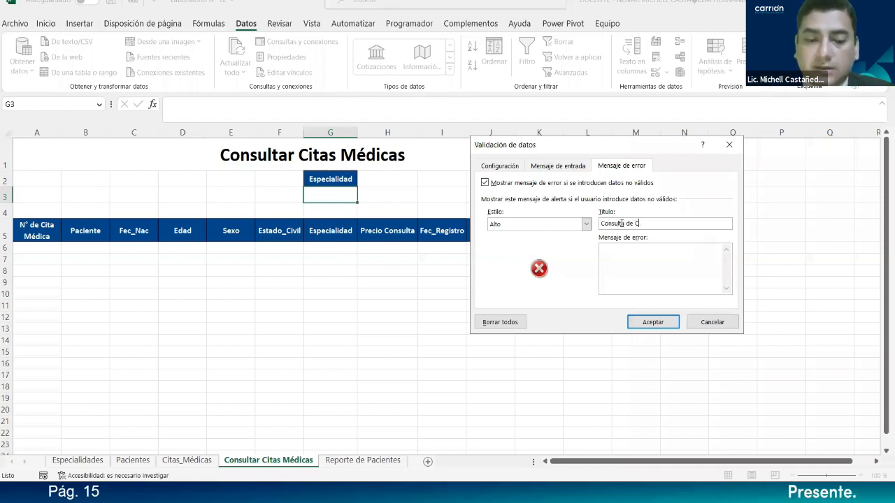
{"action": "type", "text": "Consulta de Citas Médicas"}
{"action": "key", "text": "Tab"}
{"action": "type", "text": "Seleccione u"}
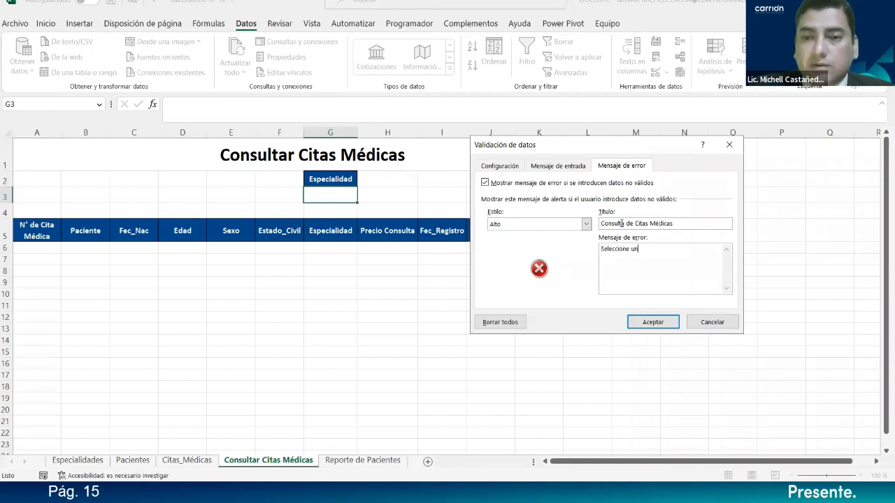
{"action": "type", "text": "na Especa"}
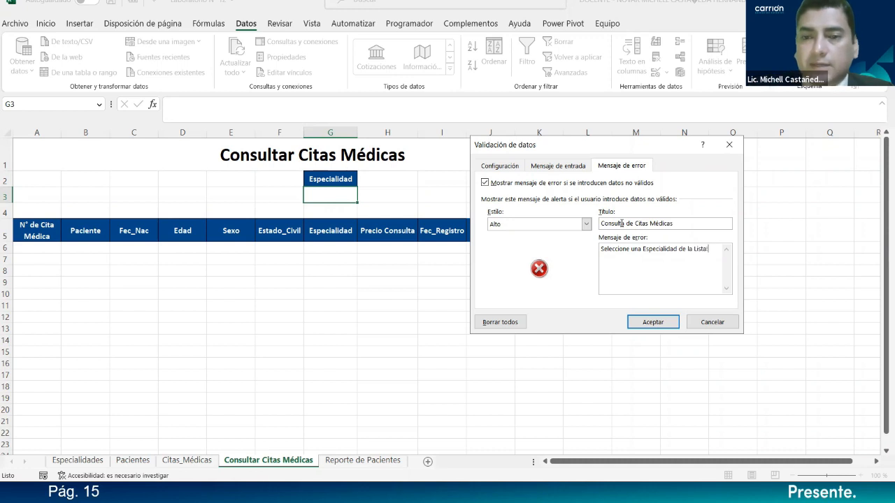
{"action": "left_click", "coordinate": [660, 321]}
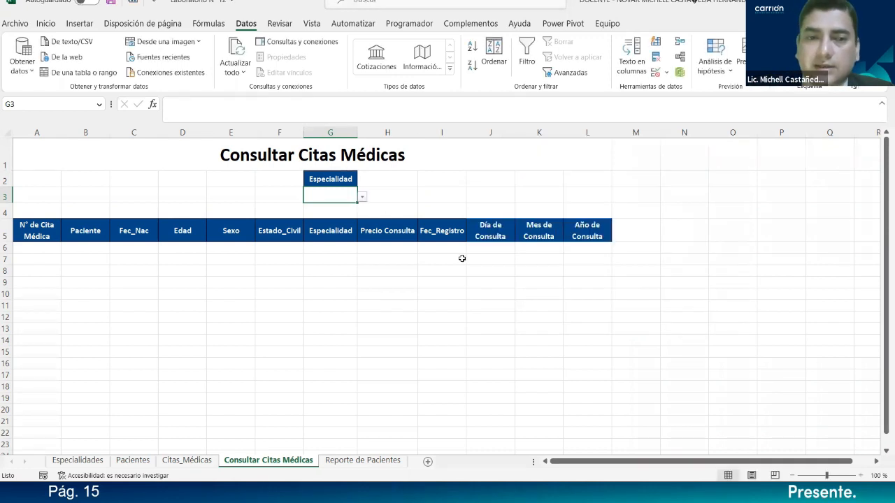
- Try out the dropdown list in G3 and choose Anatomía Patológica as the specialty
{"action": "left_click", "coordinate": [362, 200]}
{"action": "left_click", "coordinate": [347, 210]}
{"action": "left_click", "coordinate": [362, 197]}
{"action": "left_click", "coordinate": [342, 216]}
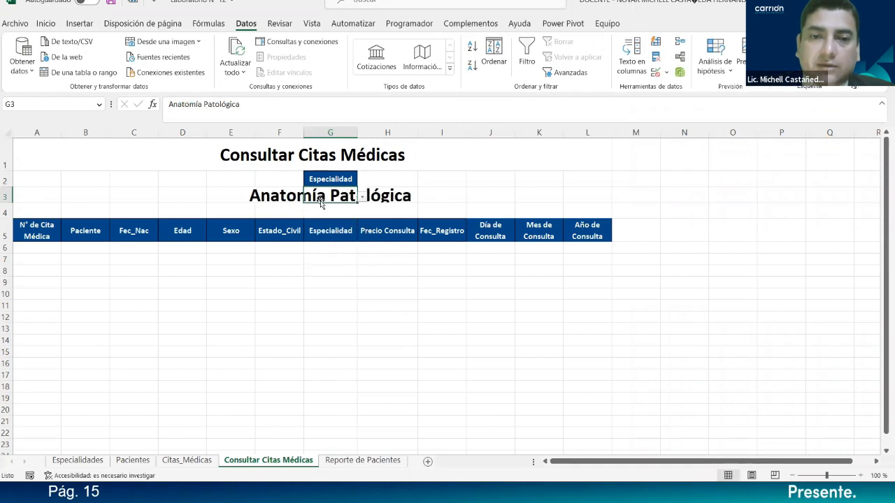
- Reduce the font size of the selected specialty in G3 to 11
{"action": "left_click", "coordinate": [46, 23]}
{"action": "left_click", "coordinate": [218, 46]}
{"action": "left_click", "coordinate": [218, 46]}
{"action": "left_click", "coordinate": [218, 46]}
{"action": "left_click", "coordinate": [218, 47]}
{"action": "left_click", "coordinate": [218, 47]}
{"action": "left_click", "coordinate": [218, 46]}
{"action": "left_click", "coordinate": [218, 46]}
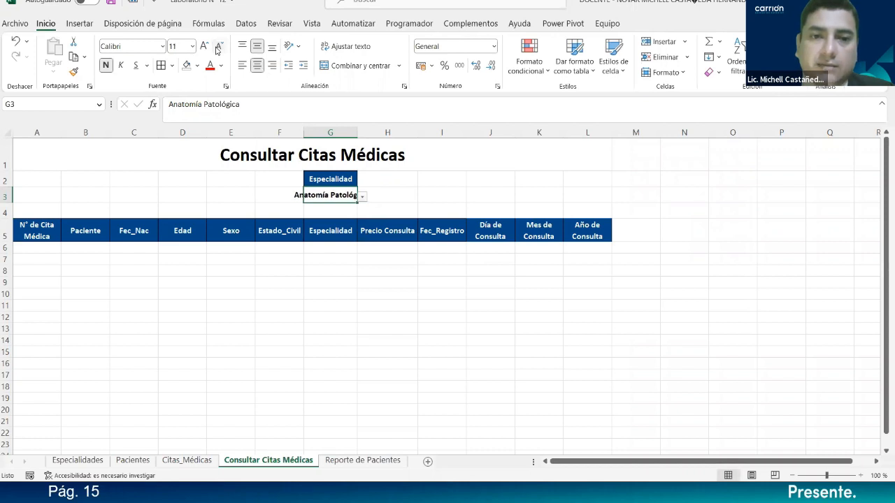
- Widen column G to fit the specialty name and left-align cell G3
{"action": "left_click", "coordinate": [318, 178]}
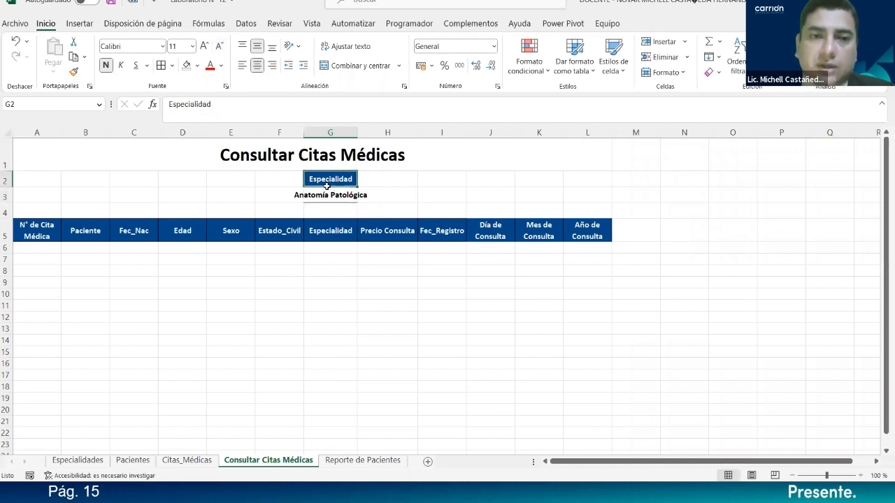
{"action": "left_click", "coordinate": [326, 193]}
{"action": "left_click_drag", "start_coordinate": [357, 133], "coordinate": [408, 136]}
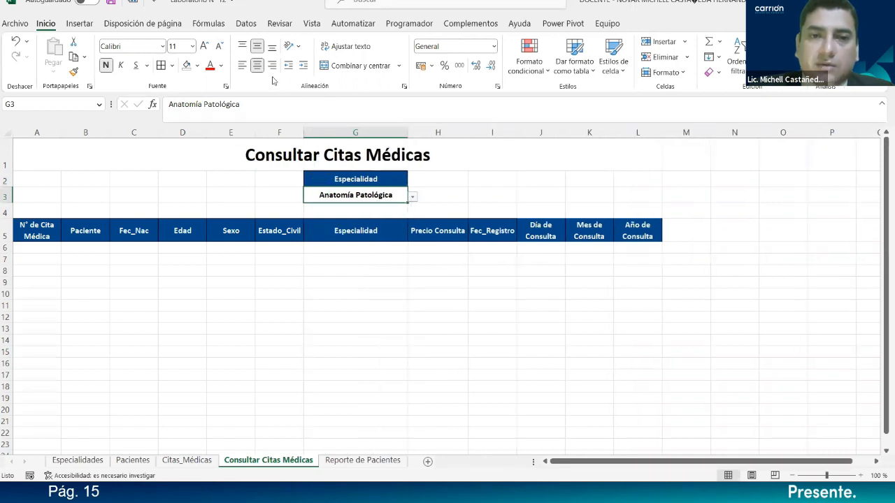
{"action": "left_click", "coordinate": [241, 66]}
{"action": "left_click", "coordinate": [115, 271]}
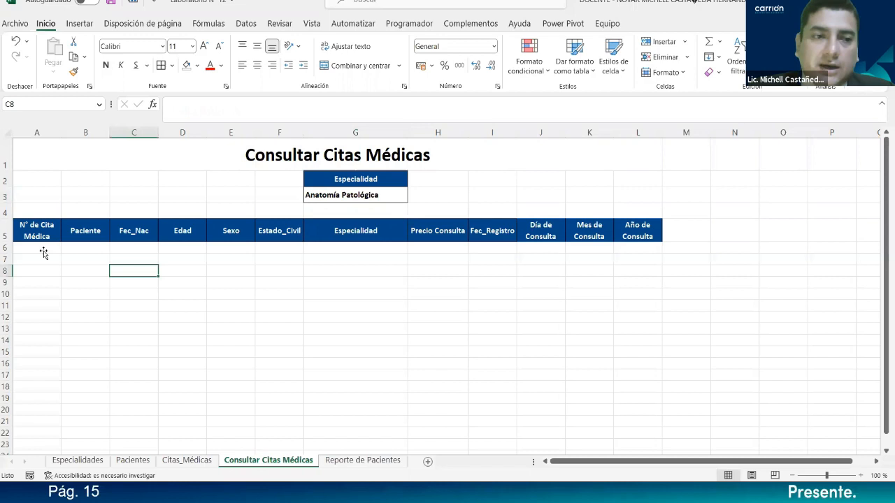
{"action": "left_click", "coordinate": [43, 253]}
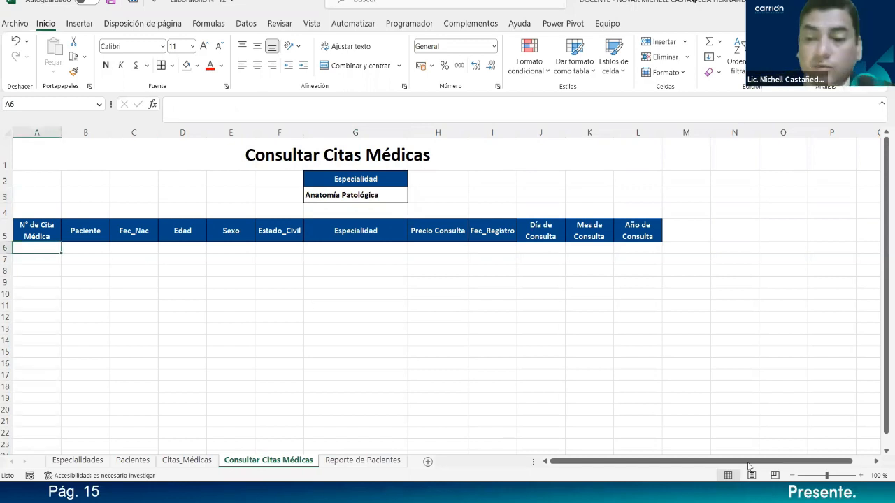
{"action": "left_click", "coordinate": [353, 195]}
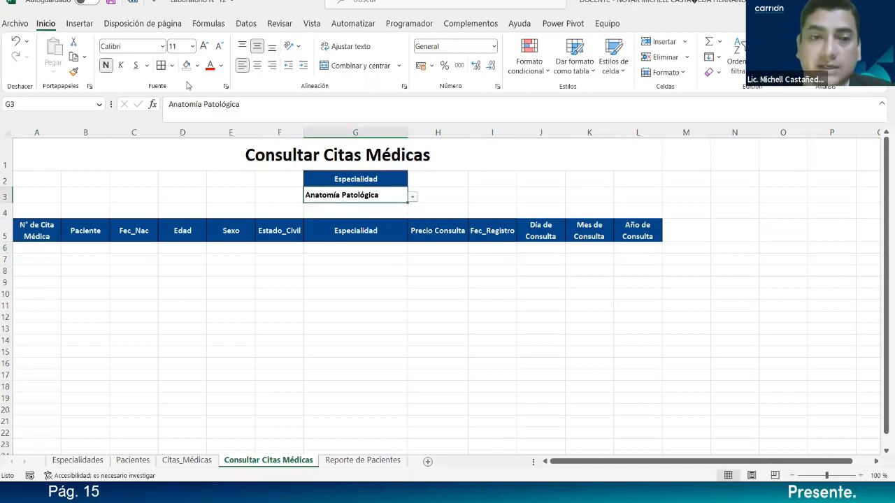
{"action": "left_click", "coordinate": [107, 66]}
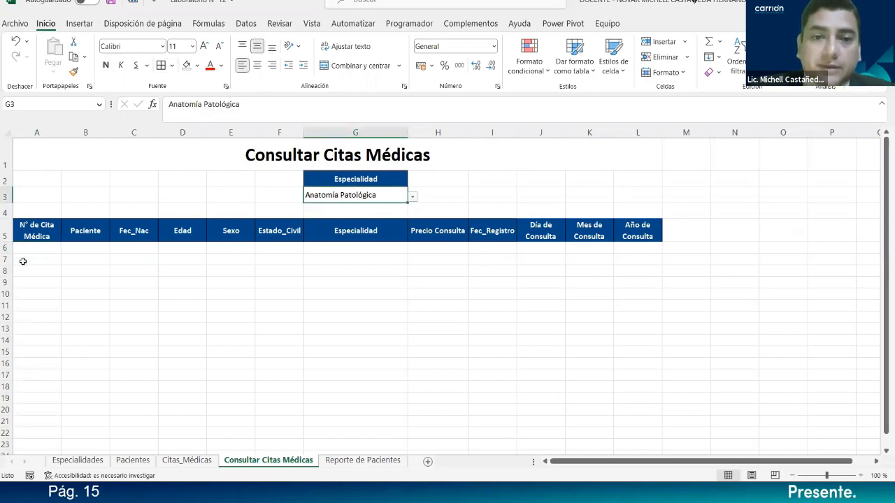
{"action": "left_click", "coordinate": [107, 65]}
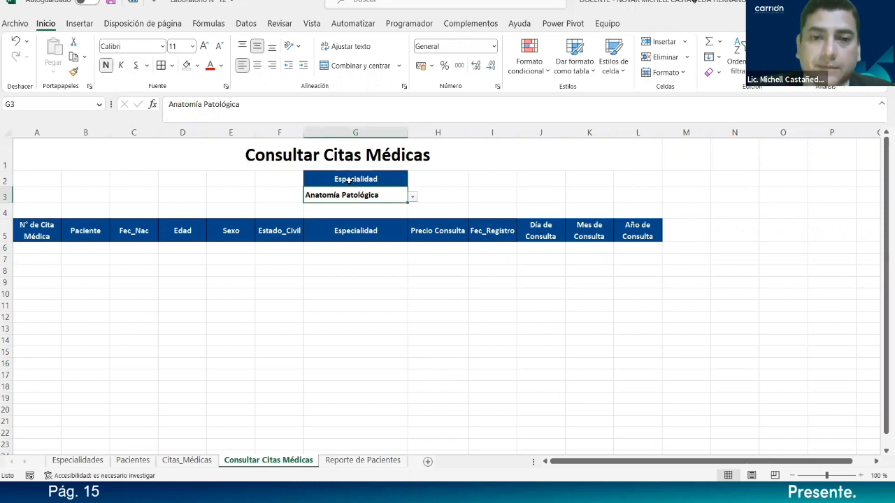
- Increase the font size of the Especialidad label in G2 and the header row A5:L5 by one step
{"action": "left_click", "coordinate": [349, 180]}
{"action": "left_click", "coordinate": [199, 275]}
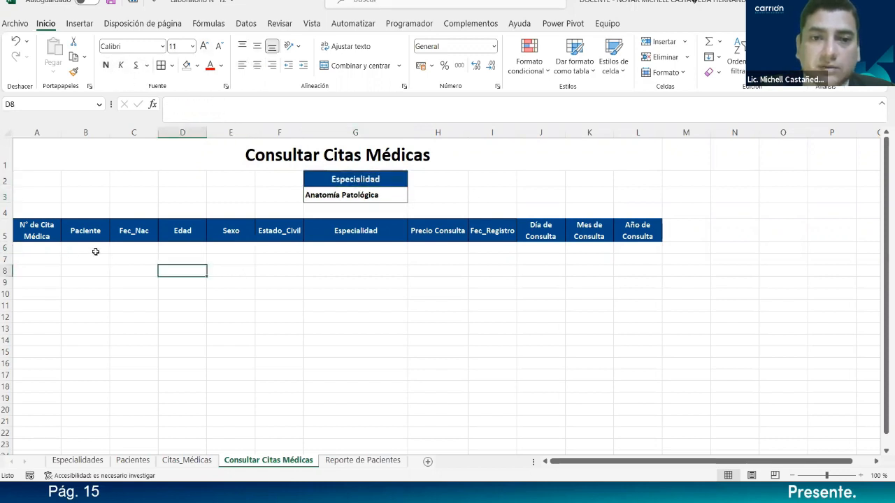
{"action": "left_click_drag", "start_coordinate": [31, 229], "coordinate": [638, 231]}
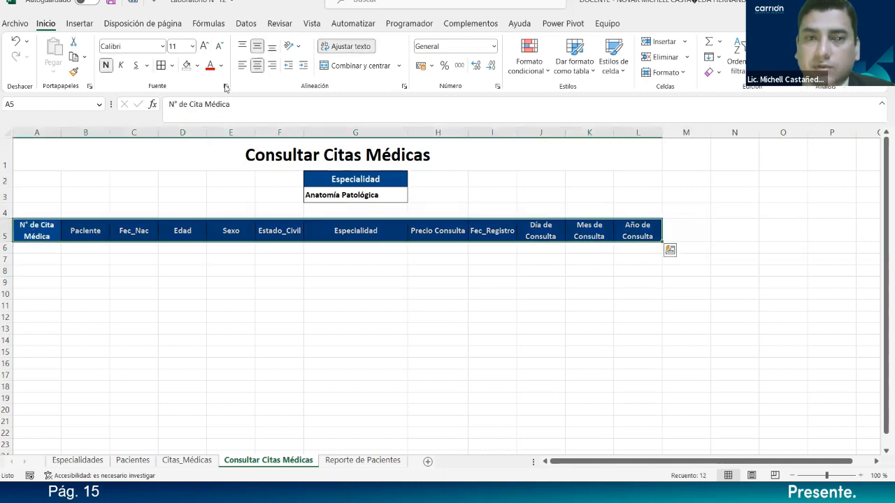
{"action": "left_click", "coordinate": [204, 46]}
{"action": "left_click", "coordinate": [191, 271]}
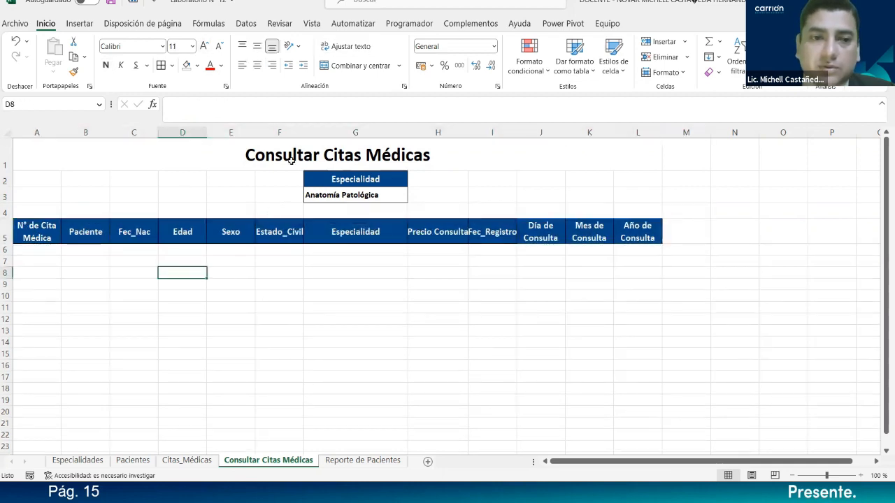
- Widen column F to fit the Estado_Civil header
{"action": "left_click_drag", "start_coordinate": [305, 133], "coordinate": [318, 132]}
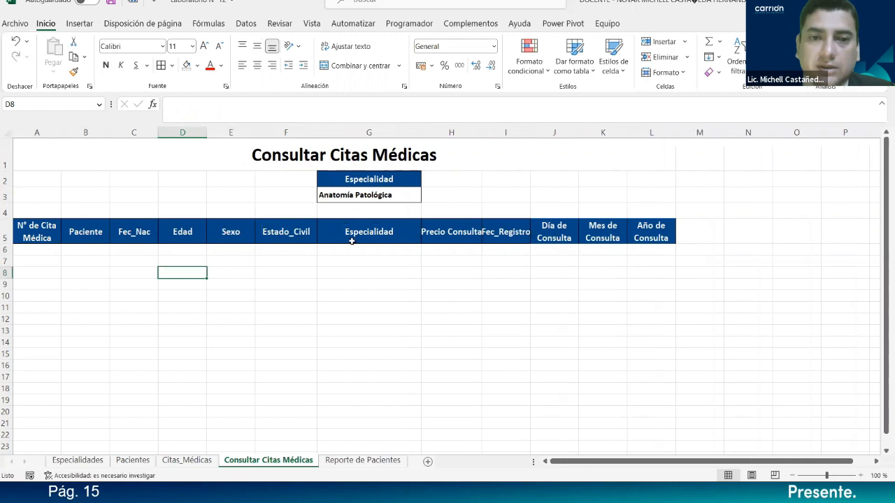
- Begin a FILTRAR formula in A6 with the absolute range Citas_Médicas!$A$3:$L$25 as the array
{"action": "left_click", "coordinate": [56, 250]}
{"action": "left_click", "coordinate": [860, 476]}
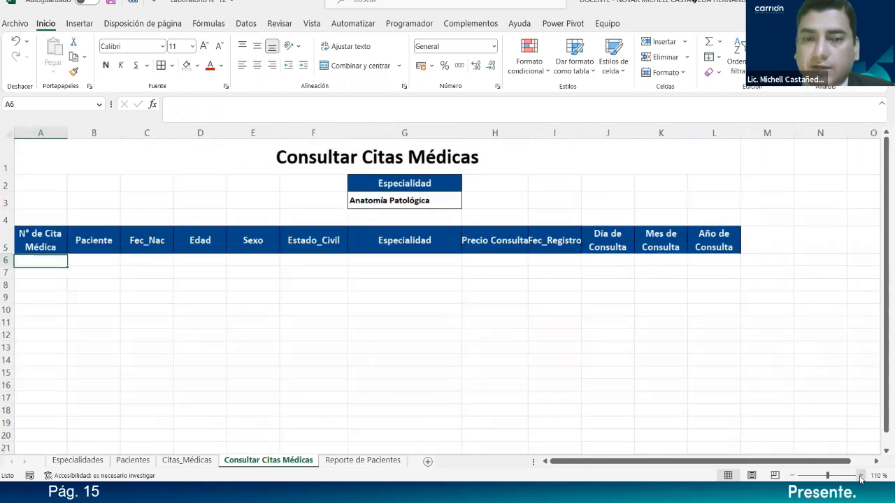
{"action": "type", "text": "=fil"}
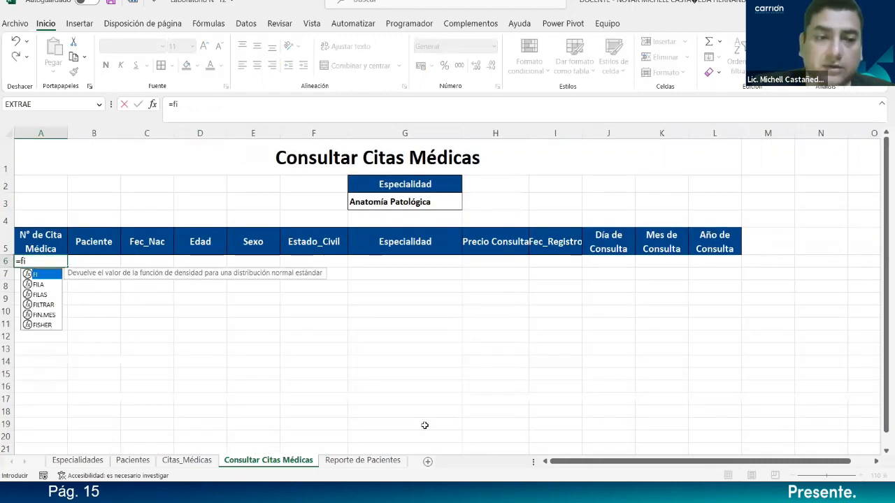
{"action": "key", "text": "Down"}
{"action": "key", "text": "Down"}
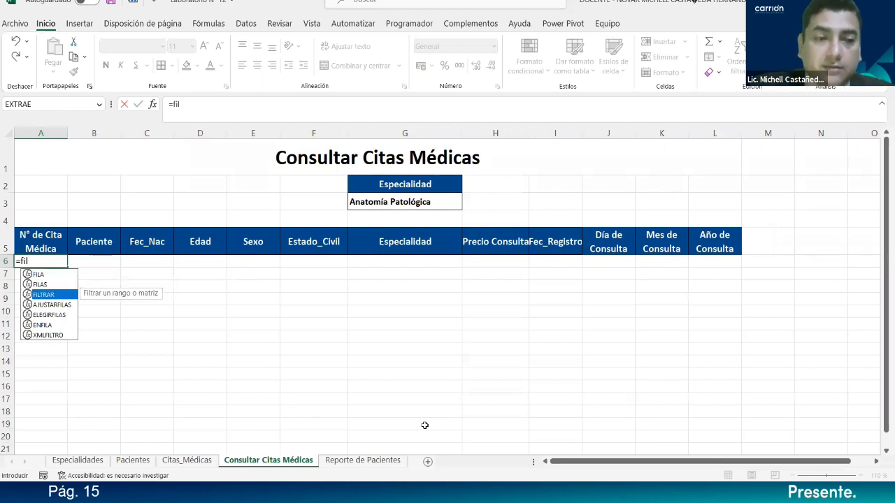
{"action": "key", "text": "Tab"}
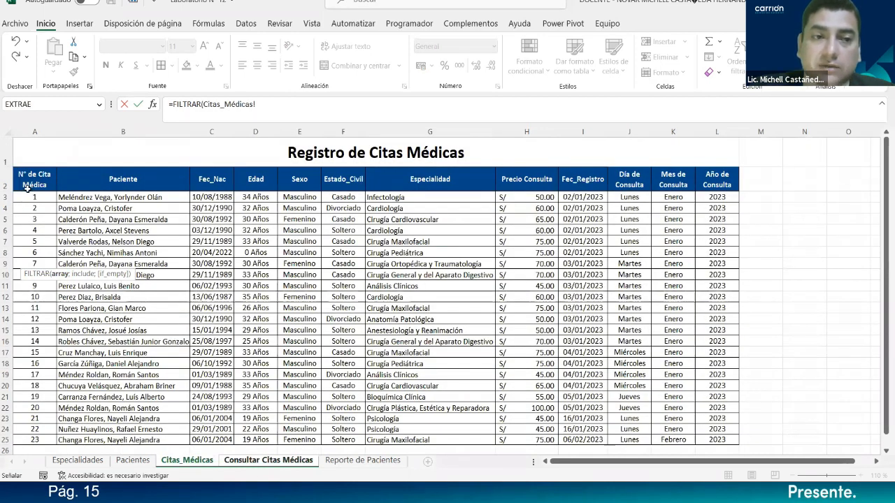
{"action": "left_click_drag", "start_coordinate": [27, 189], "coordinate": [709, 389]}
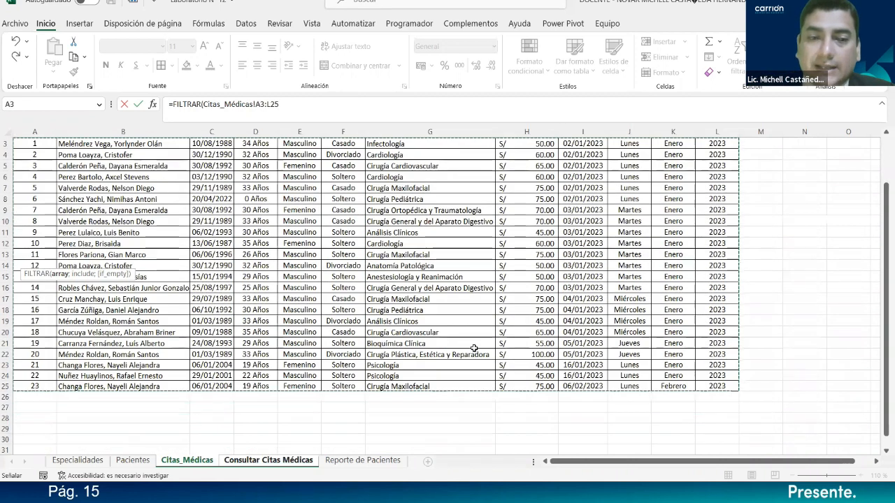
{"action": "scroll", "coordinate": [227, 210], "scroll_direction": "up", "scroll_amount": 2}
{"action": "left_click", "coordinate": [306, 112]}
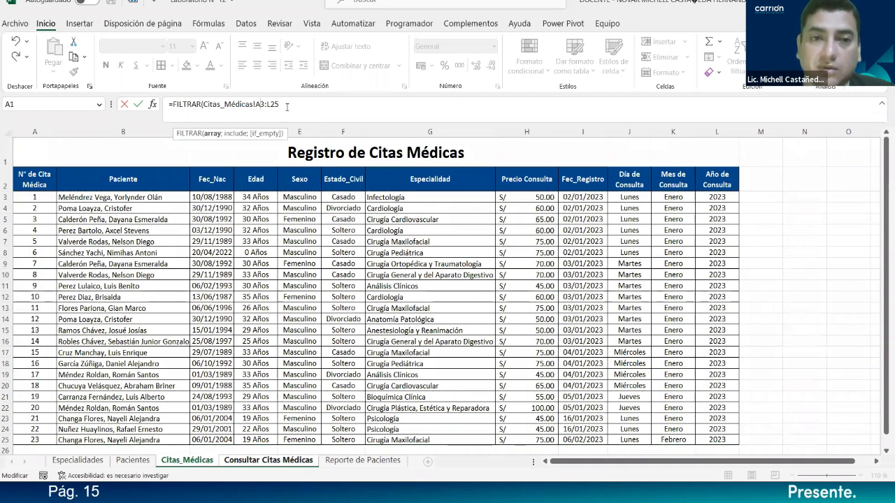
{"action": "key", "text": "F4"}
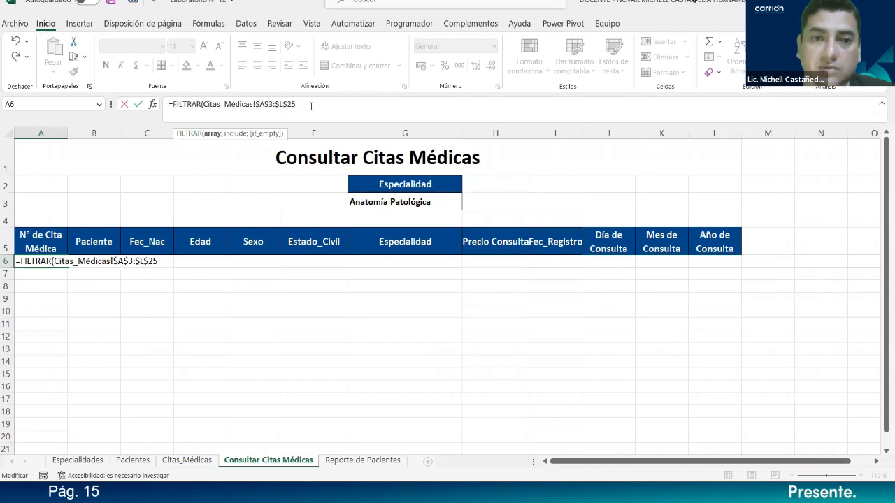
- Complete the FILTRAR formula with the condition Citas_Médicas!$G$3:$G$25='Consultar Citas Médicas'!G3 and enter it
{"action": "type", "text": ";Citas_Médicas!"}
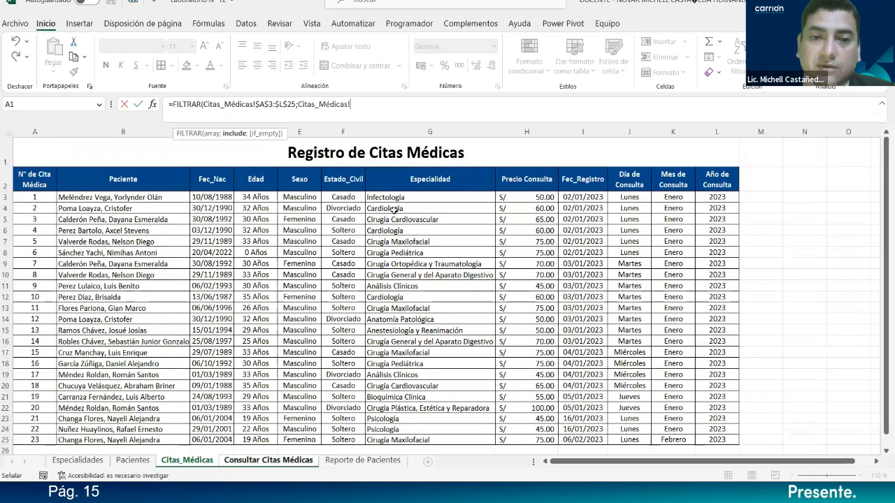
{"action": "left_click_drag", "start_coordinate": [399, 199], "coordinate": [416, 411]}
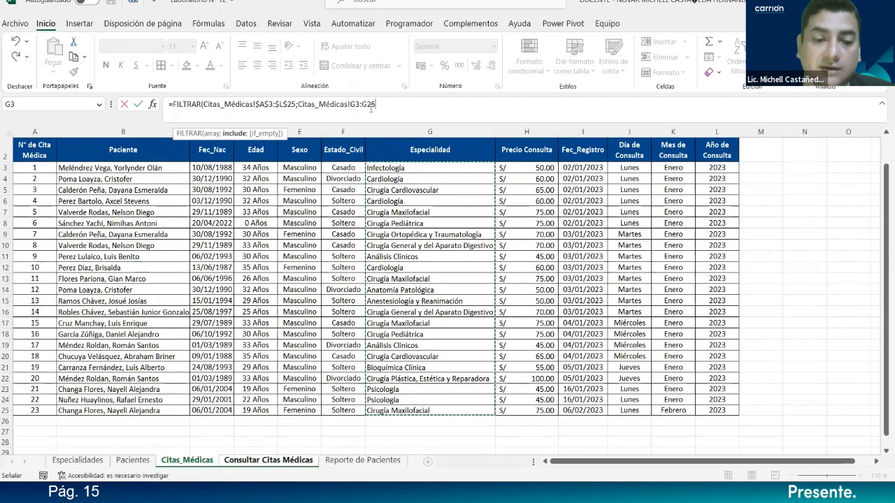
{"action": "key", "text": "F4"}
{"action": "left_click", "coordinate": [403, 105]}
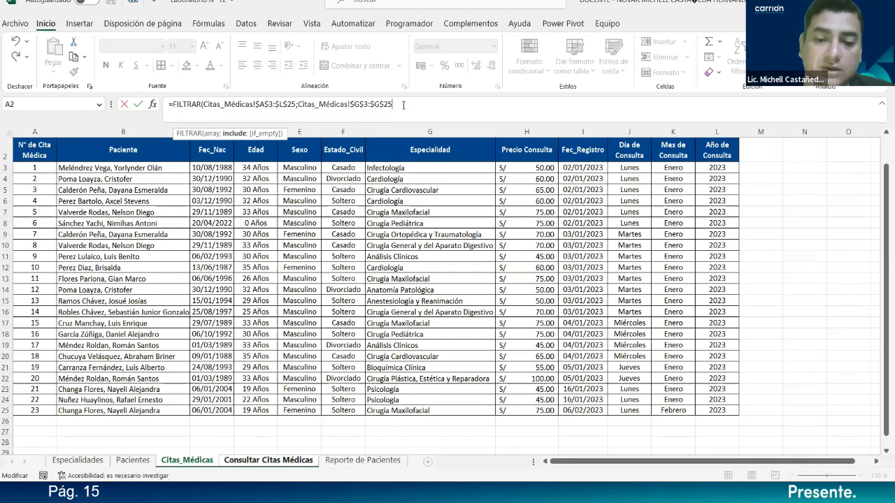
{"action": "type", "text": "="}
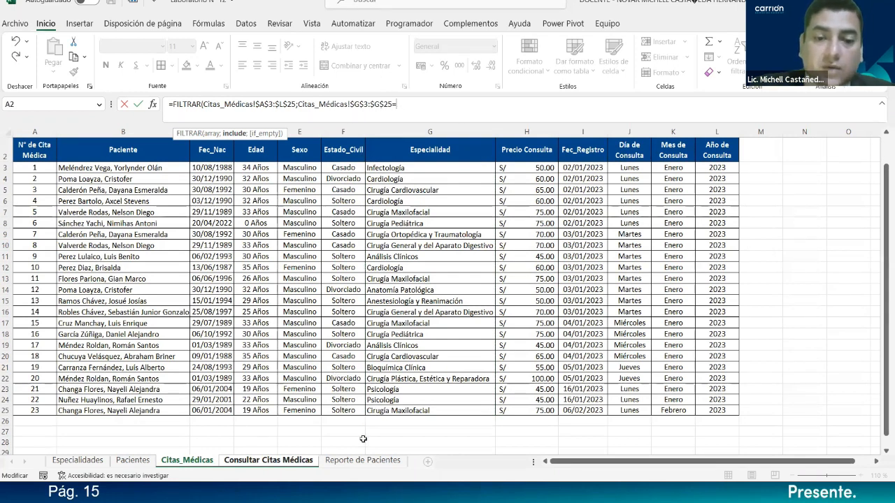
{"action": "key", "text": "ctrl+Page_Down"}
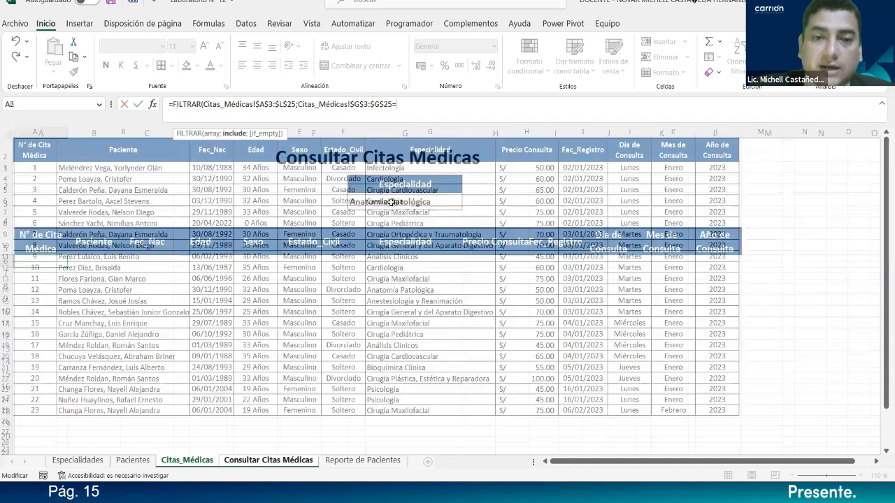
{"action": "left_click", "coordinate": [395, 201]}
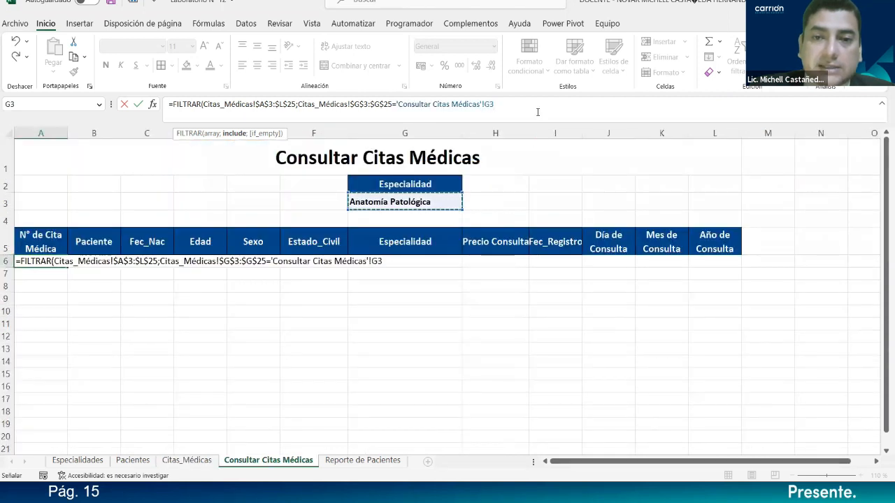
{"action": "type", "text": ")"}
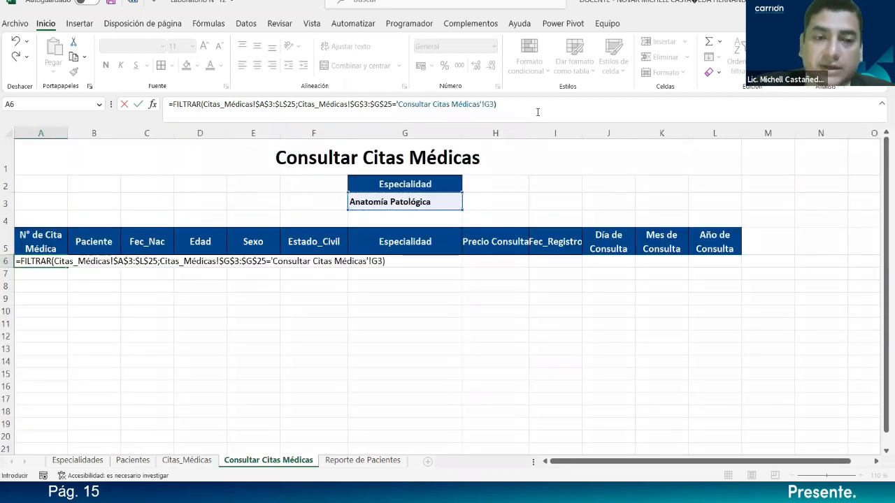
{"action": "key", "text": "Return"}
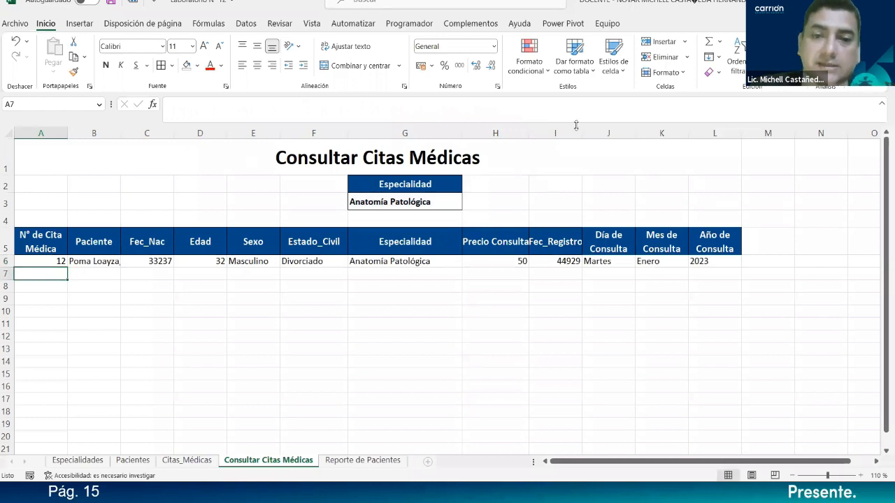
- Test the filter by choosing Anestesiología y Reanimación and then Cardiología as the specialty in G3
{"action": "left_click", "coordinate": [455, 202]}
{"action": "left_click", "coordinate": [467, 205]}
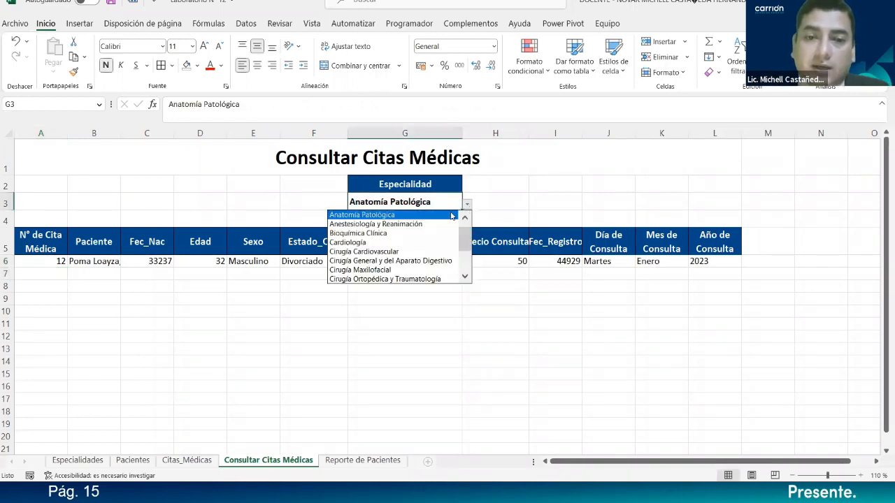
{"action": "left_click", "coordinate": [422, 223]}
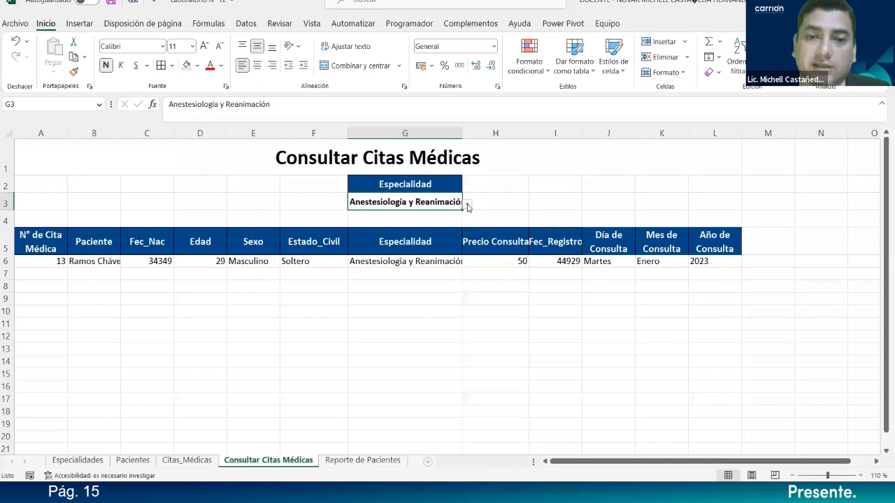
{"action": "left_click", "coordinate": [467, 205]}
{"action": "left_click", "coordinate": [415, 235]}
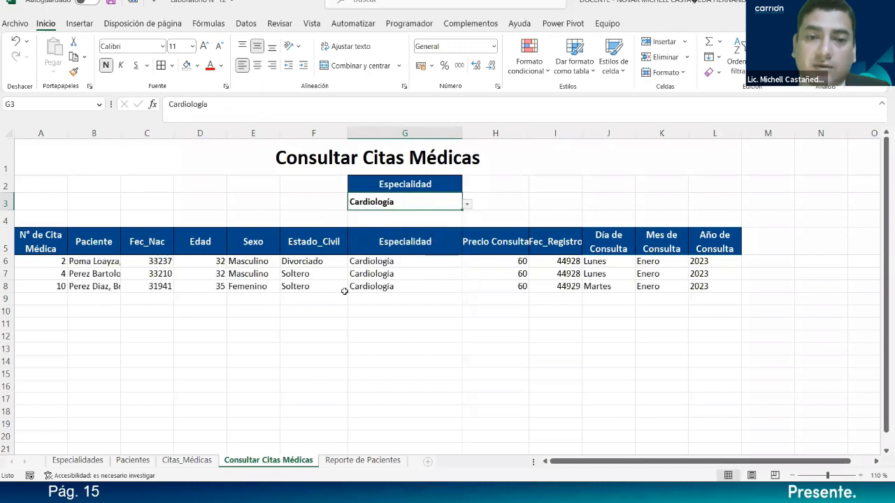
- Autofit column B to the patient names
{"action": "double_click", "coordinate": [118, 132]}
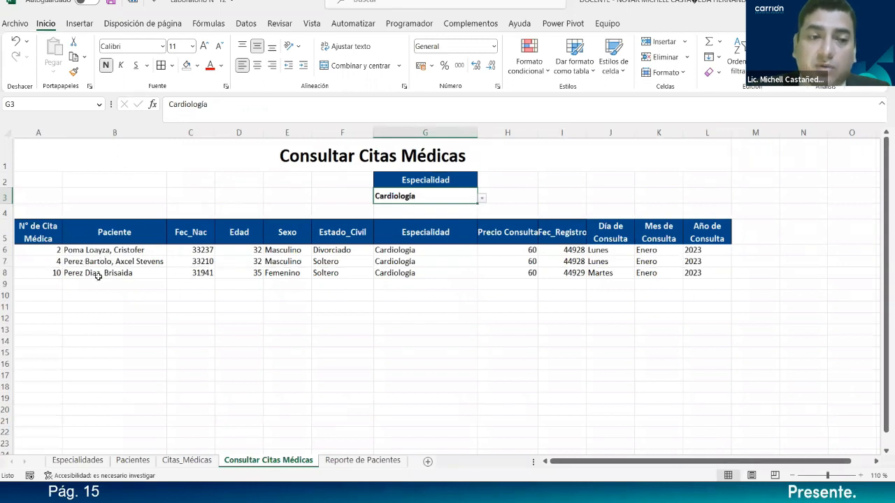
- Try to reopen the specialty dropdown list in G3
{"action": "left_click", "coordinate": [504, 196]}
{"action": "left_click", "coordinate": [439, 199]}
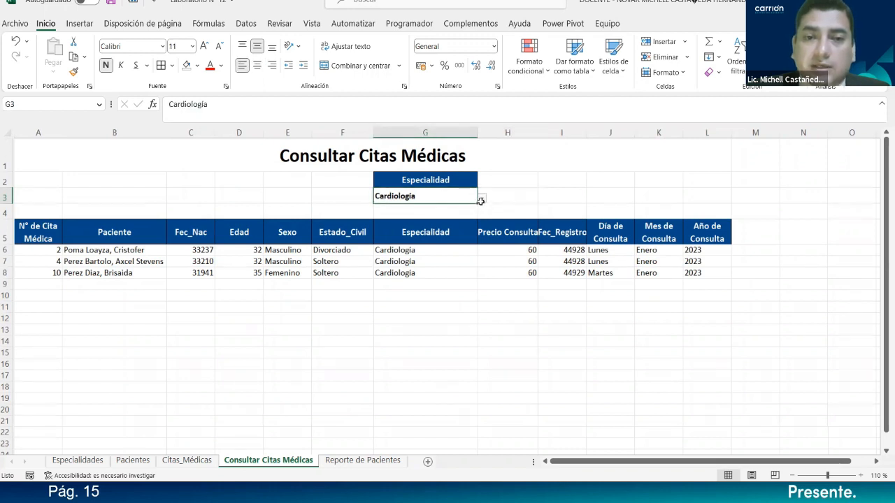
{"action": "left_click", "coordinate": [483, 200]}
{"action": "left_click", "coordinate": [476, 198]}
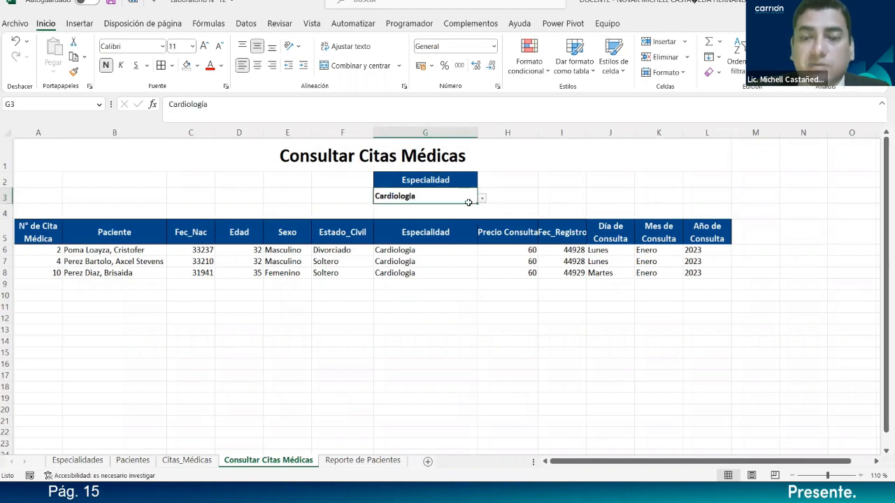
{"action": "left_click", "coordinate": [469, 203]}
{"action": "left_click", "coordinate": [469, 202]}
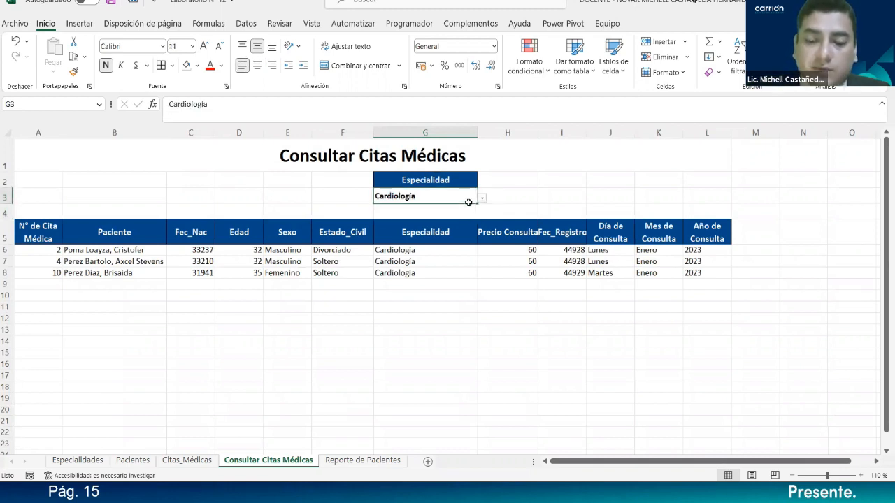
{"action": "right_click", "coordinate": [470, 202]}
{"action": "key", "text": "Escape"}
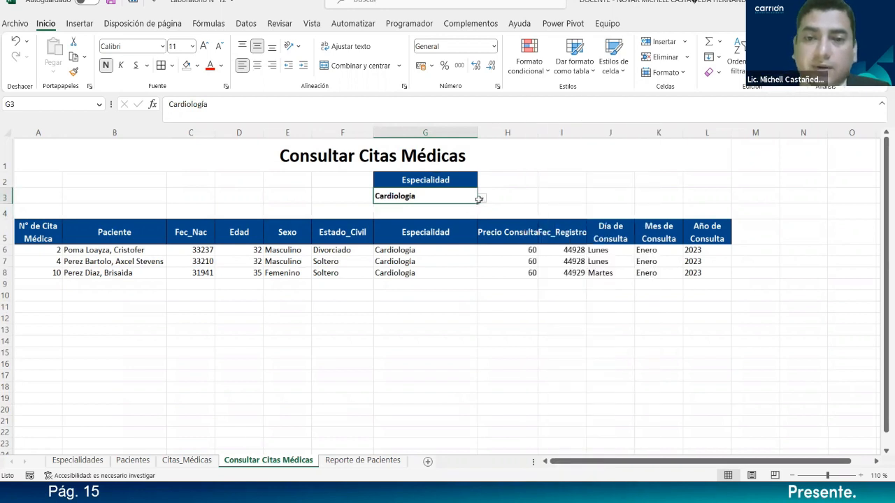
{"action": "left_click", "coordinate": [260, 305]}
{"action": "left_click", "coordinate": [192, 252]}
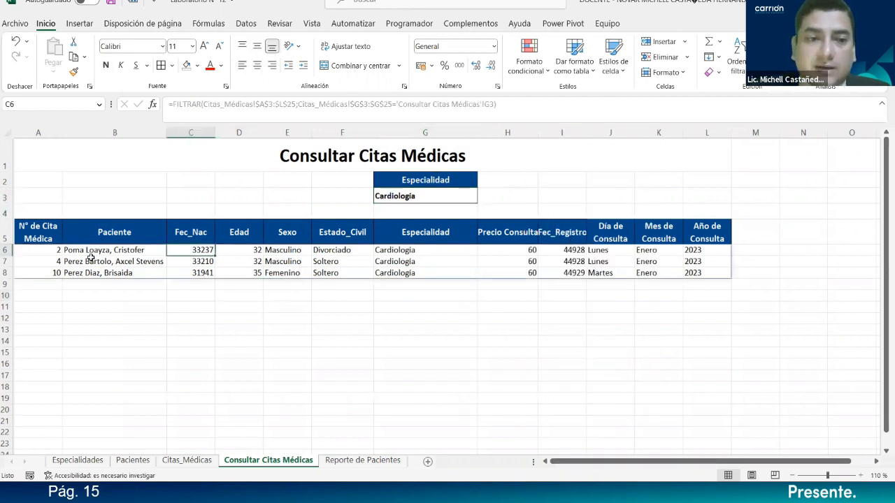
{"action": "left_click", "coordinate": [287, 196]}
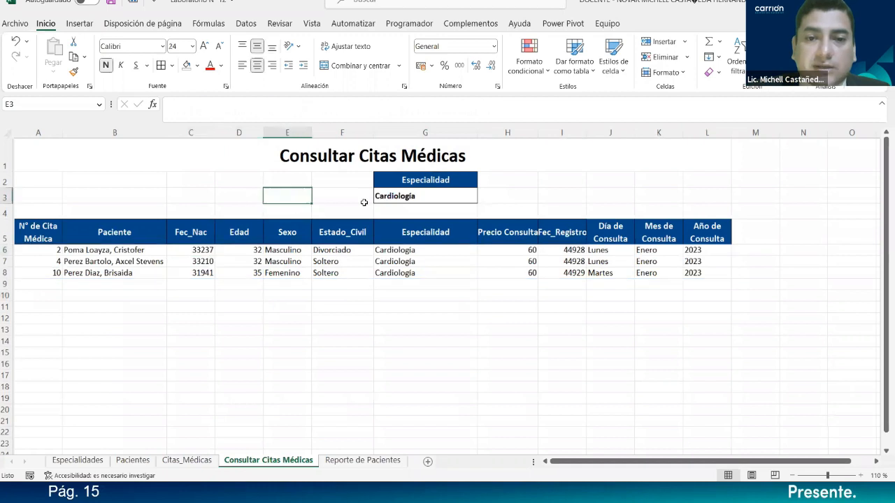
- Save the workbook
{"action": "left_click", "coordinate": [465, 200]}
{"action": "left_click", "coordinate": [112, 3]}
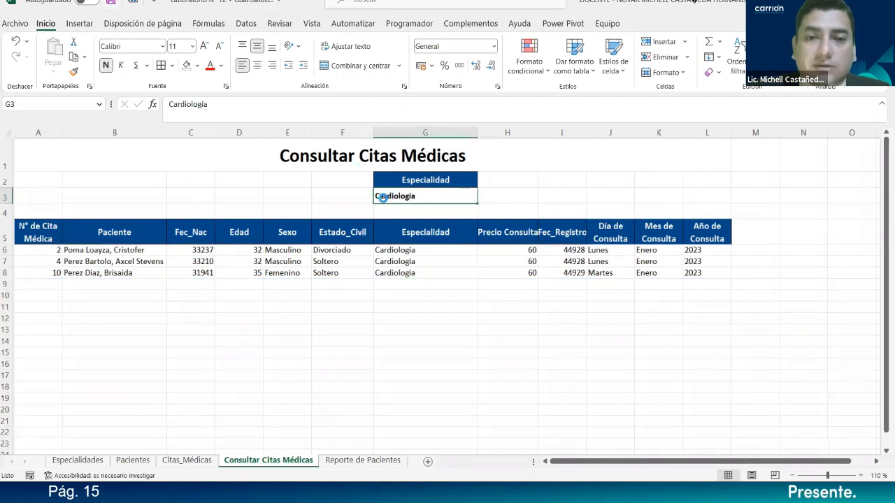
- Re-enter Cardiología as the specialty in G3
{"action": "left_click", "coordinate": [100, 254]}
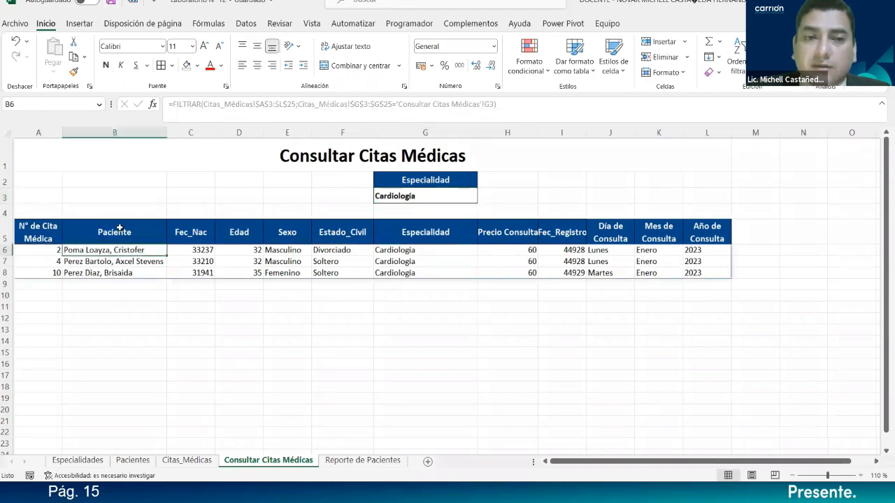
{"action": "left_click", "coordinate": [143, 195]}
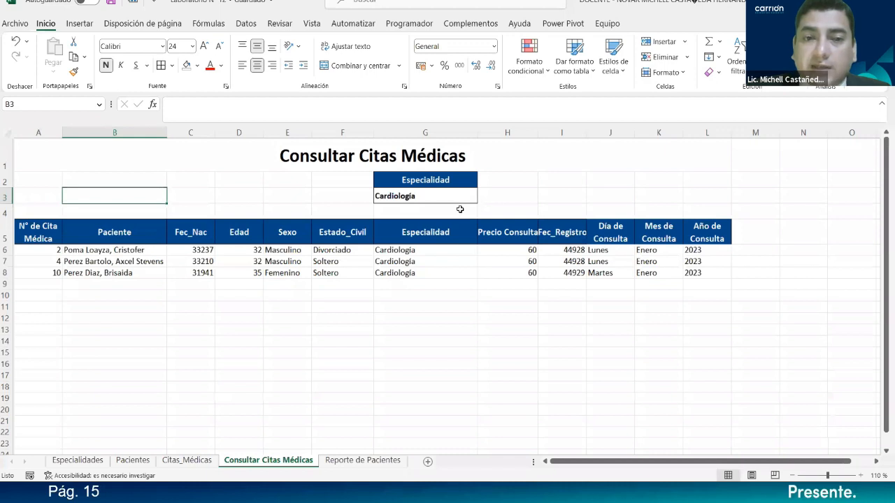
{"action": "left_click", "coordinate": [460, 187]}
{"action": "left_click", "coordinate": [465, 199]}
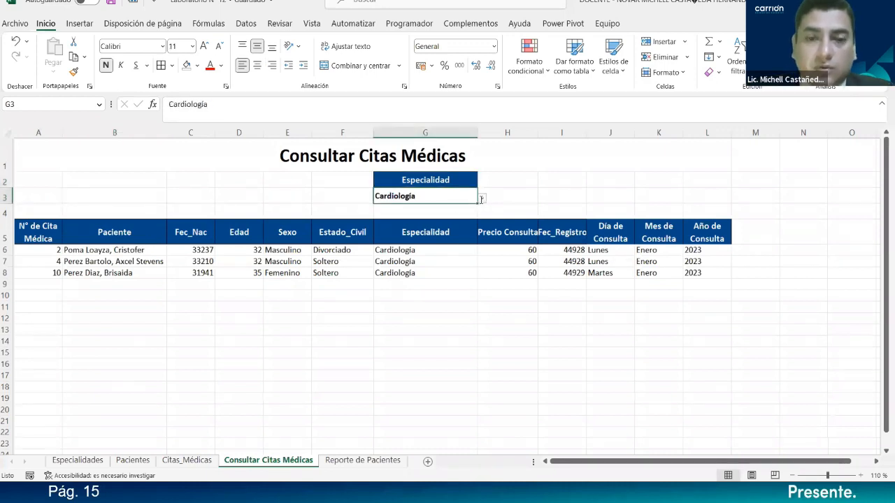
{"action": "key", "text": "BackSpace"}
{"action": "type", "text": "Cardiología"}
{"action": "key", "text": "ctrl+Return"}
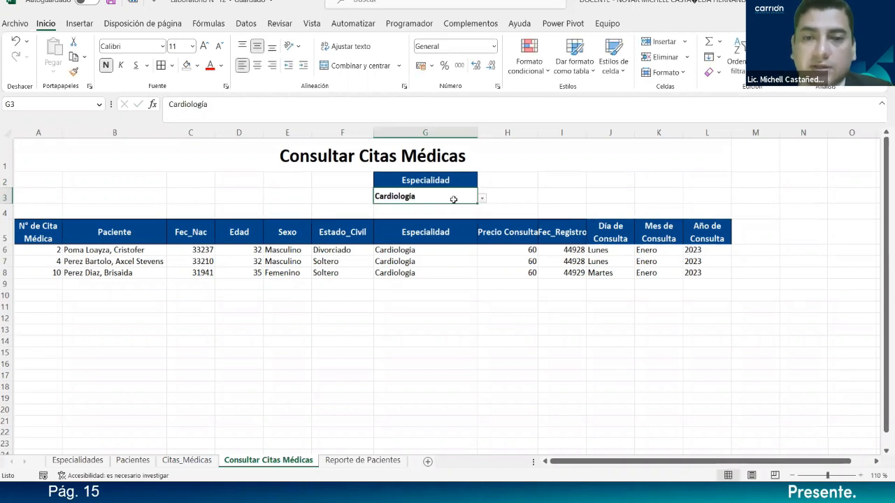
- Replace the specialty in G3 with Infectología
{"action": "key", "text": "F2"}
{"action": "left_click_drag", "start_coordinate": [361, 198], "coordinate": [294, 199]}
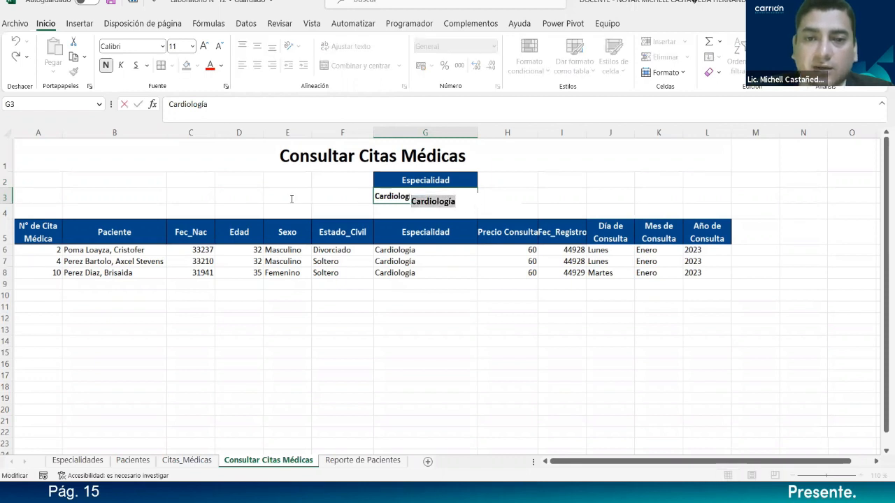
{"action": "type", "text": "iN"}
{"action": "key", "text": "BackSpace"}
{"action": "key", "text": "BackSpace"}
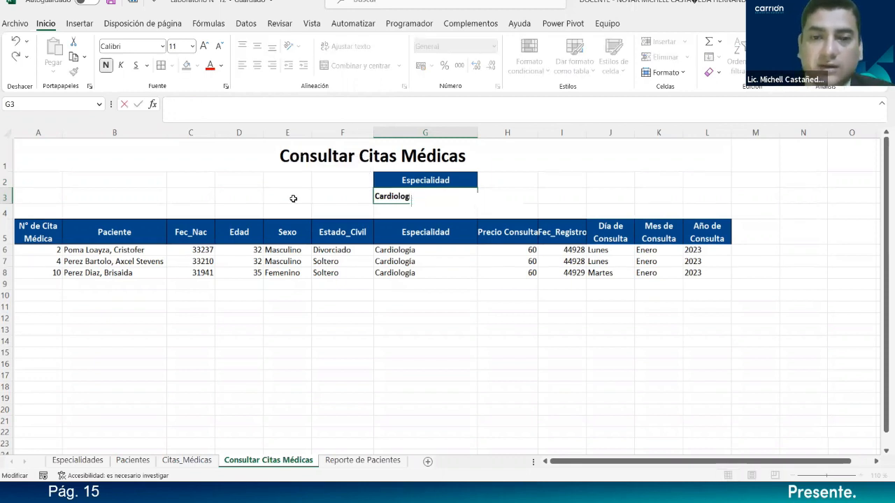
{"action": "type", "text": "Infect"}
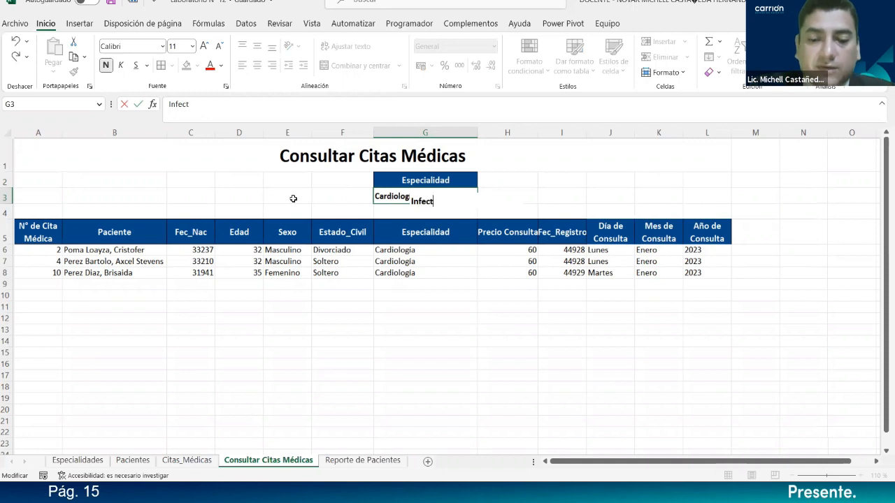
{"action": "type", "text": "ología"}
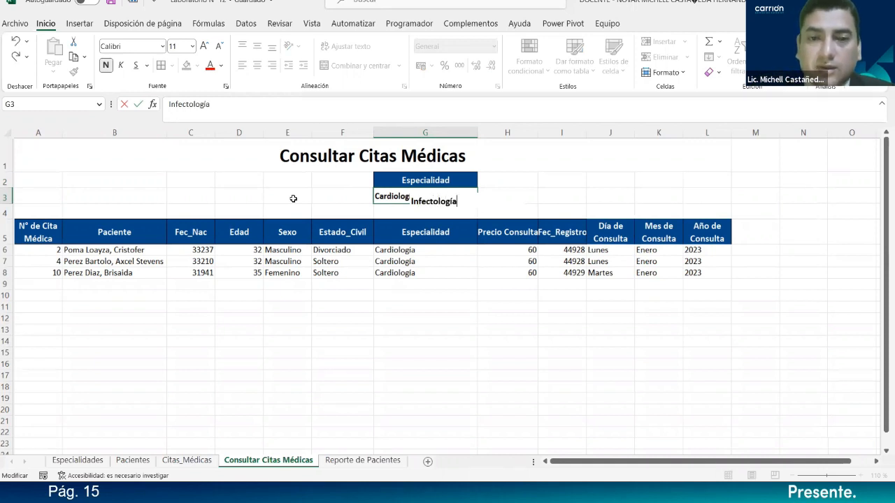
{"action": "key", "text": "Return"}
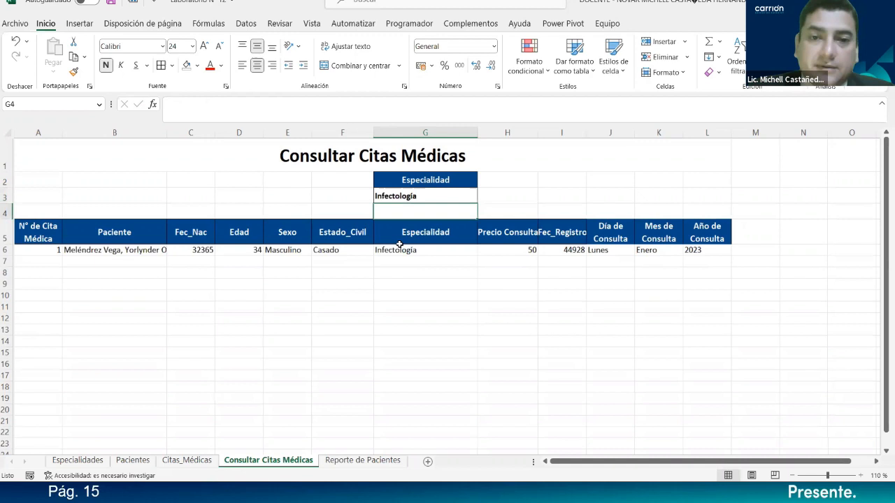
- Test the data validation of G3 by entering the invalid specialty fdsfsd, and cancel the entry
{"action": "left_click", "coordinate": [425, 199]}
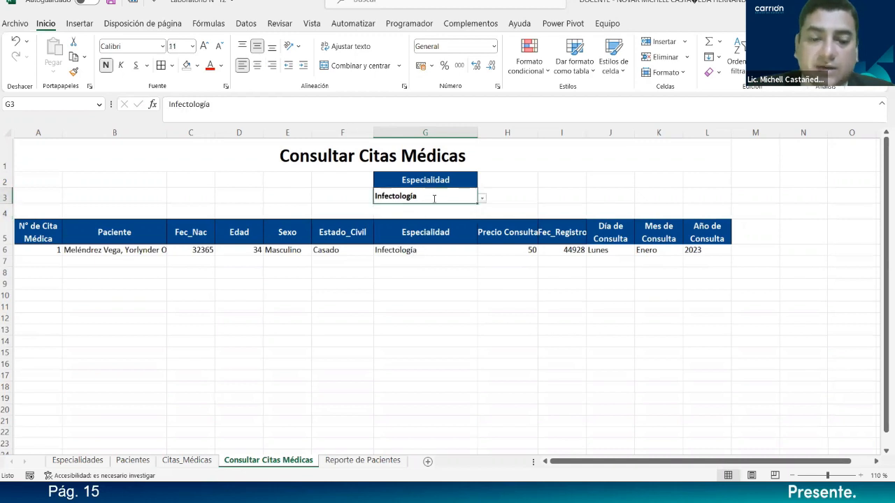
{"action": "type", "text": "fdsfsd"}
{"action": "key", "text": "Return"}
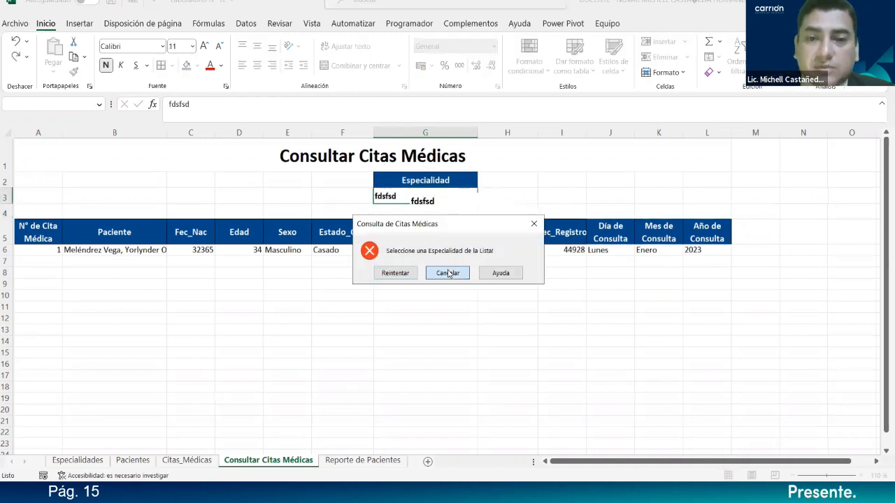
{"action": "left_click", "coordinate": [447, 272]}
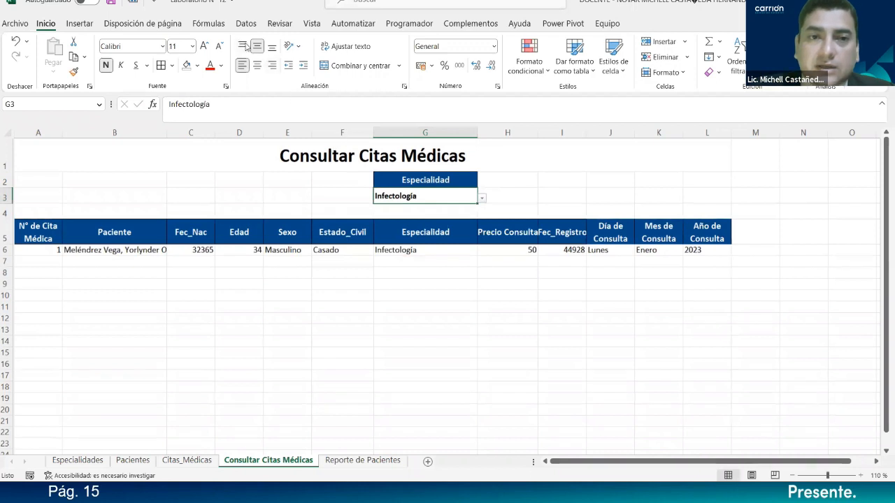
{"action": "left_click", "coordinate": [500, 168]}
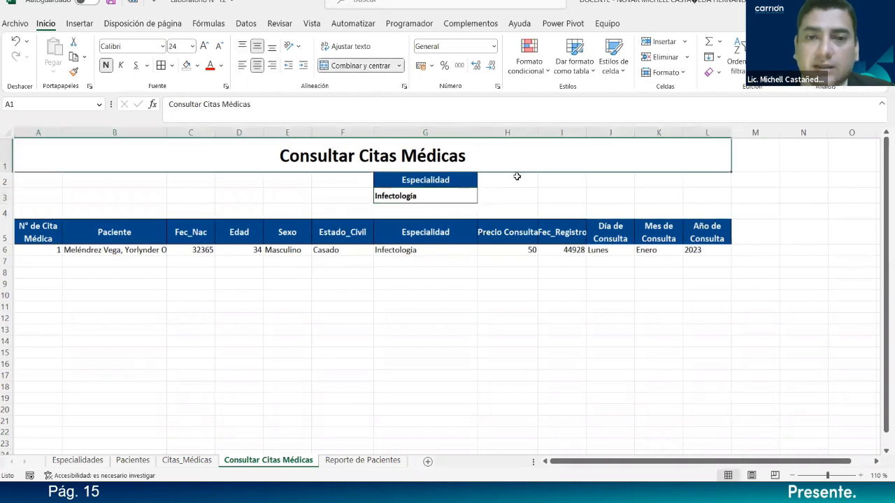
{"action": "left_click", "coordinate": [473, 195]}
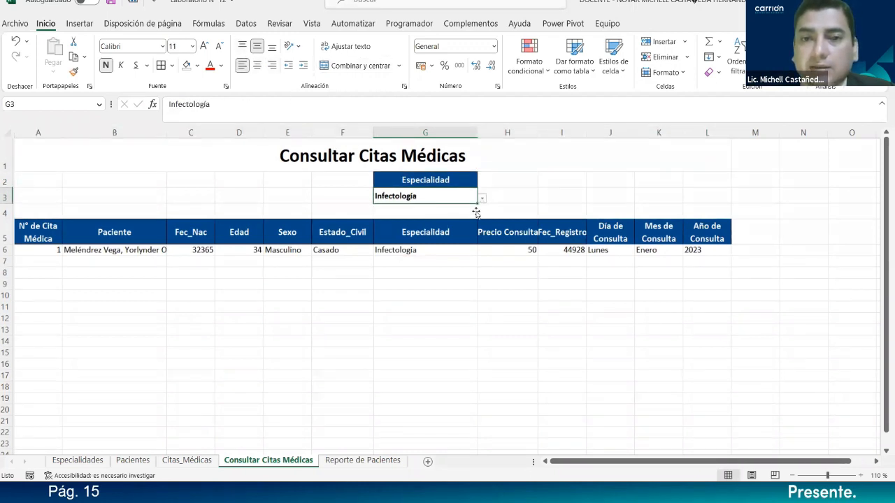
{"action": "left_click", "coordinate": [436, 235]}
{"action": "left_click", "coordinate": [207, 242]}
- Change the specialty in G3 back to Cardiología
{"action": "left_click", "coordinate": [434, 201]}
{"action": "key", "text": "F2"}
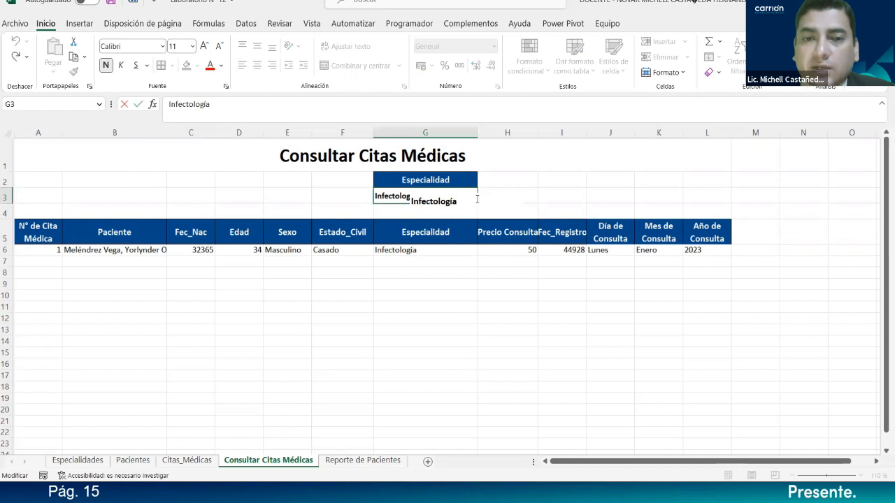
{"action": "left_click_drag", "start_coordinate": [476, 199], "coordinate": [343, 196]}
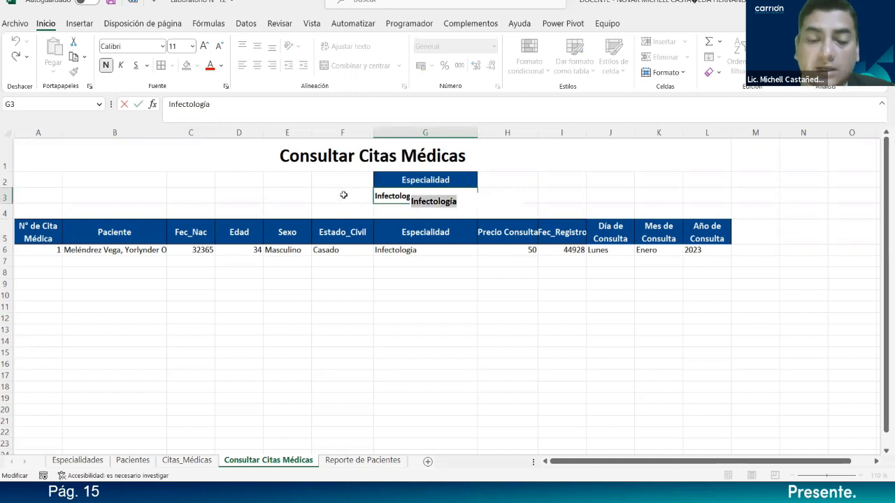
{"action": "type", "text": "Cardiol"}
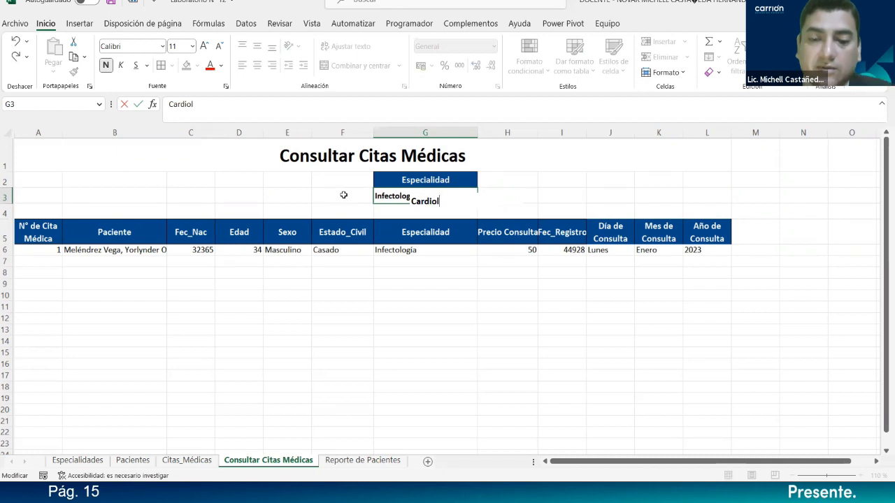
{"action": "type", "text": "ogí"}
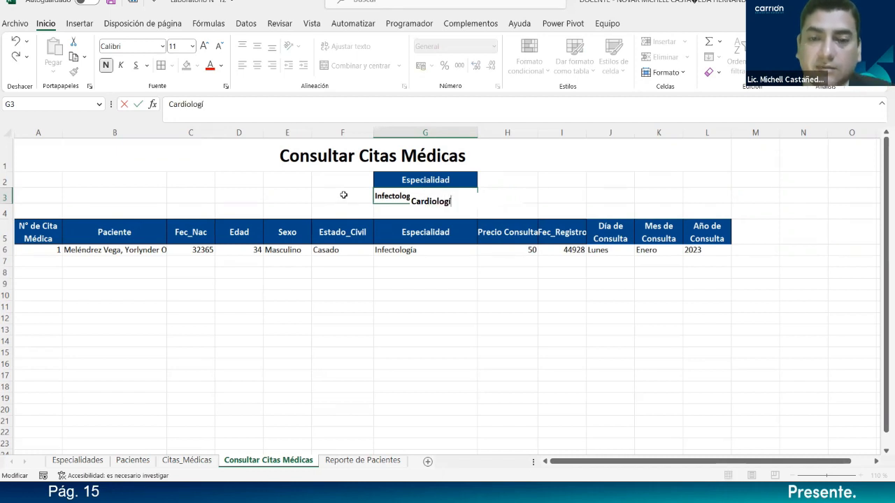
{"action": "type", "text": "a"}
{"action": "key", "text": "Return"}
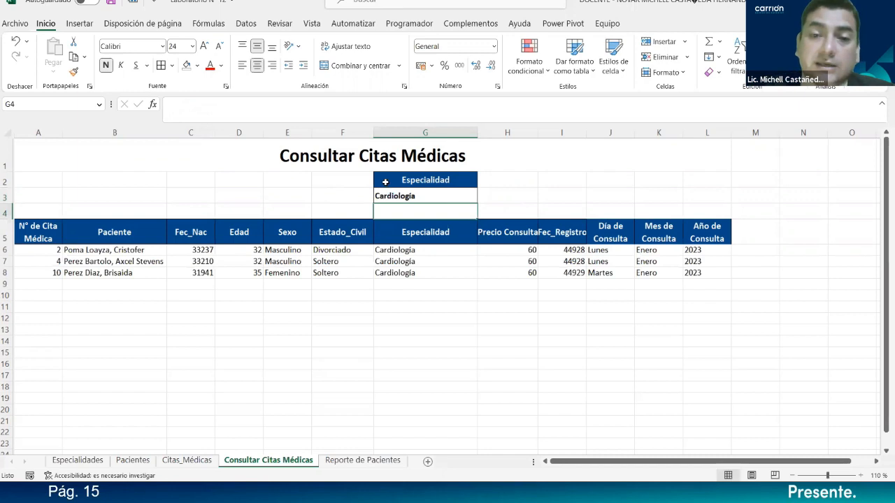
{"action": "key", "text": "Up"}
{"action": "key", "text": "Up"}
{"action": "left_click", "coordinate": [475, 199]}
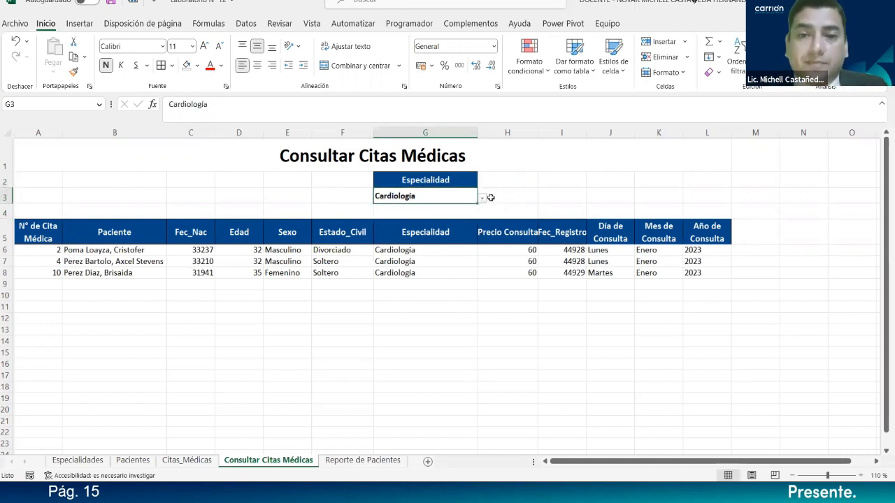
{"action": "left_click", "coordinate": [80, 242]}
{"action": "left_click", "coordinate": [427, 199]}
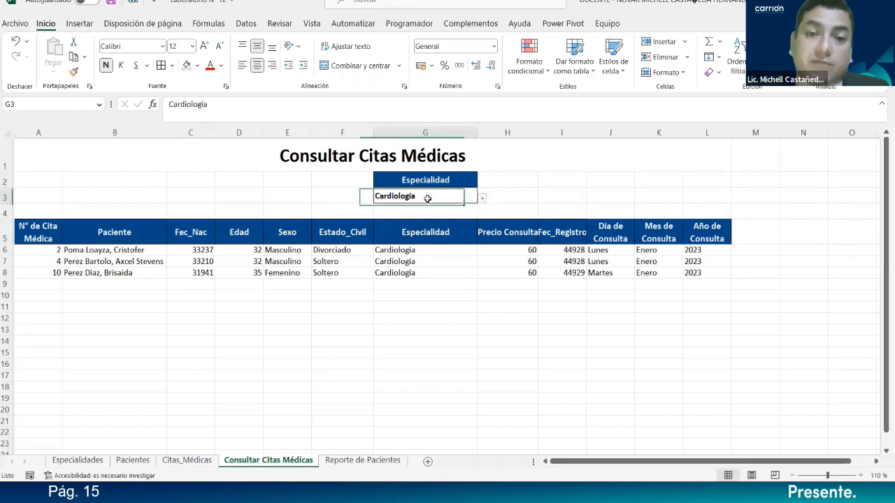
- Make title row 1 slightly taller and set the sheet zoom to 100%
{"action": "left_click_drag", "start_coordinate": [10, 176], "coordinate": [9, 185]}
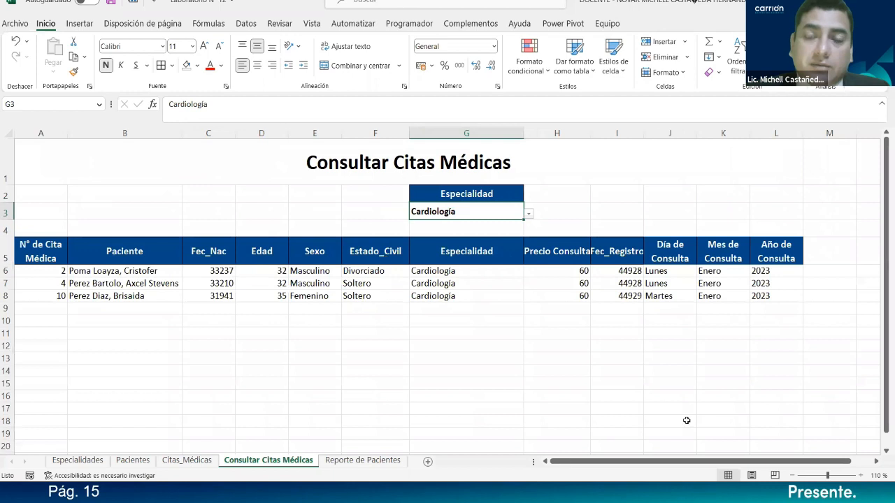
{"action": "left_click", "coordinate": [788, 475]}
- Test the filter by choosing Cirugía Cardiovascular, Cirugía Maxilofacial, Cirugía Pediátrica and Cirugía Plástica, Estética y Reparadora in turn as the G3 specialty
{"action": "left_click", "coordinate": [517, 322]}
{"action": "left_click", "coordinate": [475, 203]}
{"action": "left_click", "coordinate": [482, 205]}
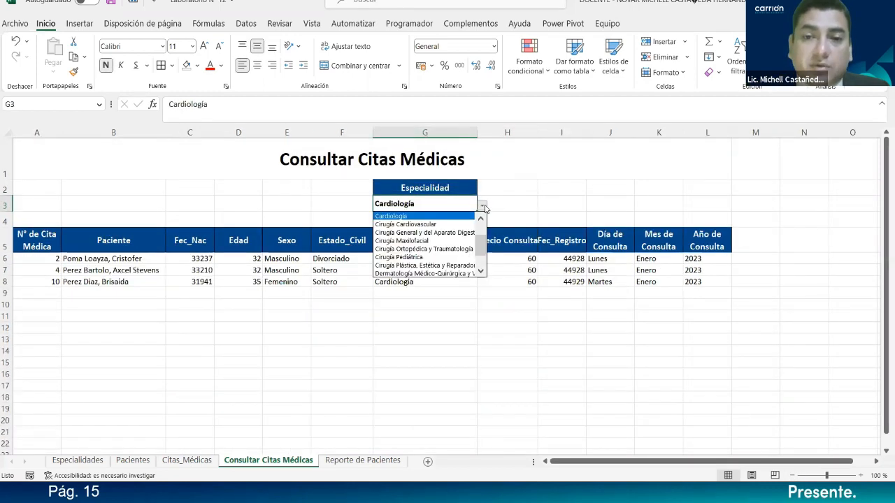
{"action": "left_click", "coordinate": [461, 224]}
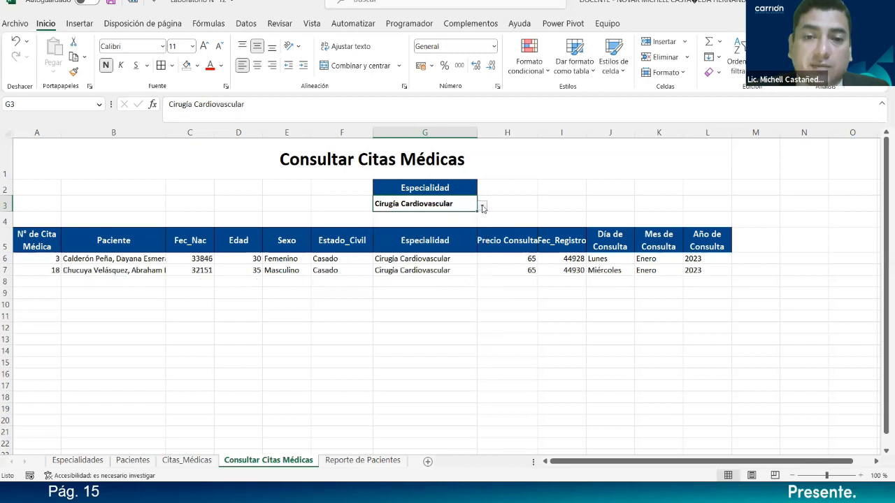
{"action": "left_click", "coordinate": [483, 207]}
{"action": "left_click", "coordinate": [454, 225]}
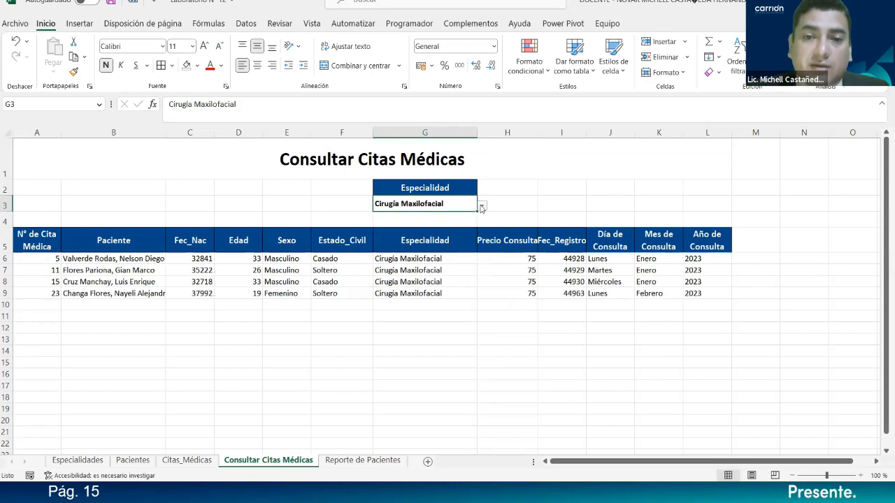
{"action": "left_click", "coordinate": [481, 207]}
{"action": "left_click", "coordinate": [446, 233]}
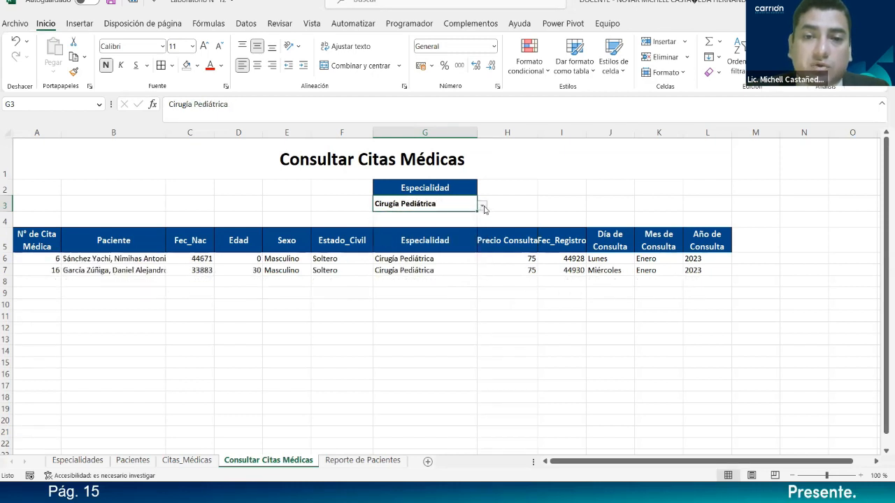
{"action": "left_click", "coordinate": [482, 205]}
{"action": "left_click", "coordinate": [451, 241]}
- Widen column G to fit the full specialty name
{"action": "left_click", "coordinate": [481, 206]}
{"action": "key", "text": "Escape"}
{"action": "left_click_drag", "start_coordinate": [478, 132], "coordinate": [516, 132]}
- Choose Geriatría as the specialty in G3 to test the filter
{"action": "left_click", "coordinate": [521, 205]}
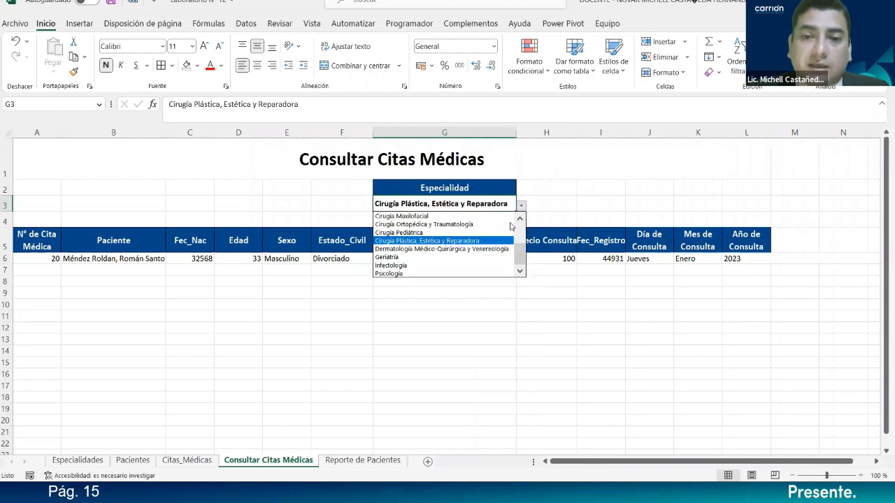
{"action": "left_click", "coordinate": [453, 259]}
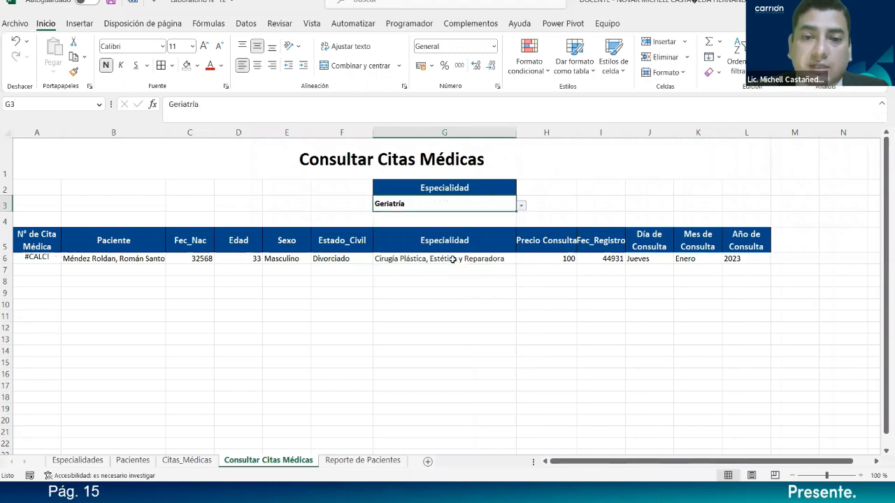
{"action": "left_click", "coordinate": [521, 206]}
{"action": "left_click", "coordinate": [521, 207]}
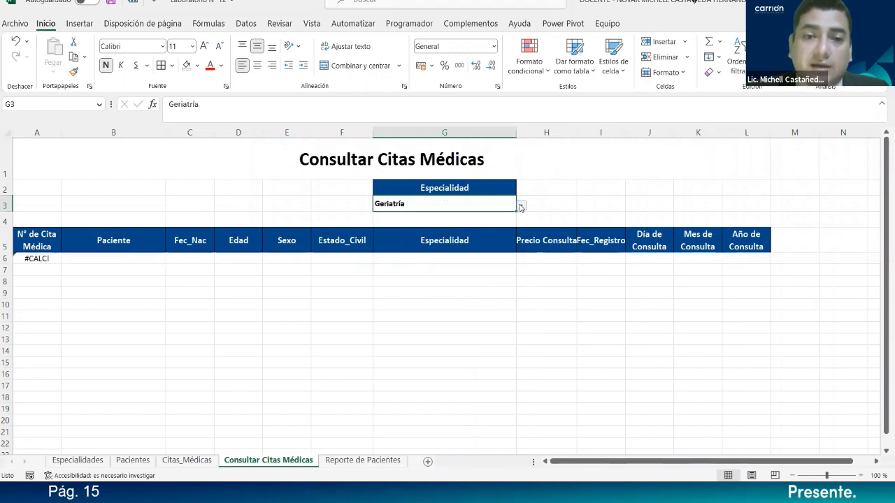
- Add "No hay Registros" as the if_empty argument of the FILTRAR formula in A6
{"action": "left_click", "coordinate": [26, 259]}
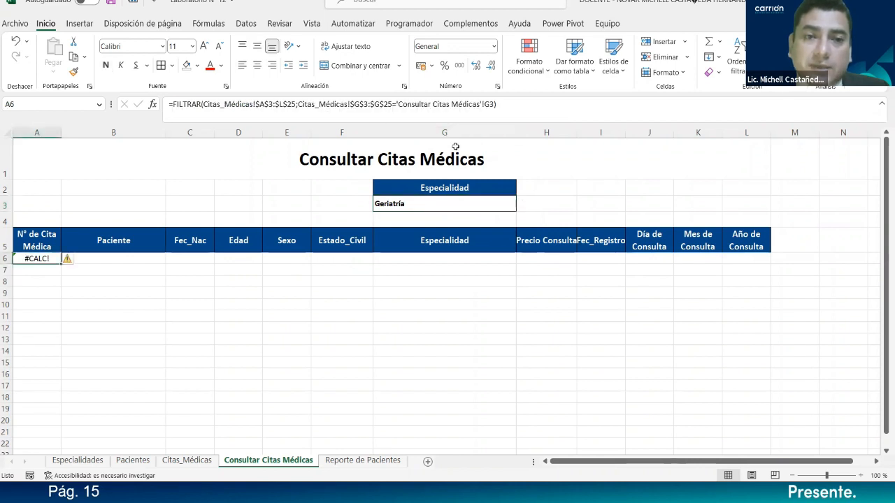
{"action": "left_click", "coordinate": [502, 117]}
{"action": "type", "text": ";\"No hay Registros#"}
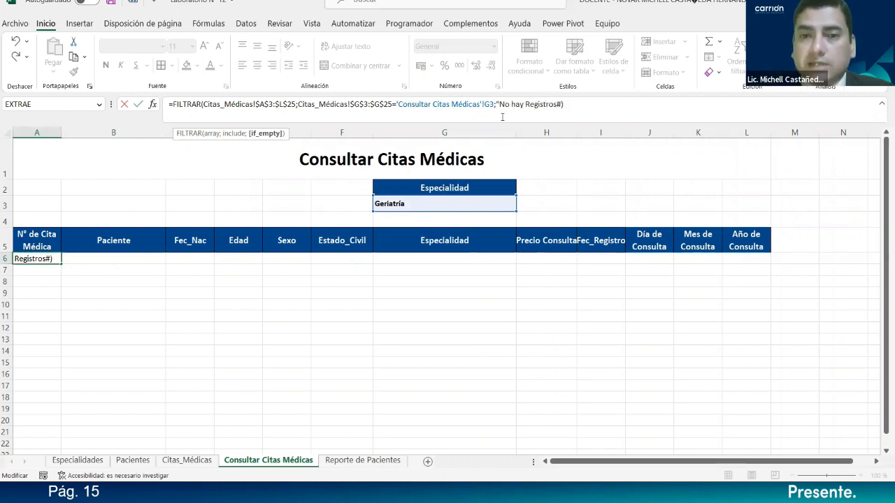
{"action": "key", "text": "BackSpace"}
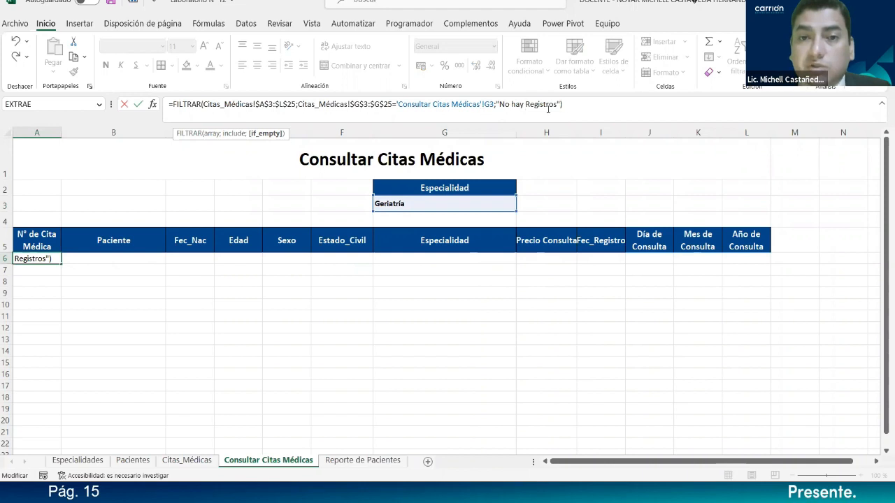
{"action": "key", "text": "Return"}
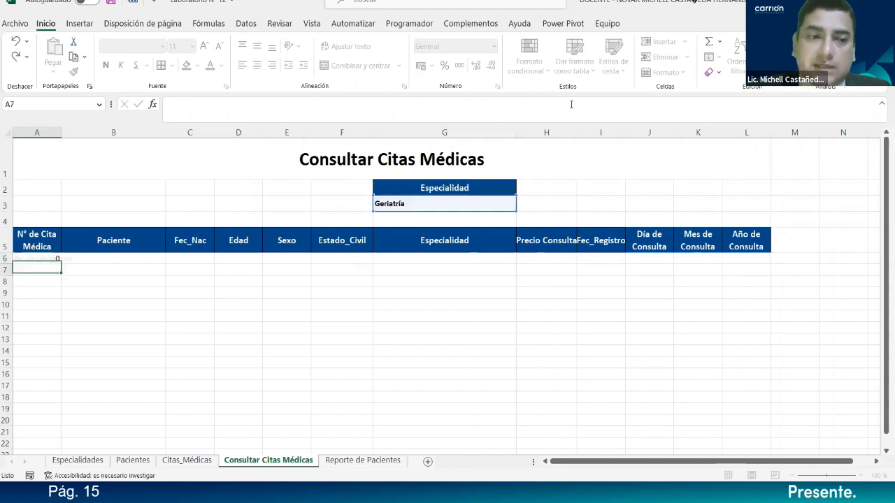
{"action": "left_click", "coordinate": [39, 258]}
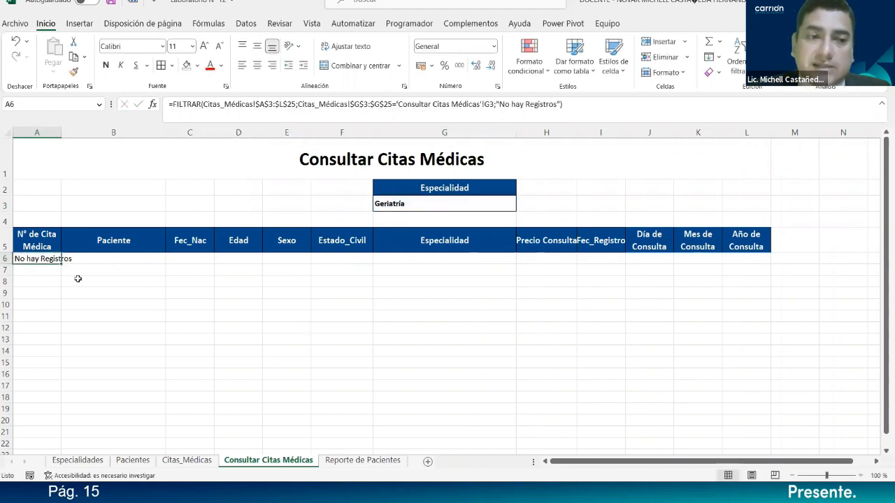
- Test the revised formula by choosing Psicología and then Cirugía Plástica, Estética y Reparadora as the specialty in G3
{"action": "left_click", "coordinate": [502, 204]}
{"action": "left_click", "coordinate": [521, 206]}
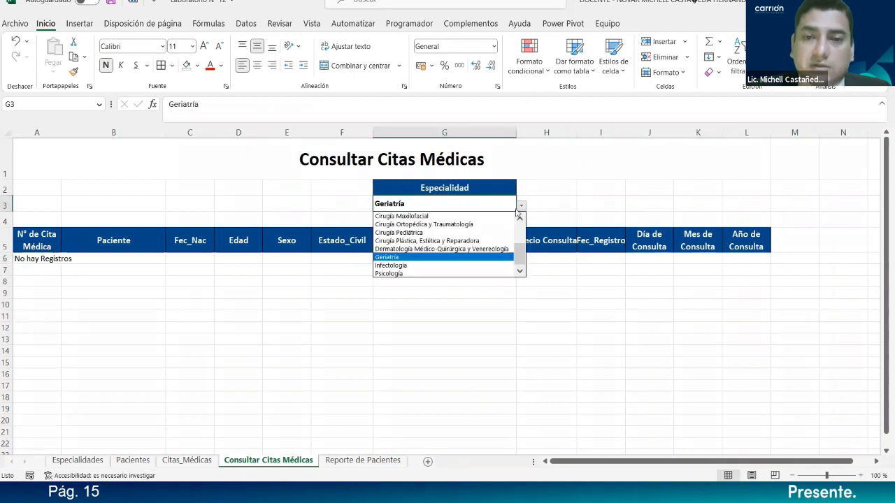
{"action": "left_click", "coordinate": [427, 273]}
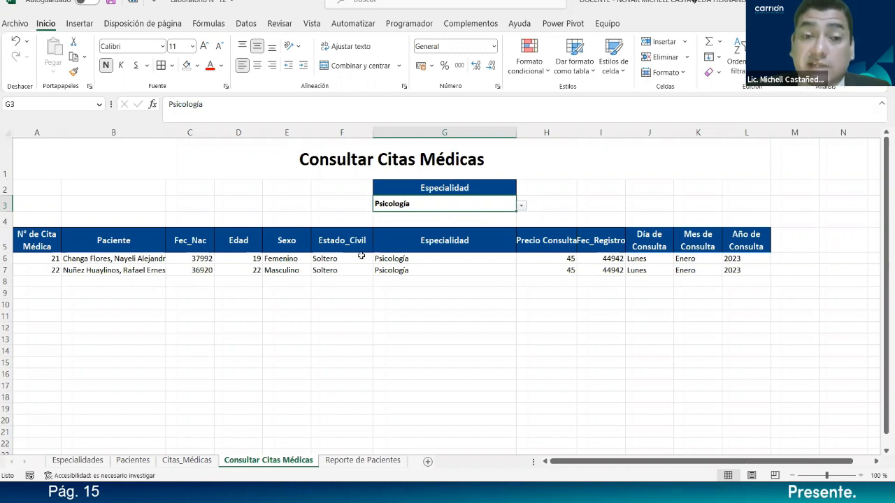
{"action": "left_click", "coordinate": [521, 206]}
{"action": "left_click", "coordinate": [457, 241]}
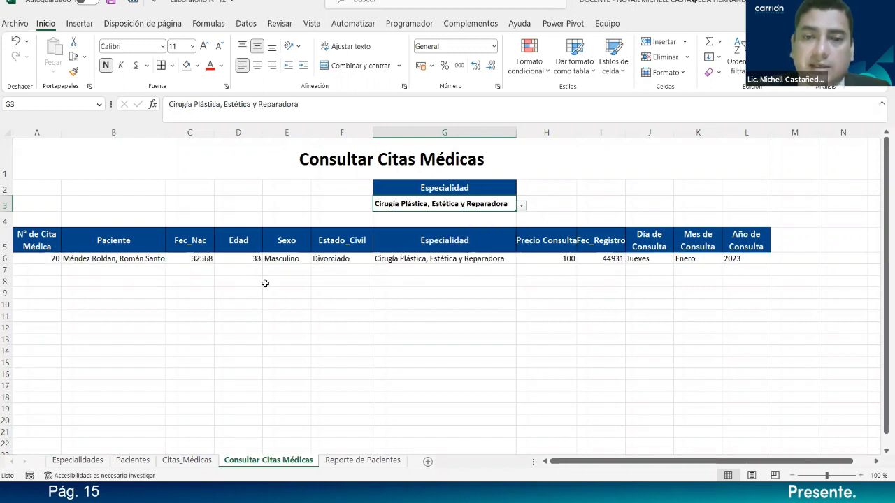
- Narrow column H slightly and wrap the text of the Precio Consulta header in H5
{"action": "left_click", "coordinate": [552, 221]}
{"action": "left_click_drag", "start_coordinate": [577, 132], "coordinate": [568, 132]}
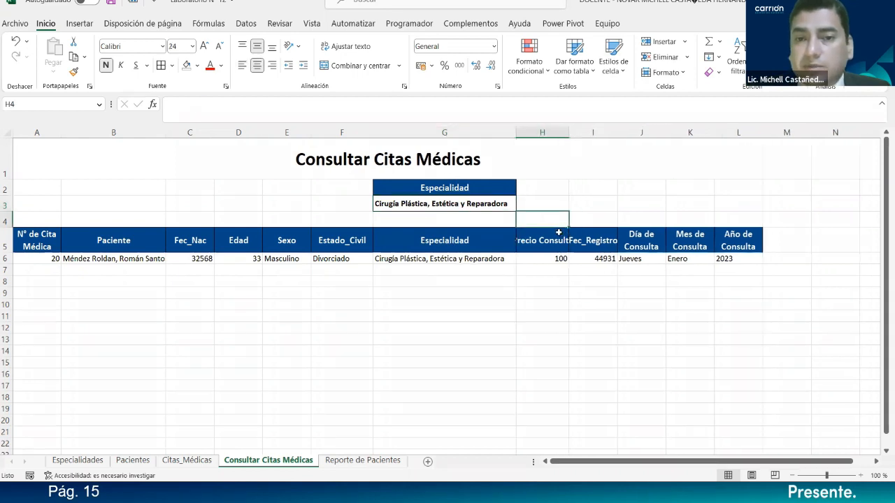
{"action": "left_click", "coordinate": [543, 240]}
{"action": "left_click", "coordinate": [348, 48]}
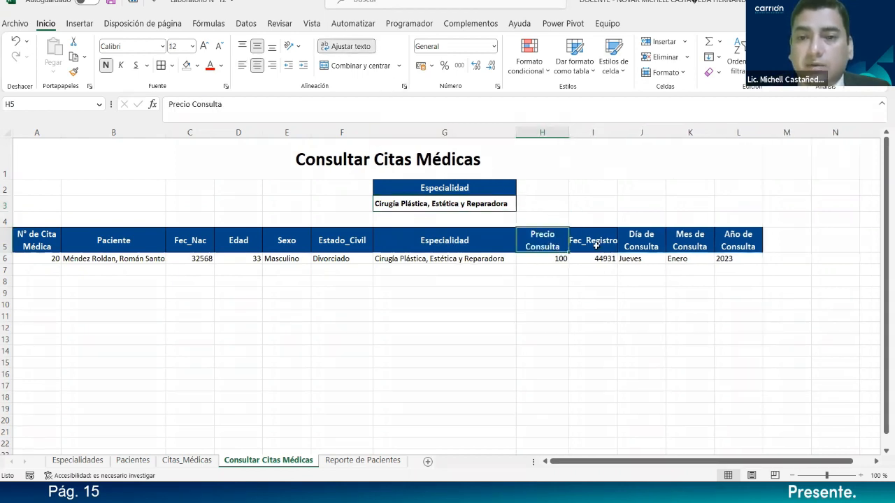
- Copy the date format from C3 of the Citas_Médicas sheet to Fec_Registro cell I6 of Consultar Citas Médicas and widen column I slightly
{"action": "left_click", "coordinate": [596, 245]}
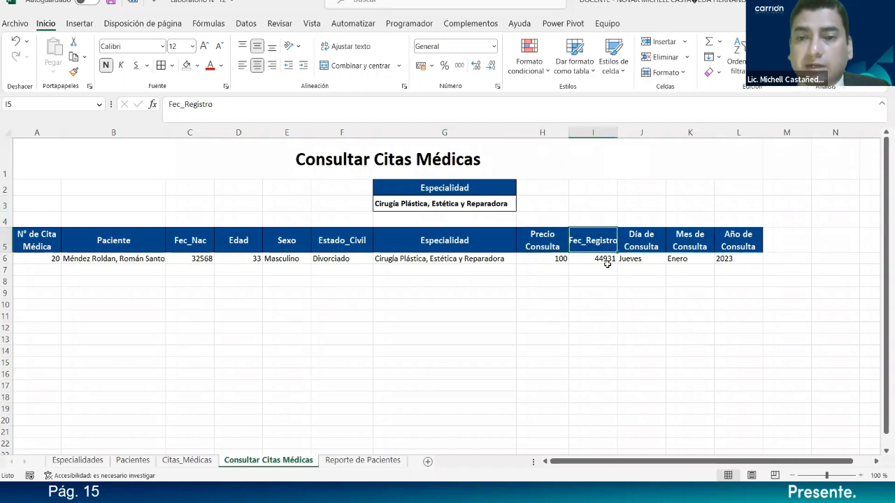
{"action": "left_click", "coordinate": [606, 261]}
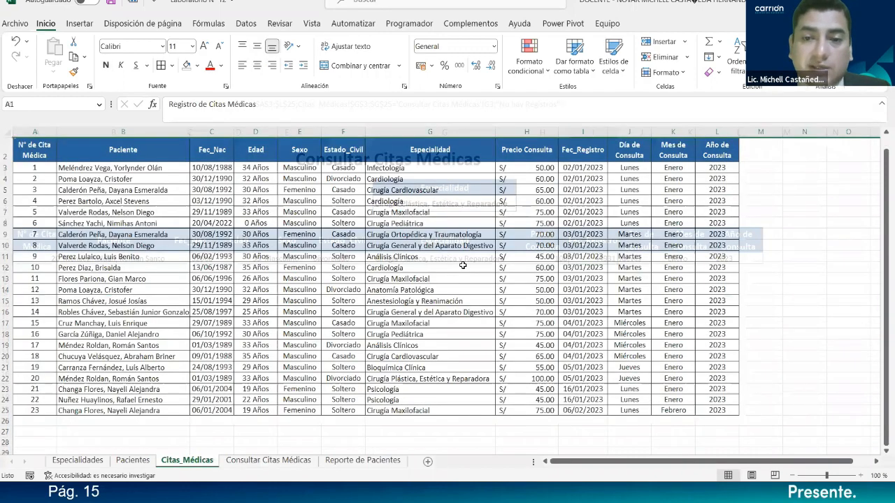
{"action": "left_click", "coordinate": [186, 460]}
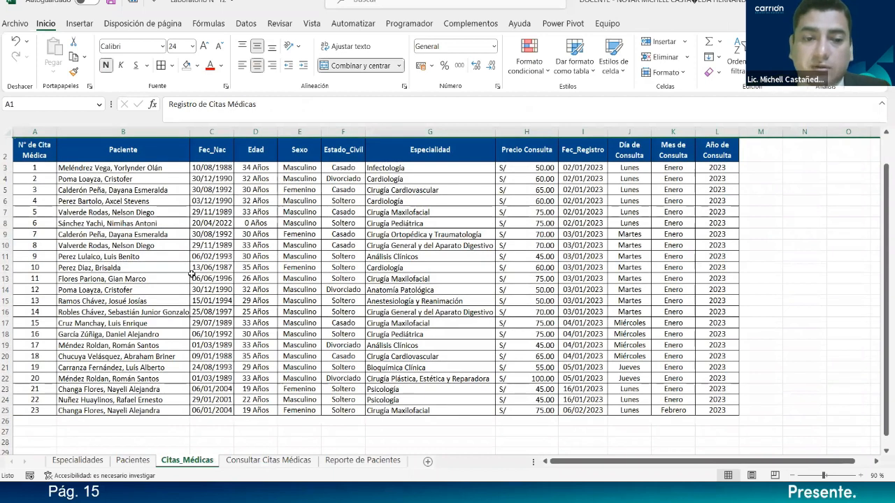
{"action": "left_click", "coordinate": [201, 168]}
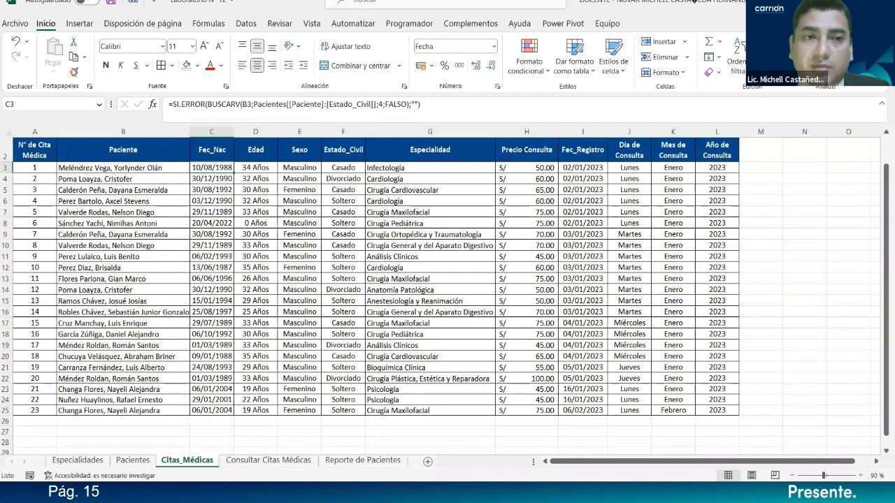
{"action": "left_click", "coordinate": [73, 71]}
{"action": "left_click", "coordinate": [279, 461]}
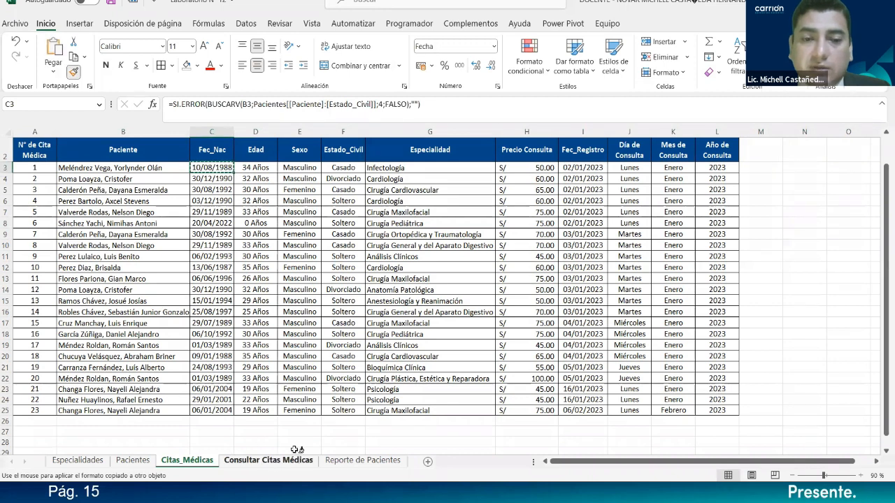
{"action": "left_click", "coordinate": [601, 290]}
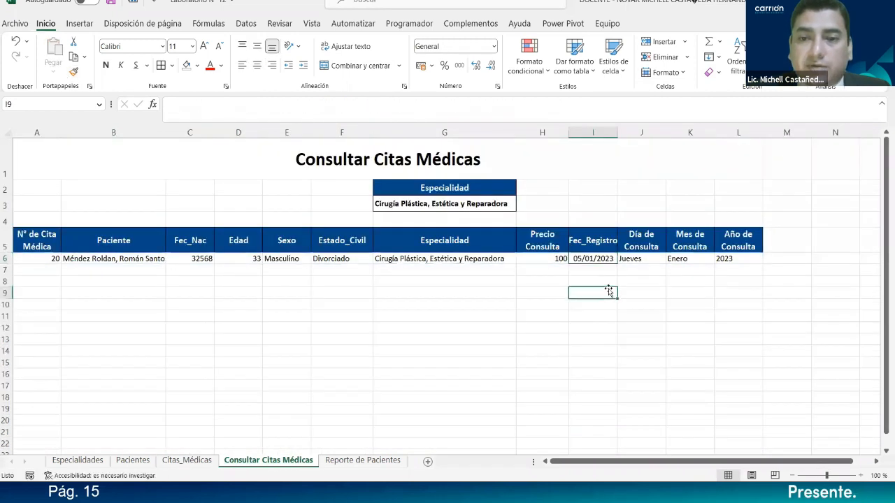
{"action": "left_click_drag", "start_coordinate": [617, 132], "coordinate": [624, 132]}
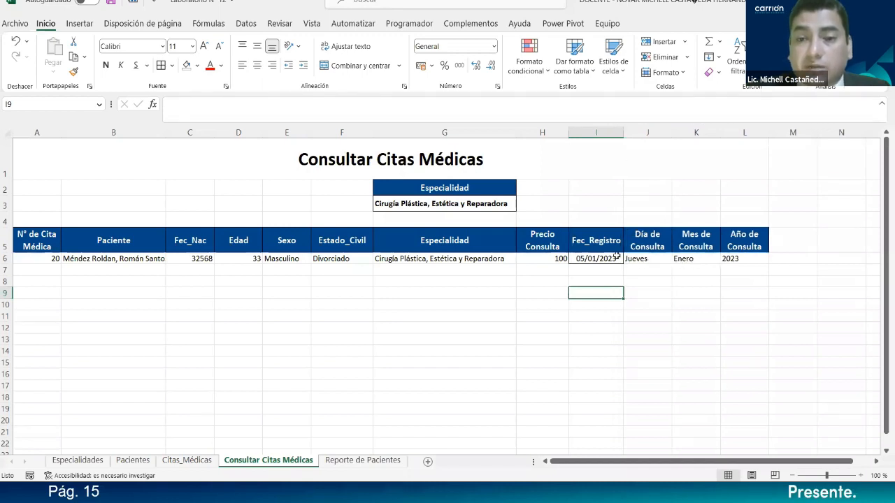
- Choose Cirugía Pediátrica as the specialty in G3 and apply all borders to the filtered rows A6:L7
{"action": "left_click", "coordinate": [494, 207]}
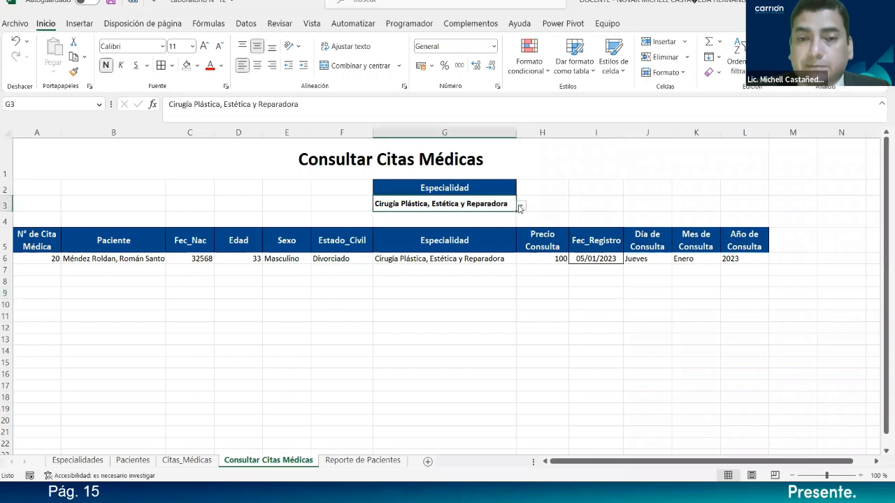
{"action": "left_click", "coordinate": [520, 207]}
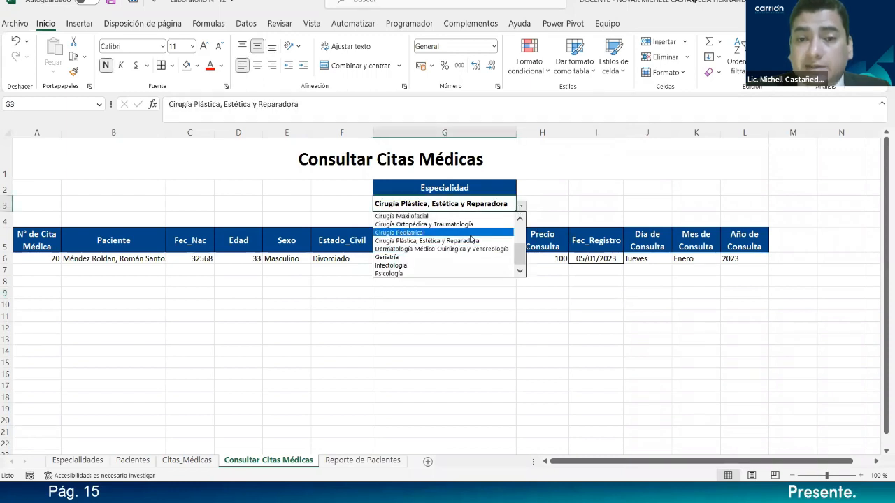
{"action": "left_click", "coordinate": [471, 233]}
{"action": "left_click", "coordinate": [32, 259]}
{"action": "left_click_drag", "start_coordinate": [165, 258], "coordinate": [749, 269]}
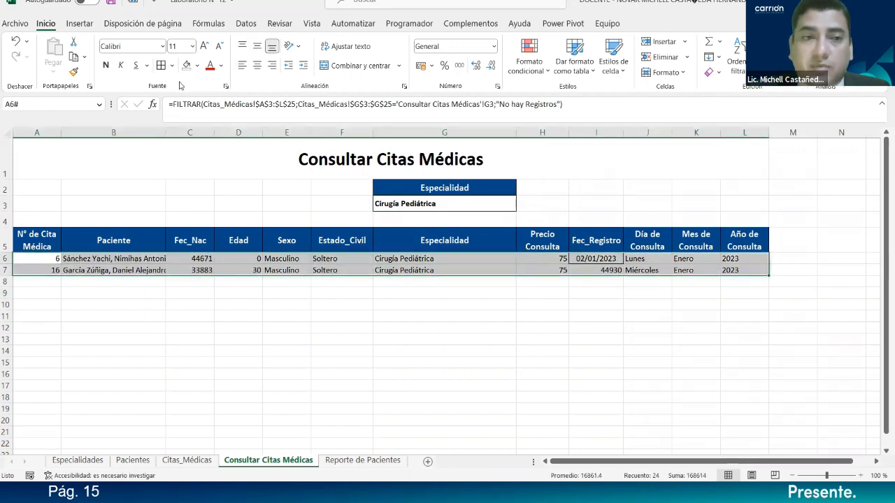
{"action": "left_click", "coordinate": [161, 65]}
- Choose Cirugía Plástica, Estética y Reparadora as the specialty in G3 and apply all borders to the results area A6:L18
{"action": "left_click", "coordinate": [480, 204]}
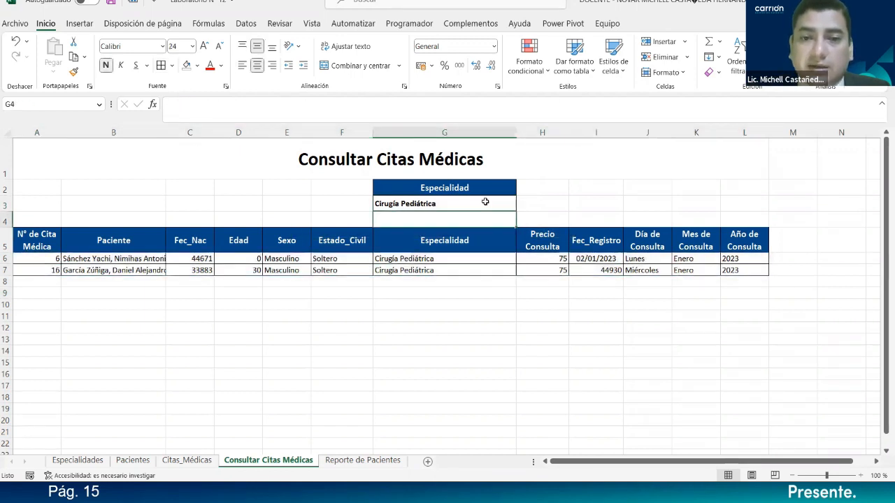
{"action": "left_click", "coordinate": [522, 208]}
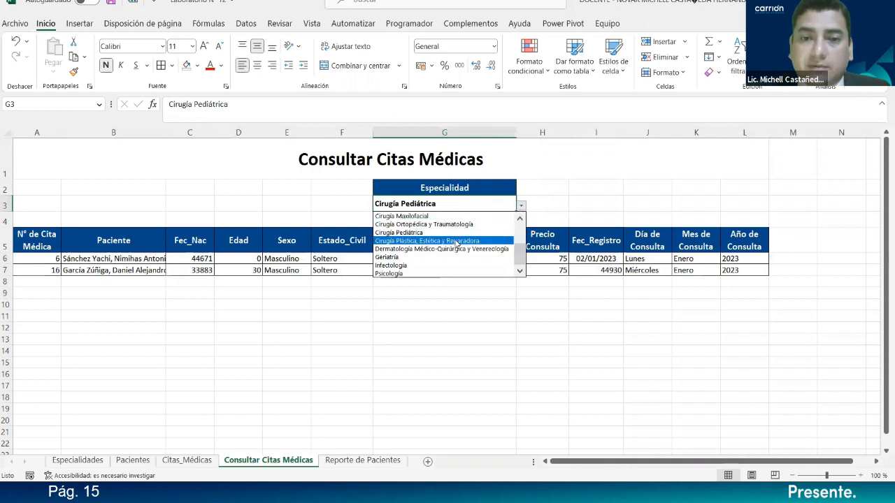
{"action": "left_click", "coordinate": [456, 240]}
{"action": "left_click", "coordinate": [74, 294]}
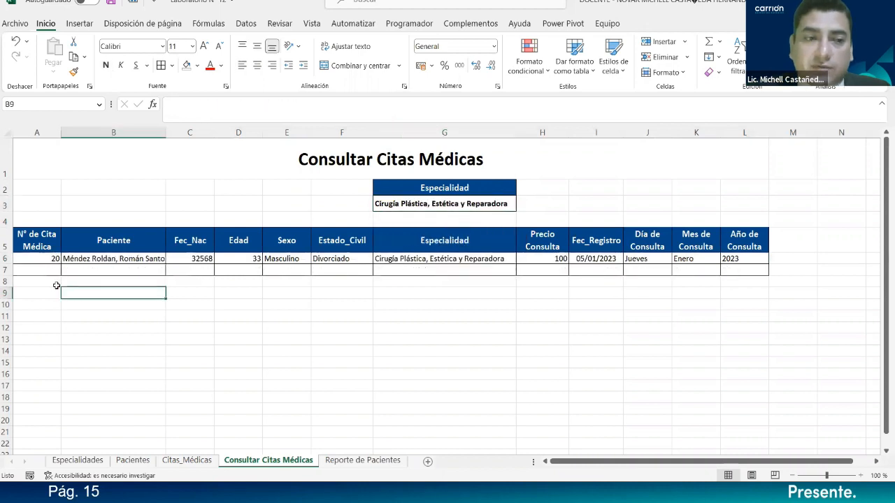
{"action": "mouse_move", "coordinate": [37, 258]}
{"action": "left_mouse_down"}
{"action": "mouse_move", "coordinate": [659, 425]}
{"action": "mouse_move", "coordinate": [744, 405]}
{"action": "left_mouse_up"}
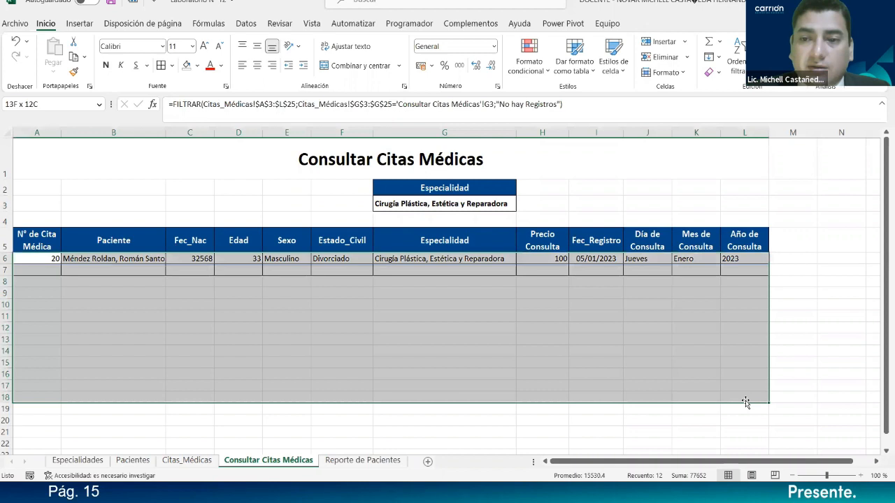
{"action": "left_click", "coordinate": [161, 65]}
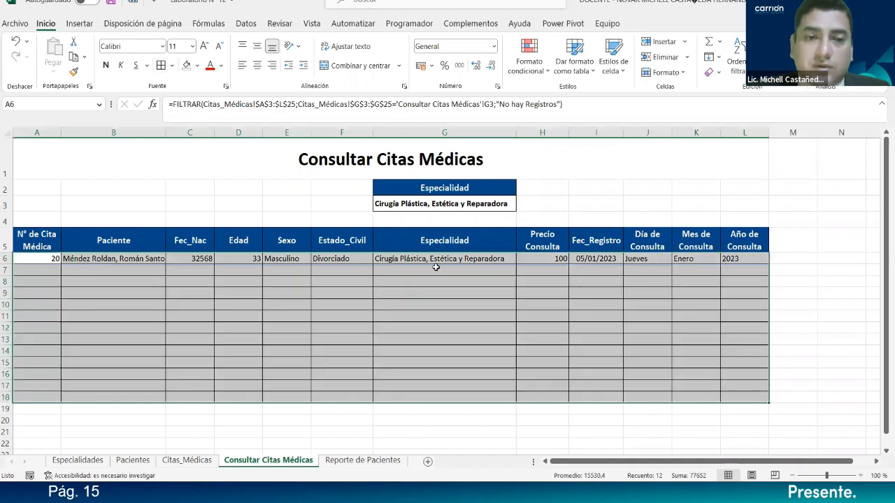
- Test the bordered results area by choosing Cirugía Ortopédica y Traumatología and then Geriatría as the specialty in G3
{"action": "left_click", "coordinate": [559, 206]}
{"action": "left_click", "coordinate": [492, 203]}
{"action": "left_click", "coordinate": [522, 205]}
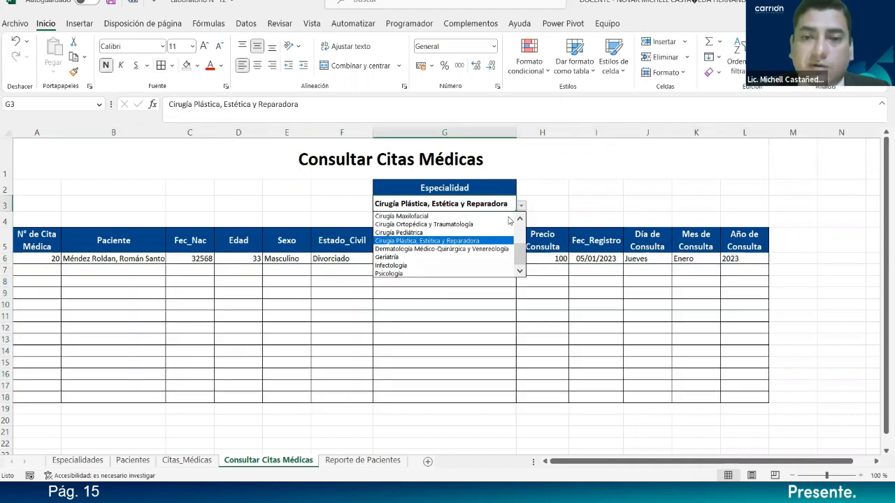
{"action": "left_click", "coordinate": [498, 223]}
{"action": "left_click", "coordinate": [521, 205]}
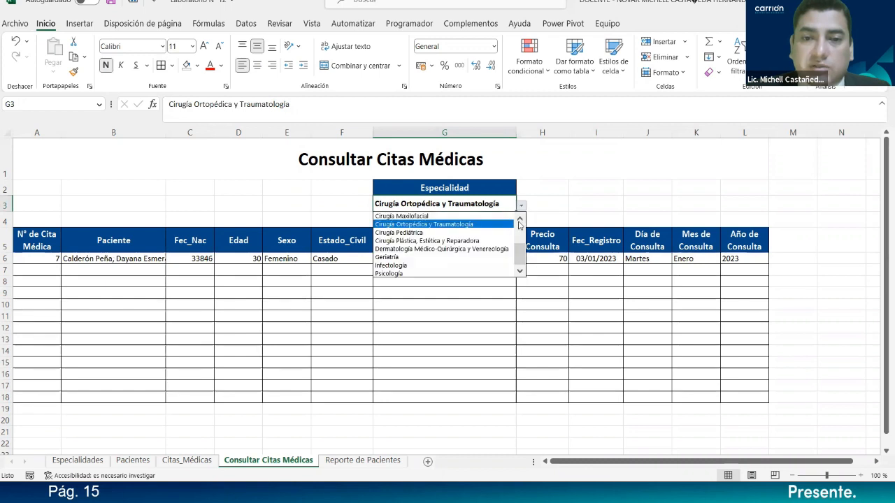
{"action": "left_click", "coordinate": [485, 258]}
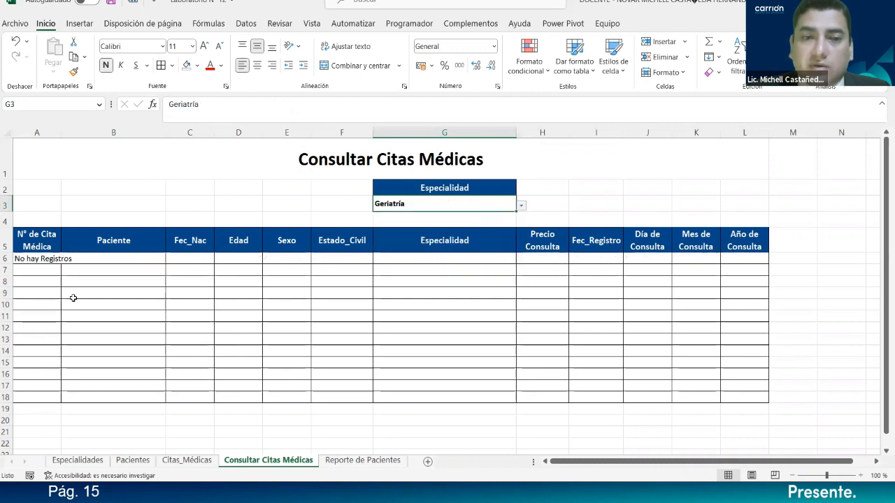
- Choose Infectología as the specialty in G3 and widen the Paciente column B to fit the full patient name
{"action": "left_click", "coordinate": [319, 202]}
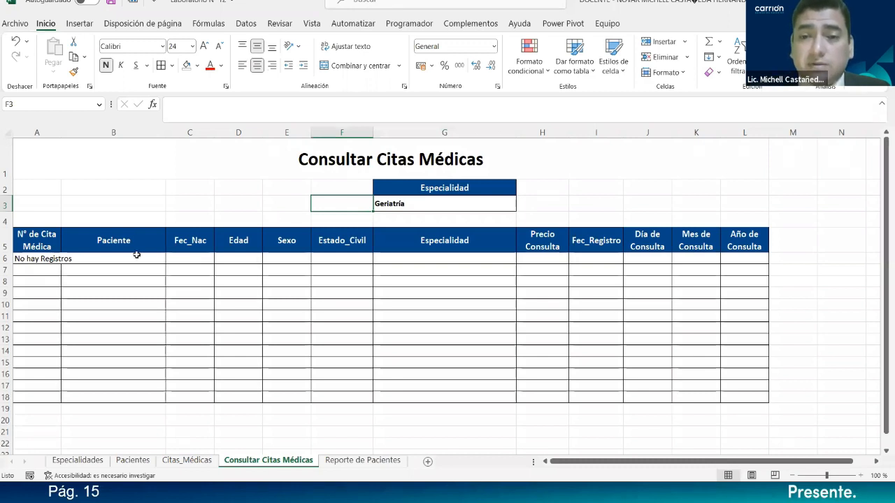
{"action": "left_click", "coordinate": [478, 211]}
{"action": "left_click", "coordinate": [521, 205]}
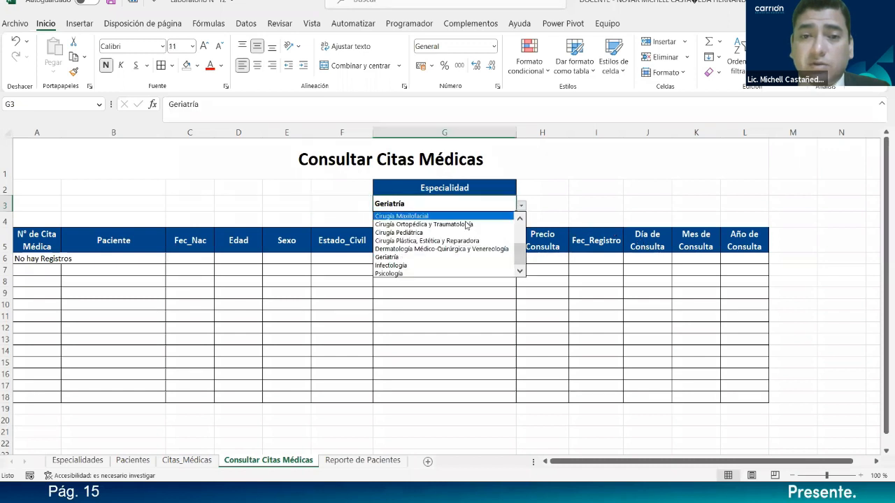
{"action": "left_click", "coordinate": [422, 265]}
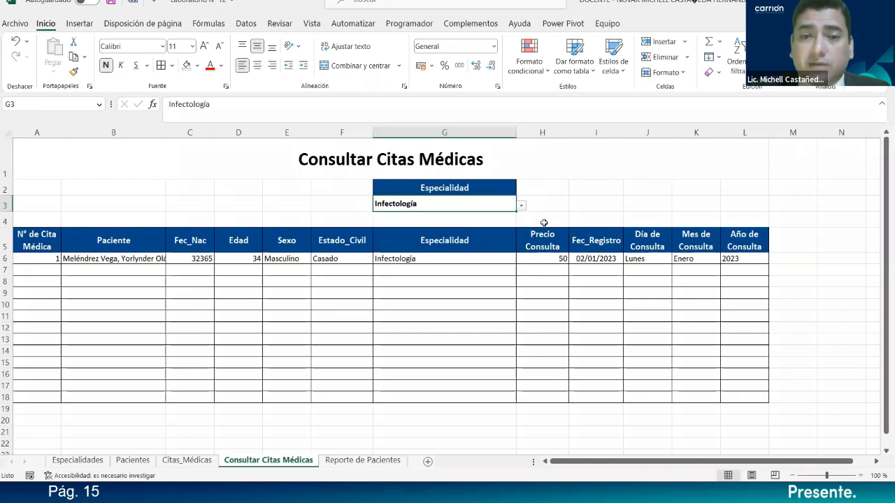
{"action": "left_click", "coordinate": [565, 182]}
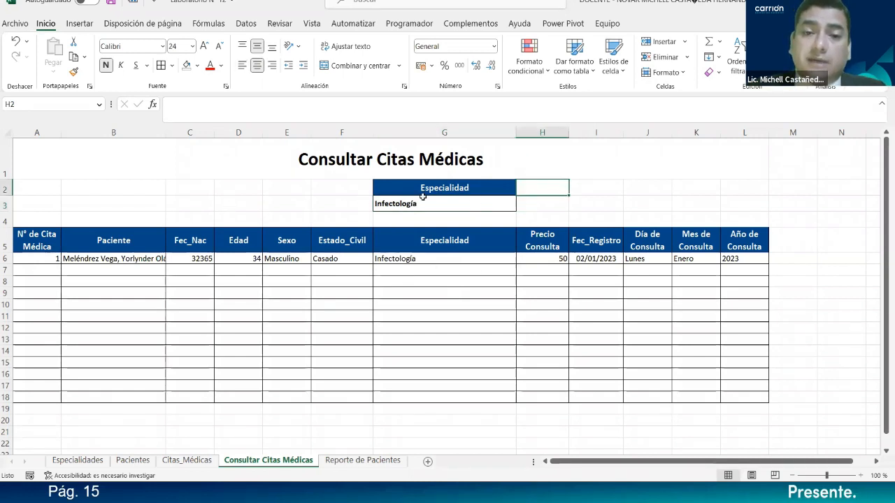
{"action": "left_click_drag", "start_coordinate": [165, 139], "coordinate": [185, 138]}
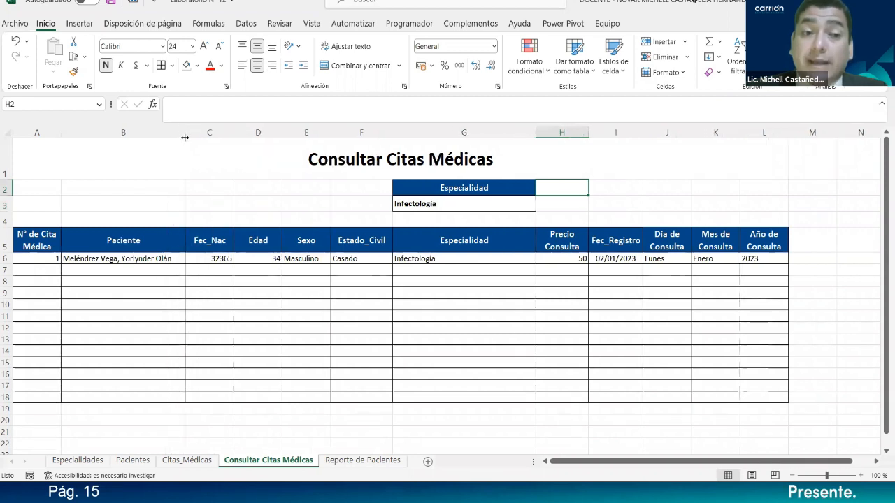
{"action": "left_click", "coordinate": [179, 460]}
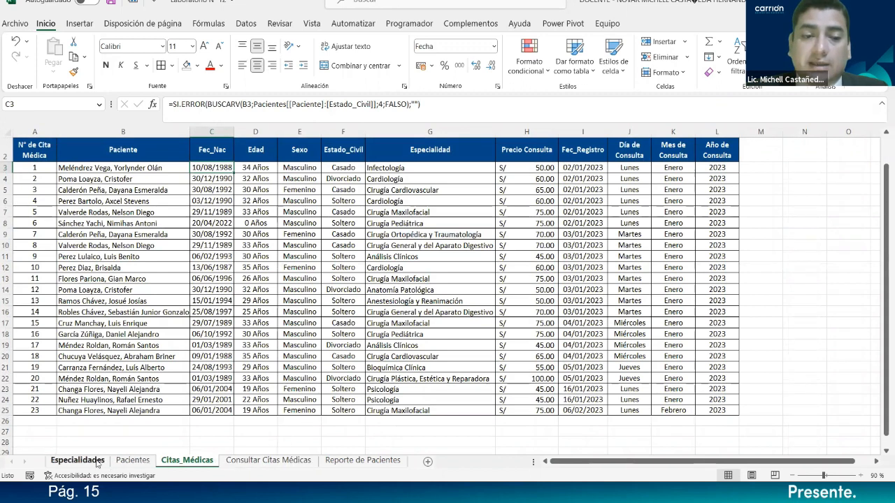
{"action": "key", "text": "ctrl+Page_Up"}
{"action": "key", "text": "ctrl+Page_Up"}
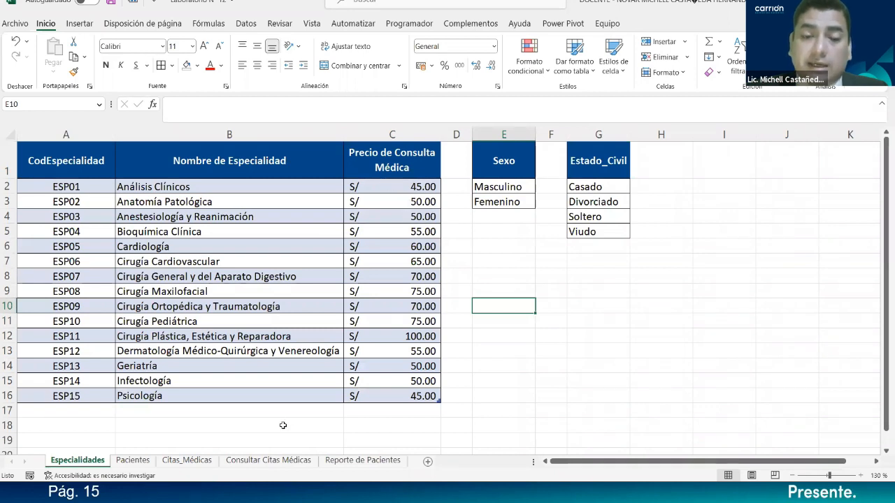
{"action": "left_click", "coordinate": [271, 461]}
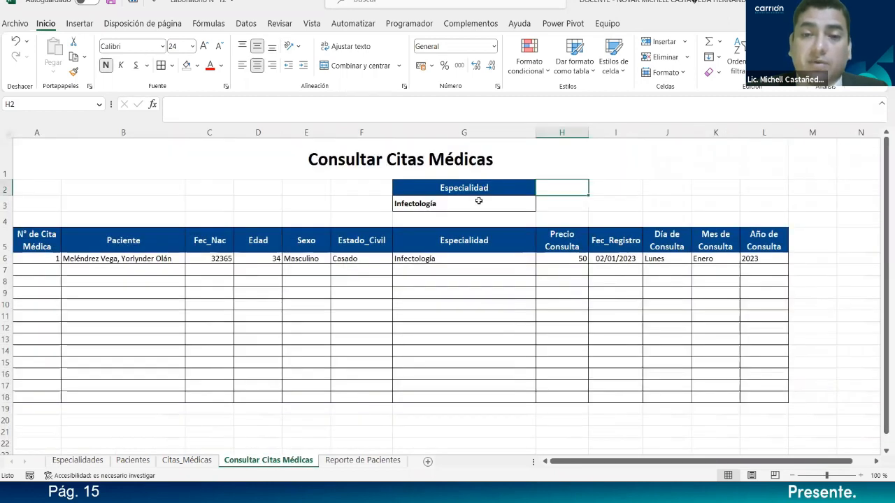
- Copy the Día de Consulta header from J5 to J2 and increase the height of row 2 so its wrapped text fits
{"action": "left_click", "coordinate": [637, 202]}
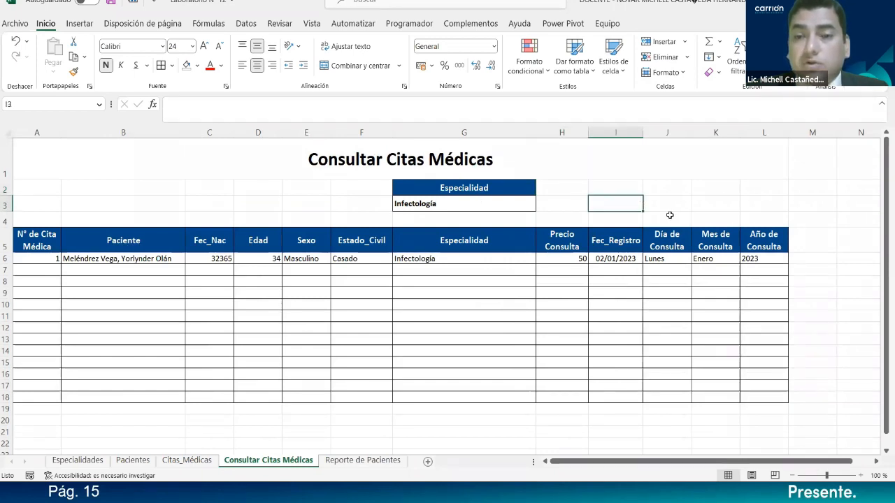
{"action": "left_click", "coordinate": [668, 209]}
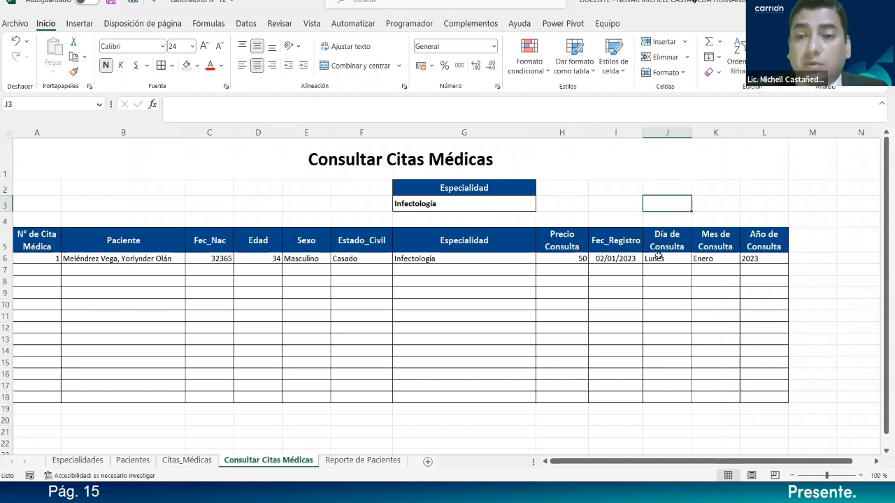
{"action": "left_click", "coordinate": [669, 244]}
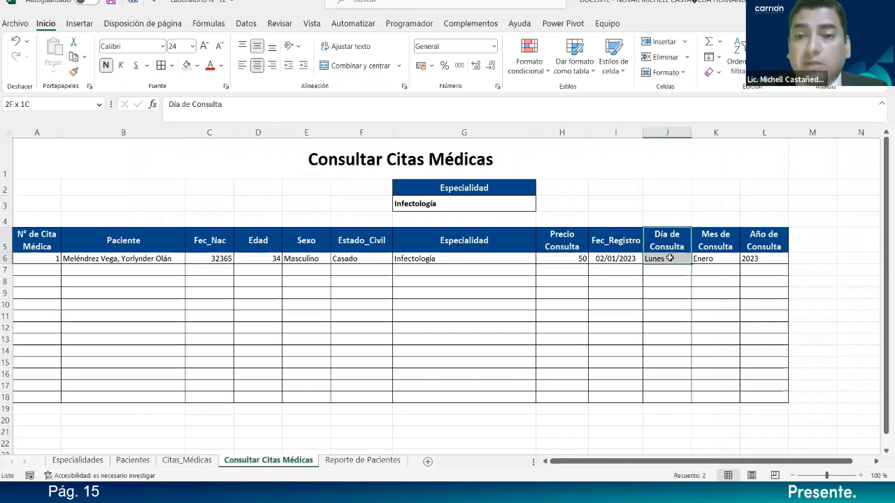
{"action": "key", "text": "ctrl+c"}
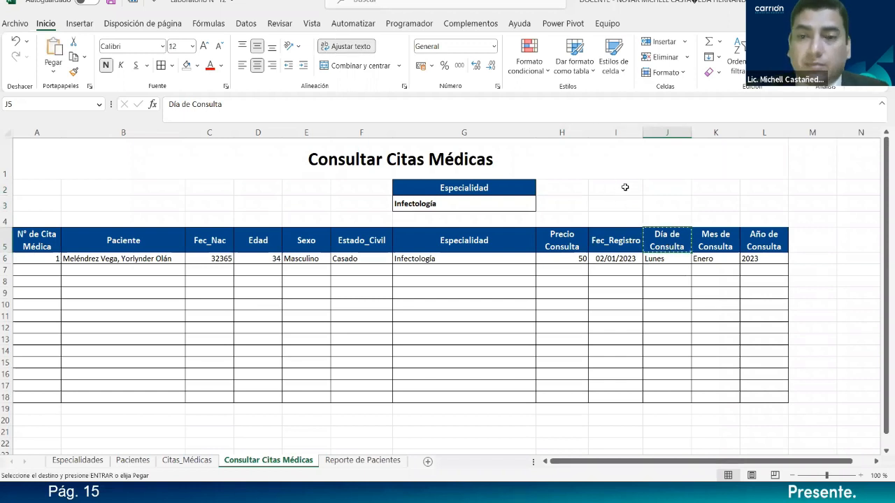
{"action": "left_click", "coordinate": [625, 187]}
{"action": "left_click", "coordinate": [662, 190]}
{"action": "key", "text": "ctrl+v"}
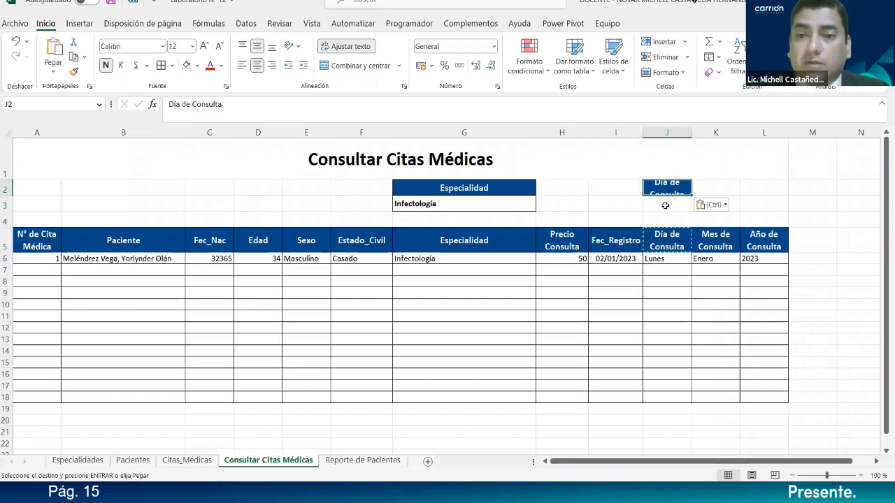
{"action": "left_click_drag", "start_coordinate": [689, 130], "coordinate": [688, 131]}
{"action": "left_click_drag", "start_coordinate": [9, 196], "coordinate": [9, 205]}
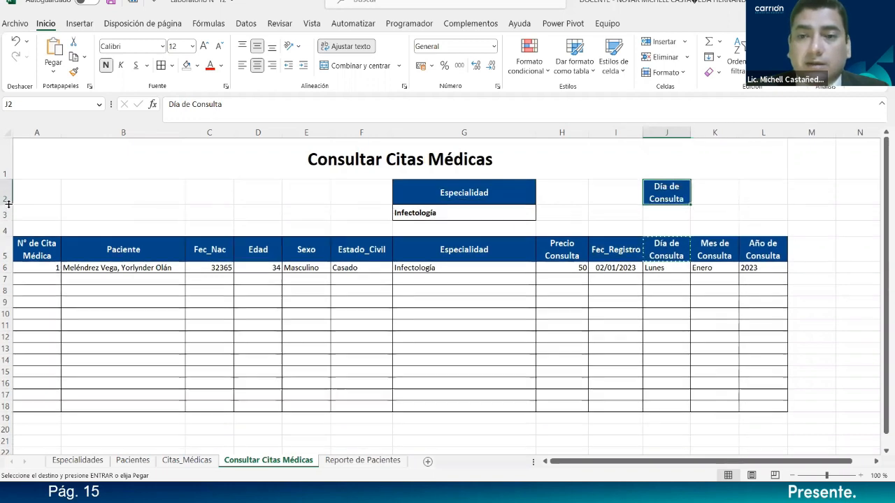
- Cancel the copy mode and put a border around the criterion cell J3 under the Día de Consulta header
{"action": "left_click", "coordinate": [666, 213]}
{"action": "key", "text": "Escape"}
{"action": "left_click", "coordinate": [596, 216]}
{"action": "left_click", "coordinate": [667, 214]}
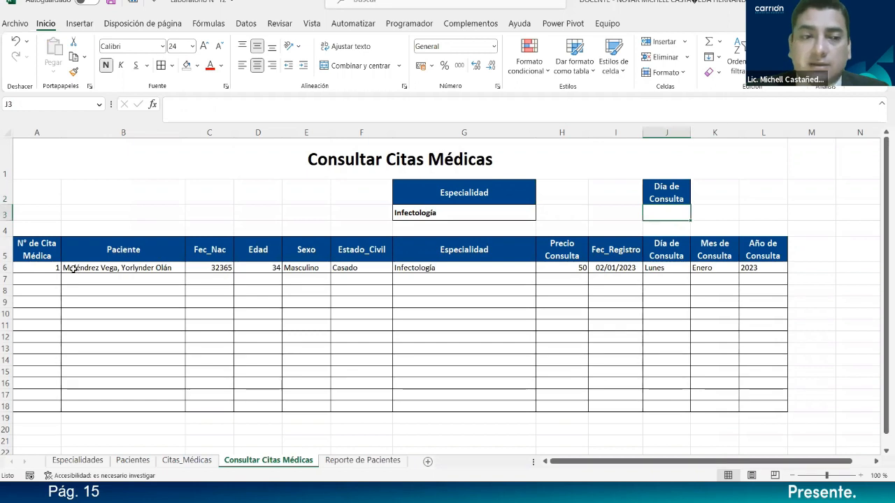
- In A6's FILTRAR formula, enclose the specialty condition in parentheses and open a second parenthesized condition multiplied by it with *
{"action": "left_click", "coordinate": [49, 268]}
{"action": "left_click", "coordinate": [436, 104]}
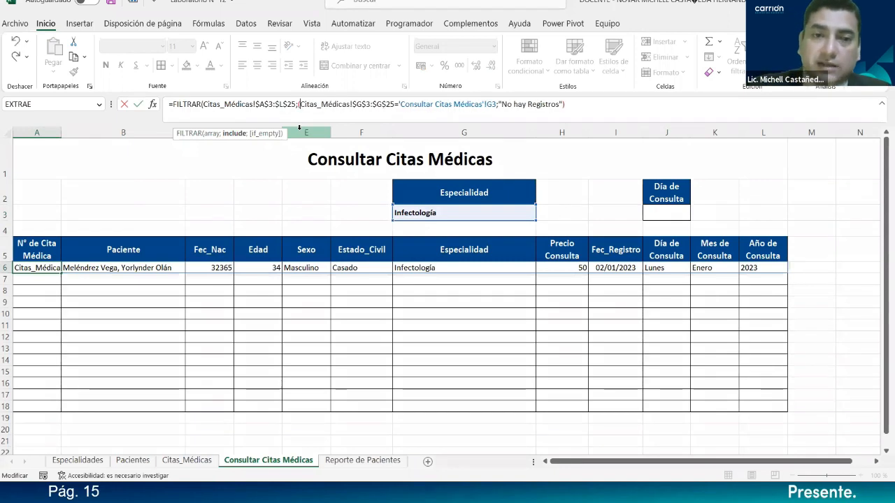
{"action": "left_click", "coordinate": [499, 119]}
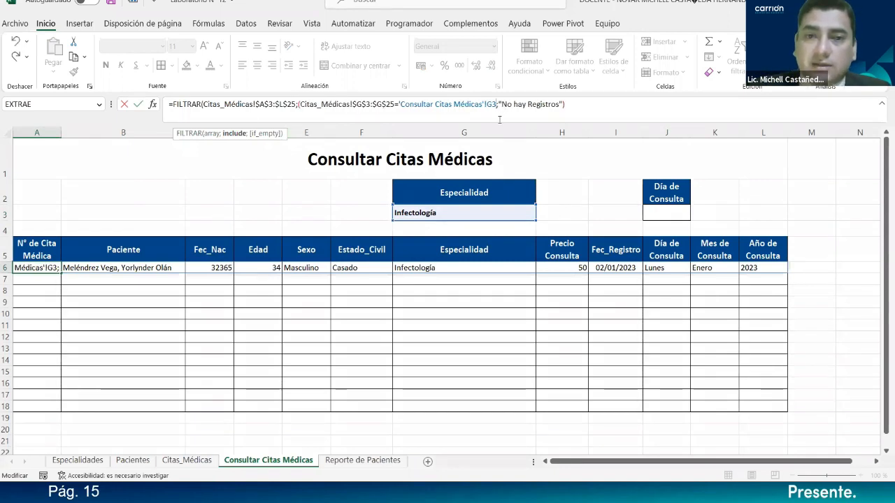
{"action": "type", "text": ";"}
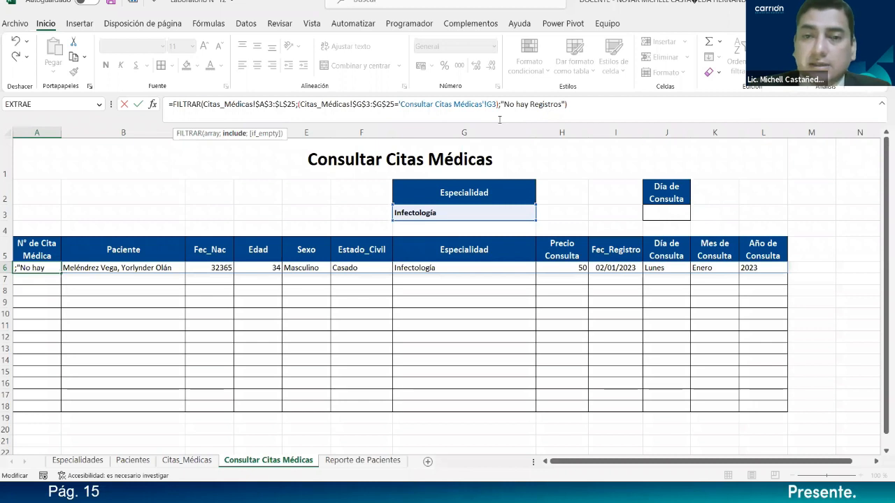
{"action": "type", "text": "*"}
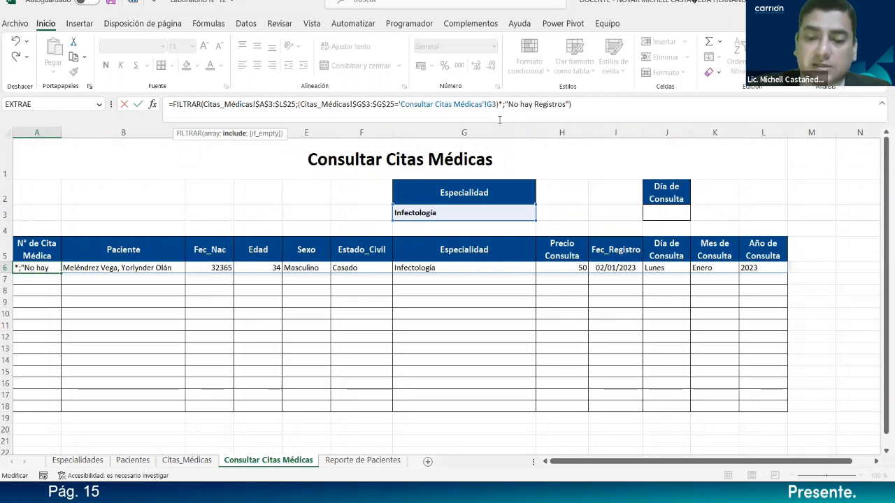
{"action": "type", "text": "("}
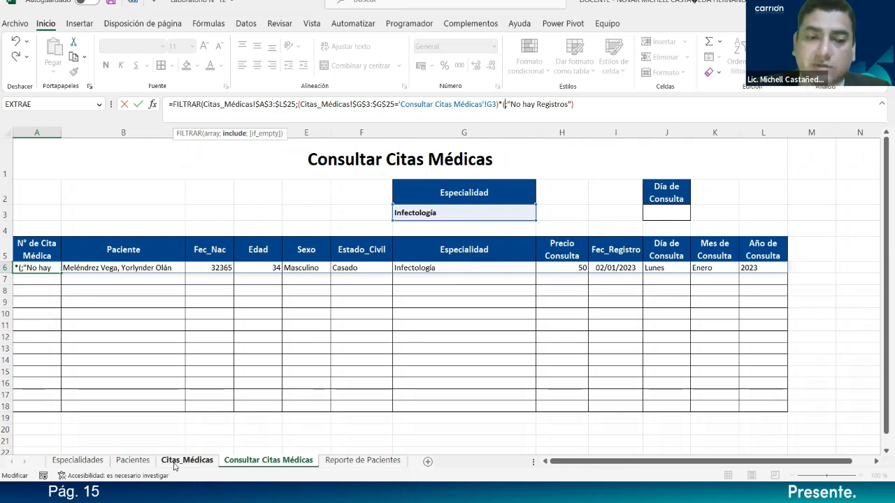
- Complete the second condition as (Citas_Médicas!$J$3:$J$25='Consultar Citas Médicas'!J3) and confirm the FILTRAR formula
{"action": "key", "text": "ctrl+Page_Up"}
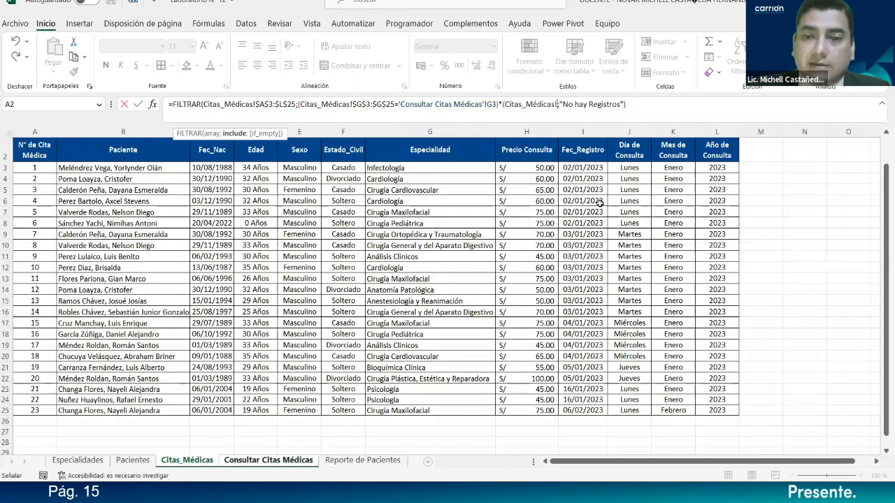
{"action": "left_click_drag", "start_coordinate": [633, 170], "coordinate": [637, 407]}
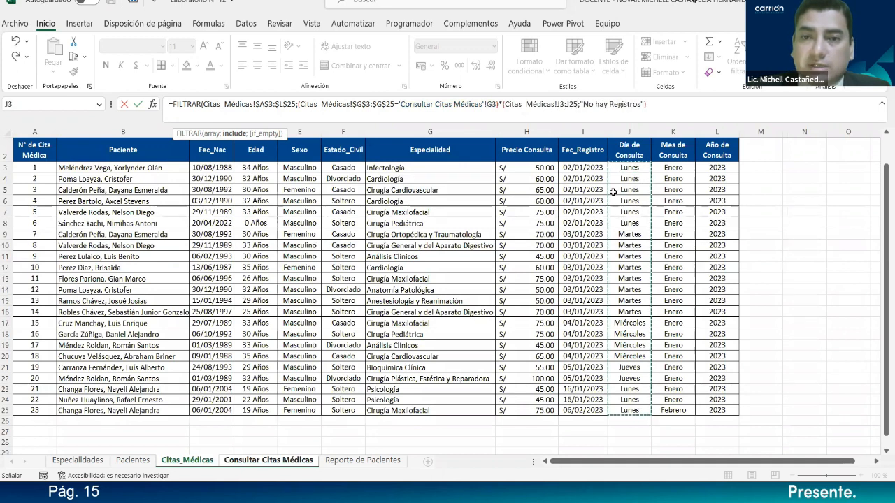
{"action": "left_click", "coordinate": [583, 104]}
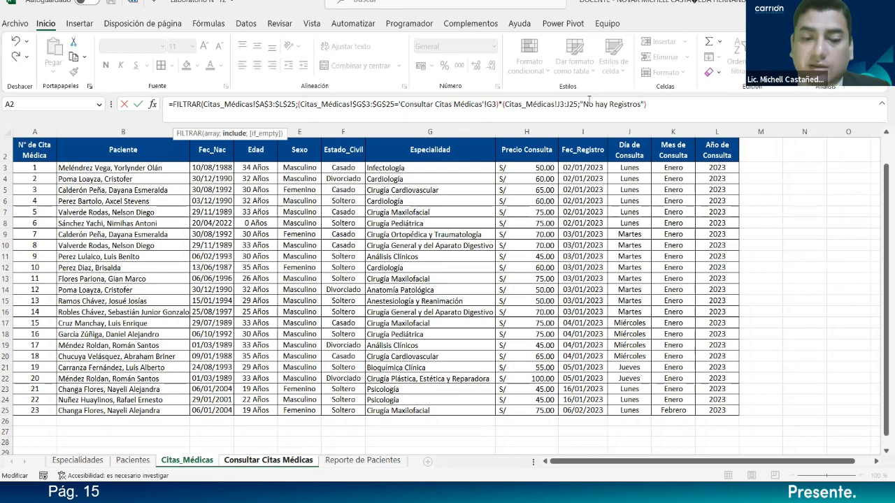
{"action": "key", "text": "F4"}
{"action": "left_click", "coordinate": [597, 121]}
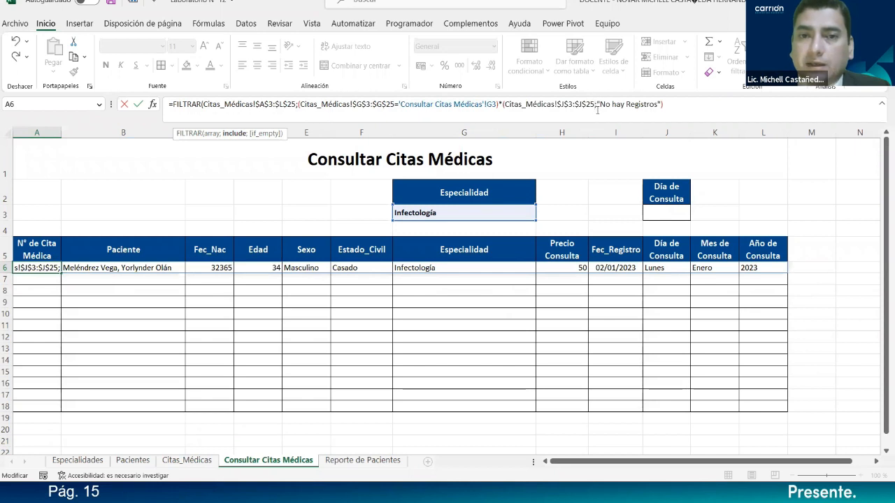
{"action": "type", "text": "="}
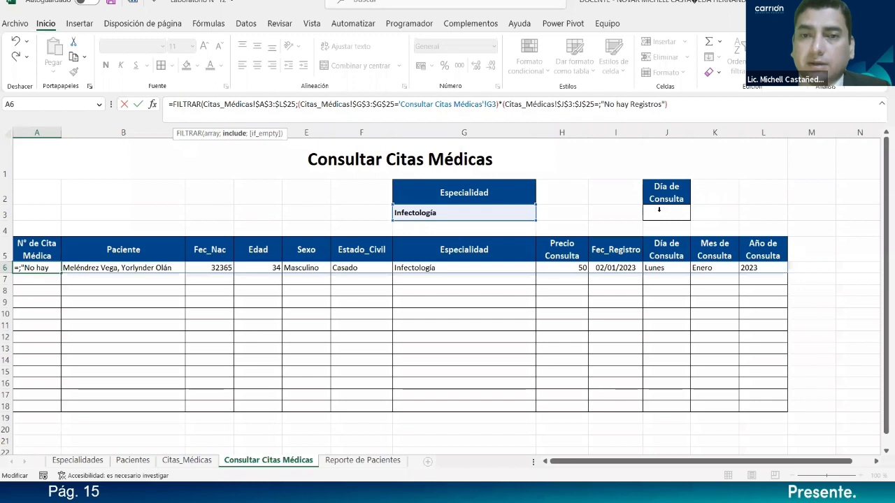
{"action": "left_click", "coordinate": [667, 212]}
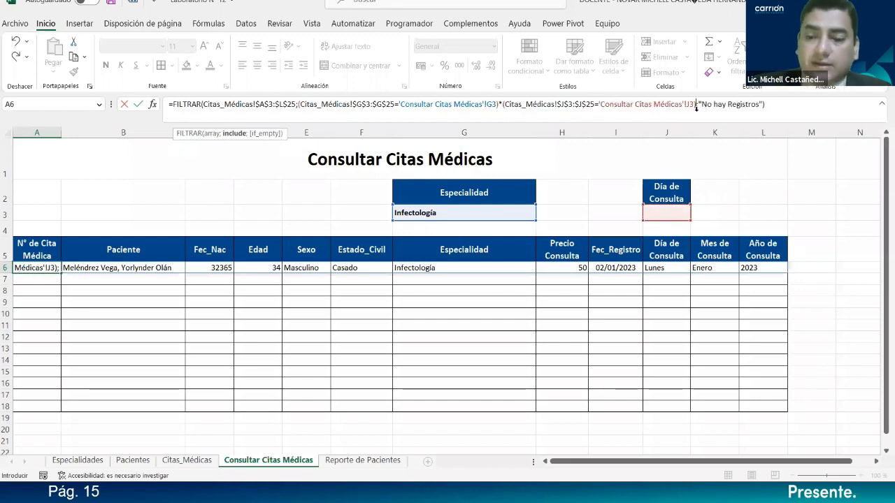
{"action": "key", "text": "Return"}
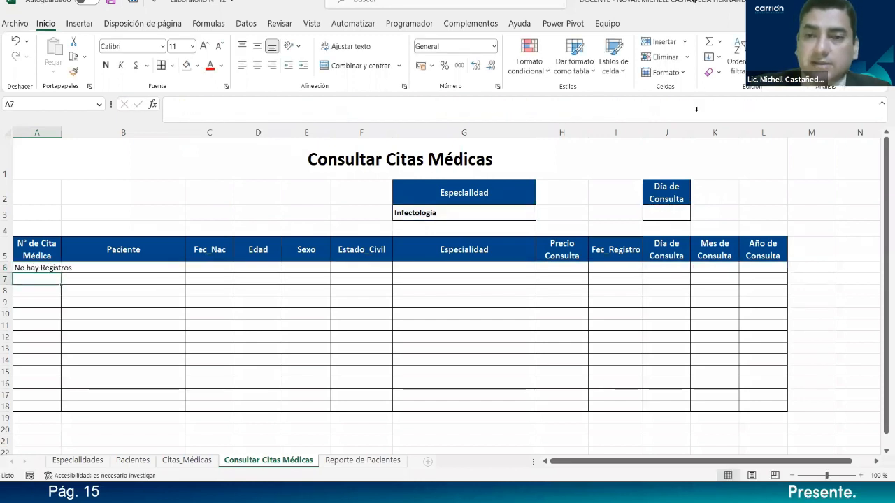
- Enter Lunes as the consultation day in J3 to test the two-criteria filter
{"action": "left_click", "coordinate": [686, 213]}
{"action": "type", "text": "lUNES"}
{"action": "key", "text": "Return"}
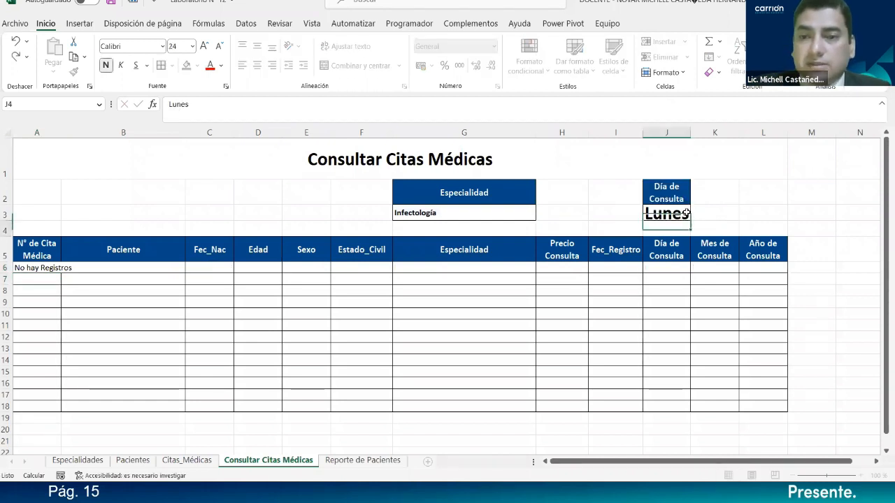
{"action": "left_click", "coordinate": [686, 212]}
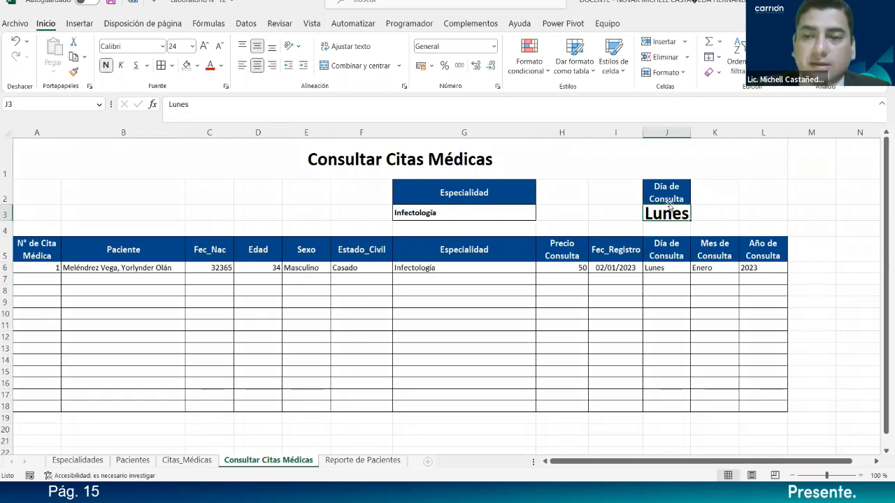
- Test the specialty in G3 with Cirugía Plástica, Estética y Reparadora, and return it to Infectología
{"action": "left_click", "coordinate": [528, 214]}
{"action": "left_click", "coordinate": [541, 215]}
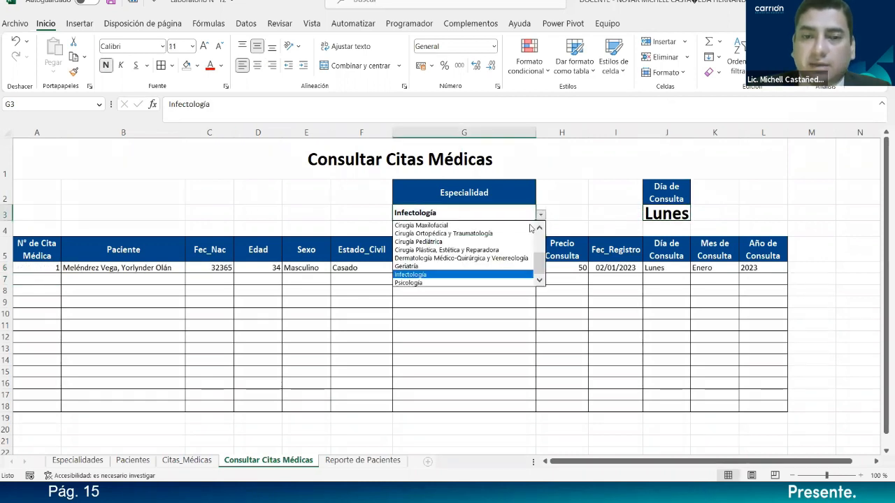
{"action": "left_click", "coordinate": [501, 250]}
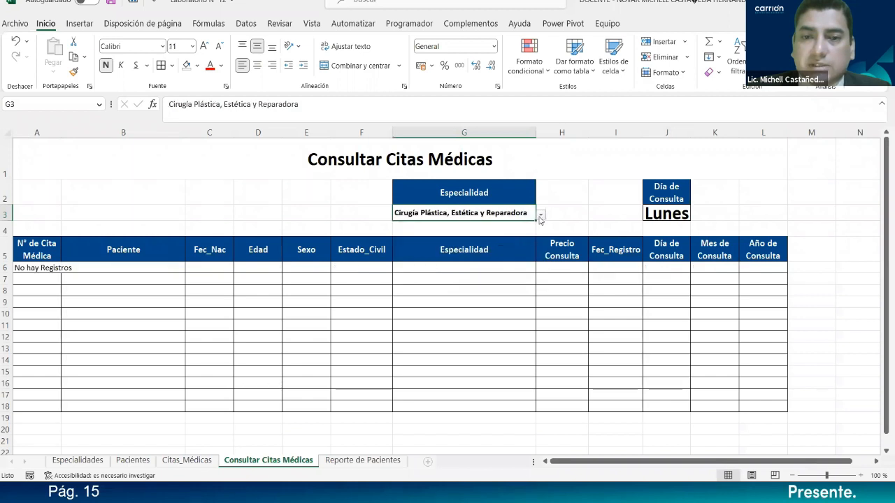
{"action": "left_click", "coordinate": [541, 215]}
{"action": "left_click", "coordinate": [482, 273]}
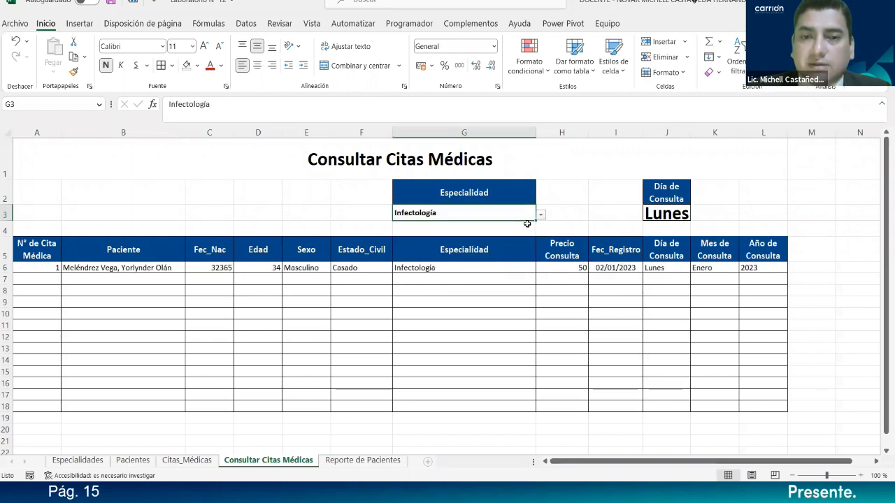
- Reduce the font size of the Día de Consulta criterion cell J3 to 10
{"action": "left_click", "coordinate": [671, 216]}
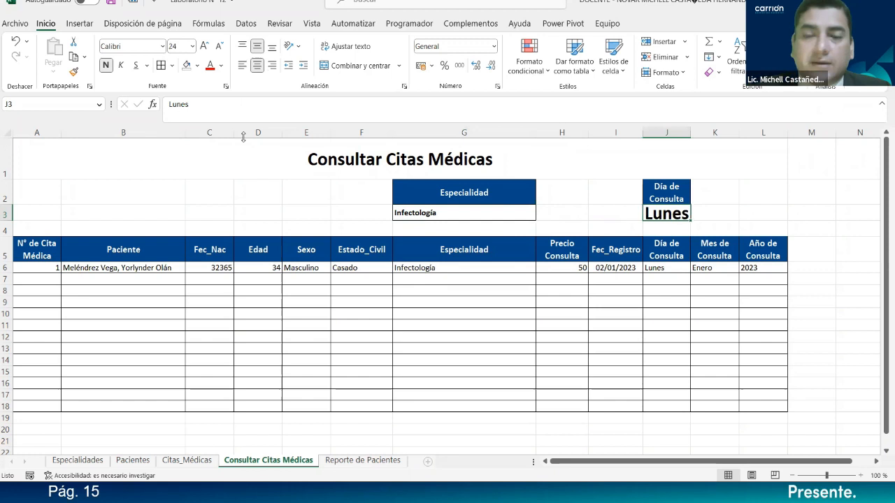
{"action": "left_click", "coordinate": [422, 208]}
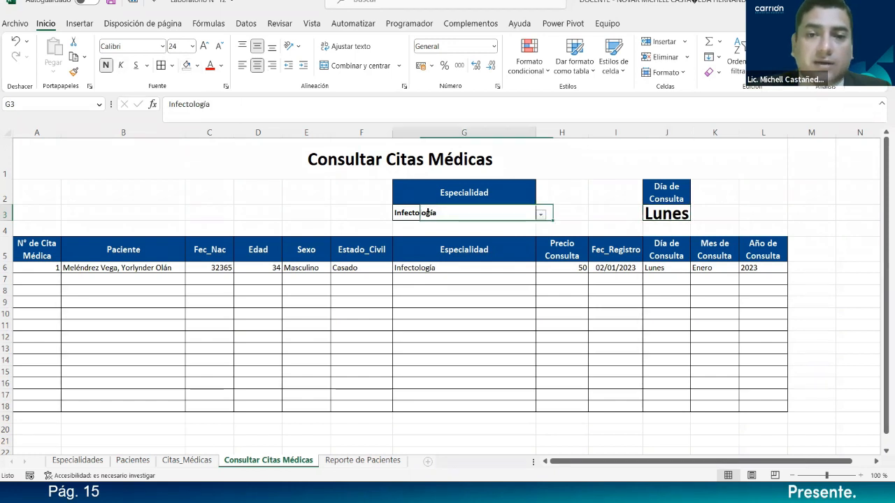
{"action": "left_click", "coordinate": [684, 214]}
{"action": "left_click", "coordinate": [219, 45]}
{"action": "left_click", "coordinate": [219, 45]}
{"action": "left_click", "coordinate": [219, 45]}
{"action": "left_click", "coordinate": [219, 46]}
{"action": "left_click", "coordinate": [219, 46]}
{"action": "left_click", "coordinate": [218, 45]}
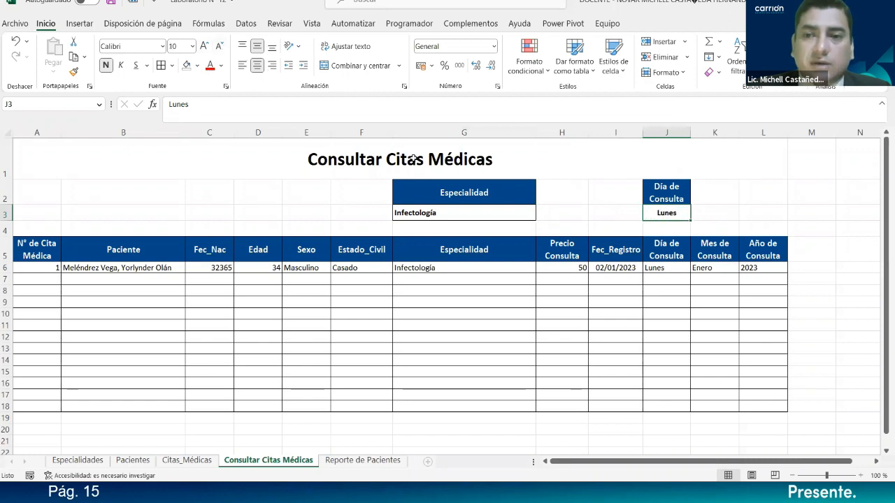
- Test the day criterion with Cirugía Plástica, Estética y Reparadora chosen as the specialty in G3
{"action": "left_click", "coordinate": [594, 203]}
{"action": "left_click", "coordinate": [665, 215]}
{"action": "left_click", "coordinate": [530, 216]}
{"action": "left_click", "coordinate": [541, 215]}
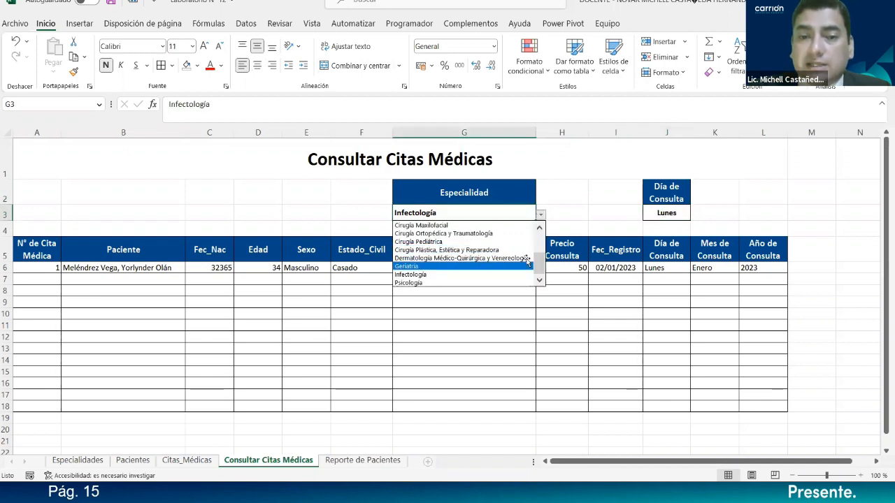
{"action": "left_click", "coordinate": [490, 250]}
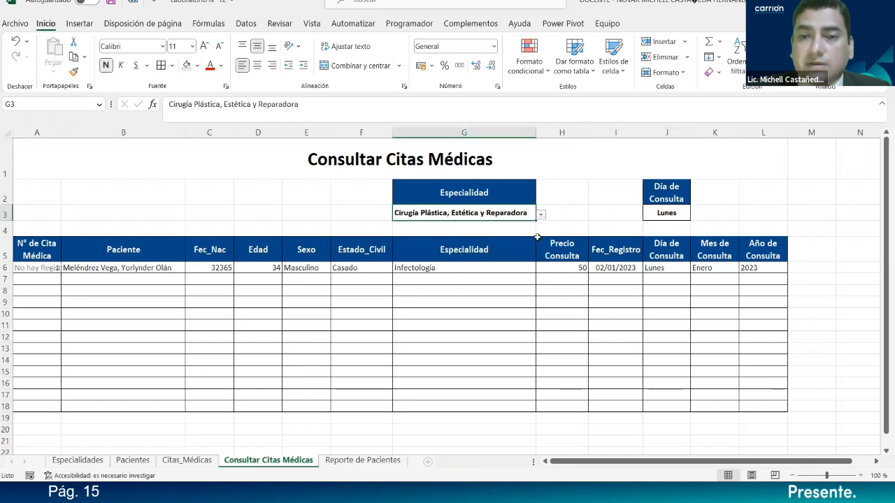
- Set the consultation day in J3 to Martes and choose Cirugía Ortopédica y Traumatología as the specialty in G3
{"action": "left_click", "coordinate": [648, 217]}
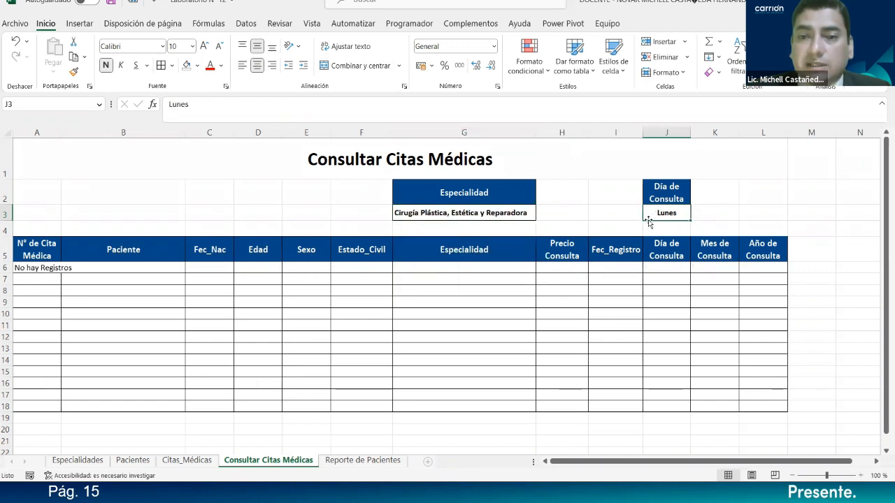
{"action": "type", "text": "Martes"}
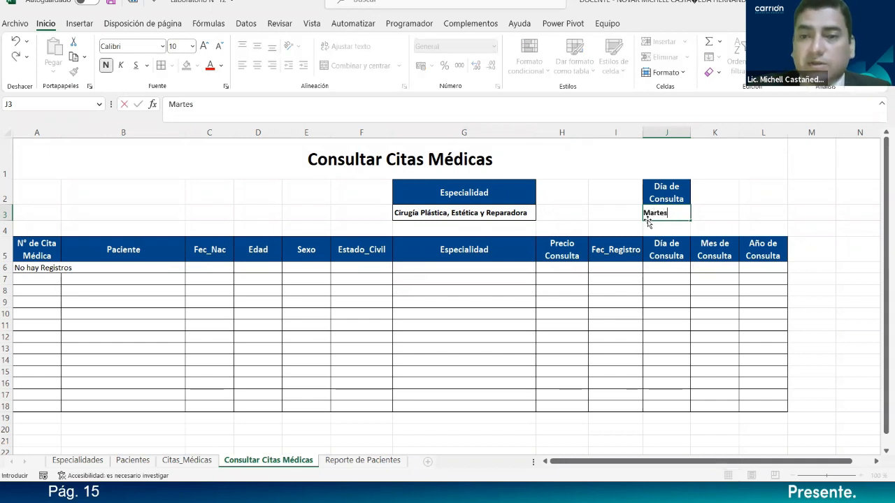
{"action": "left_click", "coordinate": [540, 220]}
{"action": "left_click", "coordinate": [529, 214]}
{"action": "left_click", "coordinate": [540, 216]}
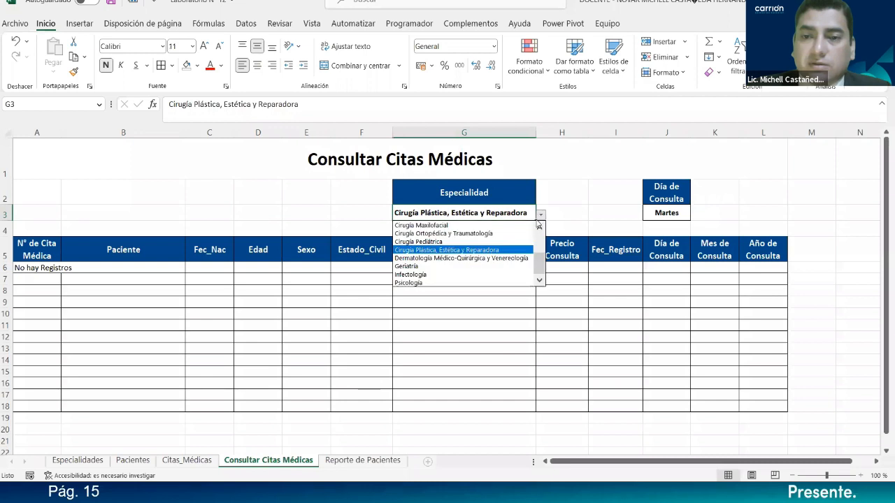
{"action": "left_click", "coordinate": [521, 233]}
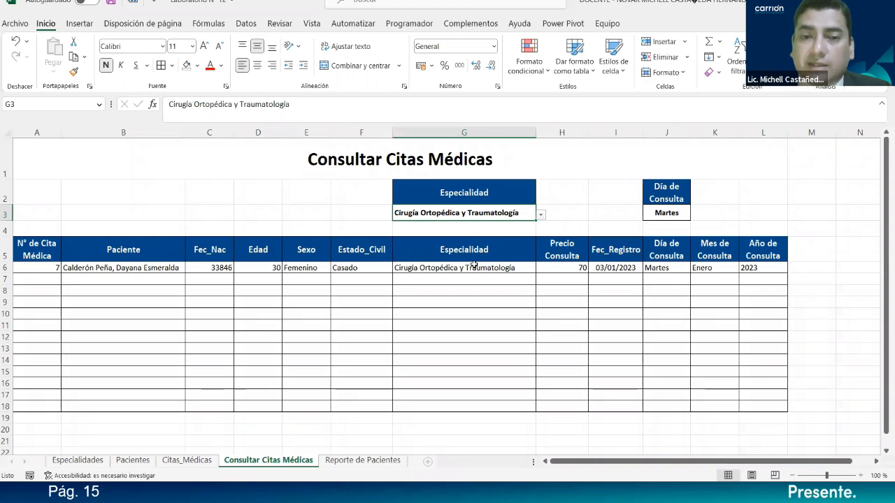
{"action": "left_click", "coordinate": [671, 215]}
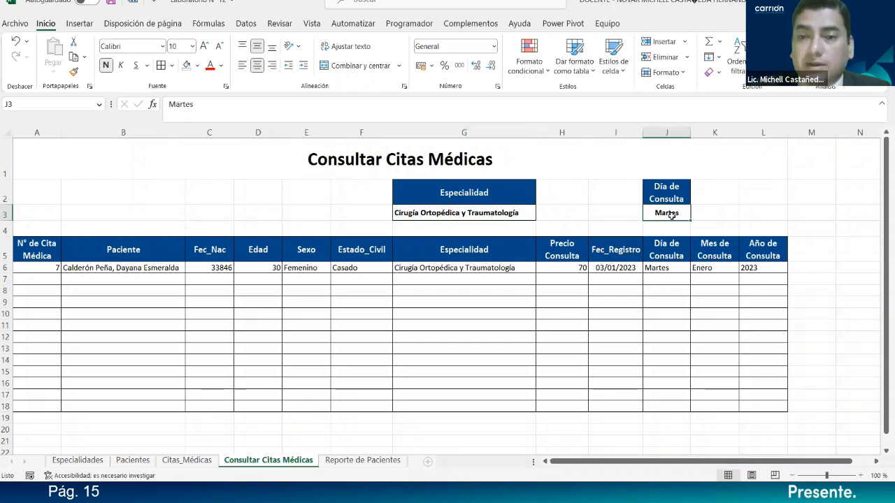
- On the Especialidades sheet, enter the header Día de Semana in I1
{"action": "left_click", "coordinate": [77, 460]}
{"action": "left_click", "coordinate": [687, 159]}
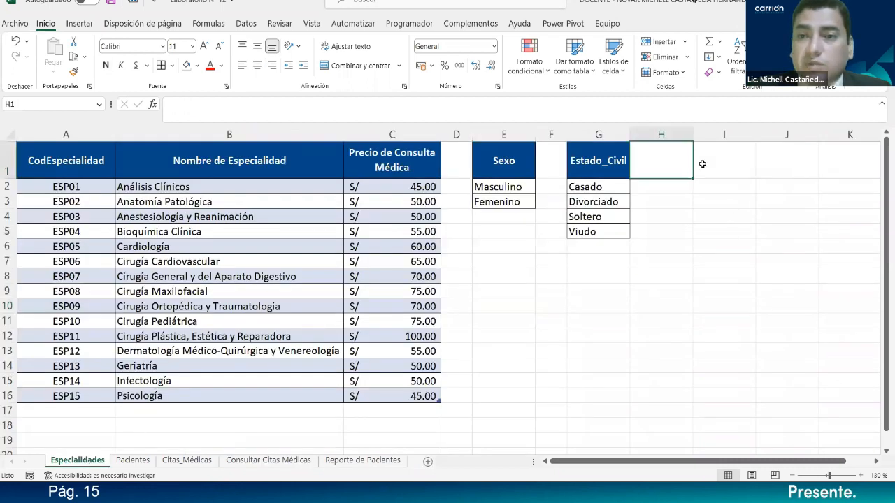
{"action": "left_click", "coordinate": [711, 161]}
{"action": "type", "text": "Día"}
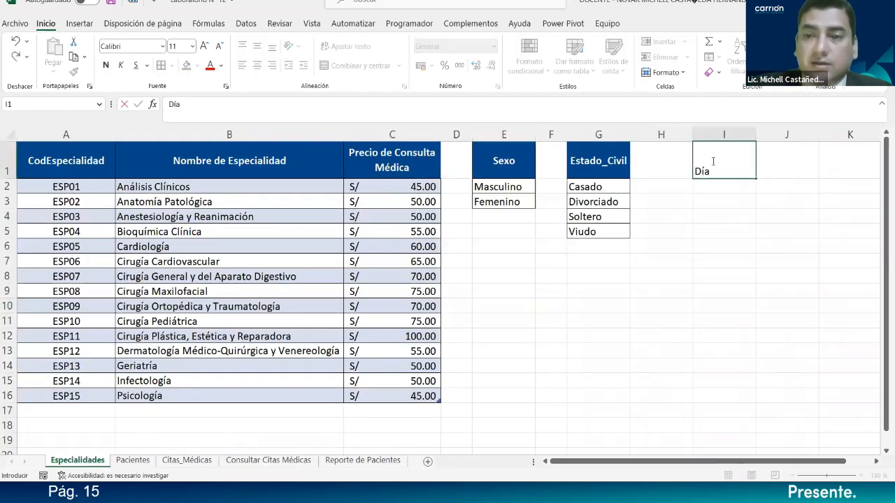
{"action": "type", "text": " de Semana"}
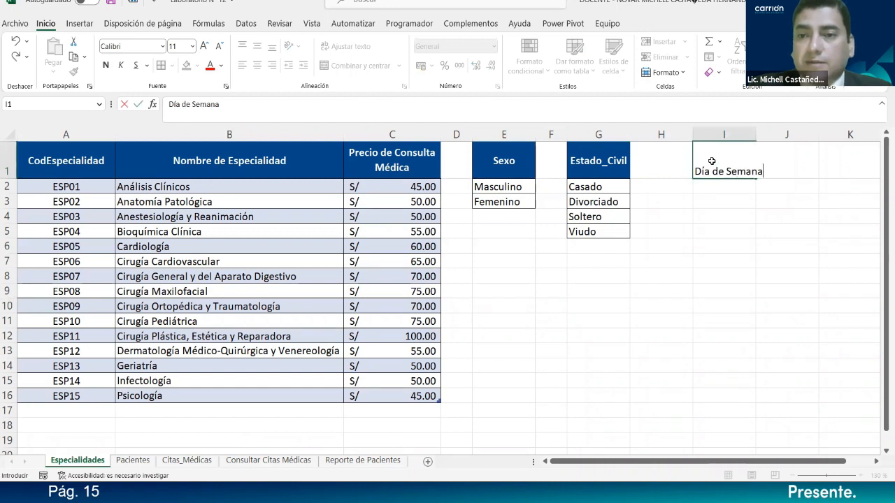
{"action": "key", "text": "Return"}
- Copy the Estado_Civil header's format from G1 to the Día de Semana header in I1 and wrap its text
{"action": "left_click", "coordinate": [603, 176]}
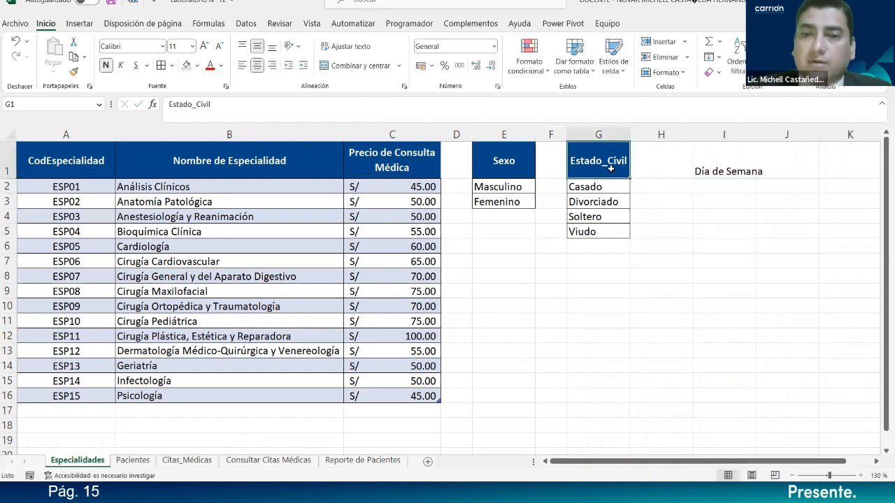
{"action": "key", "text": "alt+h"}
{"action": "key", "text": "f"}
{"action": "key", "text": "p"}
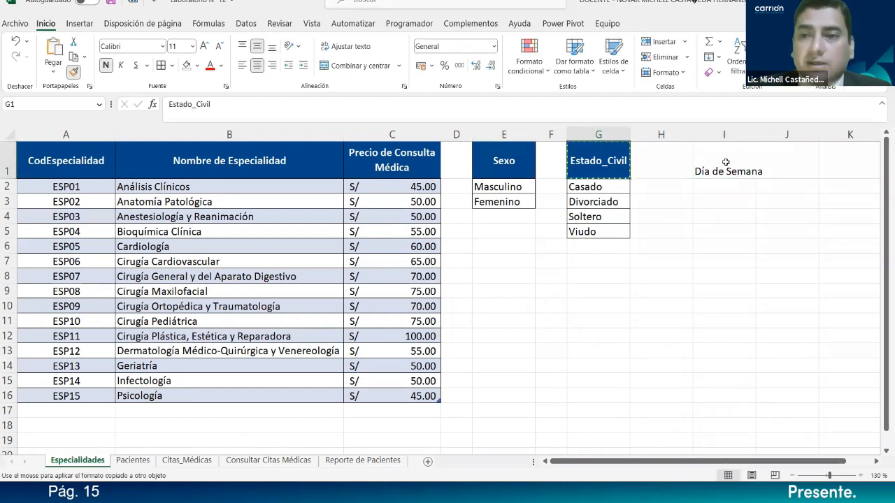
{"action": "left_click", "coordinate": [733, 173]}
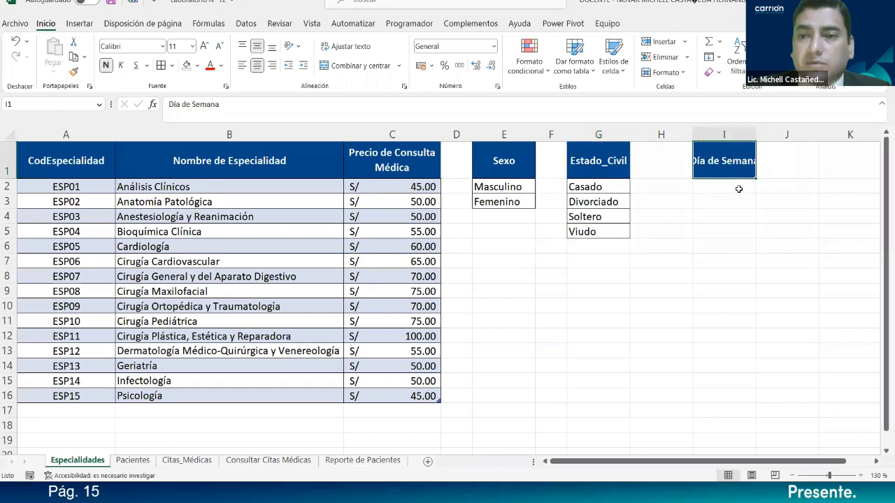
{"action": "left_click", "coordinate": [356, 47]}
- Fill I2:I8 under Día de Semana with the weekdays Lunes, Martes, Miércoles, Jueves, Viernes, Sábado and Domingo
{"action": "left_click", "coordinate": [727, 188]}
{"action": "type", "text": "Lunes"}
{"action": "key", "text": "Return"}
{"action": "type", "text": "Martes"}
{"action": "key", "text": "Return"}
{"action": "type", "text": "Mié"}
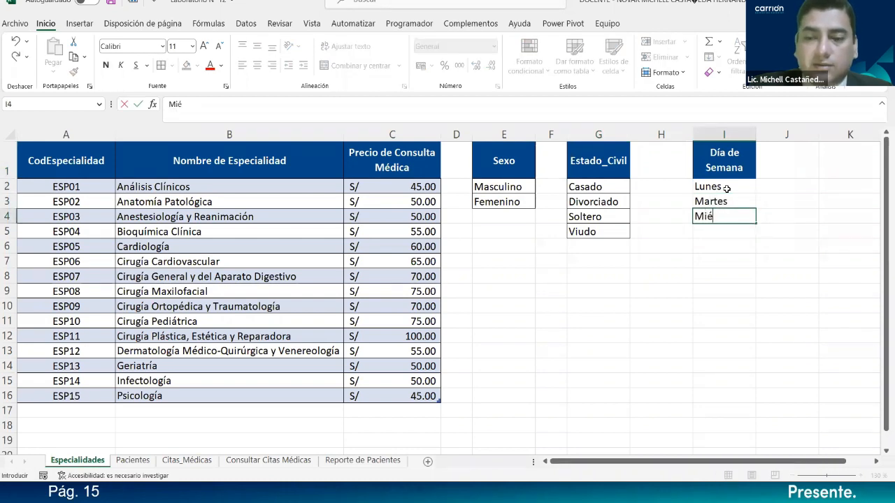
{"action": "type", "text": "rcoles"}
{"action": "key", "text": "Return"}
{"action": "type", "text": "Jueves"}
{"action": "key", "text": "Return"}
{"action": "type", "text": "Viernes"}
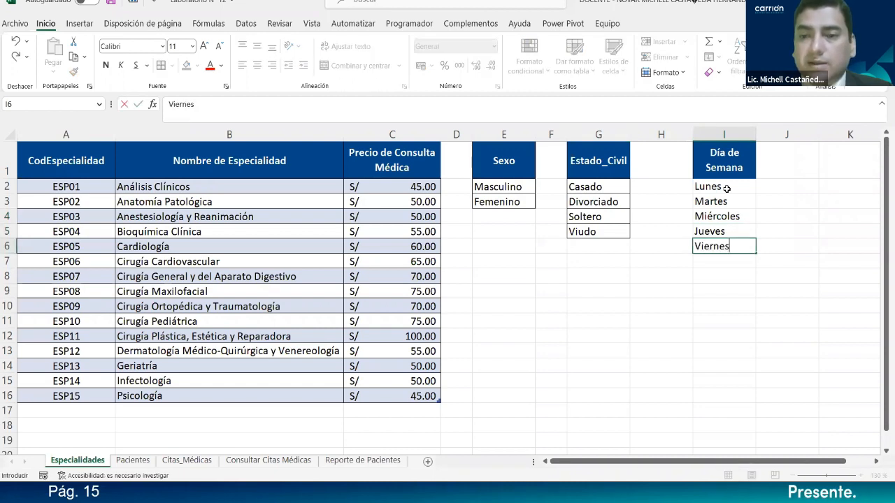
{"action": "key", "text": "Return"}
{"action": "type", "text": "Sábado"}
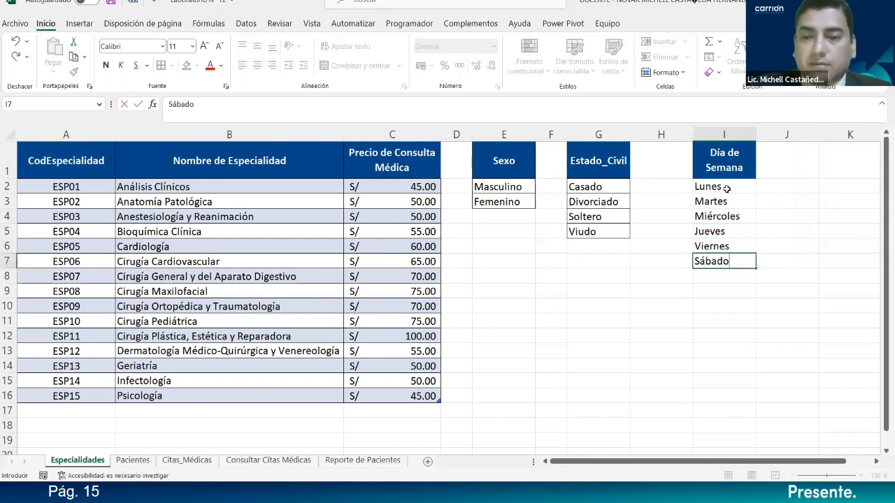
{"action": "key", "text": "Return"}
{"action": "type", "text": "Domingo"}
{"action": "key", "text": "Return"}
- Apply borders to the weekday cells I2:I8 and name the range Dia_Semana
{"action": "left_click_drag", "start_coordinate": [723, 184], "coordinate": [731, 274]}
{"action": "left_click", "coordinate": [161, 65]}
{"action": "left_click", "coordinate": [54, 102]}
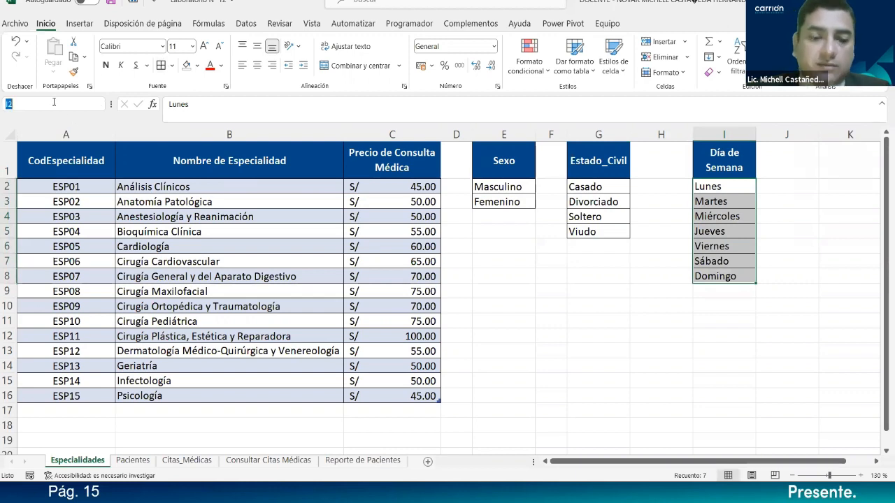
{"action": "type", "text": "Dia_Semana"}
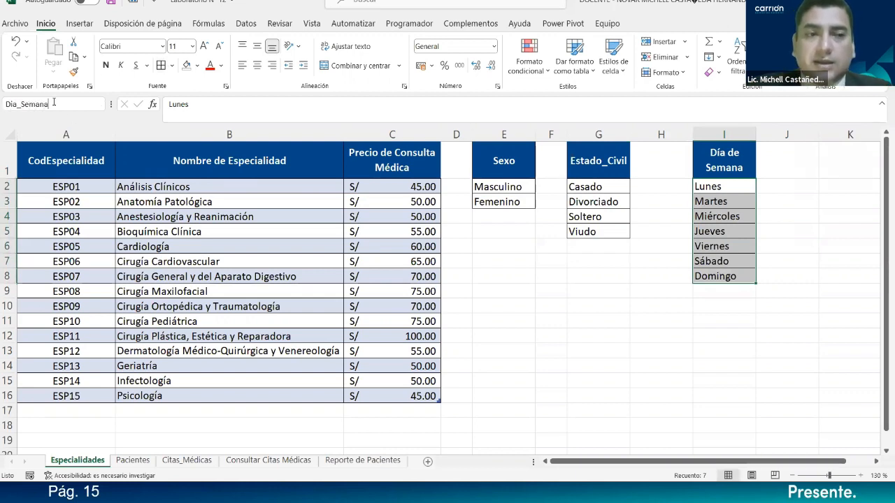
{"action": "key", "text": "Return"}
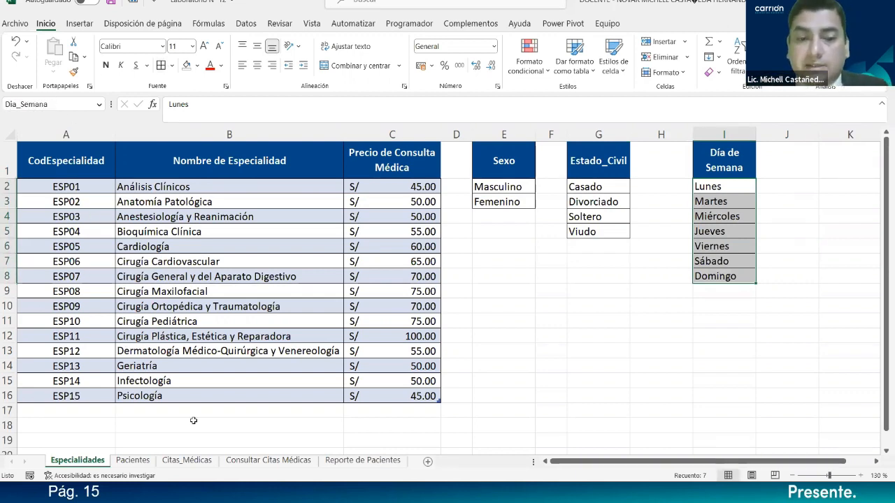
- On the Consultar Citas Médicas sheet, give J3 a Lista data validation whose source is =Dia_Semana
{"action": "left_click", "coordinate": [268, 460]}
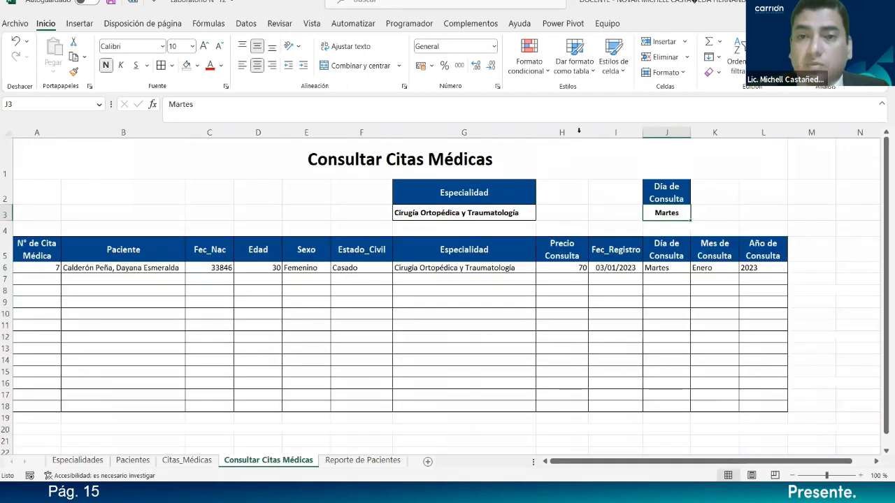
{"action": "left_click", "coordinate": [246, 23]}
{"action": "left_click", "coordinate": [655, 72]}
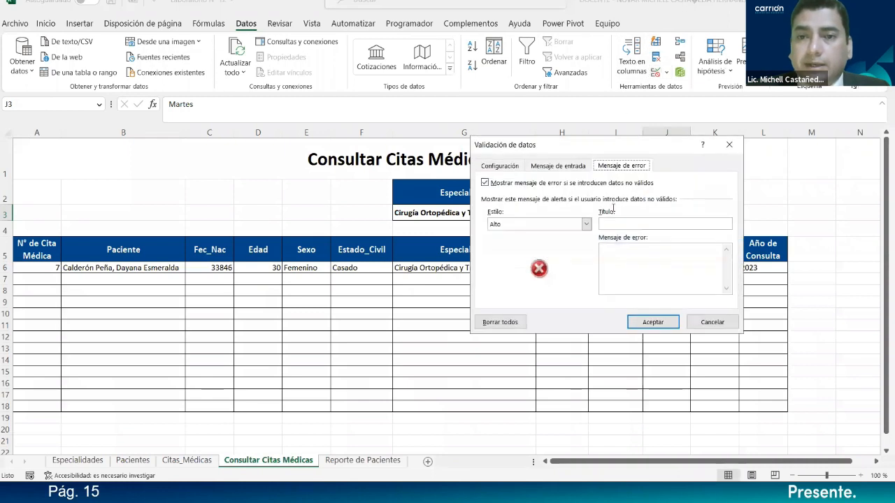
{"action": "left_click", "coordinate": [517, 166]}
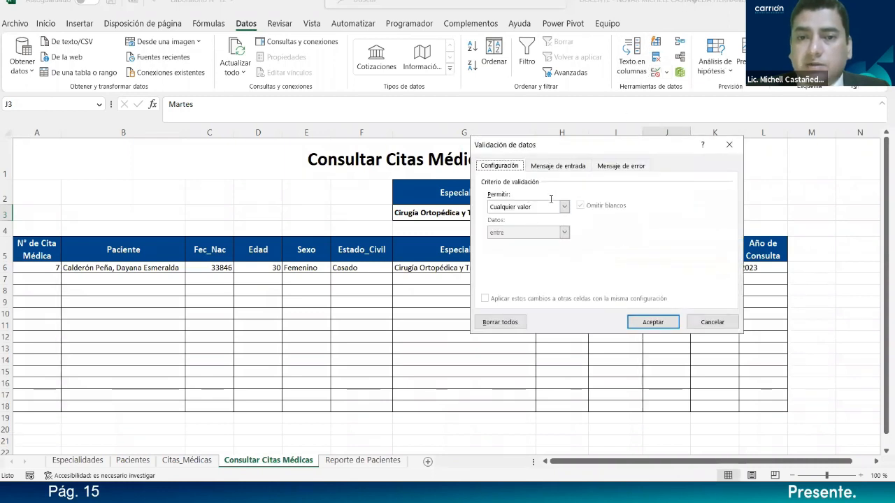
{"action": "left_click", "coordinate": [550, 206]}
{"action": "left_click", "coordinate": [510, 243]}
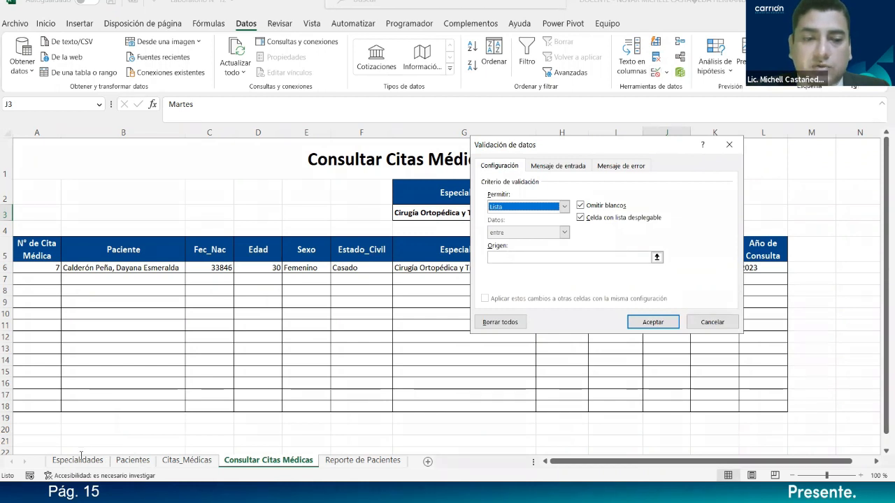
{"action": "left_click", "coordinate": [527, 254]}
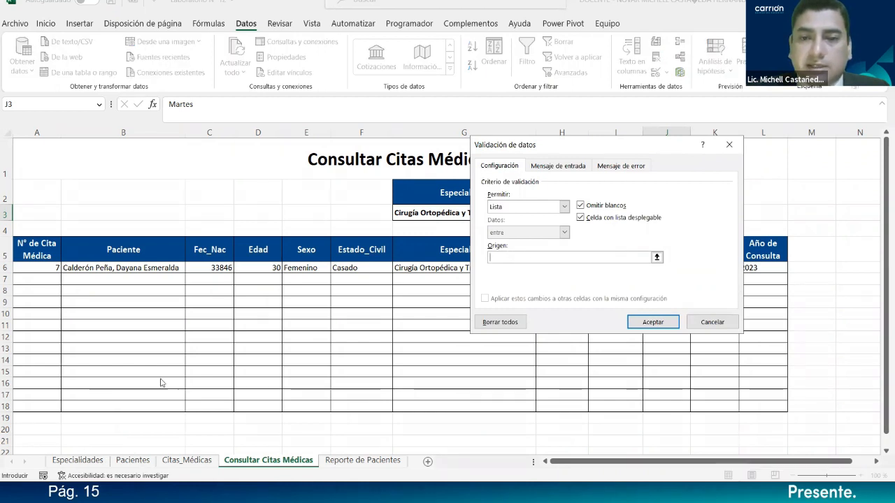
{"action": "left_click", "coordinate": [78, 461]}
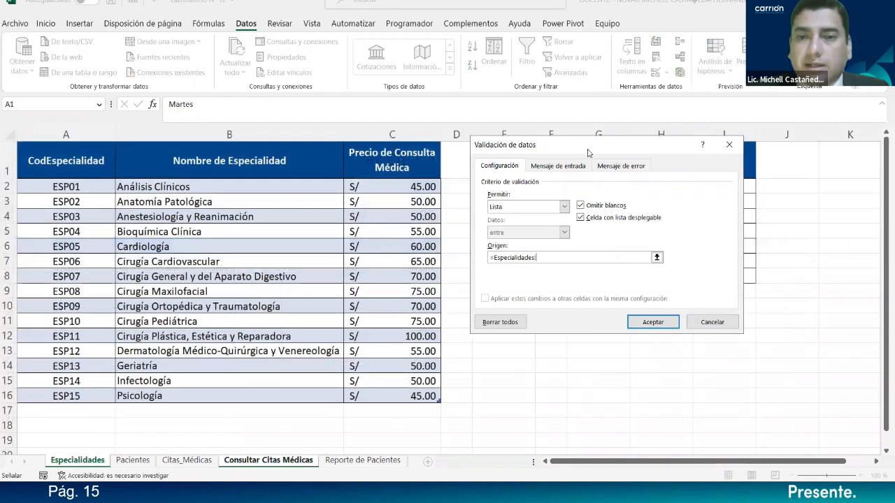
{"action": "left_click_drag", "start_coordinate": [588, 149], "coordinate": [333, 127]}
{"action": "left_click_drag", "start_coordinate": [698, 186], "coordinate": [717, 276]}
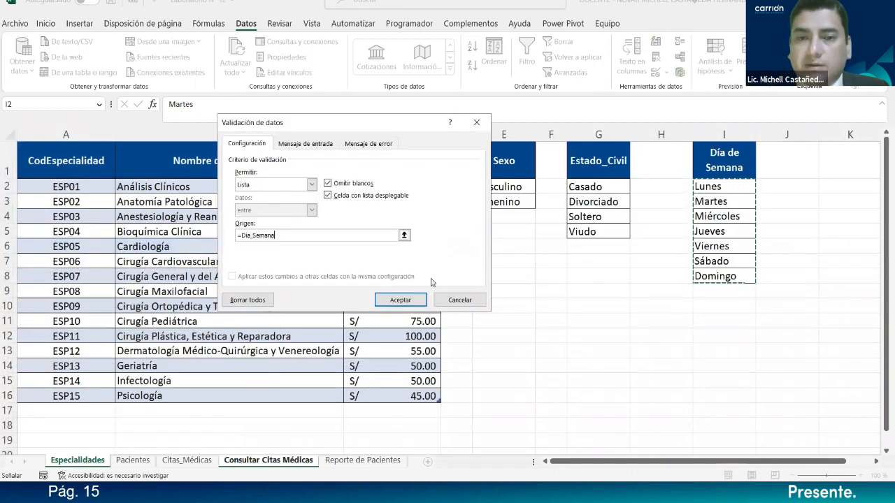
- Give J3's validation an error alert titled "Consulta de Citas Médicas" with the message "Seleccione el Día de Consultar" and accept the validation
{"action": "left_click", "coordinate": [383, 144]}
{"action": "left_click", "coordinate": [378, 201]}
{"action": "type", "text": "R"}
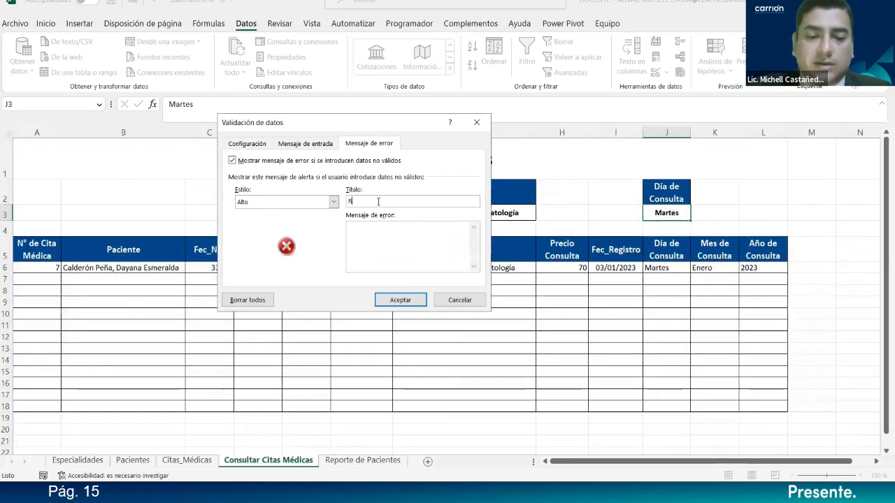
{"action": "type", "text": "egistrp"}
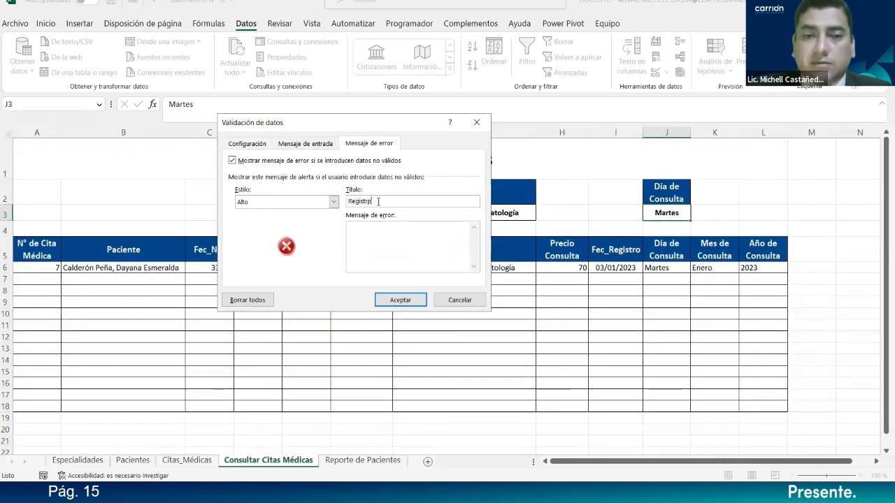
{"action": "key", "text": "BackSpace"}
{"action": "type", "text": "o de Consulta"}
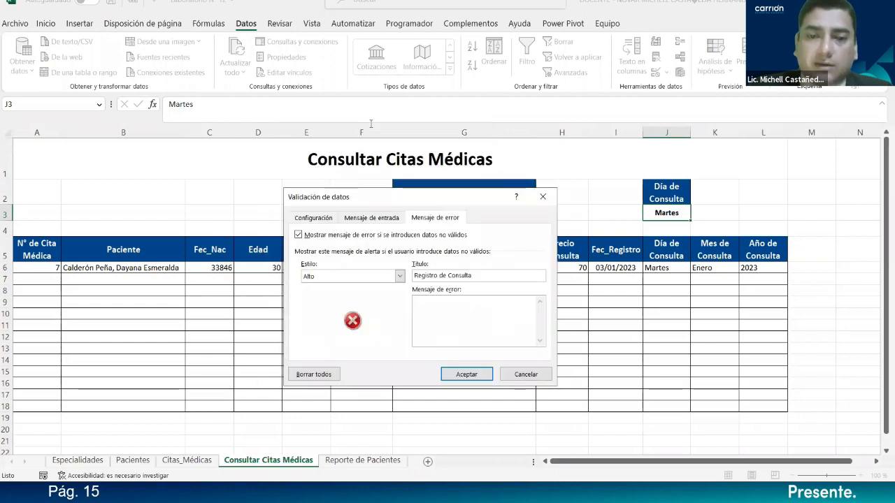
{"action": "type", "text": " de Citas Mé"}
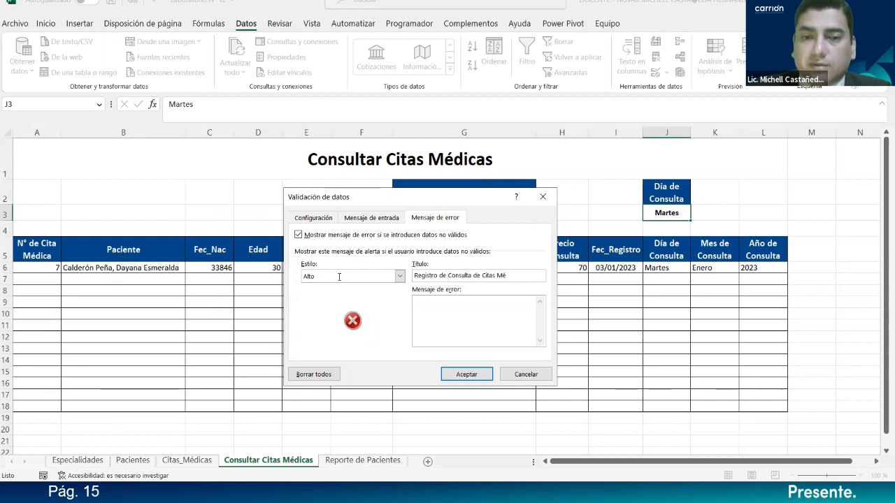
{"action": "left_click_drag", "start_coordinate": [448, 276], "coordinate": [399, 276]}
{"action": "key", "text": "BackSpace"}
{"action": "type", "text": "dicas"}
{"action": "type", "text": "Seleccione el Día de Consulta!"}
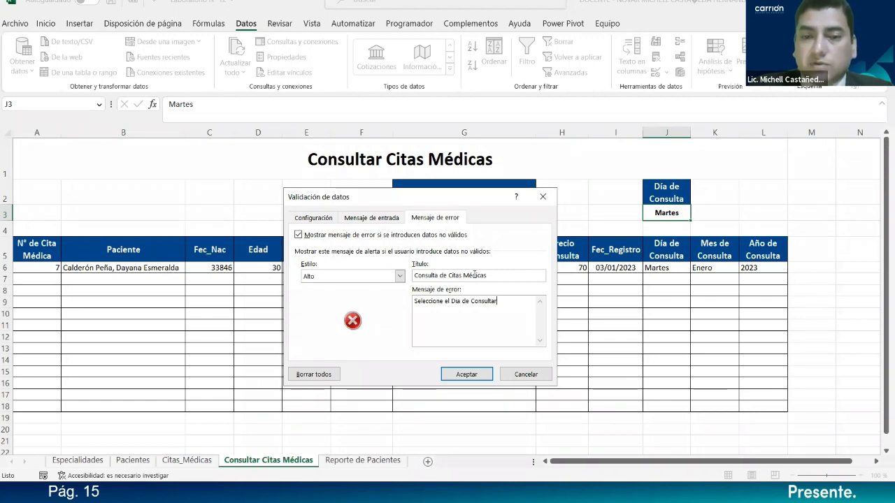
{"action": "left_click", "coordinate": [467, 374]}
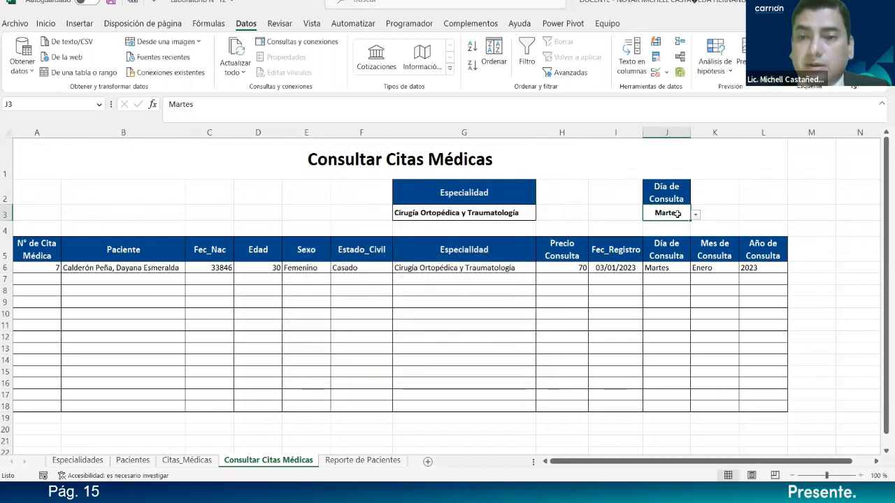
- Test the consultation day list in J3 with other weekdays, including Viernes, and set it back to Martes
{"action": "left_click", "coordinate": [695, 215]}
{"action": "left_click", "coordinate": [669, 238]}
{"action": "left_click", "coordinate": [696, 215]}
{"action": "left_click", "coordinate": [670, 254]}
{"action": "left_click", "coordinate": [693, 231]}
{"action": "left_click", "coordinate": [671, 213]}
{"action": "left_click", "coordinate": [696, 215]}
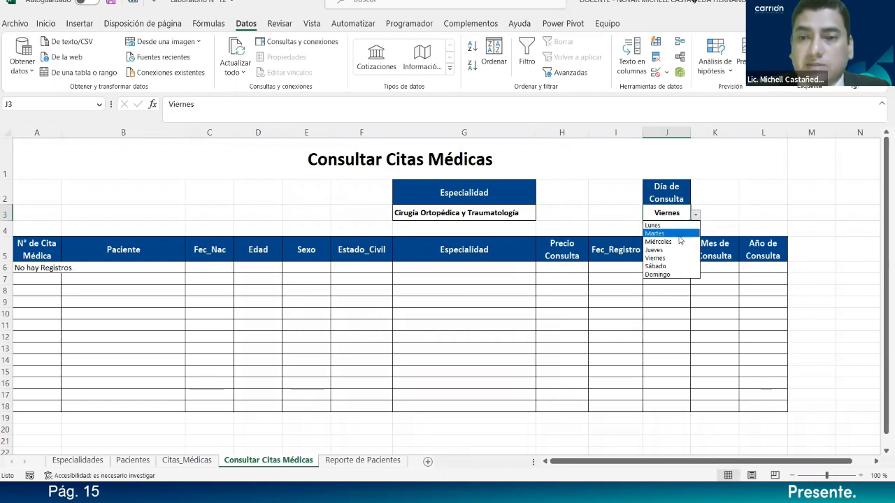
{"action": "left_click", "coordinate": [669, 234]}
- Test the Martes filter by choosing Geriatría and Análisis Clínicos in turn as the specialty in G3
{"action": "left_click", "coordinate": [535, 212]}
{"action": "left_click", "coordinate": [541, 214]}
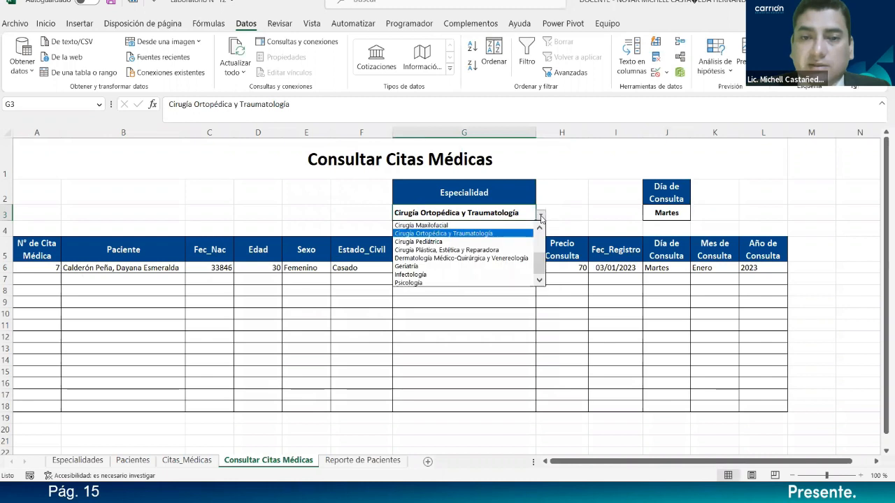
{"action": "left_click", "coordinate": [497, 267]}
{"action": "left_click", "coordinate": [542, 215]}
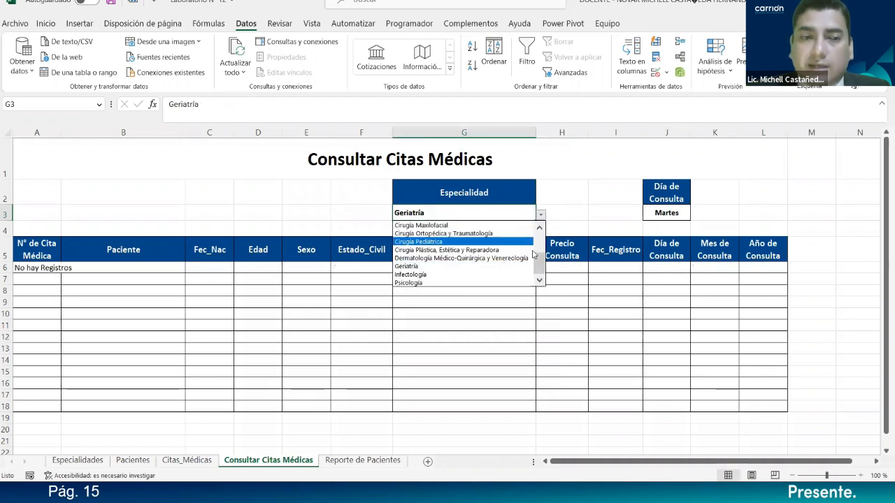
{"action": "scroll", "coordinate": [506, 231], "scroll_direction": "up", "scroll_amount": 3}
{"action": "left_click", "coordinate": [506, 229]}
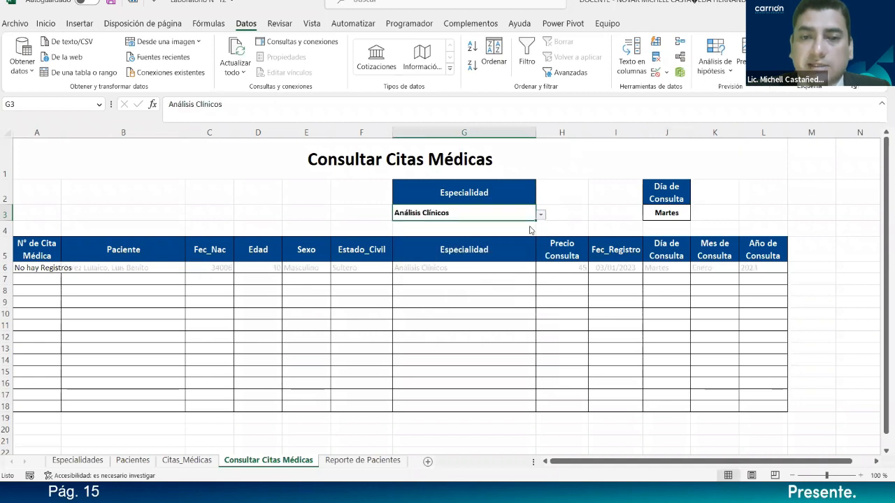
- Test Análisis Clínicos with Lunes, Miércoles, Jueves and Viernes as the consultation day in J3, ending on Miércoles
{"action": "left_click", "coordinate": [674, 218]}
{"action": "left_click", "coordinate": [696, 215]}
{"action": "left_click", "coordinate": [661, 226]}
{"action": "left_click", "coordinate": [694, 216]}
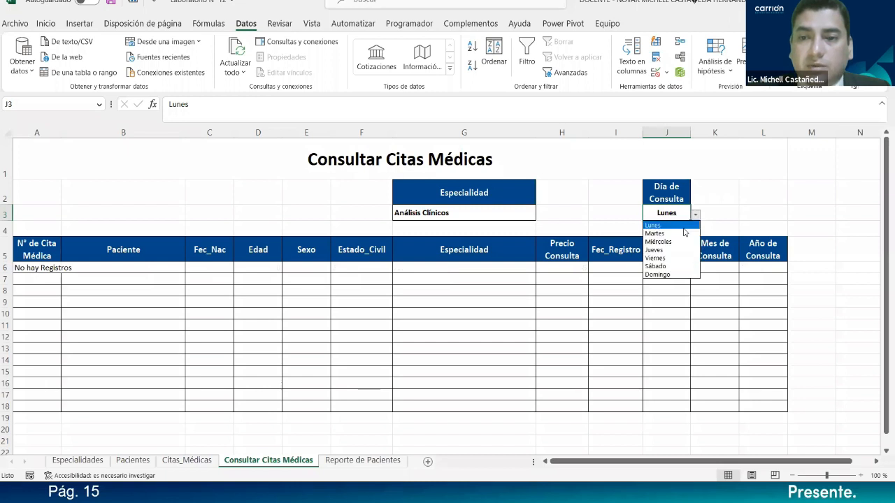
{"action": "left_click", "coordinate": [673, 242]}
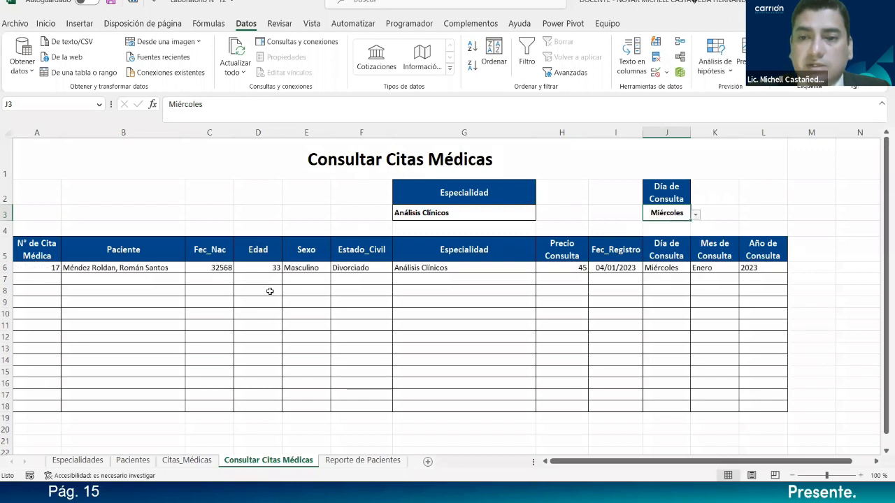
{"action": "left_click", "coordinate": [696, 216]}
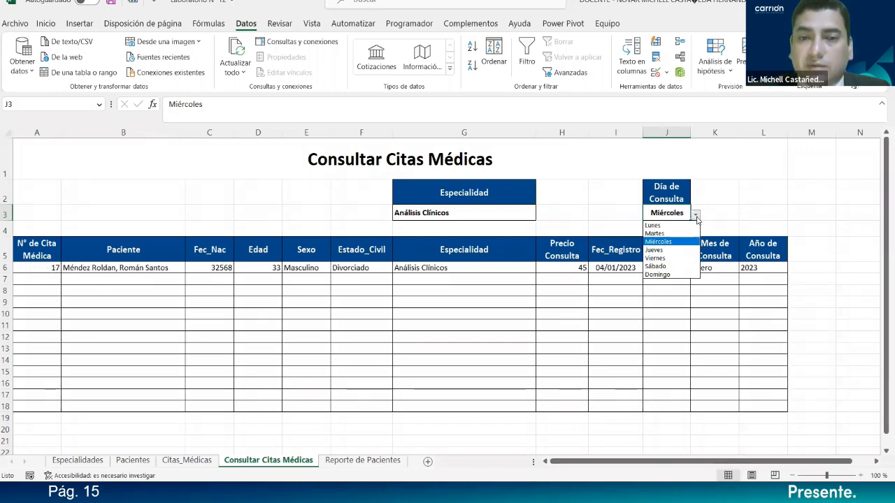
{"action": "left_click", "coordinate": [672, 250]}
{"action": "left_click", "coordinate": [696, 215]}
{"action": "left_click", "coordinate": [671, 258]}
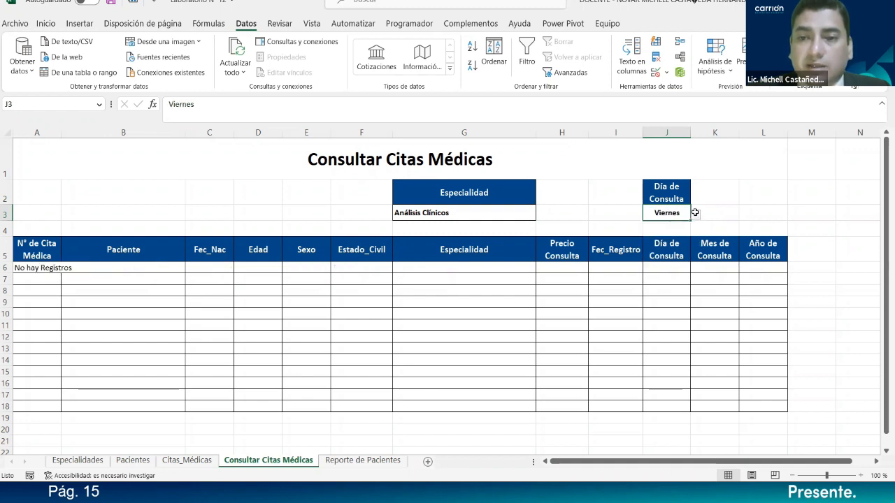
{"action": "left_click", "coordinate": [695, 215]}
{"action": "left_click", "coordinate": [665, 242]}
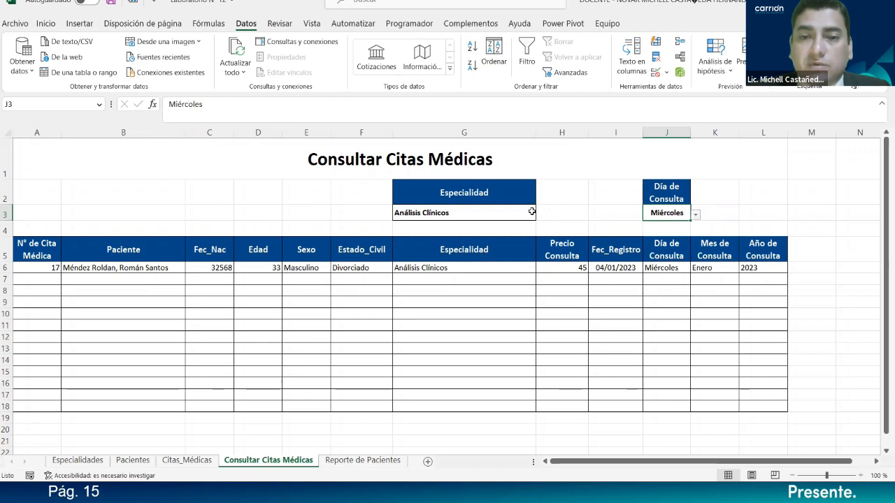
- Test Miércoles with Anatomía Patológica, Bioquímica Clínica, Cirugía General y del Aparato Digestivo and Cirugía Ortopédica y Traumatología as the specialty in G3
{"action": "left_click", "coordinate": [532, 211]}
{"action": "left_click", "coordinate": [541, 216]}
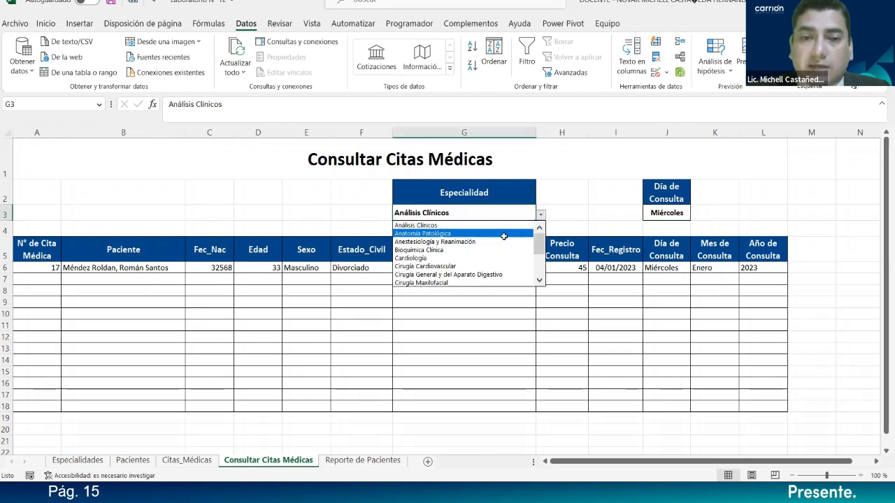
{"action": "left_click", "coordinate": [503, 234]}
{"action": "left_click", "coordinate": [541, 216]}
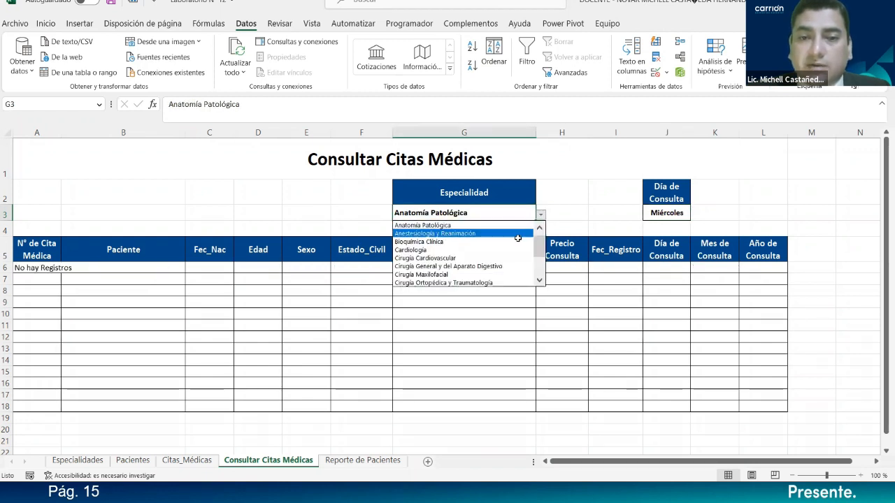
{"action": "left_click", "coordinate": [521, 242]}
{"action": "left_click", "coordinate": [541, 216]}
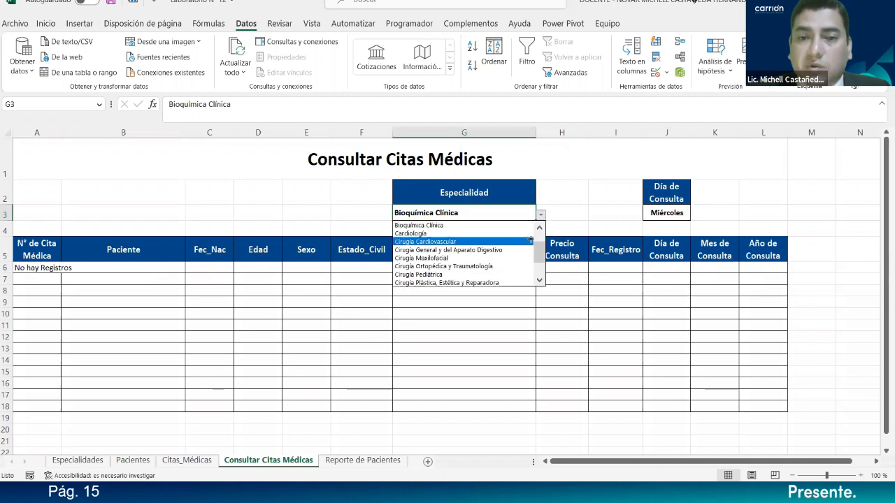
{"action": "left_click", "coordinate": [522, 250]}
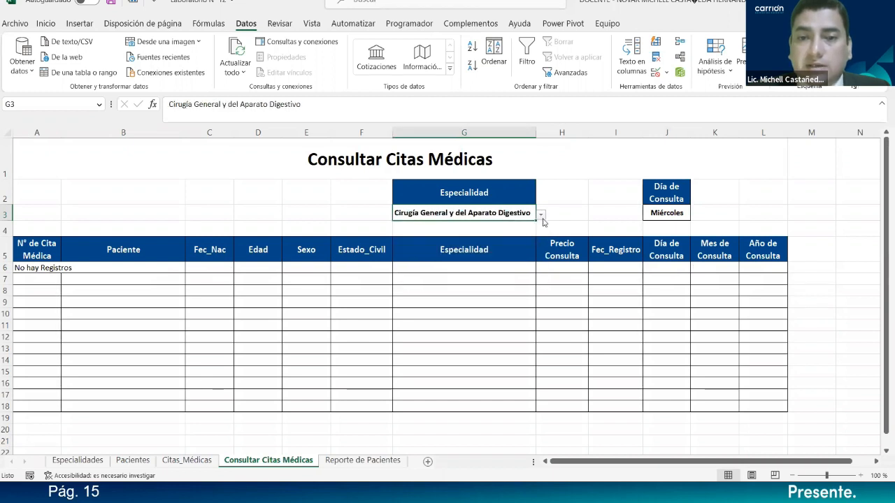
{"action": "left_click", "coordinate": [542, 218]}
{"action": "left_click", "coordinate": [522, 240]}
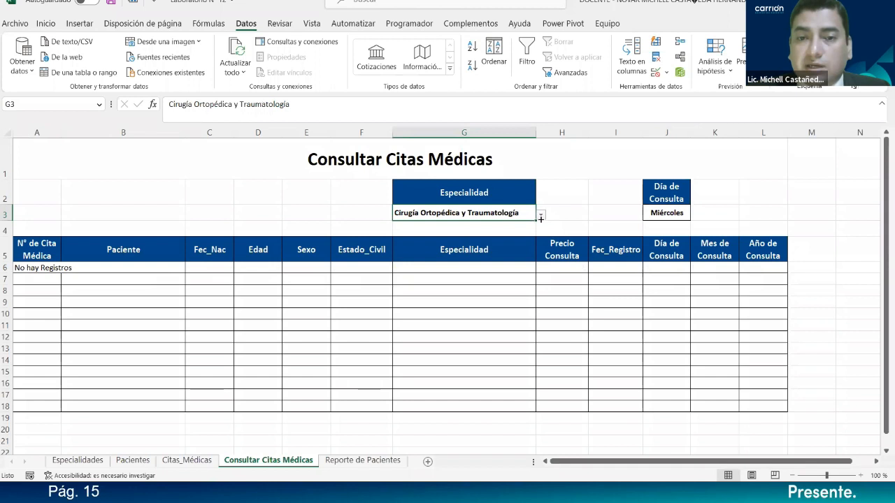
- Test Geriatría as the specialty in G3 with Martes and Lunes in turn as the consultation day in J3
{"action": "left_click", "coordinate": [540, 216]}
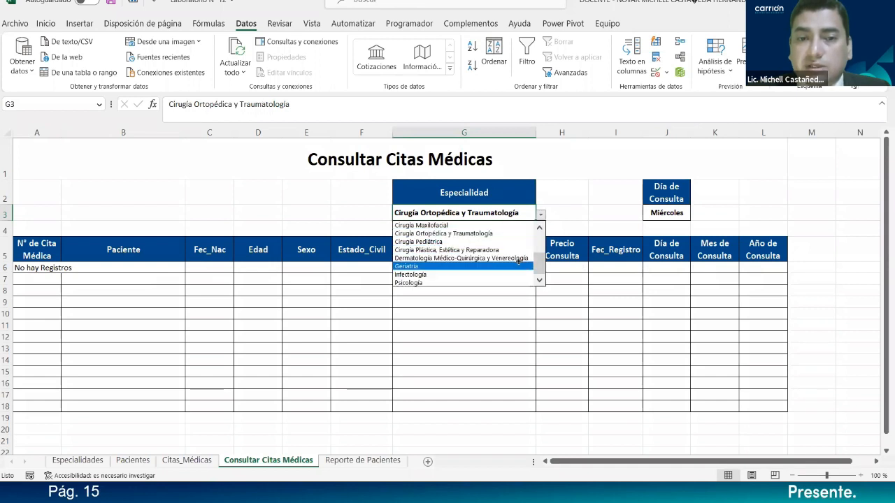
{"action": "left_click", "coordinate": [518, 266]}
{"action": "left_click", "coordinate": [671, 213]}
{"action": "left_click", "coordinate": [698, 216]}
{"action": "left_click", "coordinate": [670, 233]}
{"action": "left_click", "coordinate": [696, 216]}
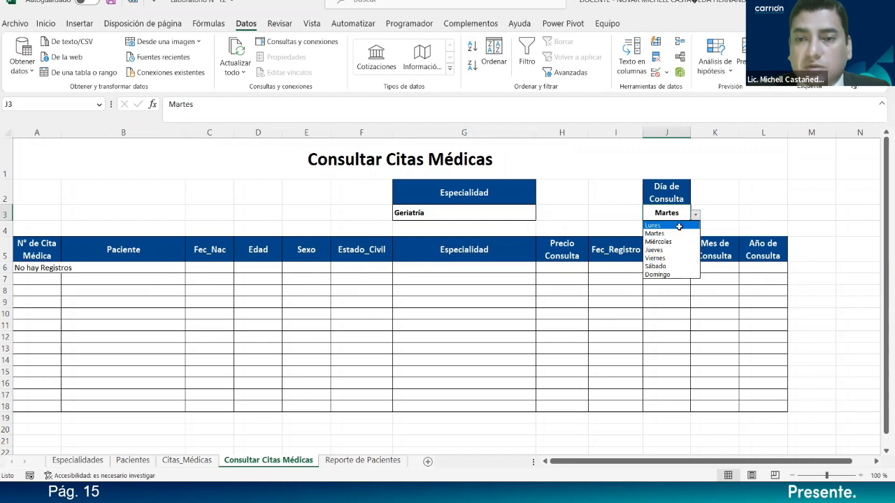
{"action": "left_click", "coordinate": [679, 227]}
- Set the specialty in G3 to Psicología to filter its Lunes appointments
{"action": "left_click", "coordinate": [527, 214]}
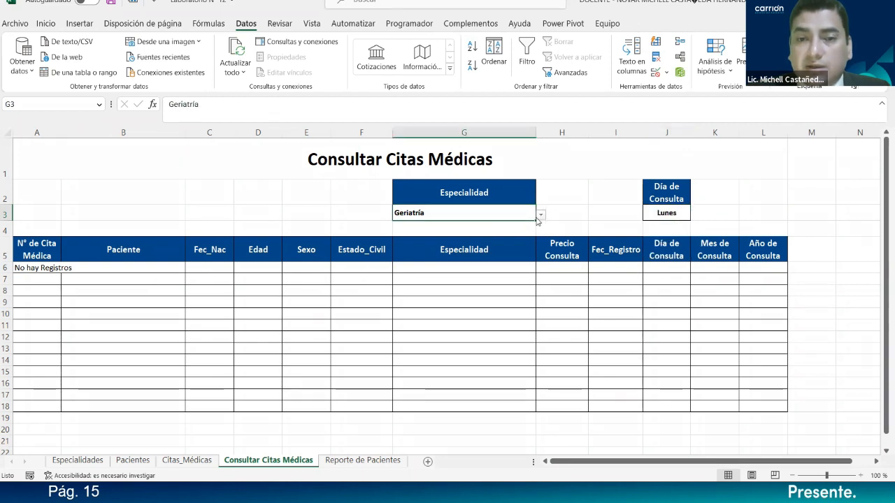
{"action": "left_click", "coordinate": [540, 216]}
{"action": "left_click", "coordinate": [481, 282]}
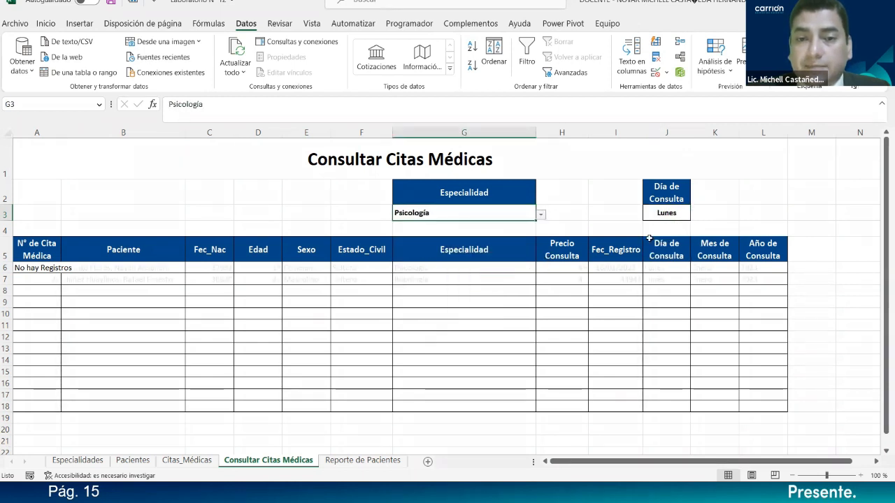
- Copy the date format of I6 down the Fec_Registro column and extend the table borders through row 19
{"action": "left_click", "coordinate": [625, 272]}
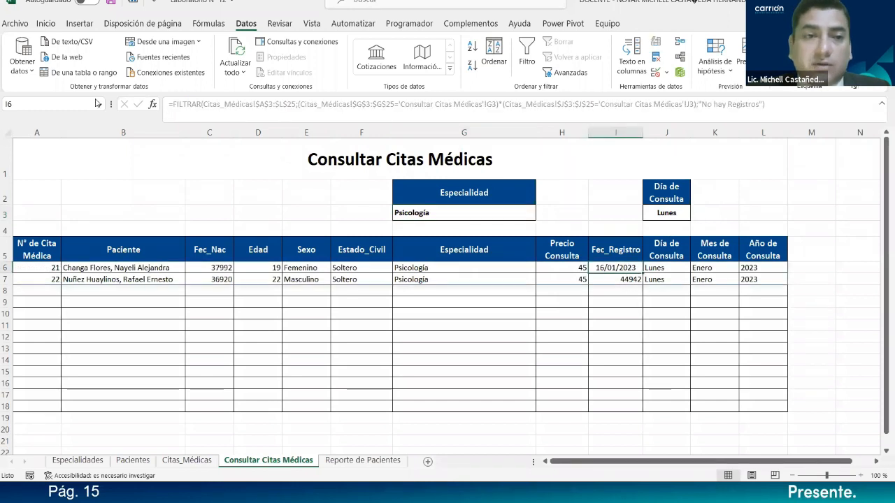
{"action": "left_click", "coordinate": [46, 24]}
{"action": "left_click", "coordinate": [73, 72]}
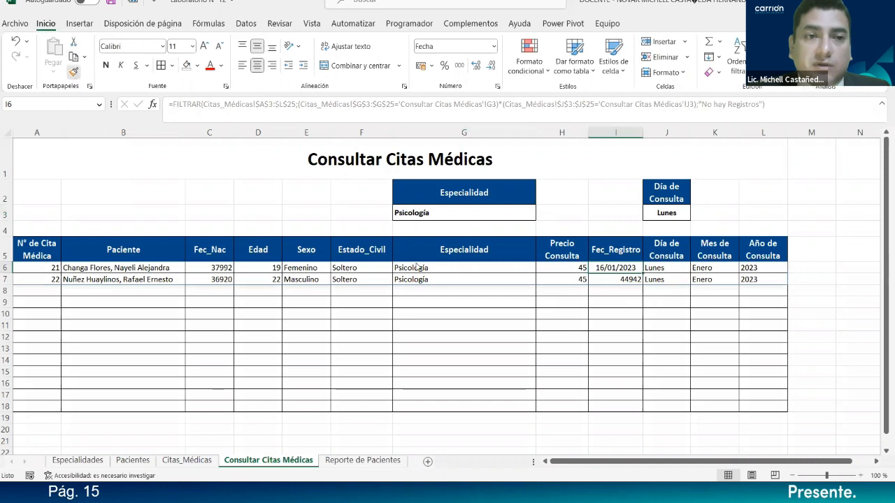
{"action": "left_click_drag", "start_coordinate": [591, 285], "coordinate": [600, 413]}
{"action": "left_click_drag", "start_coordinate": [750, 420], "coordinate": [25, 411]}
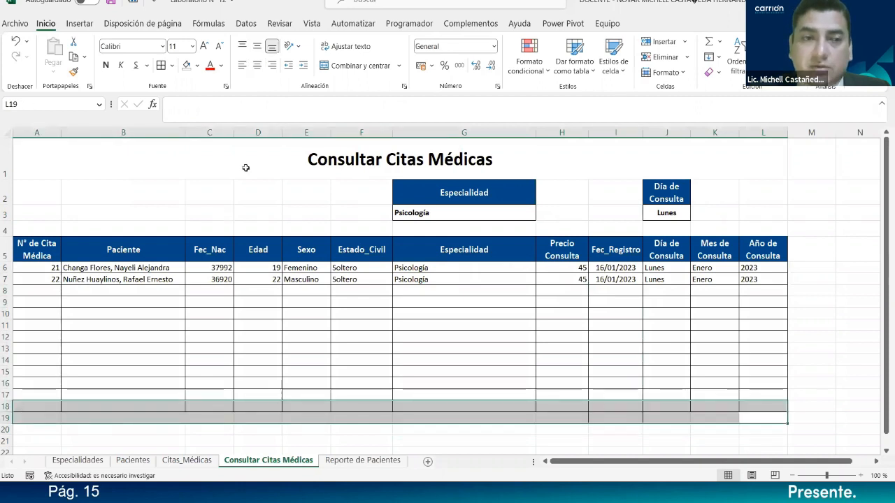
{"action": "left_click", "coordinate": [613, 187]}
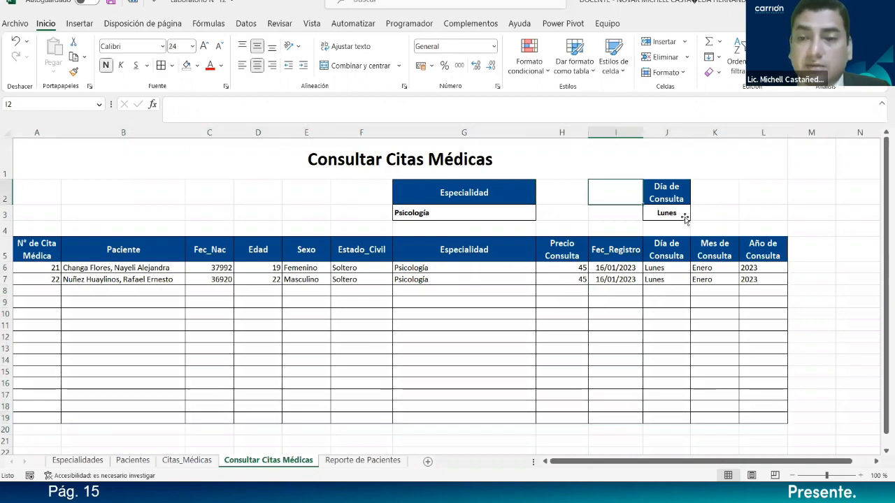
- Test Psicología with Martes, Miércoles and Jueves as the consultation day in J3, and undo the changes back to Lunes
{"action": "left_click", "coordinate": [684, 215]}
{"action": "left_click", "coordinate": [695, 214]}
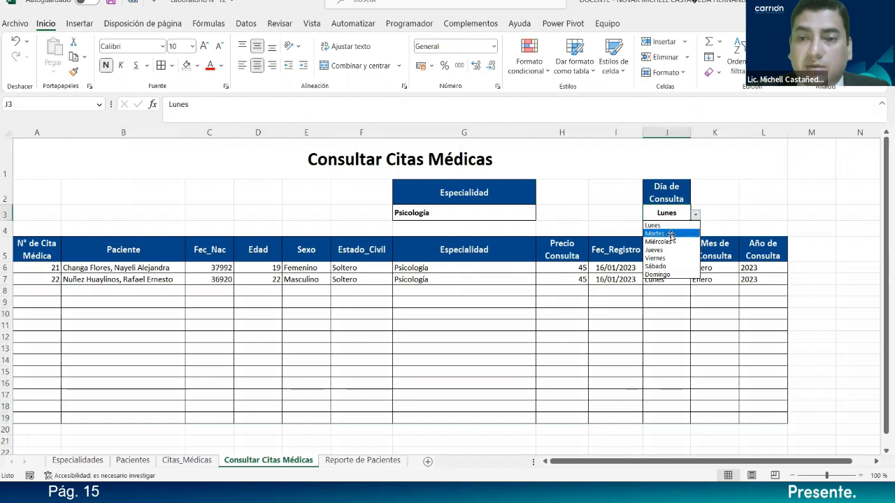
{"action": "left_click", "coordinate": [670, 234]}
{"action": "left_click", "coordinate": [695, 215]}
{"action": "left_click", "coordinate": [669, 242]}
{"action": "left_click", "coordinate": [695, 214]}
{"action": "left_click", "coordinate": [661, 250]}
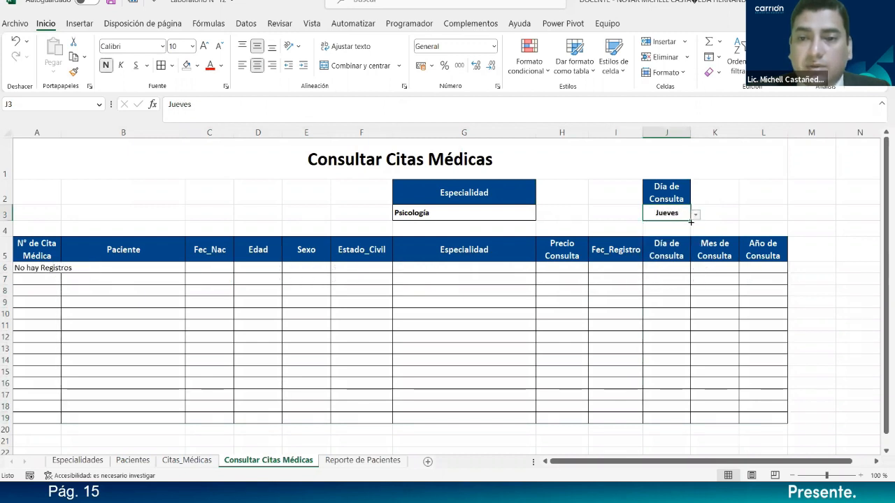
{"action": "key", "text": "ctrl+z"}
{"action": "key", "text": "ctrl+z"}
{"action": "key", "text": "ctrl+z"}
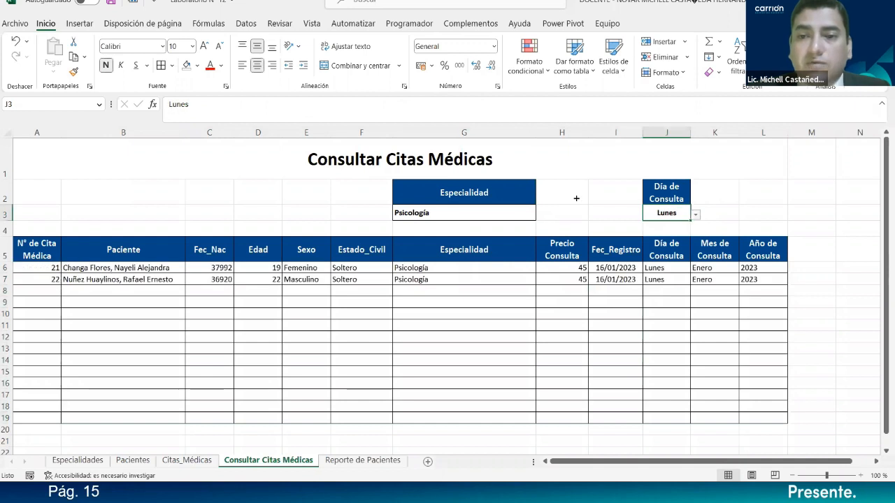
- Review the FILTRAR formula in A6 and switch to the slide presentation
{"action": "left_click", "coordinate": [570, 192]}
{"action": "key", "text": "alt+Tab"}
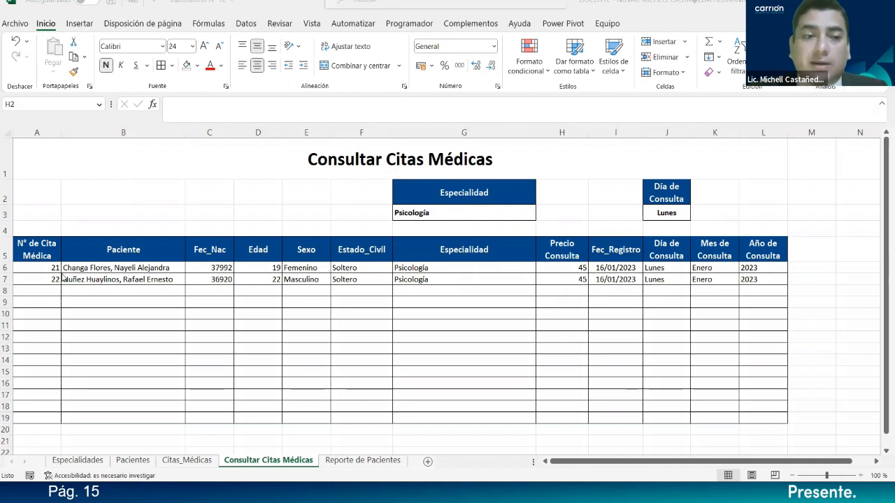
{"action": "key", "text": "alt+Tab"}
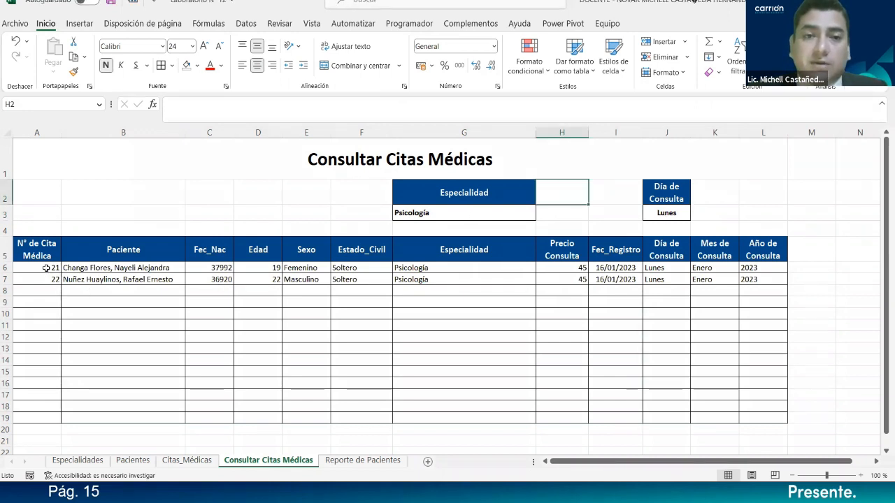
{"action": "left_click", "coordinate": [46, 268]}
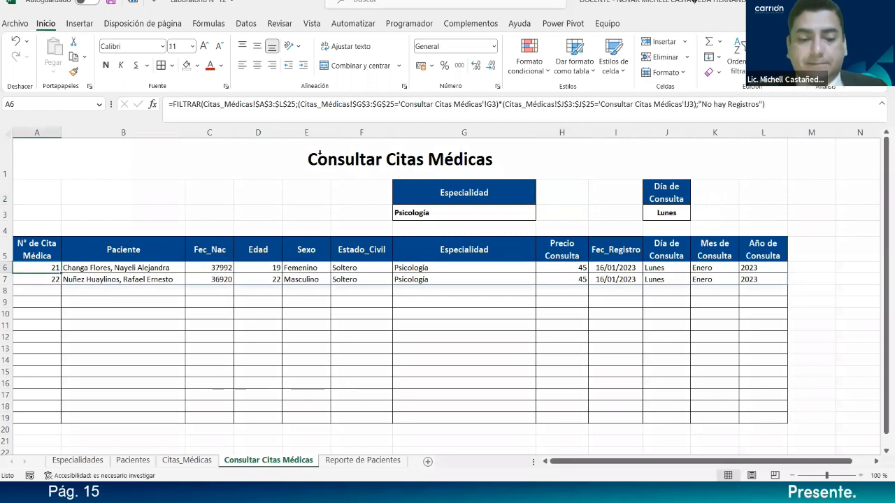
{"action": "key", "text": "alt+Tab"}
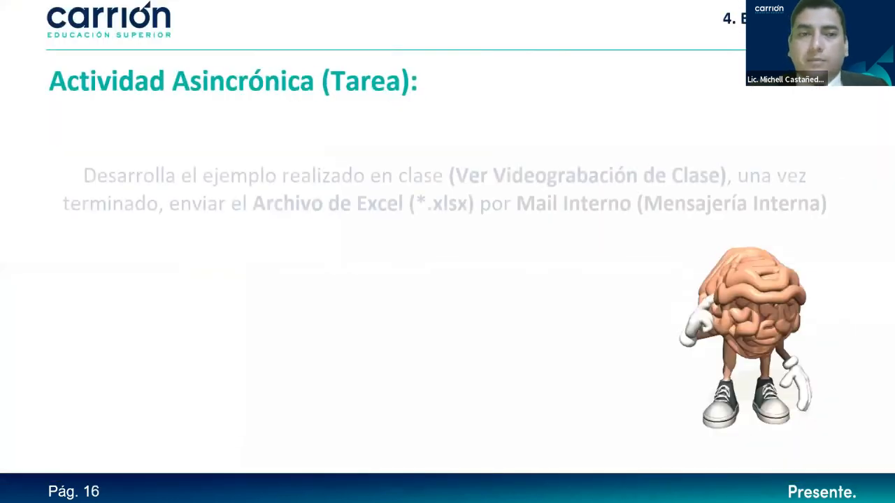